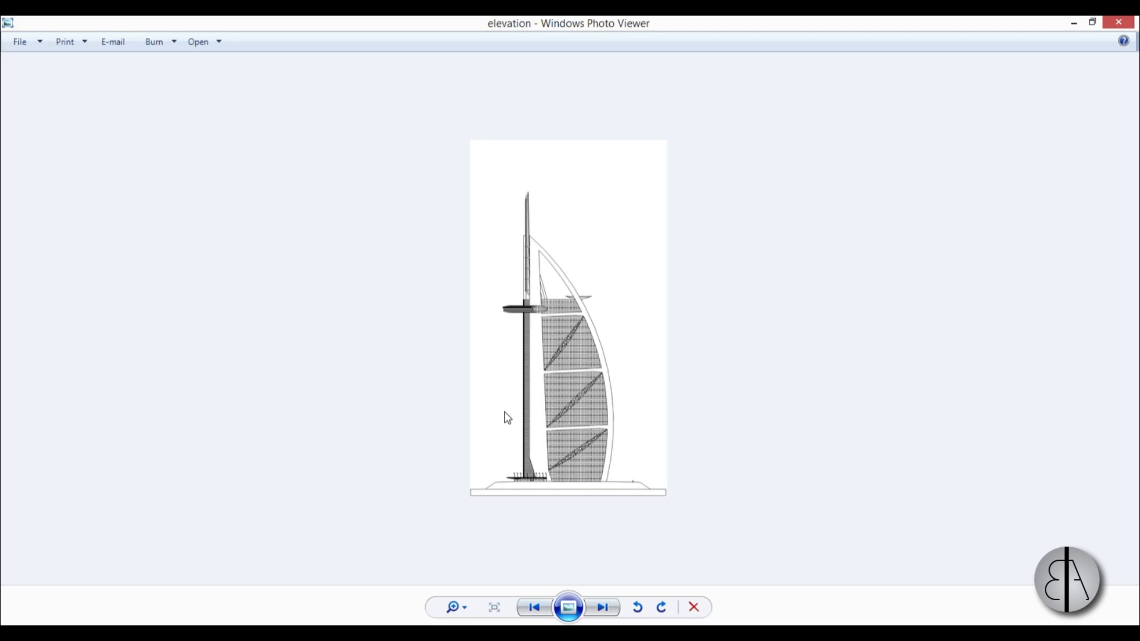
View the floor plan reference image, switch to Revit and start a new project from the Architectural Template.
key("Right")
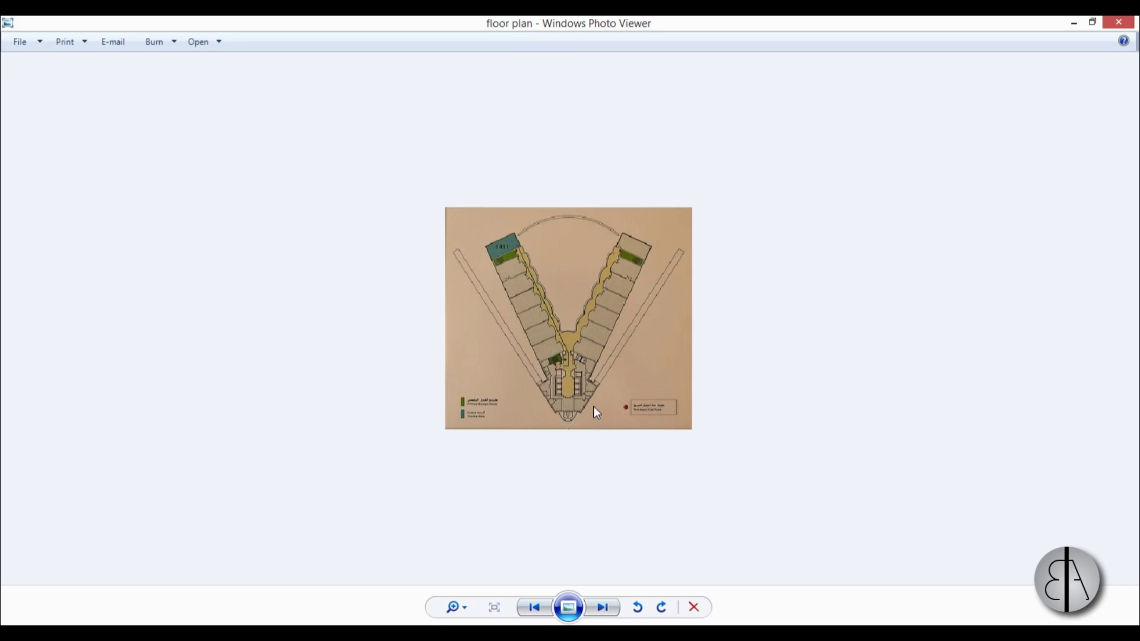
left_click(211, 623)
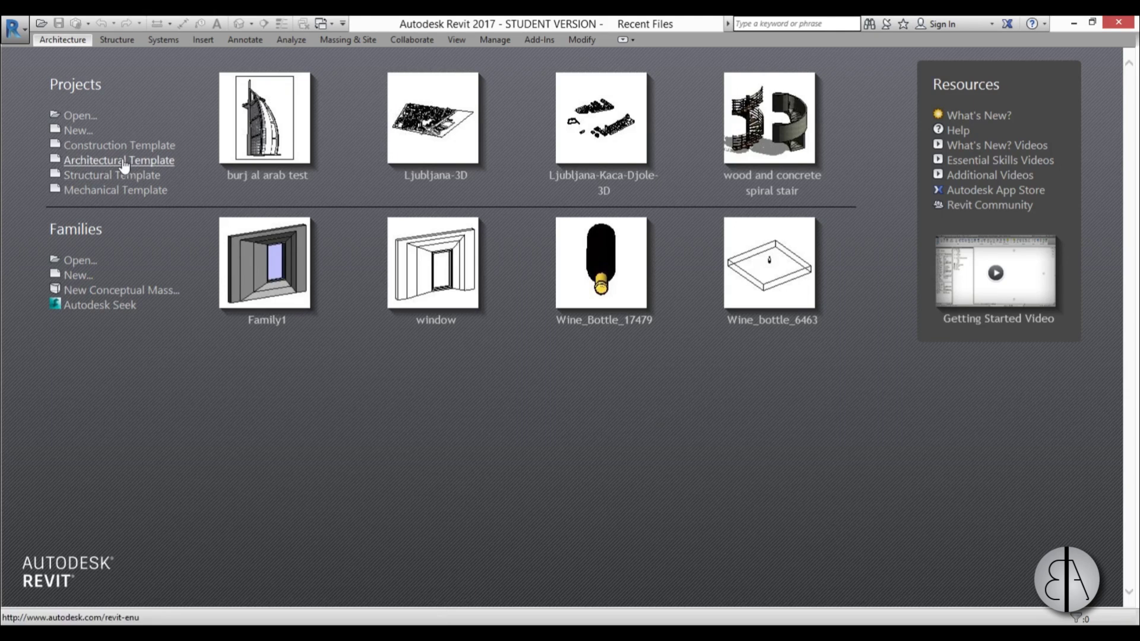
left_click(471, 331)
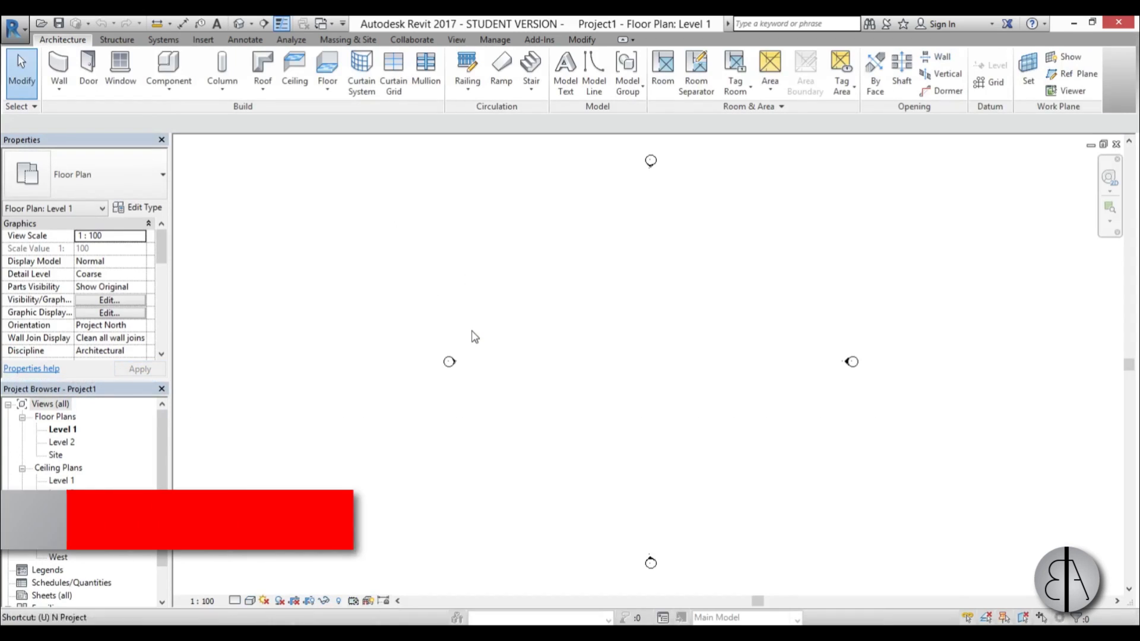
Set the project's length units to meters.
key("u")
key("n")
left_click(598, 260)
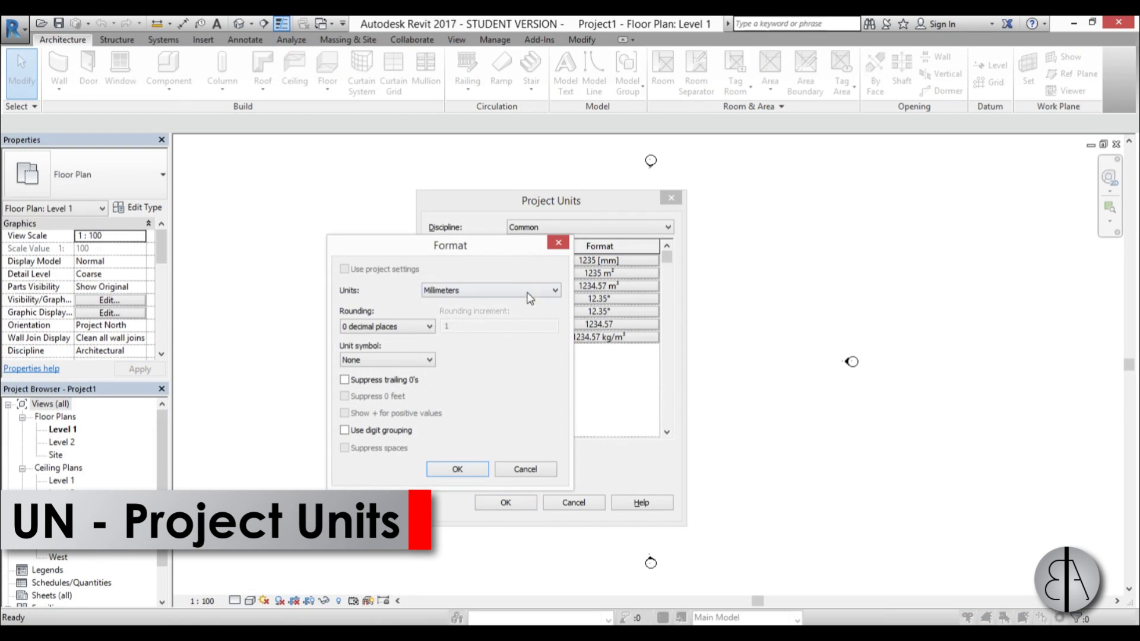
left_click(491, 290)
left_click(445, 351)
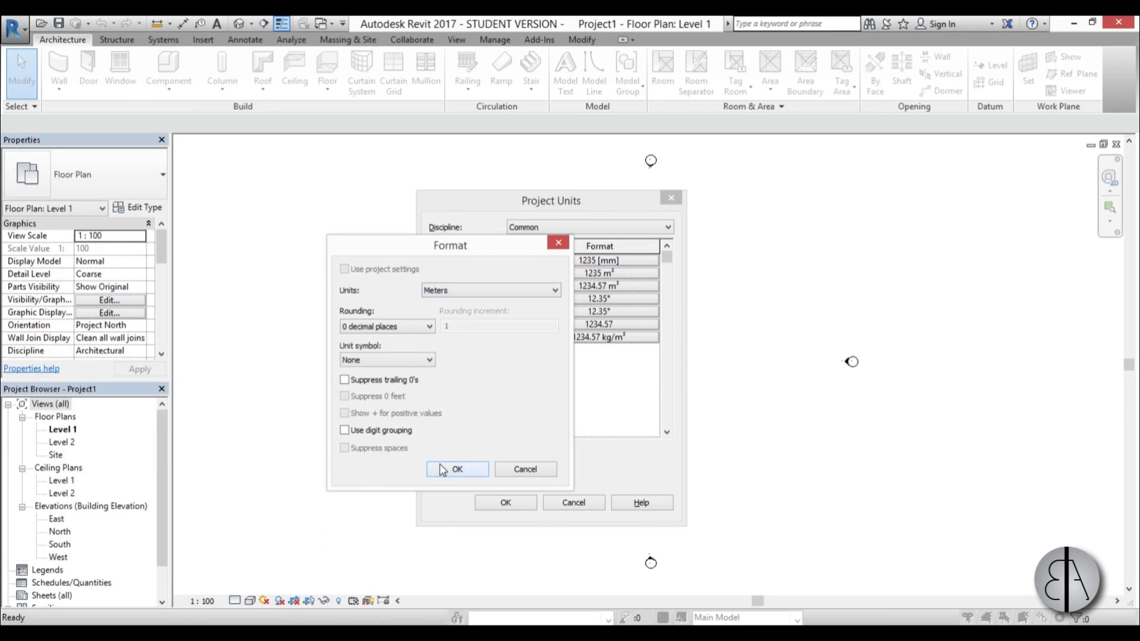
left_click(457, 469)
left_click(505, 503)
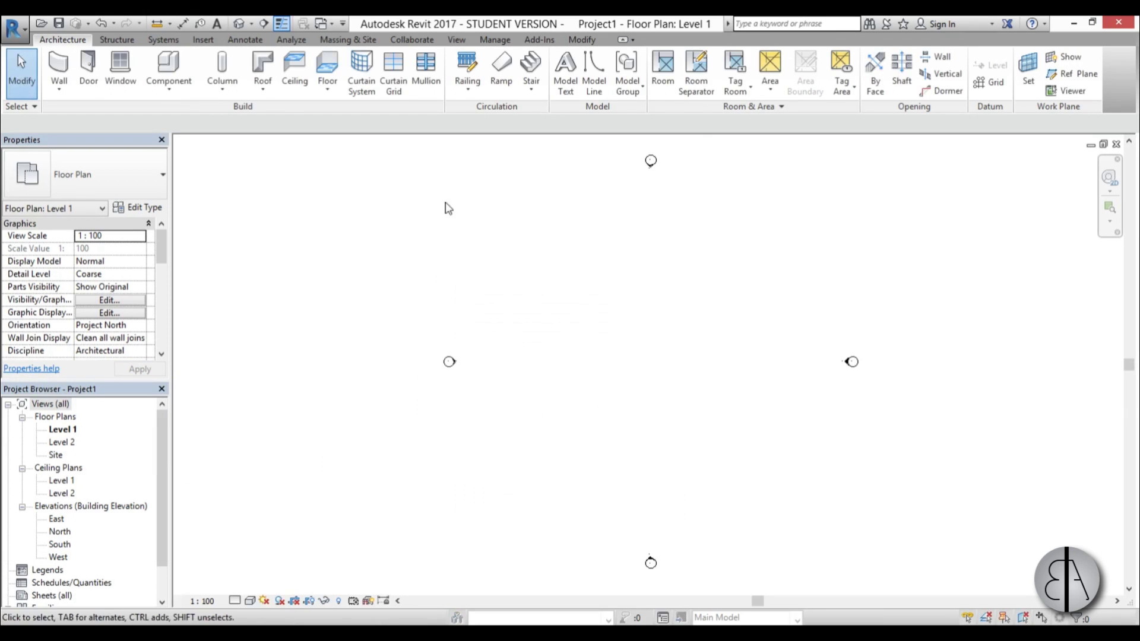
Open the East building elevation from the Level 1 floor plan.
middle_click_drag(620, 407, 592, 412)
middle_click_drag(635, 464, 617, 461)
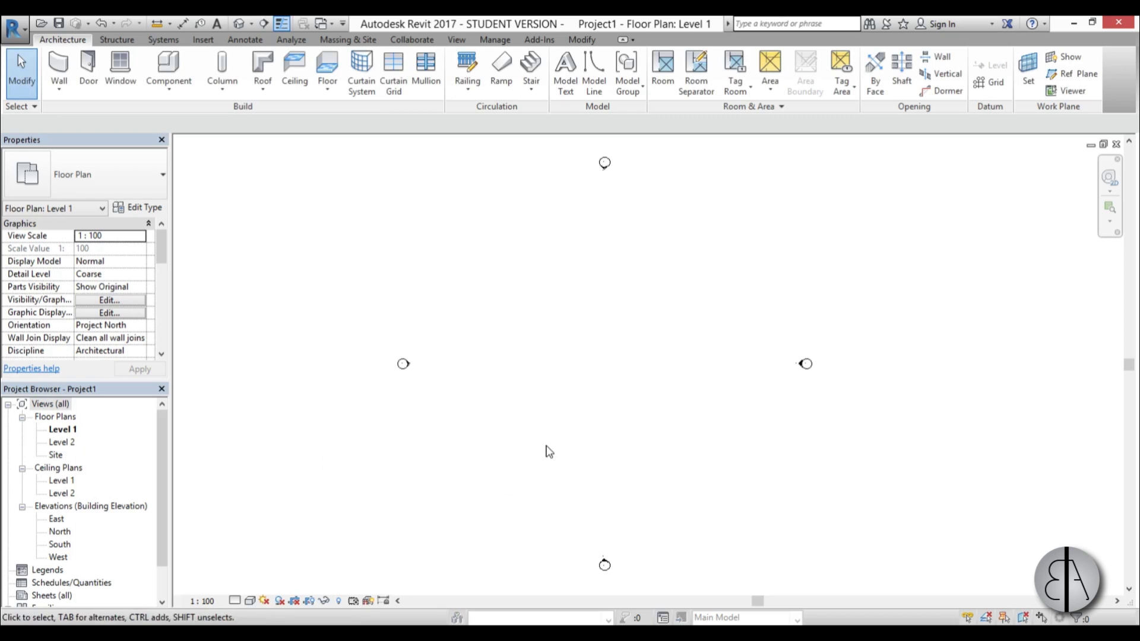
double_click(57, 519)
scroll(565, 432, "down", 4)
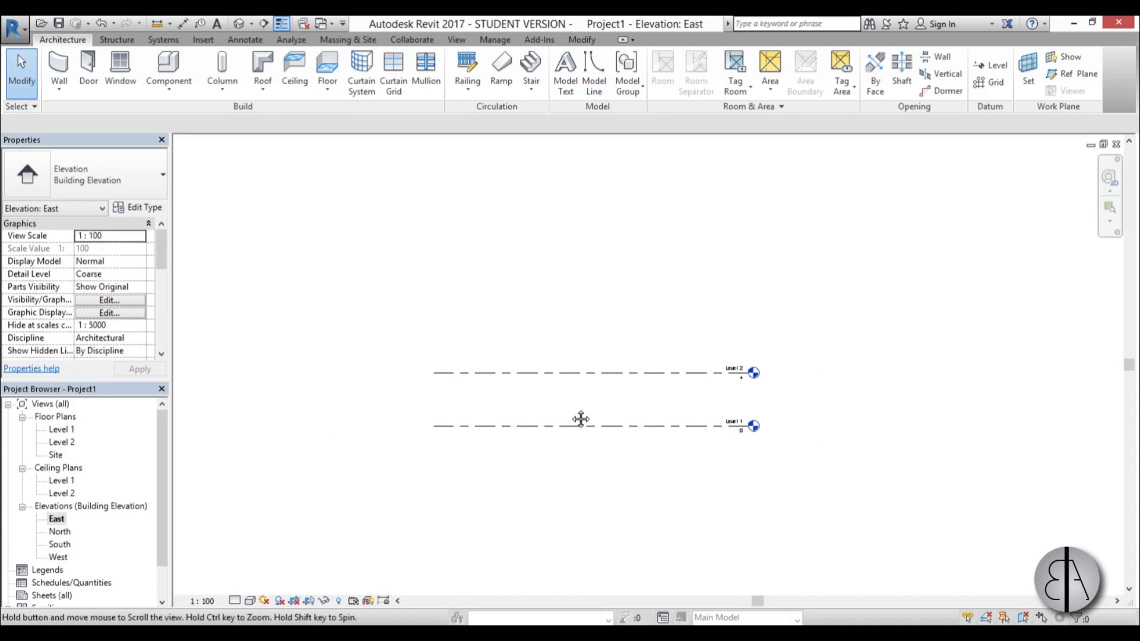
middle_click_drag(581, 419, 577, 424)
scroll(602, 423, "down", 2)
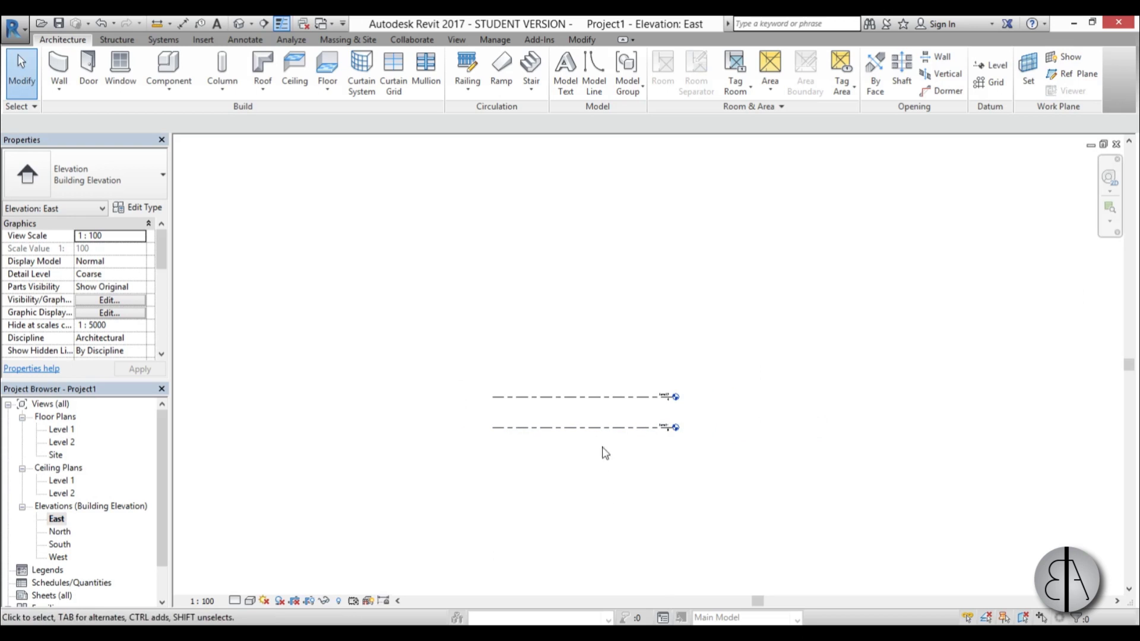
scroll(675, 395, "up", 4)
scroll(668, 408, "down", 3)
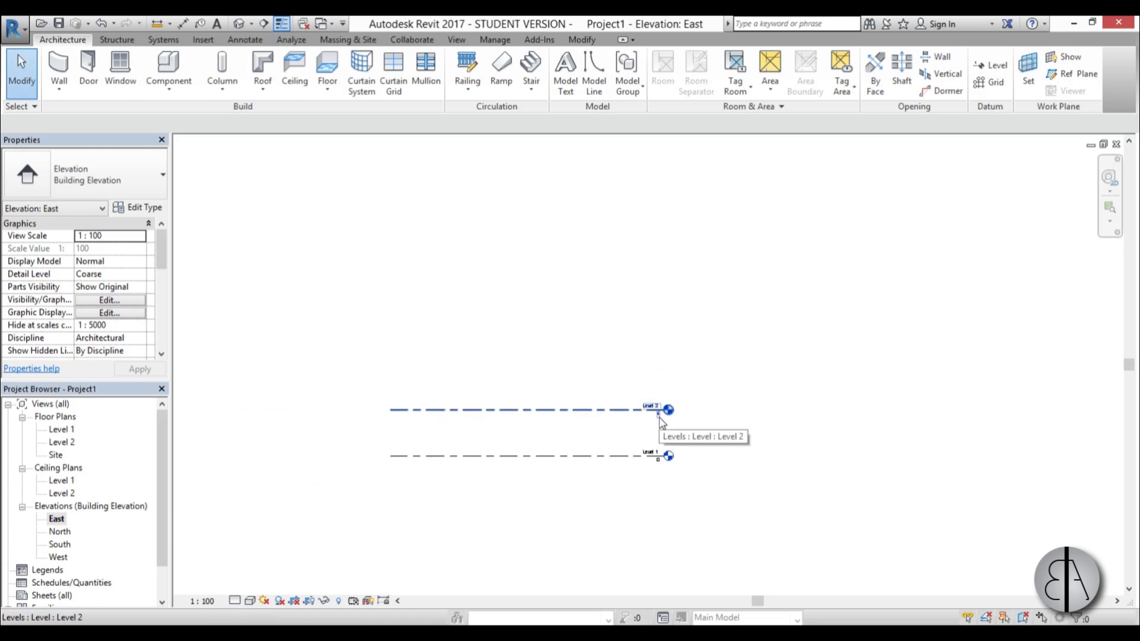
Inspect the height and labels of Level 2 relative to Level 1 in the East elevation.
left_click(659, 417)
scroll(605, 428, "up", 2)
scroll(683, 474, "up", 1)
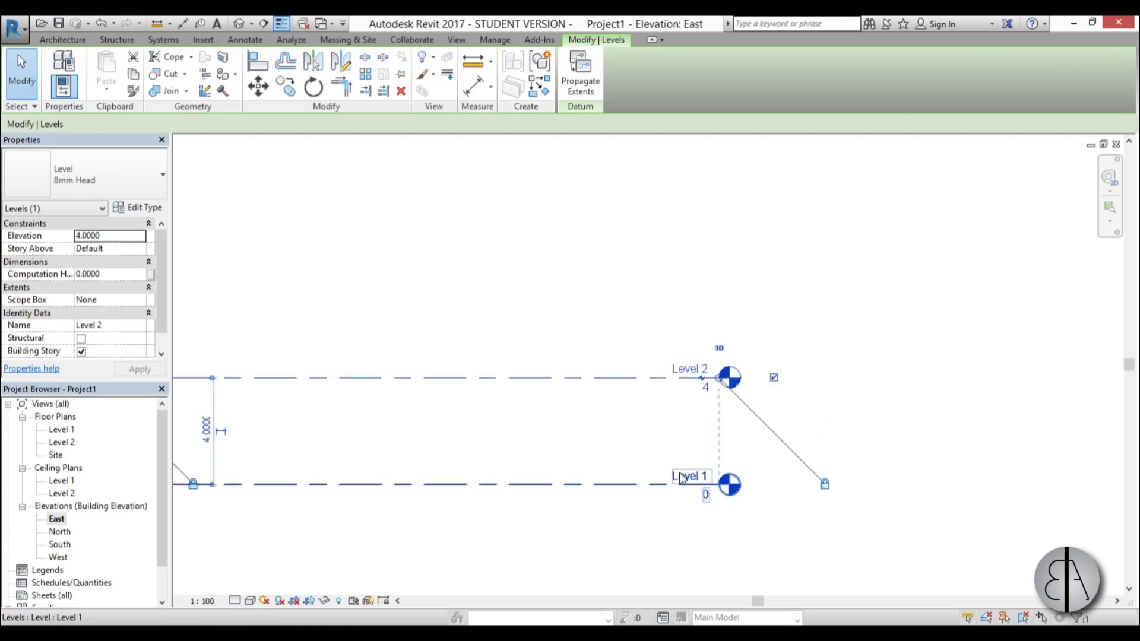
scroll(683, 472, "down", 2)
left_click(677, 433)
left_click(636, 416)
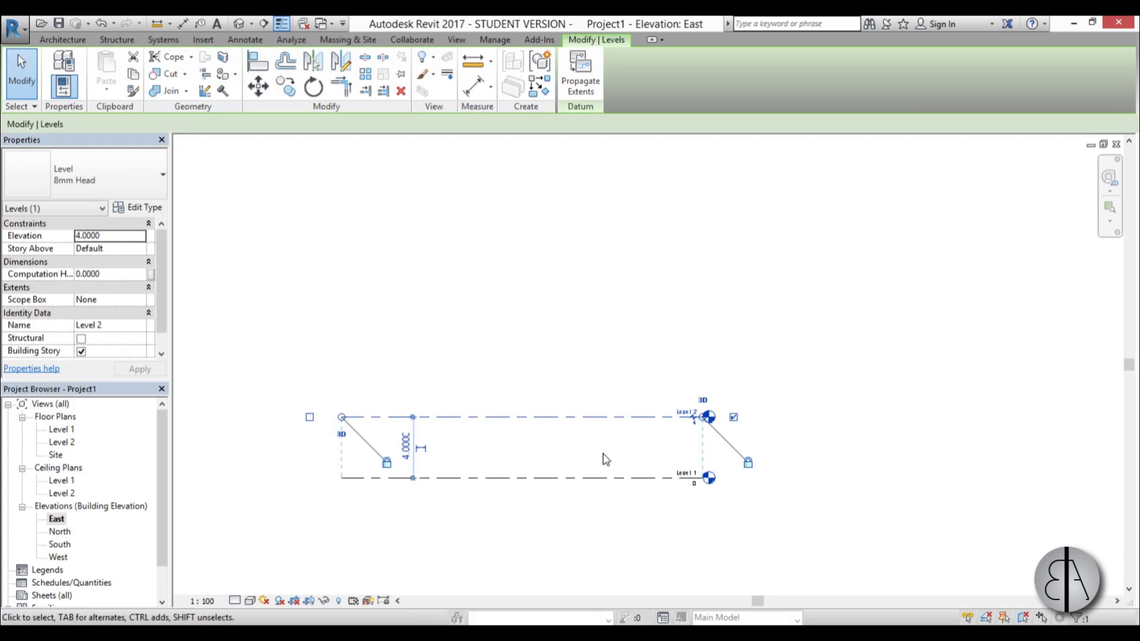
left_click(582, 397)
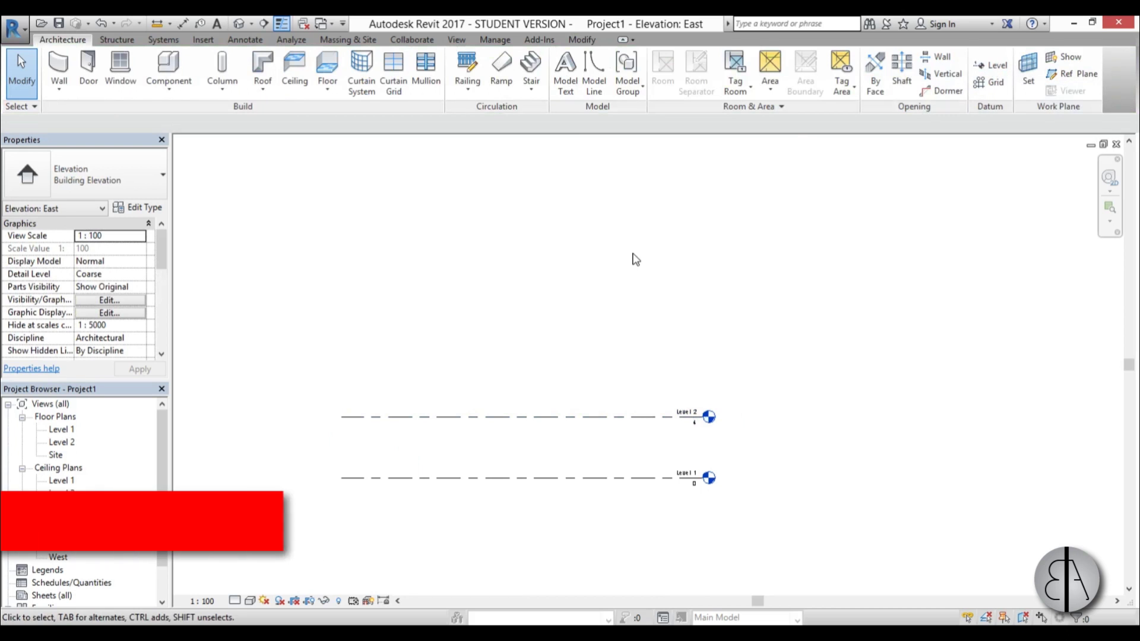
Draw two more levels above Level 2, at elevations of about 9 m and 17 m, aligned with the existing level ends.
key("l")
key("l")
left_click(342, 337)
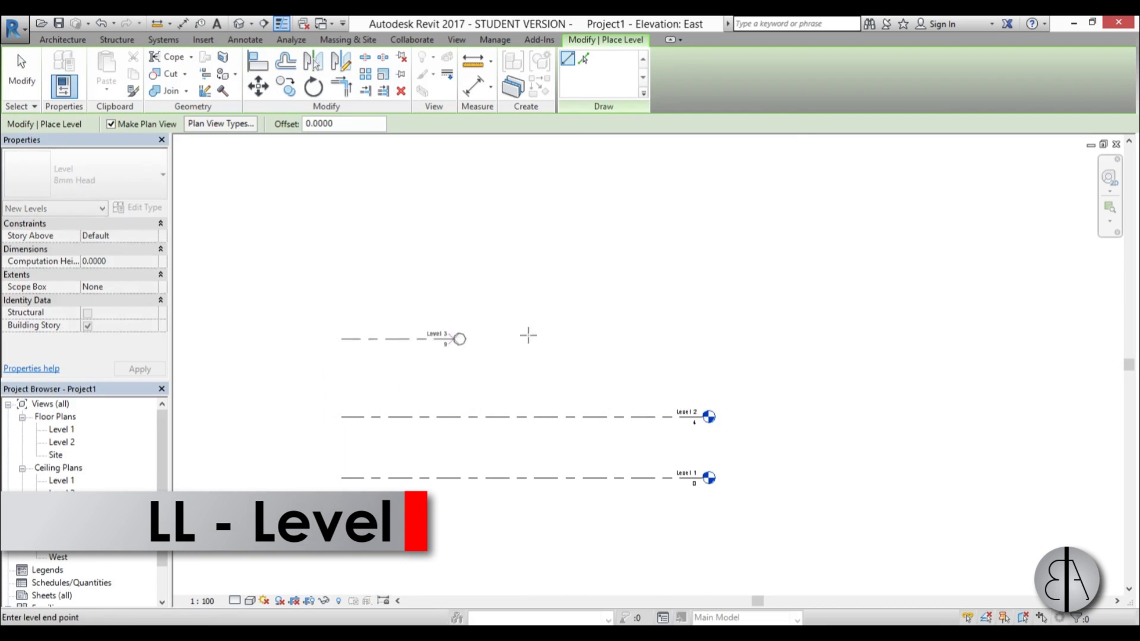
left_click(698, 339)
scroll(700, 341, "down", 3)
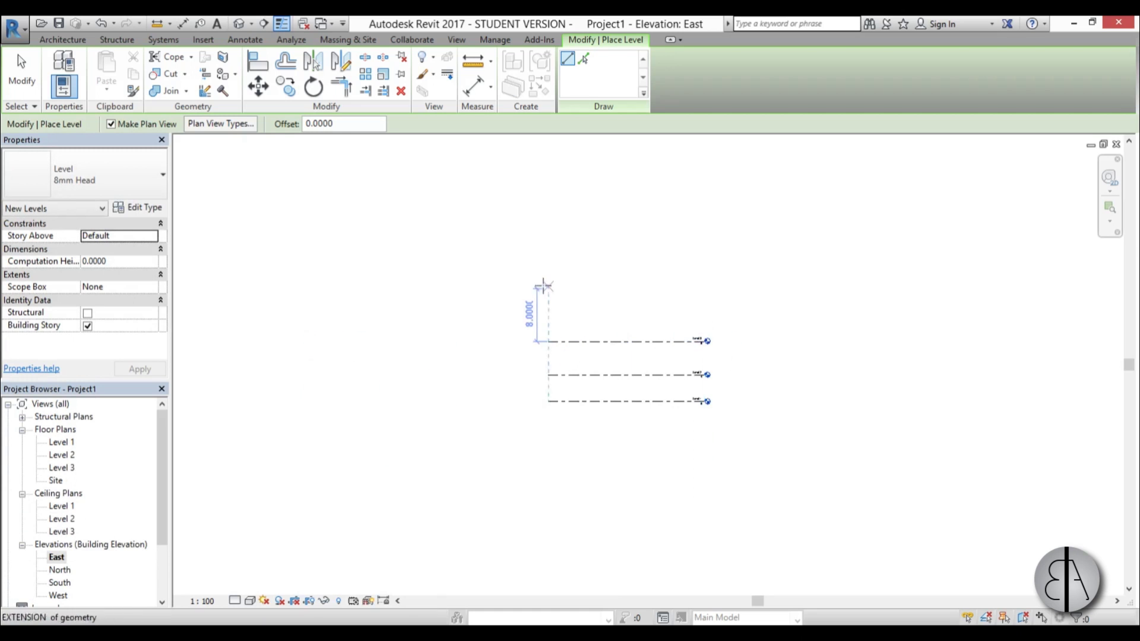
left_click(546, 289)
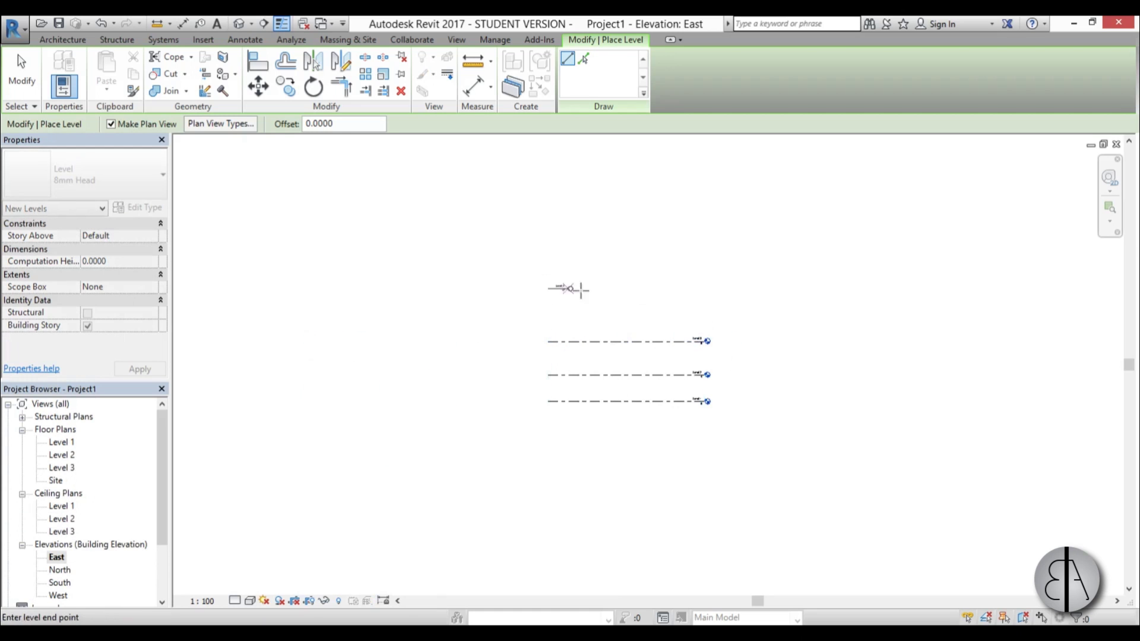
left_click(703, 300)
key("Escape")
key("Escape")
Set the elevation of Level 4 to 210 m.
scroll(675, 292, "up", 3)
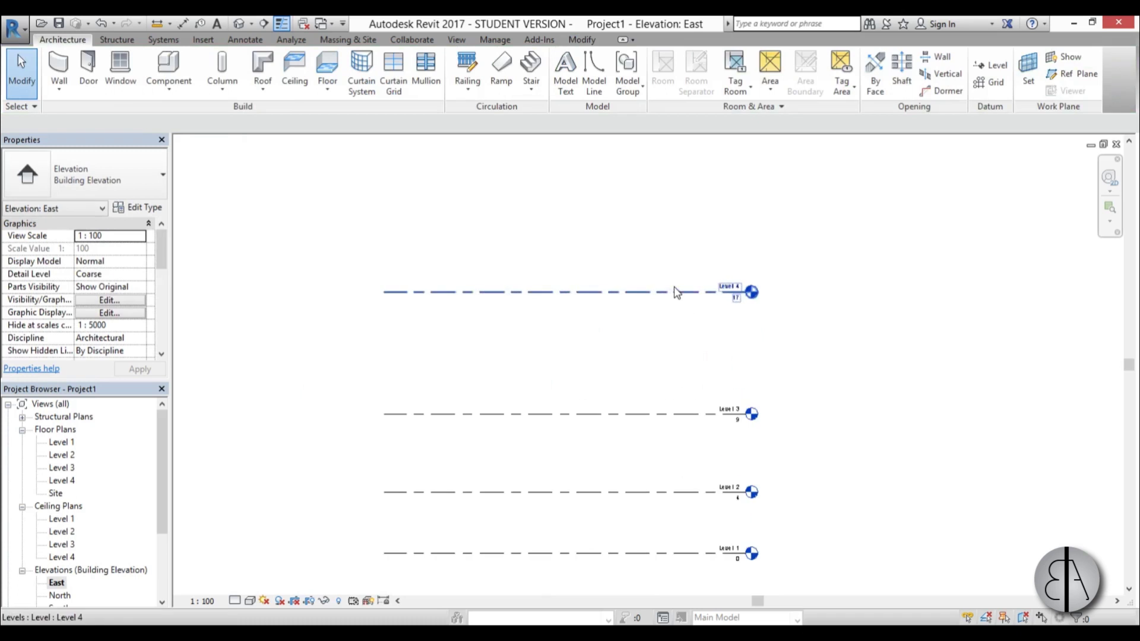
left_click(675, 292)
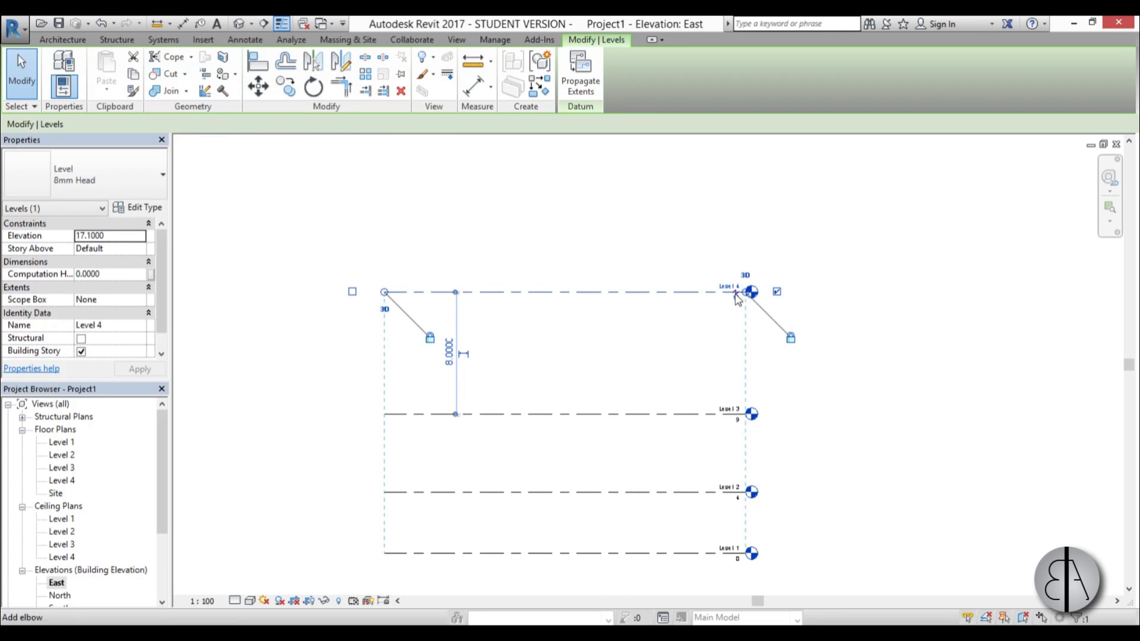
left_click_drag(736, 303, 726, 297)
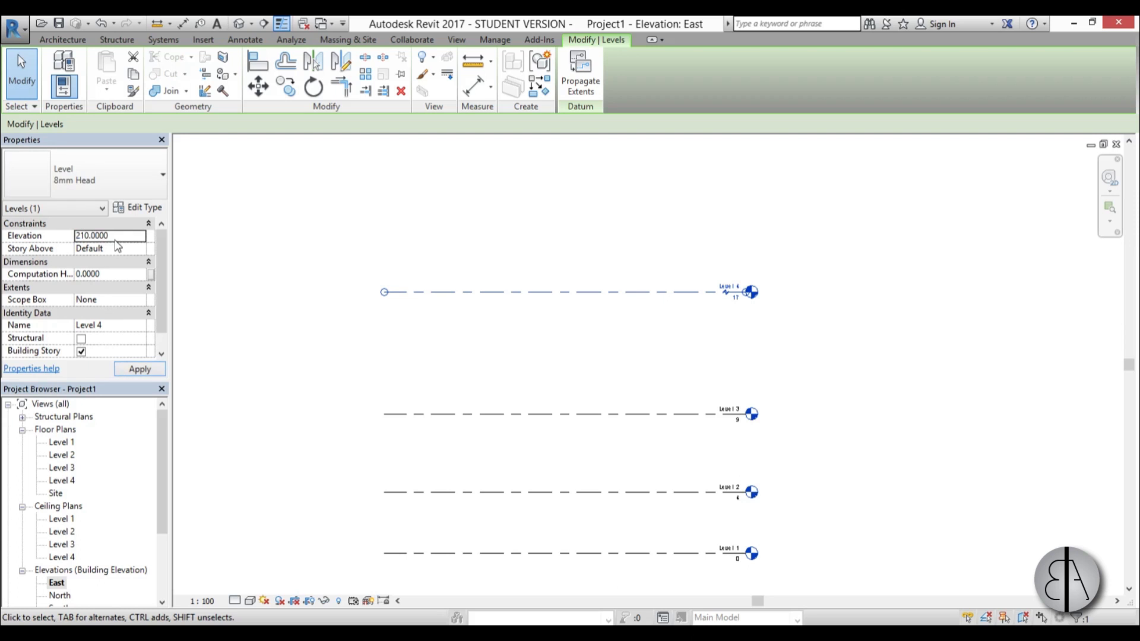
scroll(557, 386, "down", 7)
middle_click_drag(560, 330, 553, 419)
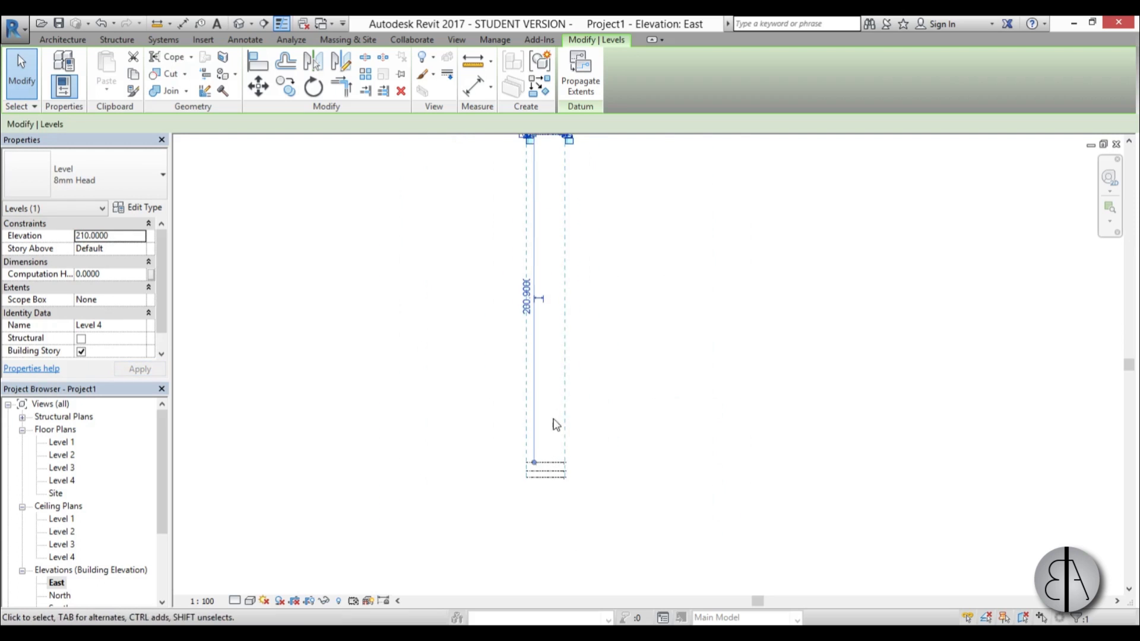
scroll(558, 161, "down", 3)
scroll(579, 226, "up", 8)
scroll(579, 225, "down", 4)
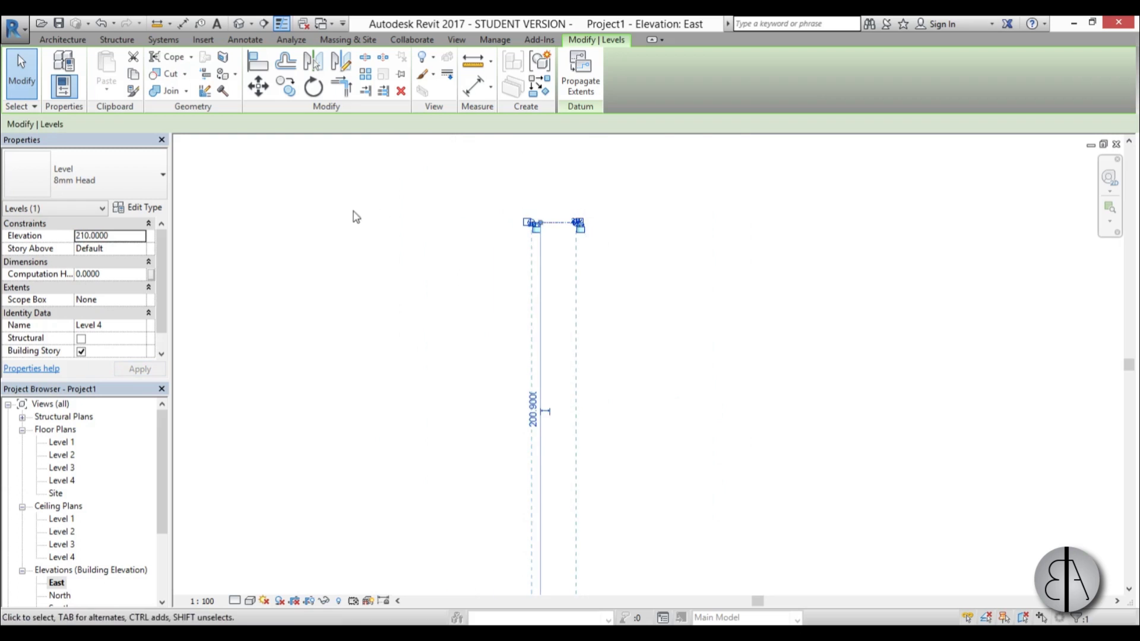
scroll(565, 374, "down", 3)
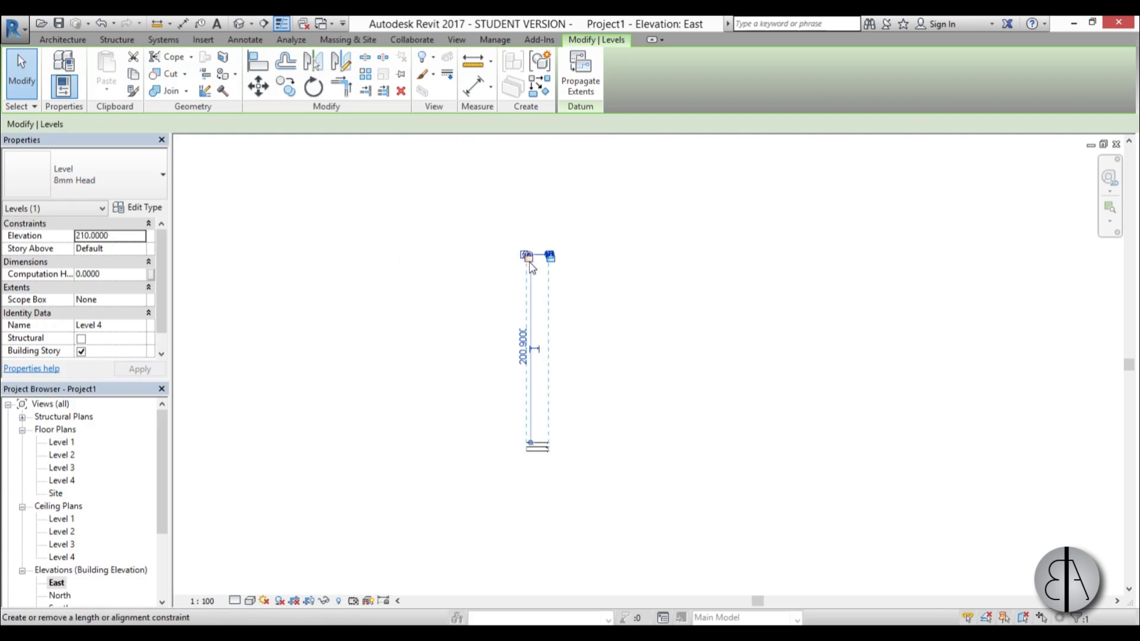
scroll(546, 269, "up", 3)
scroll(534, 261, "down", 1)
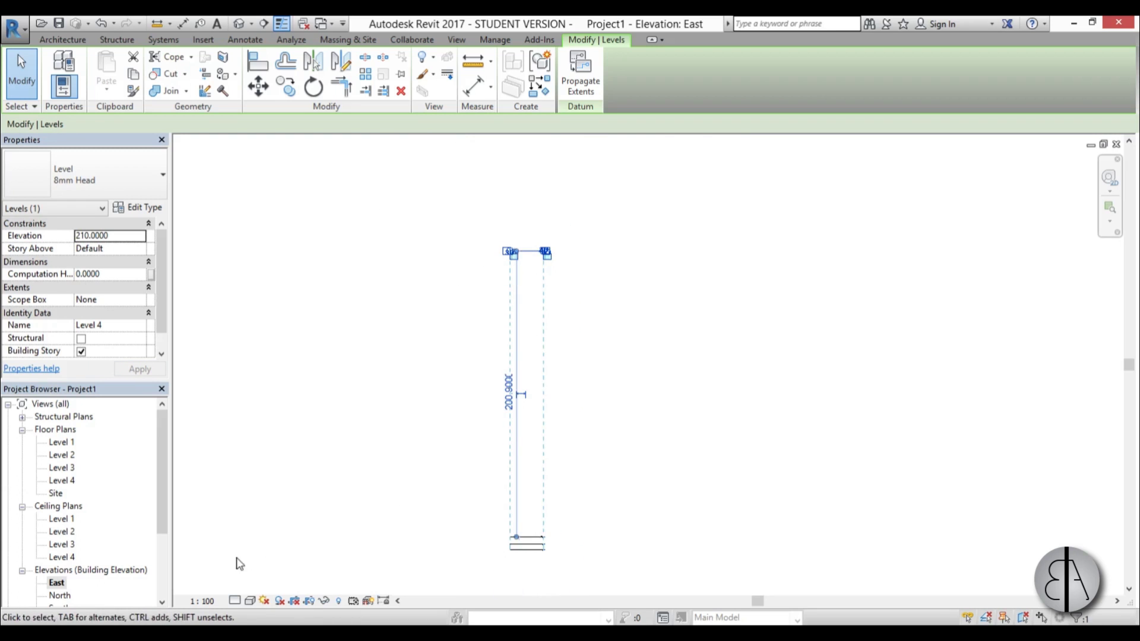
Change the East elevation's view scale to 1:500.
left_click(206, 601)
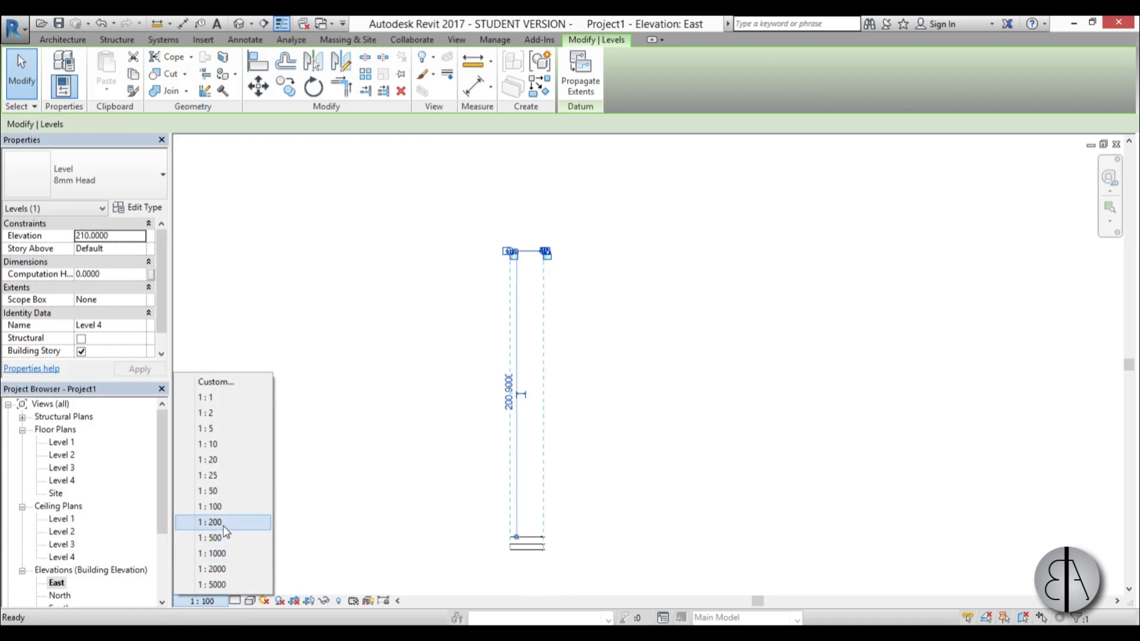
left_click(213, 538)
scroll(548, 267, "up", 4)
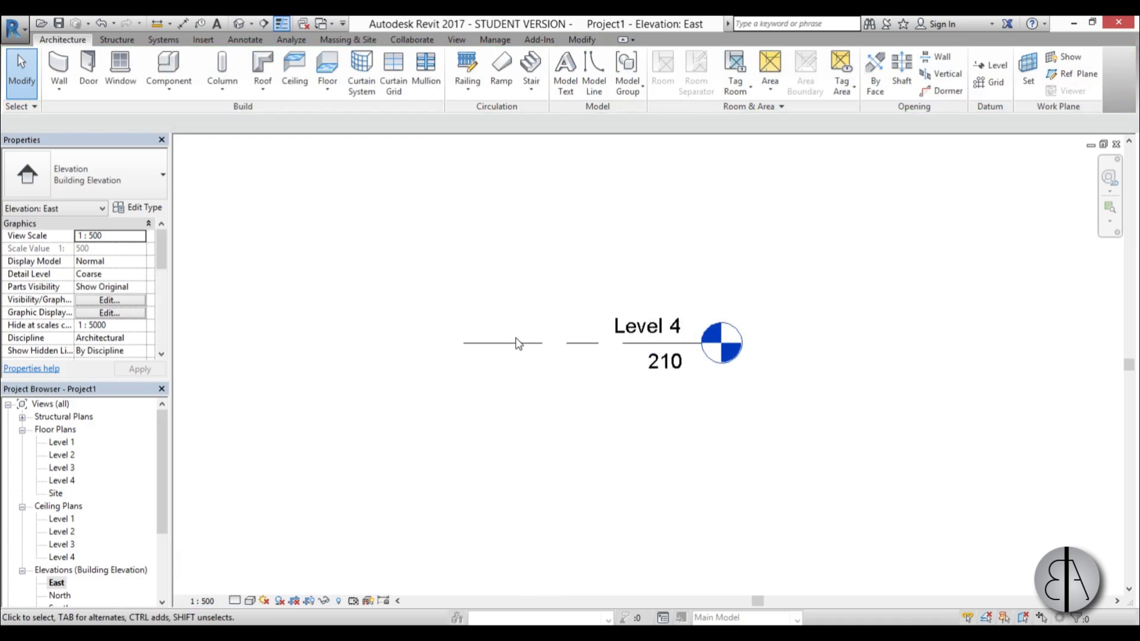
Extend all the level lines at both ends so they span much wider than drawn.
left_click(539, 326)
scroll(534, 324, "down", 3)
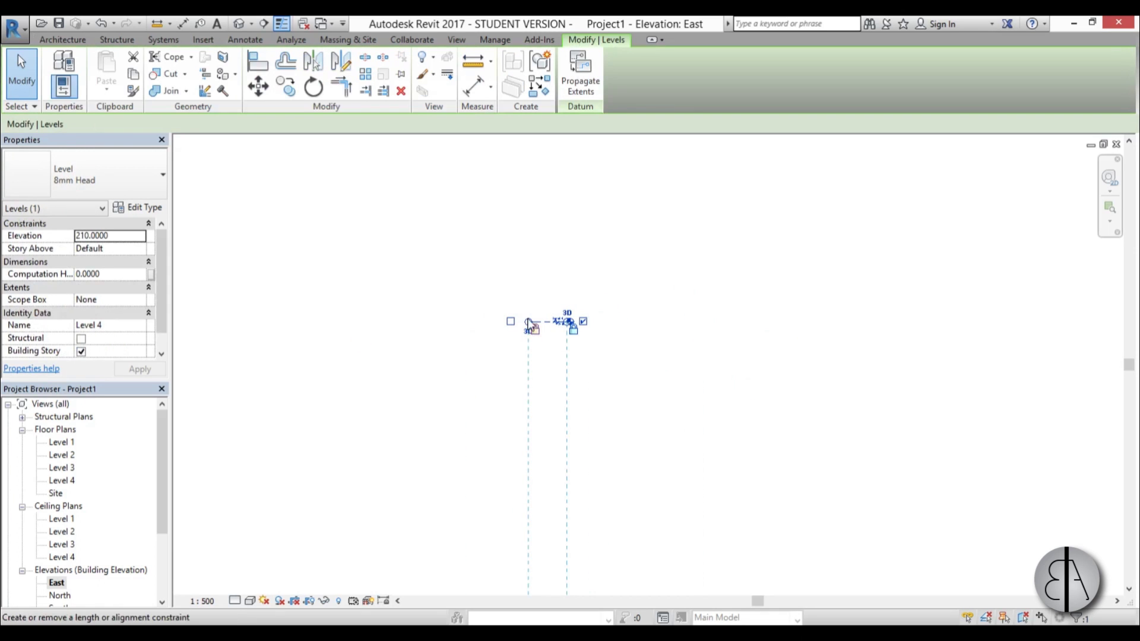
scroll(569, 322, "up", 6)
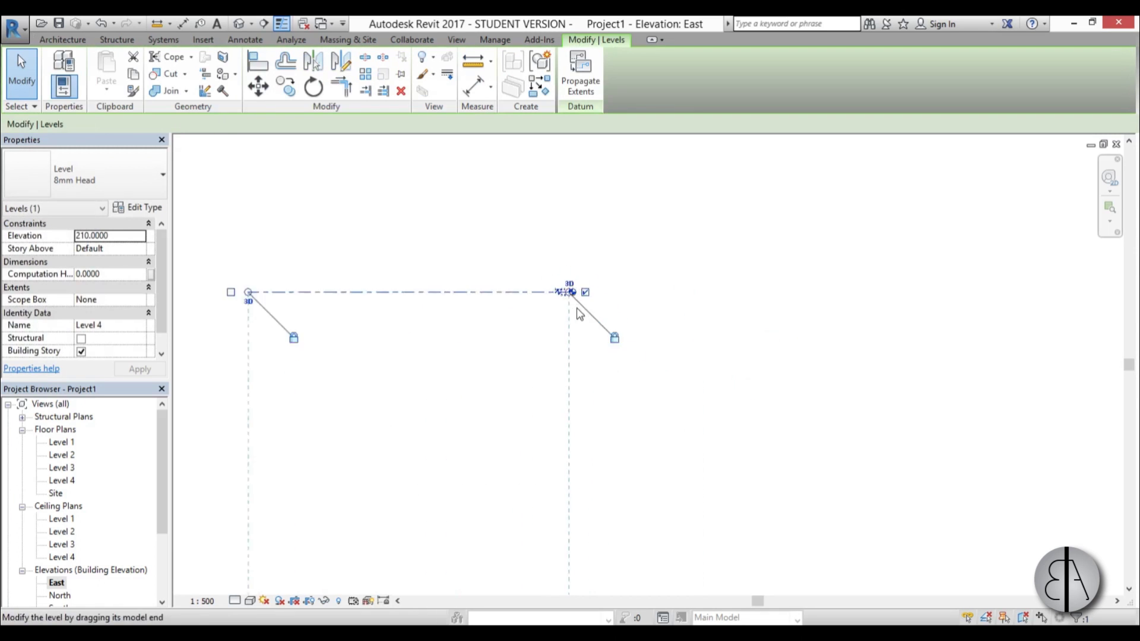
scroll(641, 279, "down", 6)
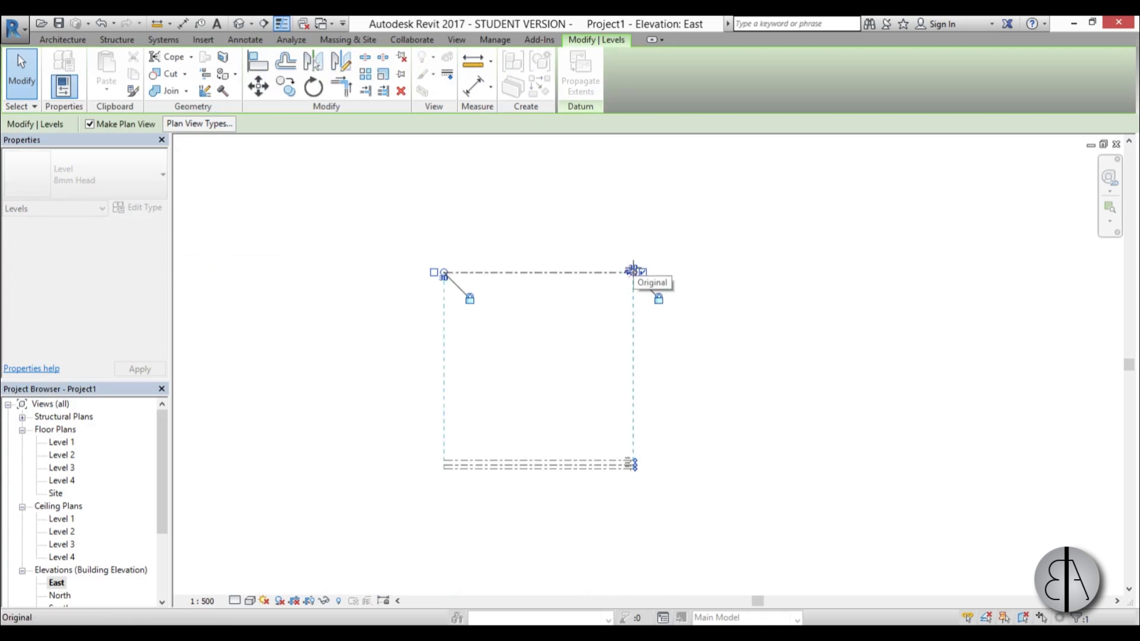
scroll(611, 305, "up", 3)
left_click(616, 313)
scroll(611, 318, "down", 2)
middle_click_drag(608, 326, 577, 337)
scroll(669, 300, "up", 1)
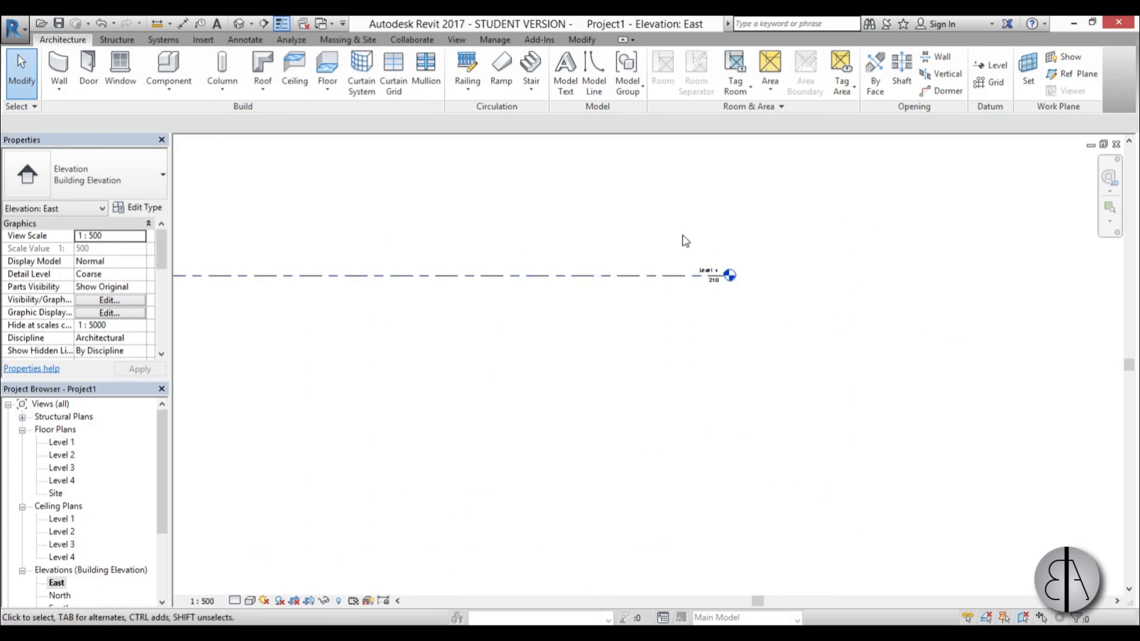
scroll(557, 334, "down", 2)
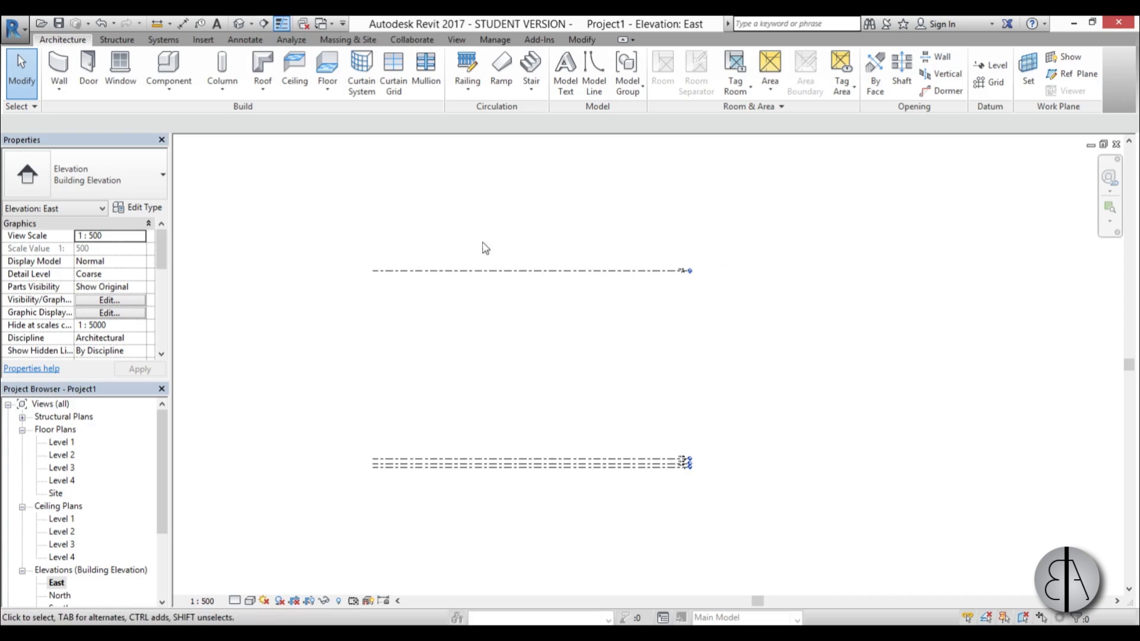
Import the elevation image from the Desktop and place it between Level 3 and Level 4.
left_click(202, 43)
left_click(384, 67)
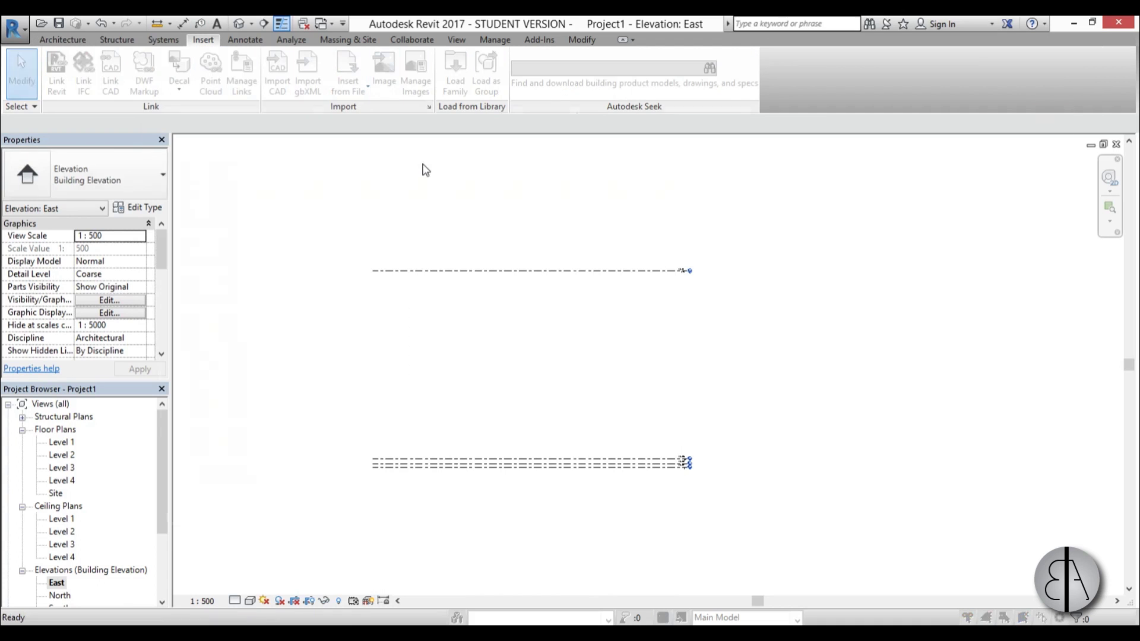
left_click(176, 254)
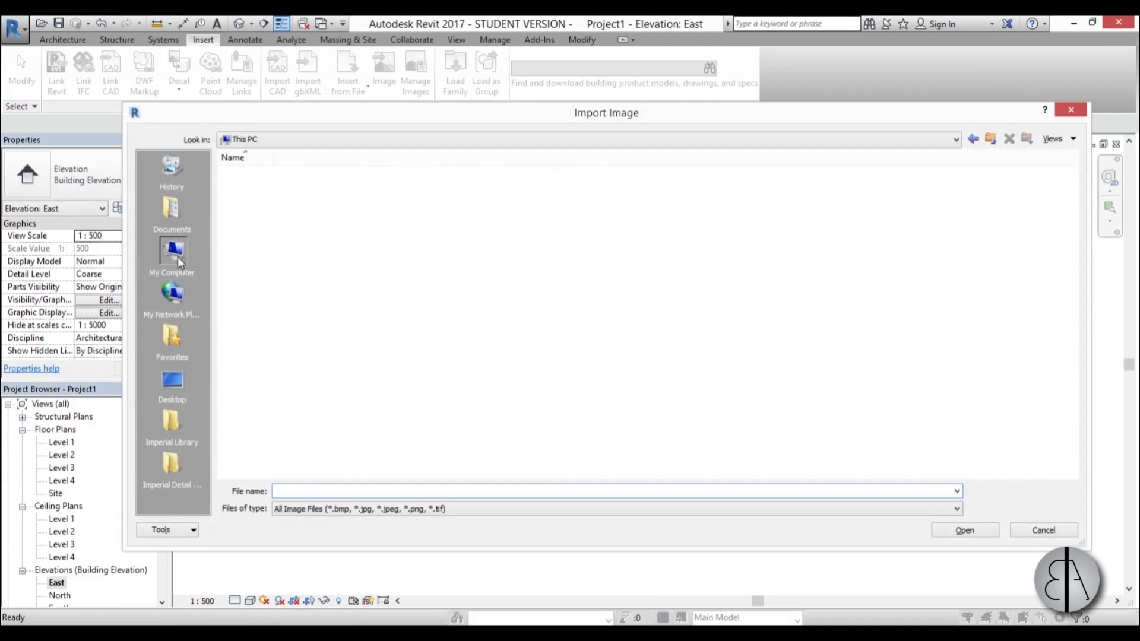
left_click(184, 391)
left_click(725, 191)
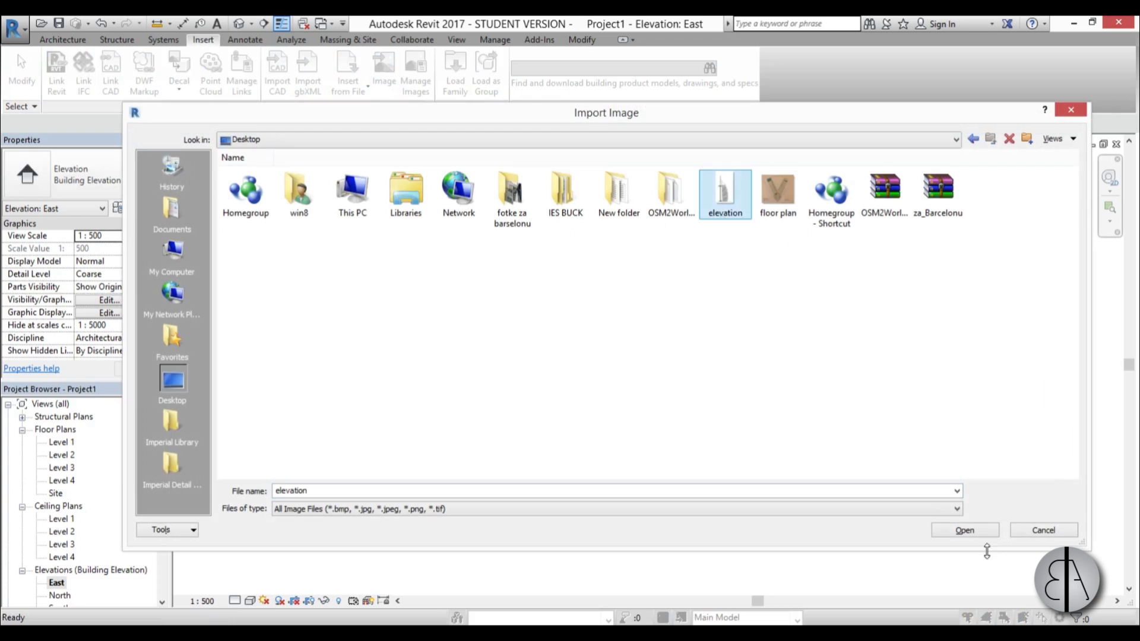
left_click(965, 531)
left_click(522, 376)
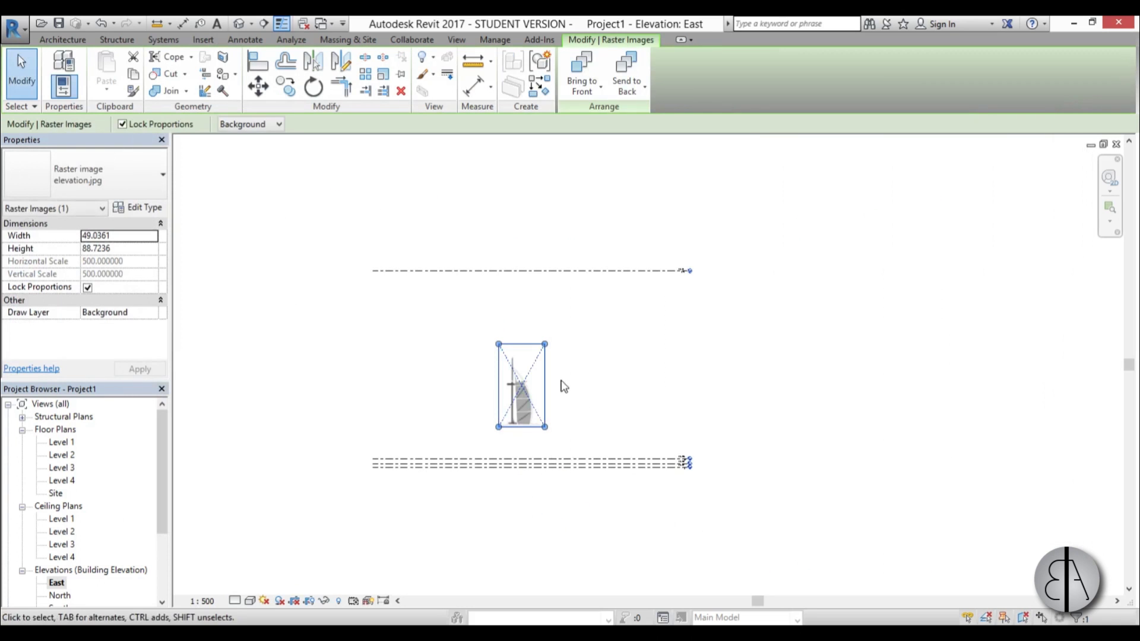
Enlarge the elevation image proportionally from opposite corners to about 189 m wide and 343 m high.
left_click_drag(545, 344, 642, 168)
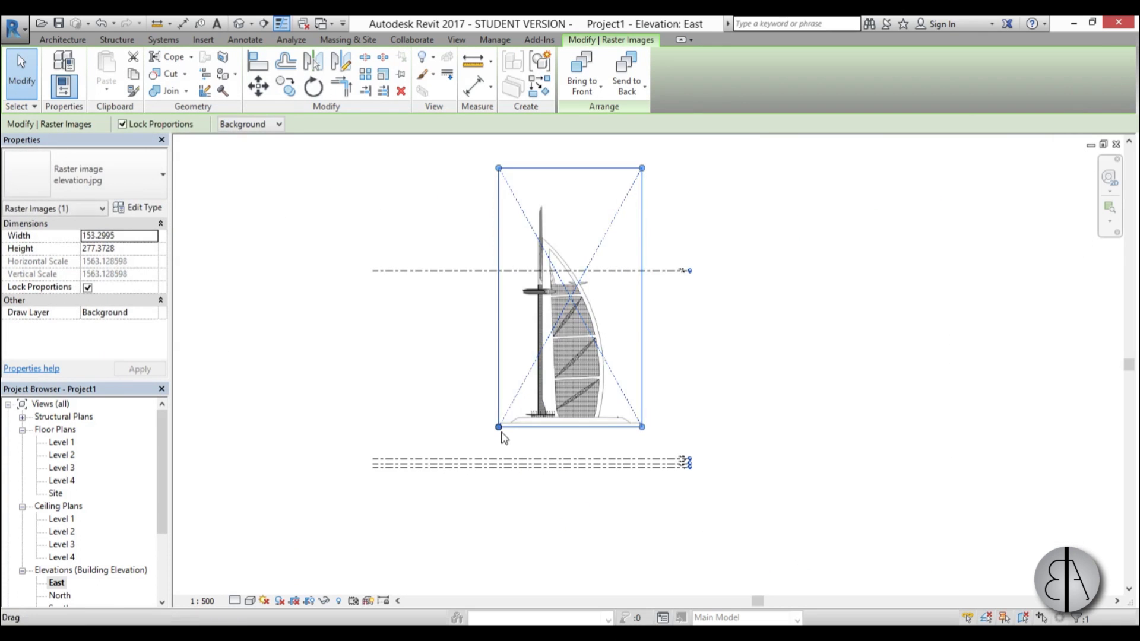
left_click_drag(498, 437, 460, 485)
scroll(552, 463, "up", 6)
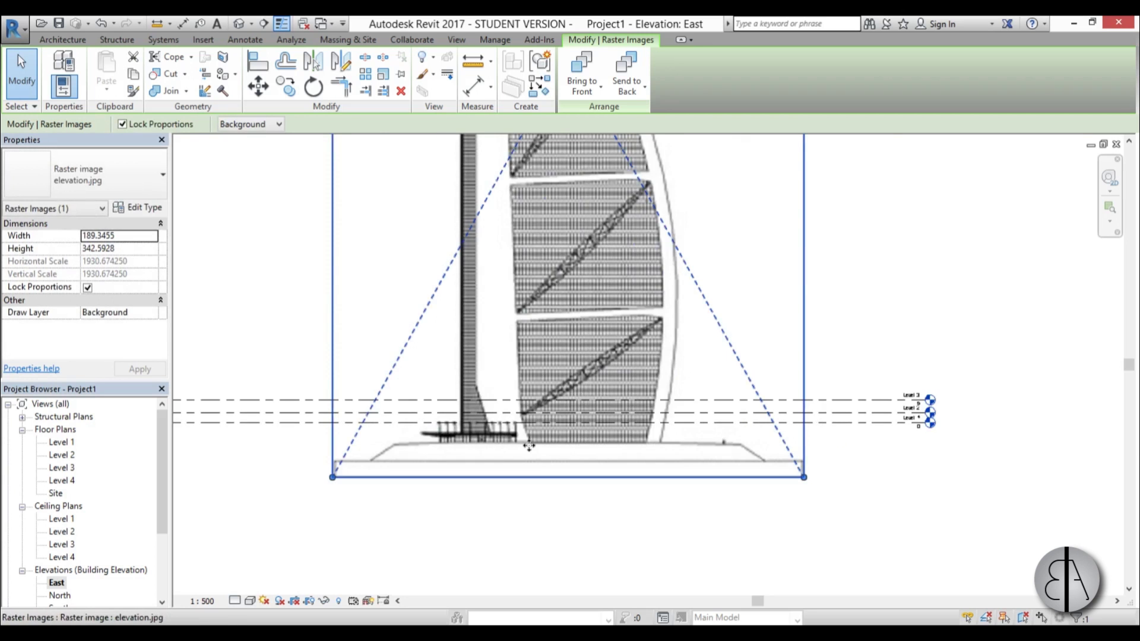
Move the elevation image so the ground line at the building's base sits exactly on Level 1.
left_click_drag(560, 447, 494, 387)
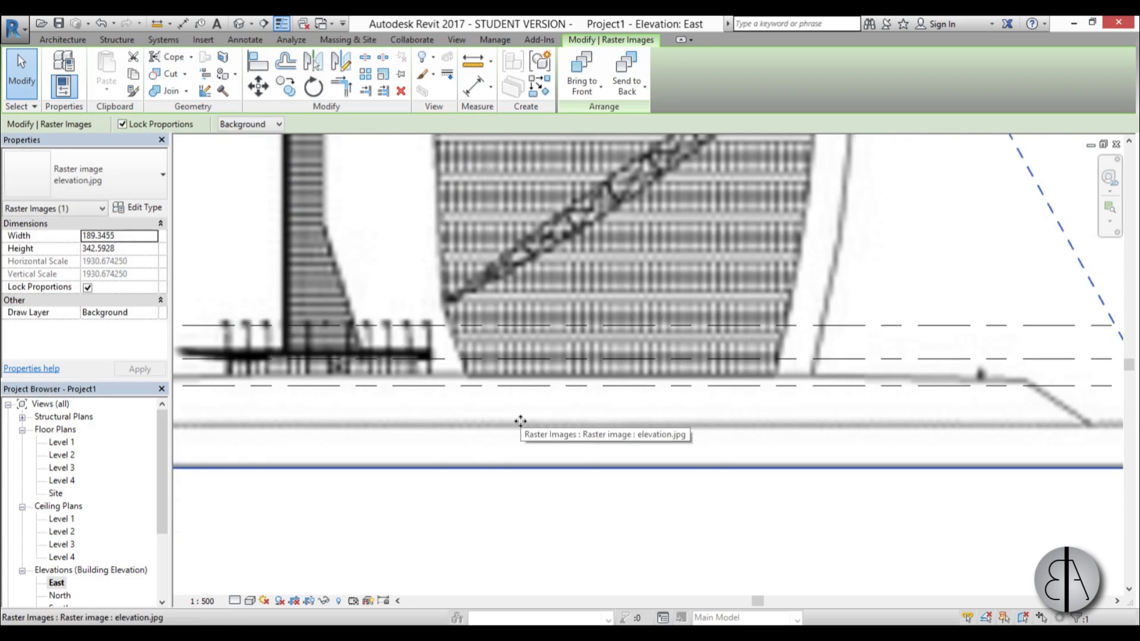
key("Down")
key("Down")
key("Down")
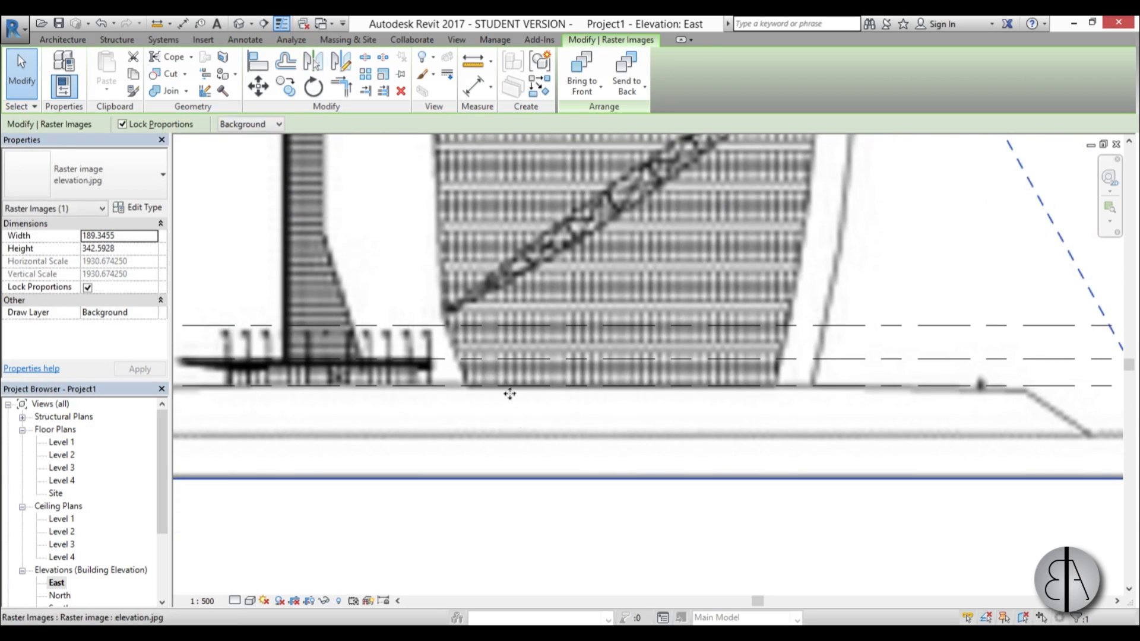
scroll(509, 394, "down", 5)
scroll(979, 410, "up", 2)
scroll(987, 423, "down", 1)
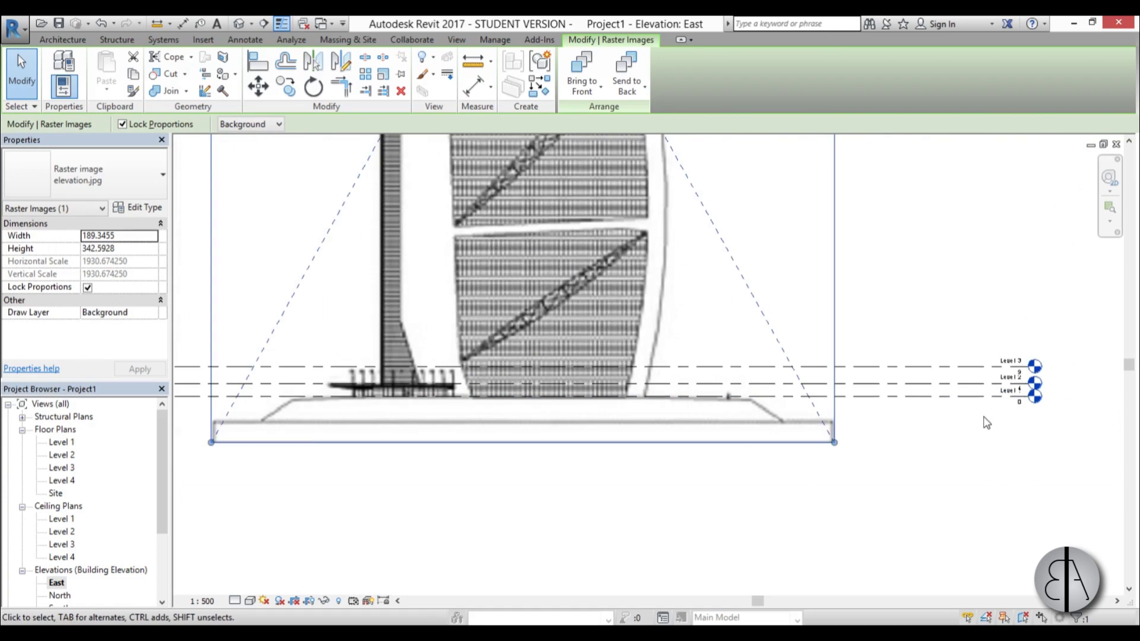
scroll(986, 423, "down", 1)
scroll(968, 408, "up", 5)
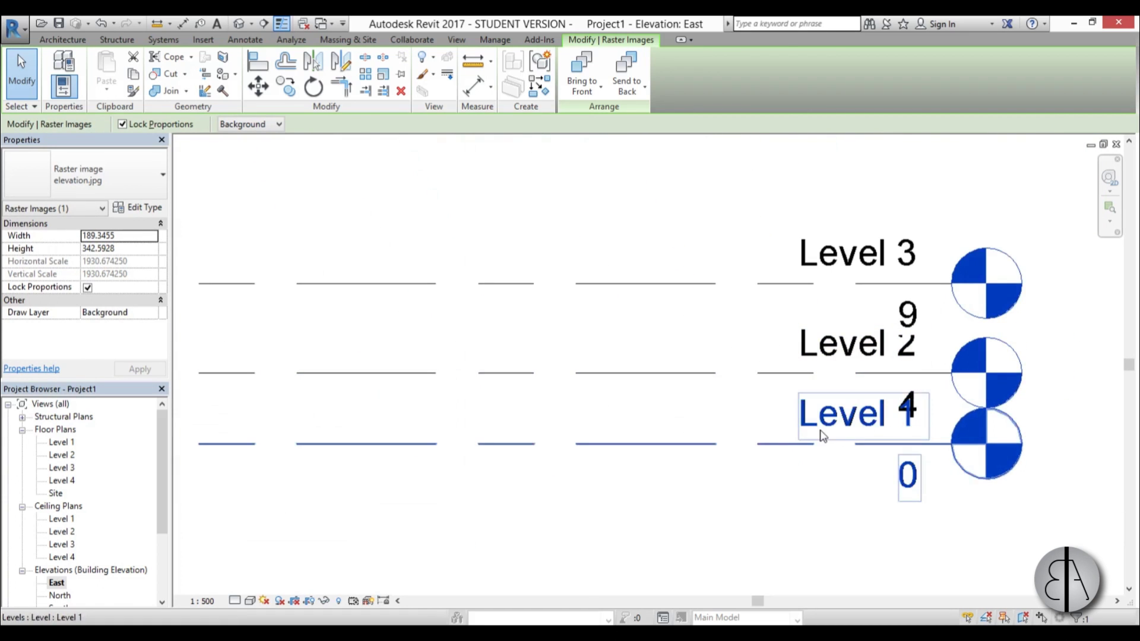
left_click(823, 437)
scroll(822, 436, "down", 6)
key("Escape")
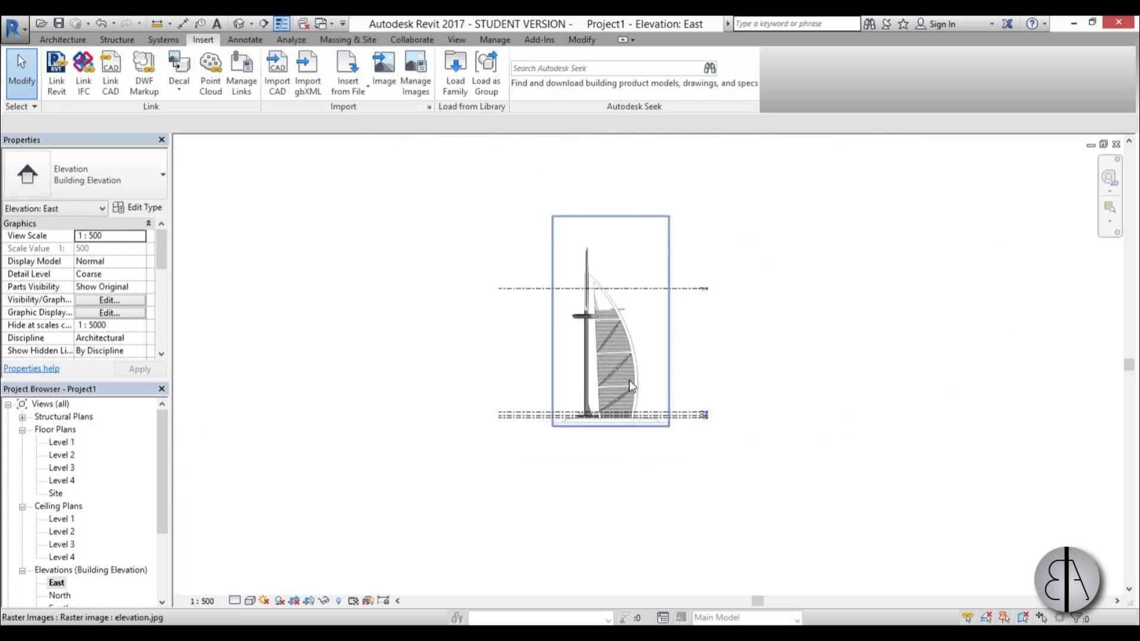
Scale the elevation image graphically from the building's base on Level 1 so the helipad's top edge reaches Level 4.
scroll(629, 385, "up", 8)
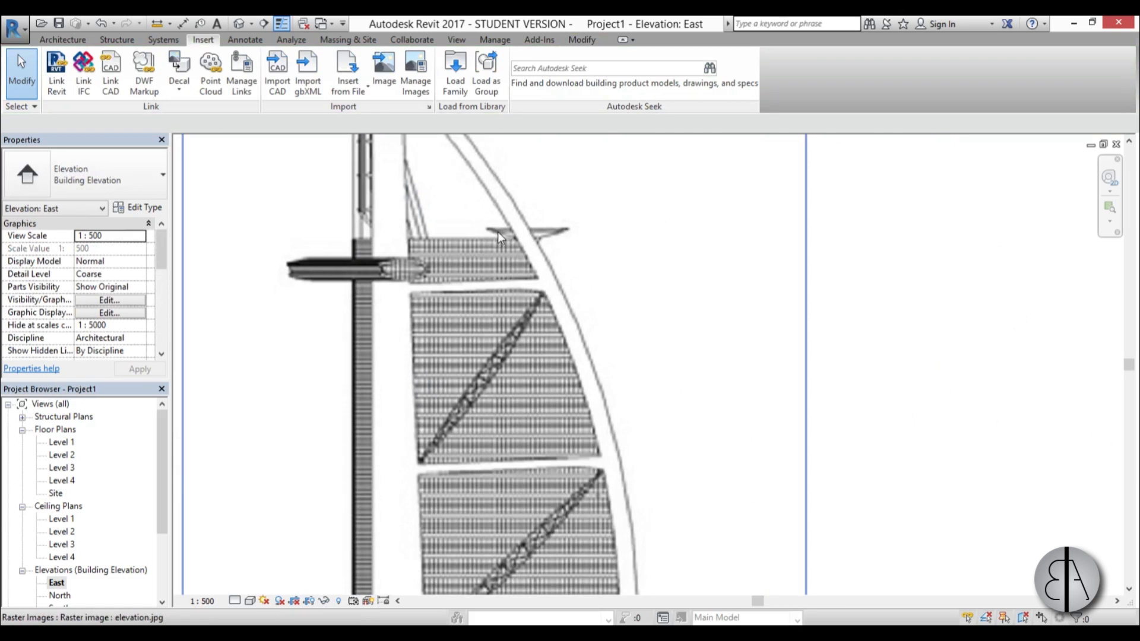
scroll(555, 234, "down", 4)
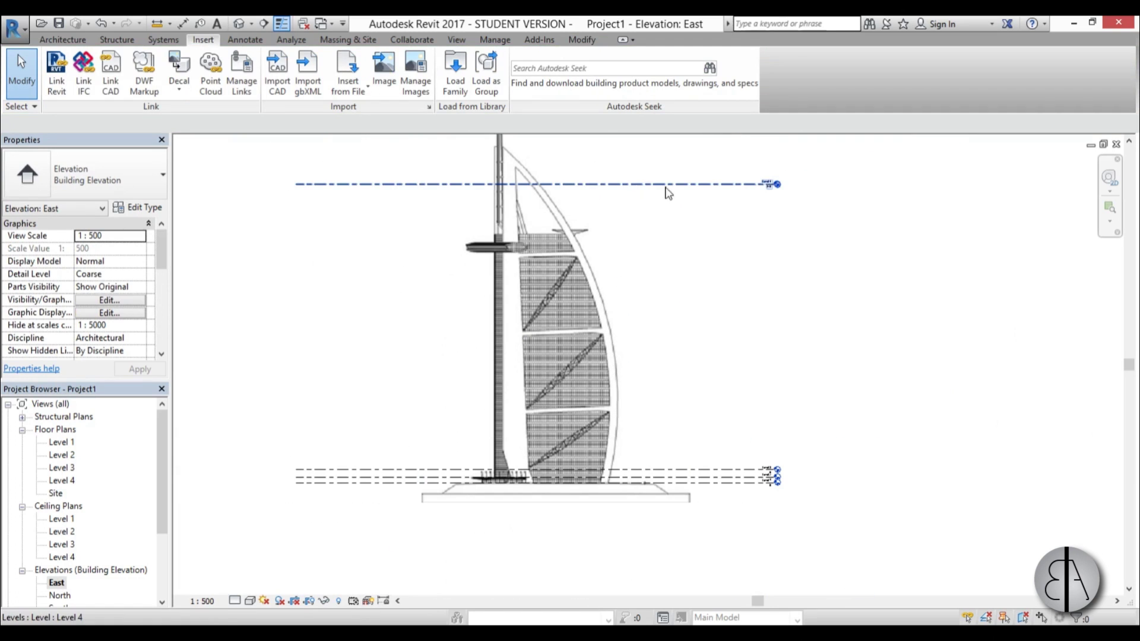
scroll(751, 204, "down", 1)
left_click(621, 315)
scroll(842, 242, "up", 2)
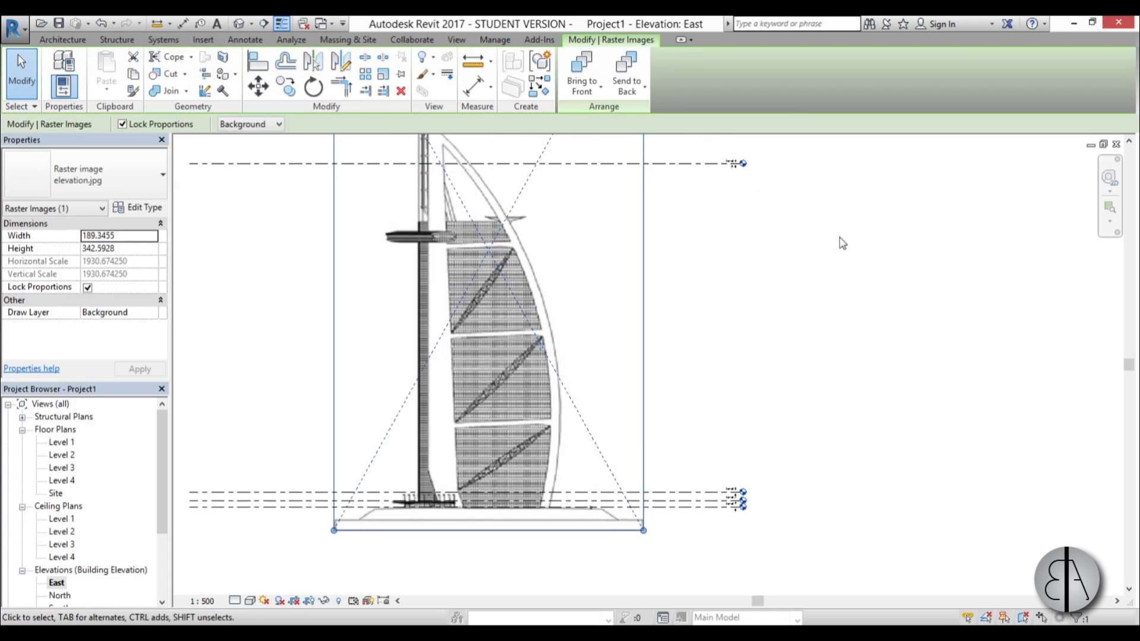
key("r")
key("e")
scroll(797, 350, "down", 1)
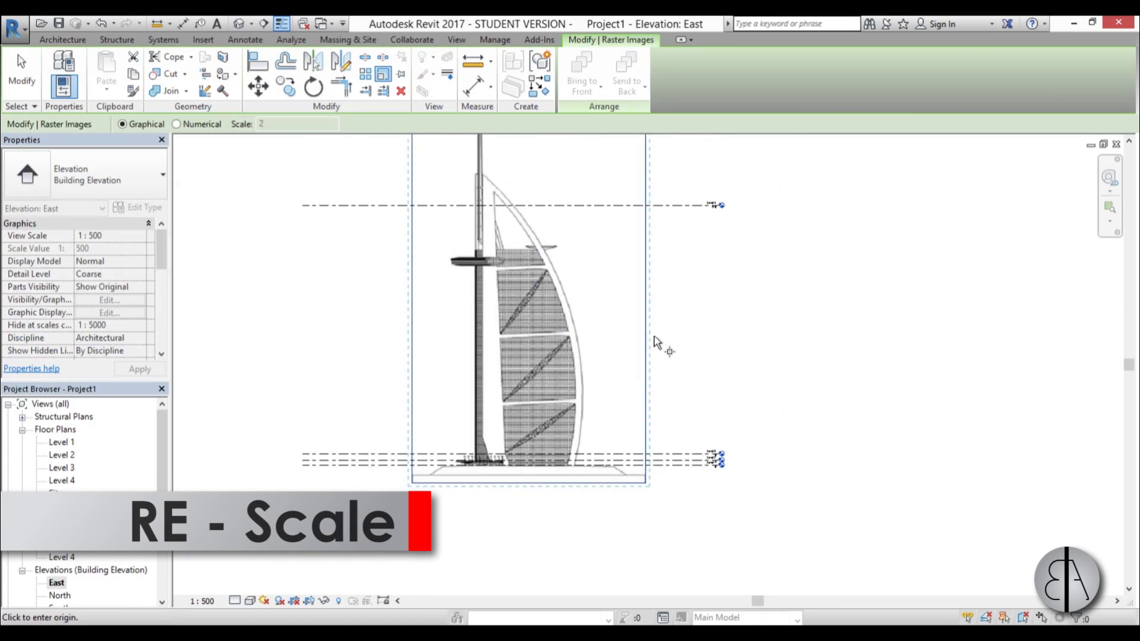
scroll(543, 449, "up", 4)
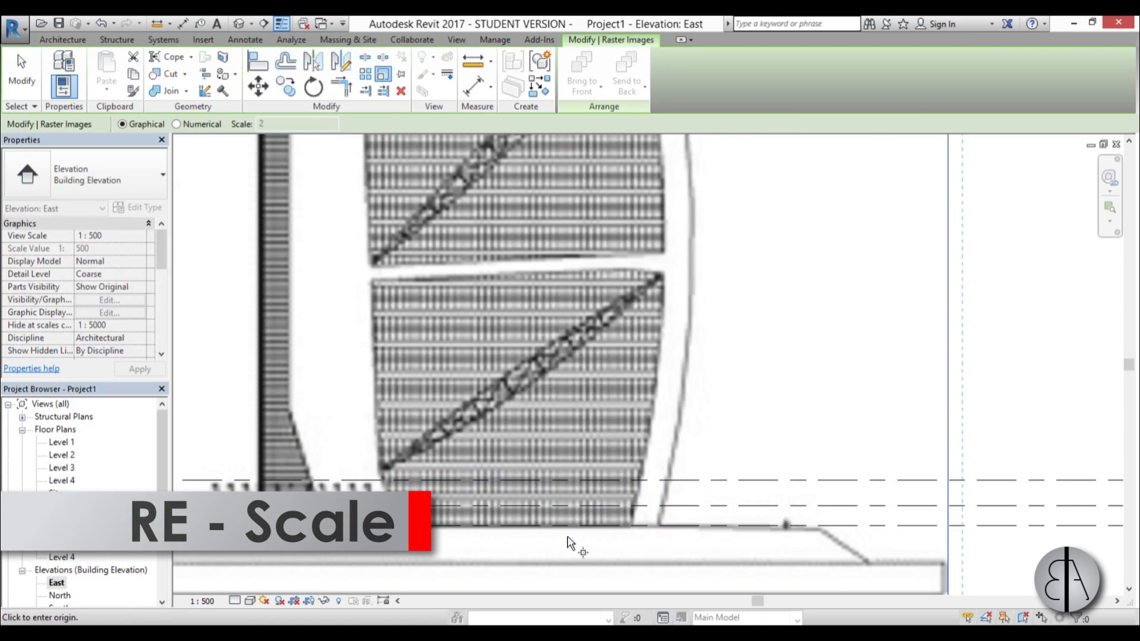
left_click(570, 526)
scroll(573, 534, "down", 3)
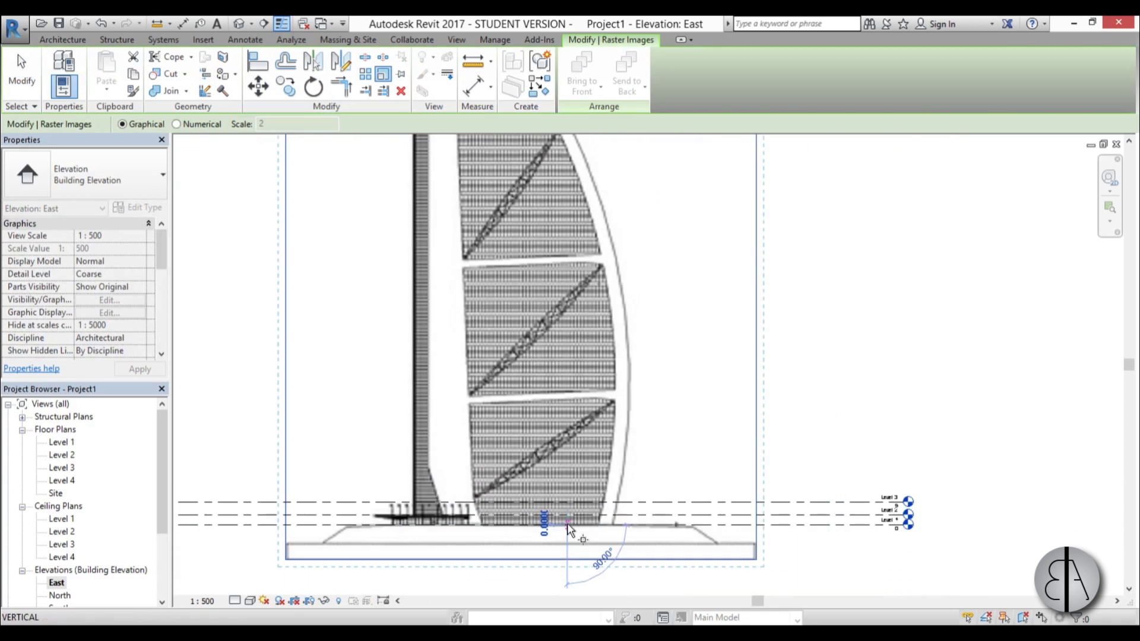
middle_click_drag(572, 234, 565, 437)
scroll(564, 374, "up", 5)
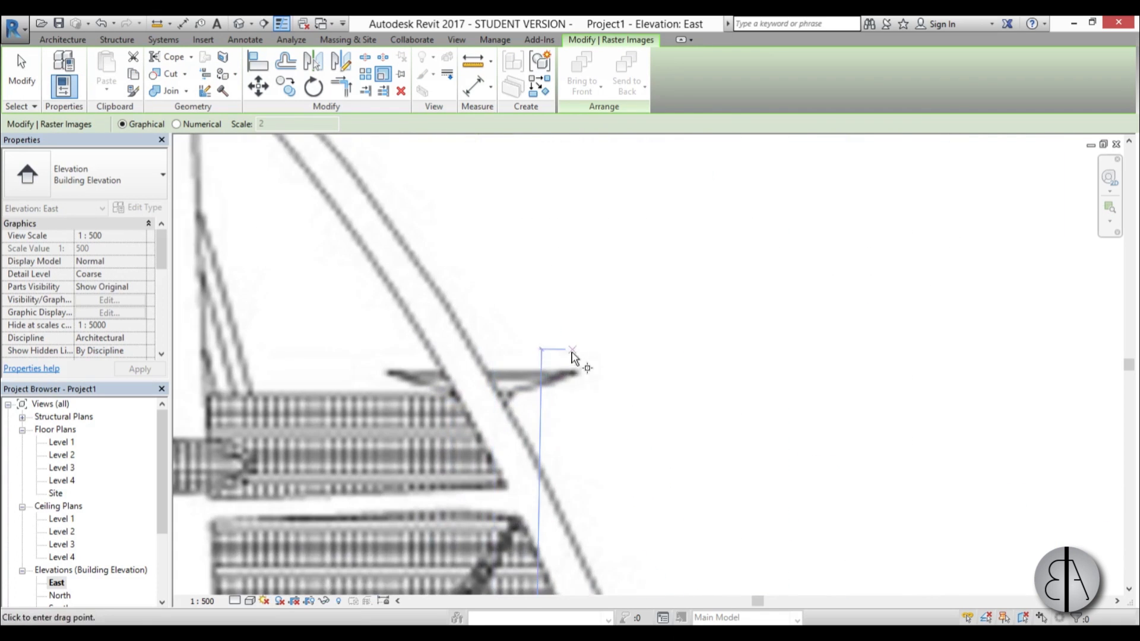
left_click(549, 371)
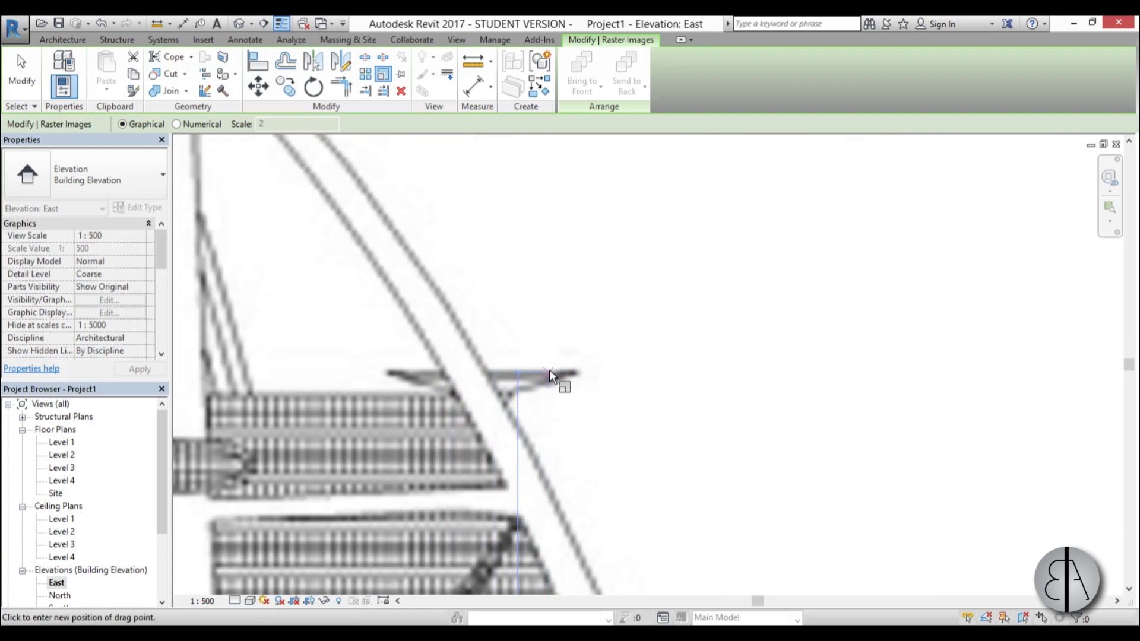
scroll(550, 371, "down", 2)
left_click(543, 266)
scroll(594, 267, "down", 4)
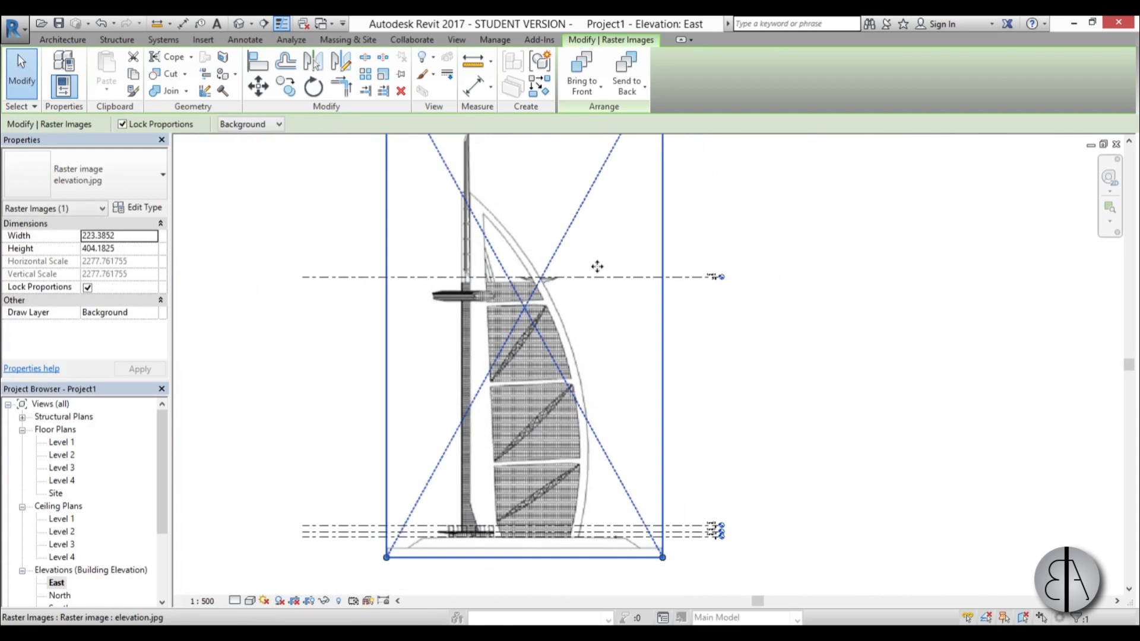
left_click(712, 291)
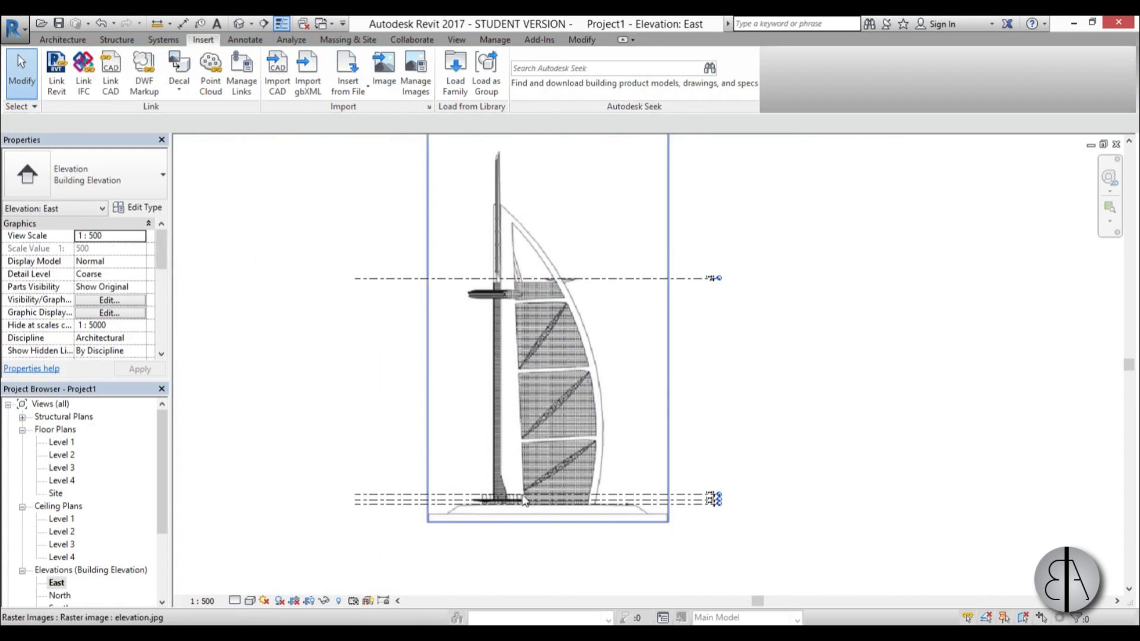
Raise Level 3 to 146 m across the upper facade section and Level 2 into the middle facade section.
scroll(497, 502, "up", 3)
scroll(534, 493, "down", 3)
scroll(569, 484, "up", 3)
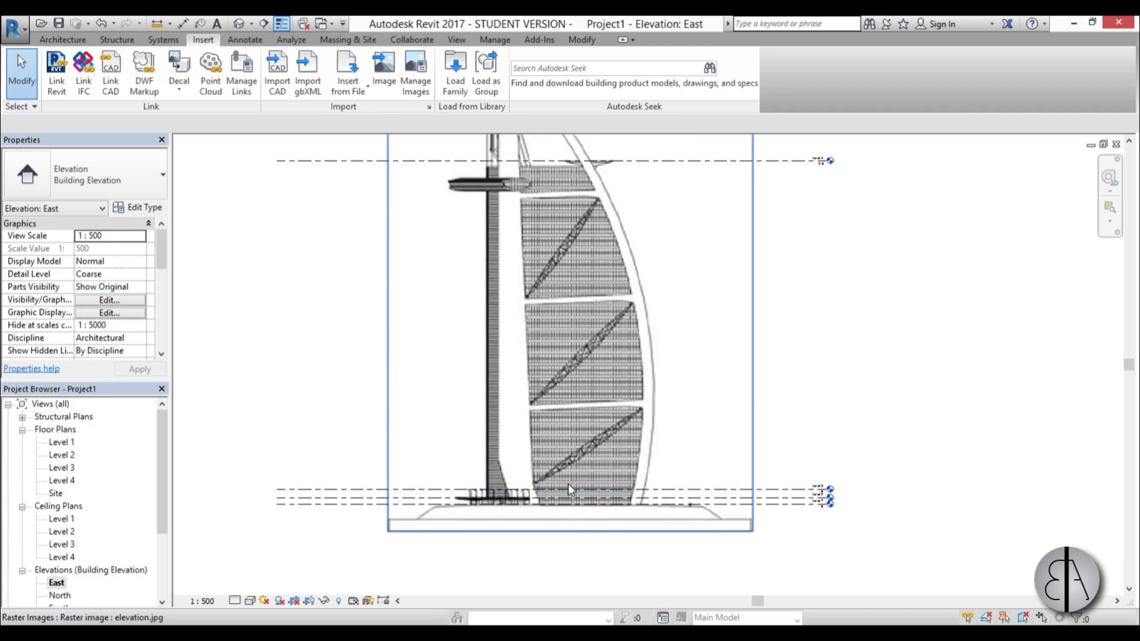
left_click_drag(567, 489, 571, 265)
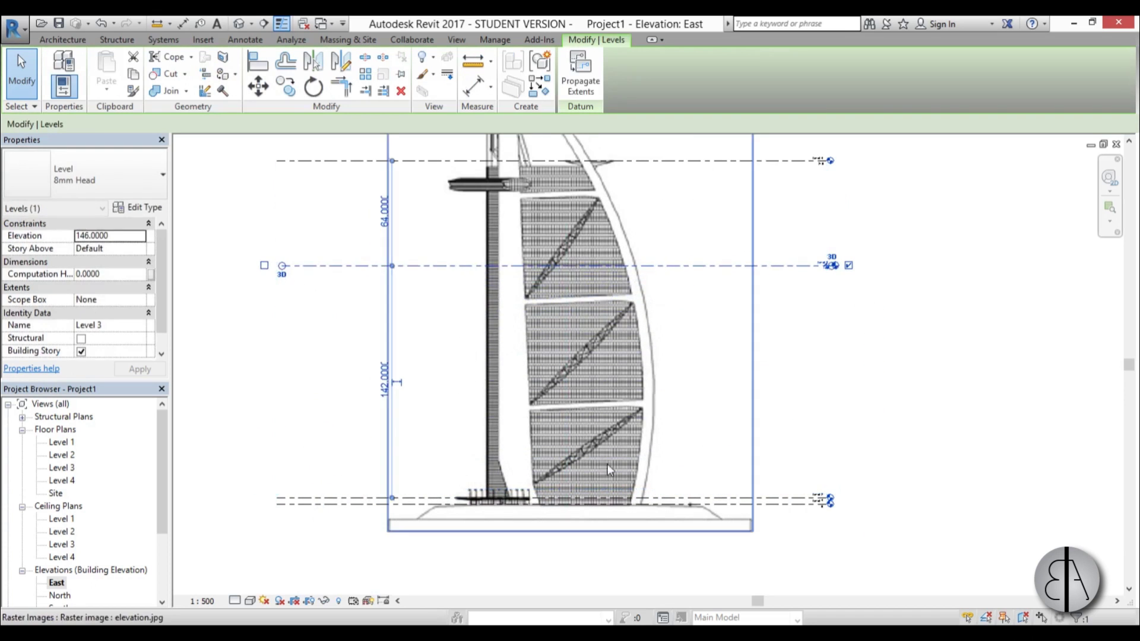
left_click_drag(613, 500, 617, 350)
left_click(649, 455)
scroll(837, 474, "down", 5)
middle_click_drag(837, 474, 745, 454)
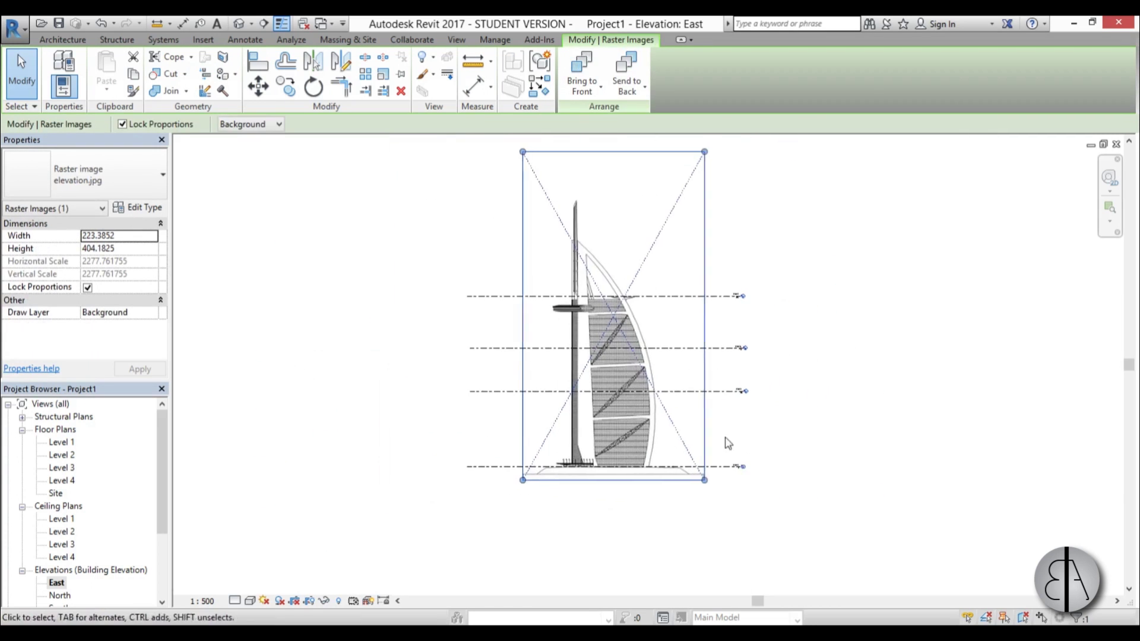
scroll(647, 360, "up", 4)
scroll(699, 447, "up", 3)
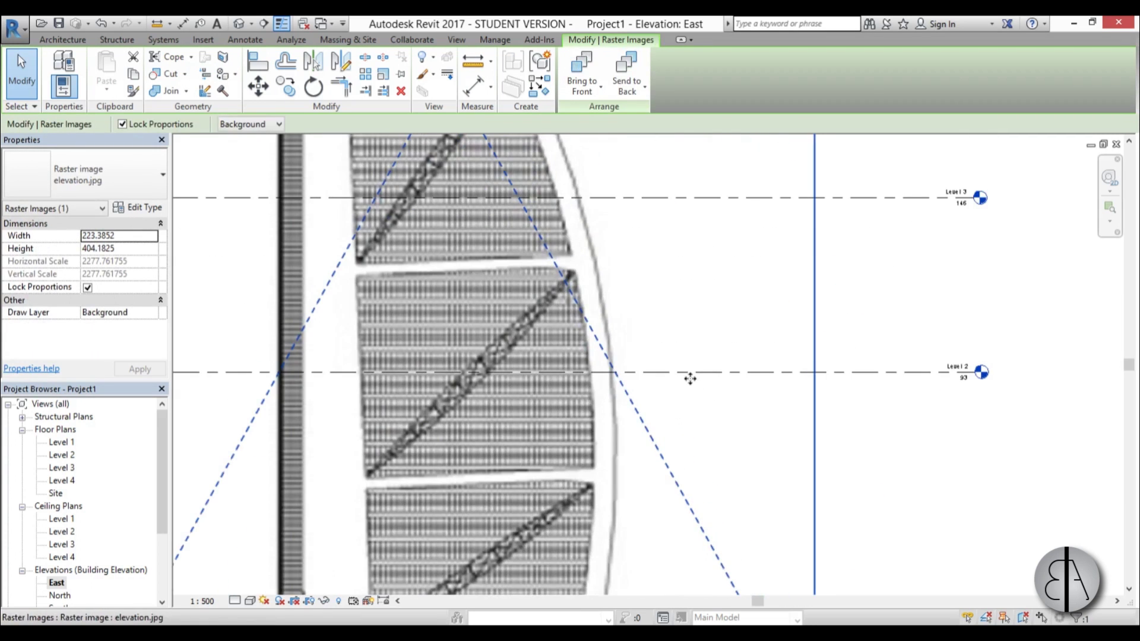
left_click(898, 374)
left_click(897, 472)
Raise Level 4 to 279 m, in line with the top of the curved arch beside the mast.
scroll(680, 389, "down", 3)
scroll(681, 390, "up", 3)
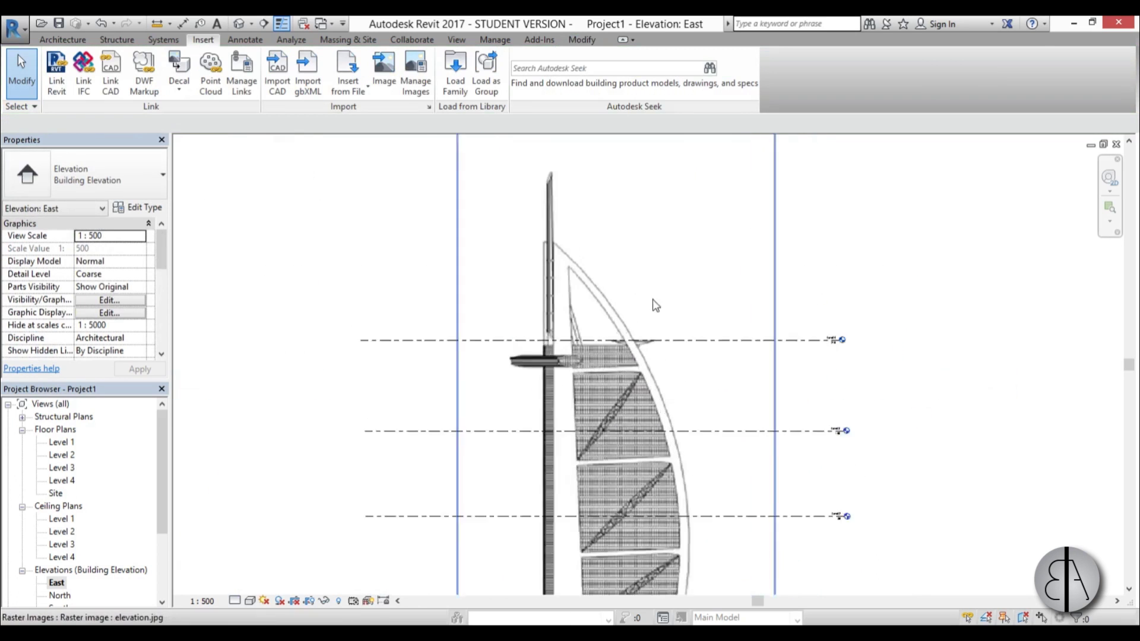
left_click_drag(705, 355, 692, 178)
scroll(598, 219, "down", 1)
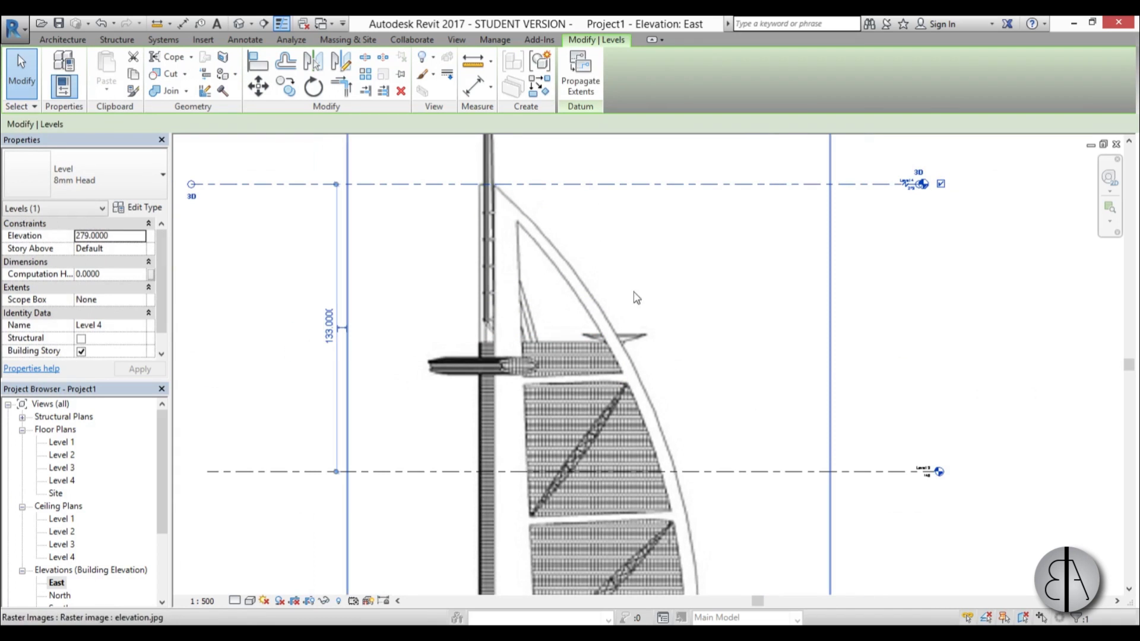
Raise Level 3 to 210 m, in line with the helipad's top edge.
left_click_drag(719, 472, 720, 331)
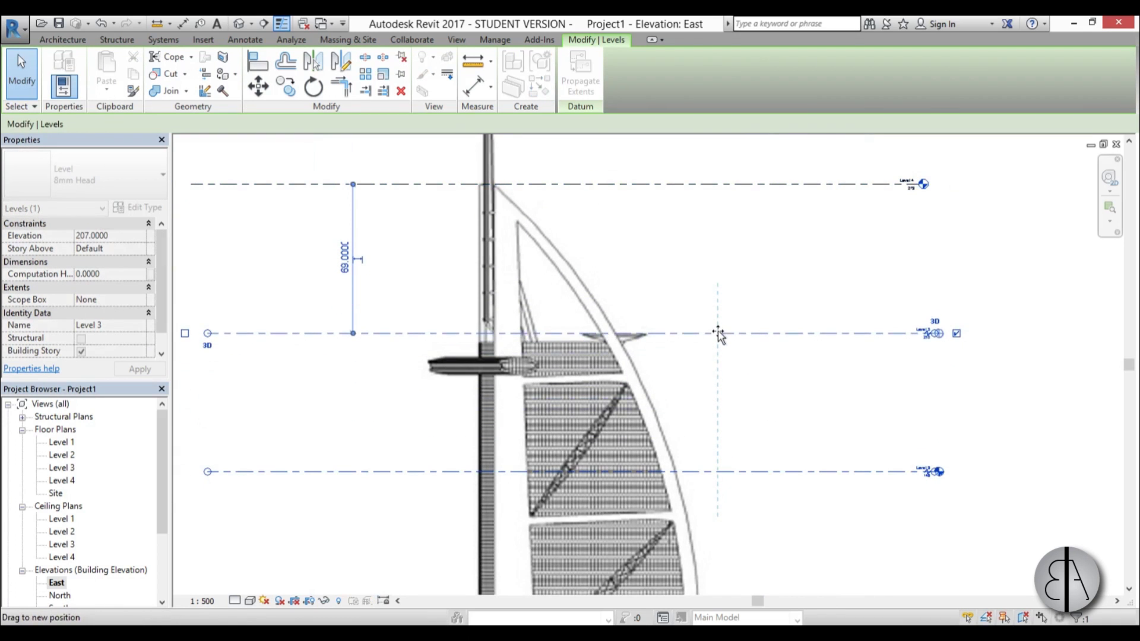
scroll(929, 332, "up", 2)
scroll(941, 338, "down", 3)
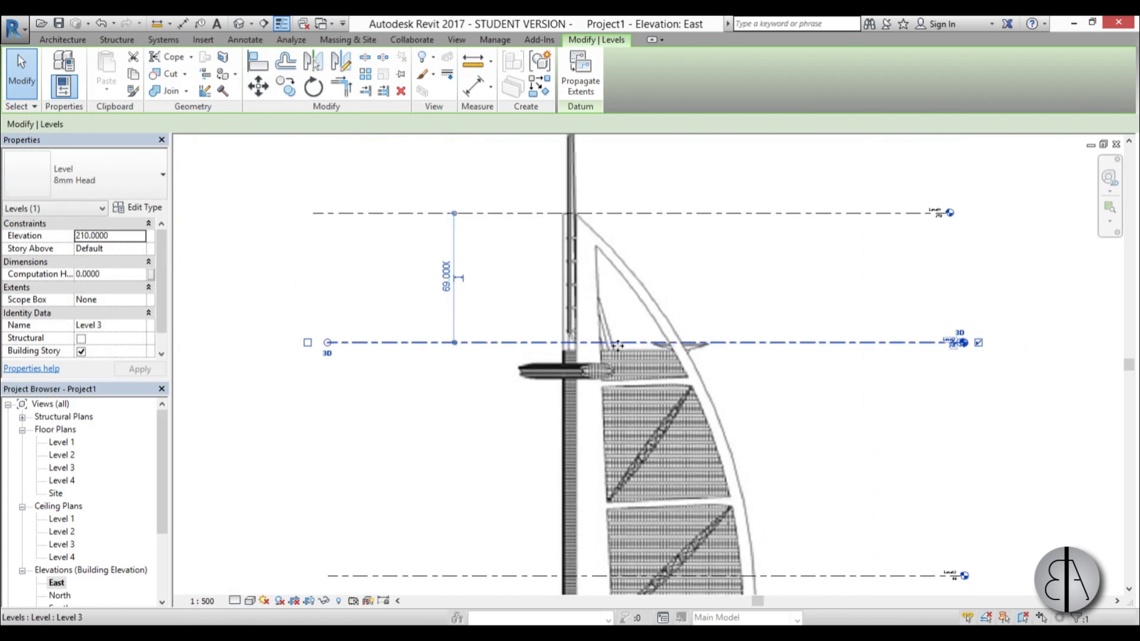
scroll(773, 445, "down", 1)
middle_click_drag(773, 445, 680, 280)
scroll(681, 280, "up", 1)
scroll(681, 411, "down", 3)
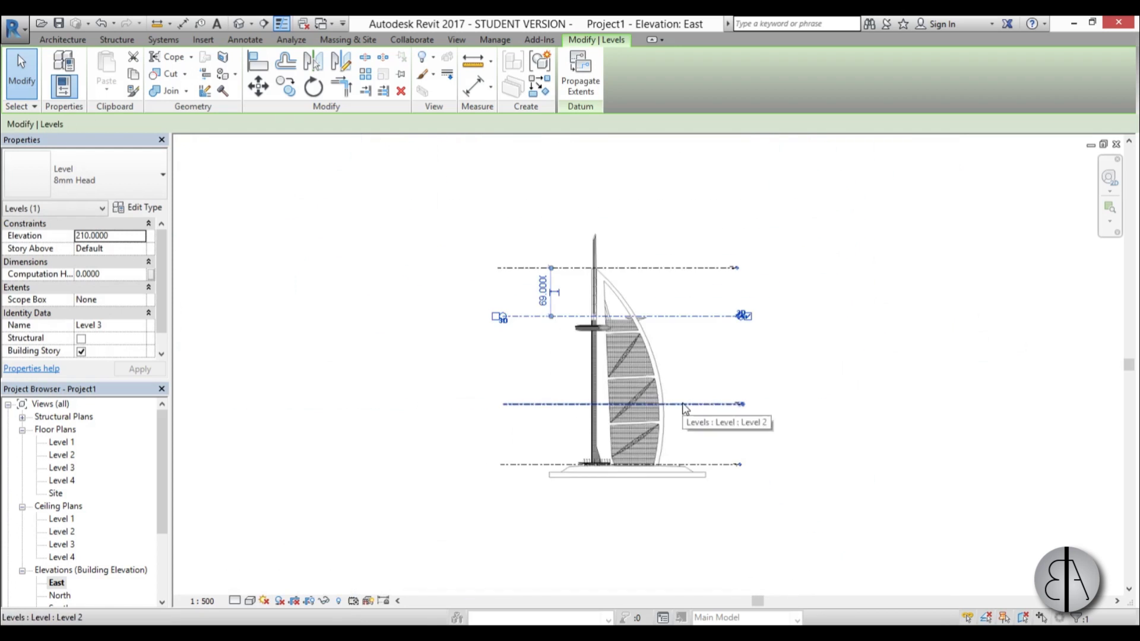
Lower Level 2 to 70 m, just above the divider between the bottom and middle facade sections.
scroll(681, 411, "up", 2)
mouse_move(681, 406)
left_mouse_down()
mouse_move(682, 423)
mouse_move(682, 412)
left_mouse_up()
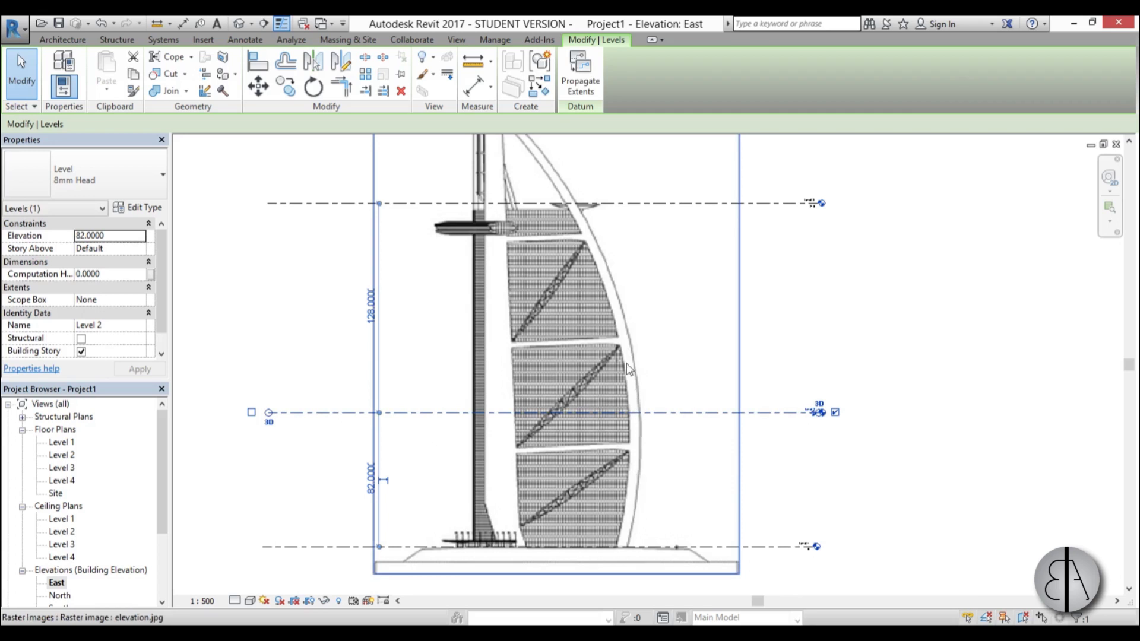
left_click_drag(662, 412, 664, 433)
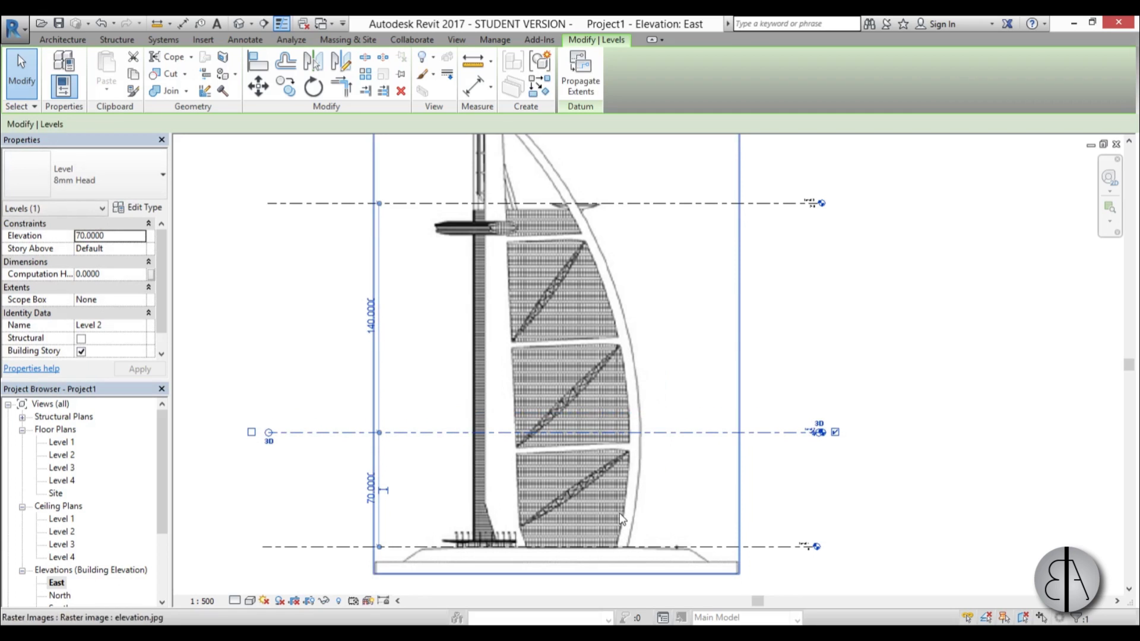
Examine how Level 3 and Level 4 line up with the helipad and the top of the arch.
middle_click_drag(746, 252, 757, 349)
scroll(779, 256, "up", 3)
scroll(865, 347, "down", 4)
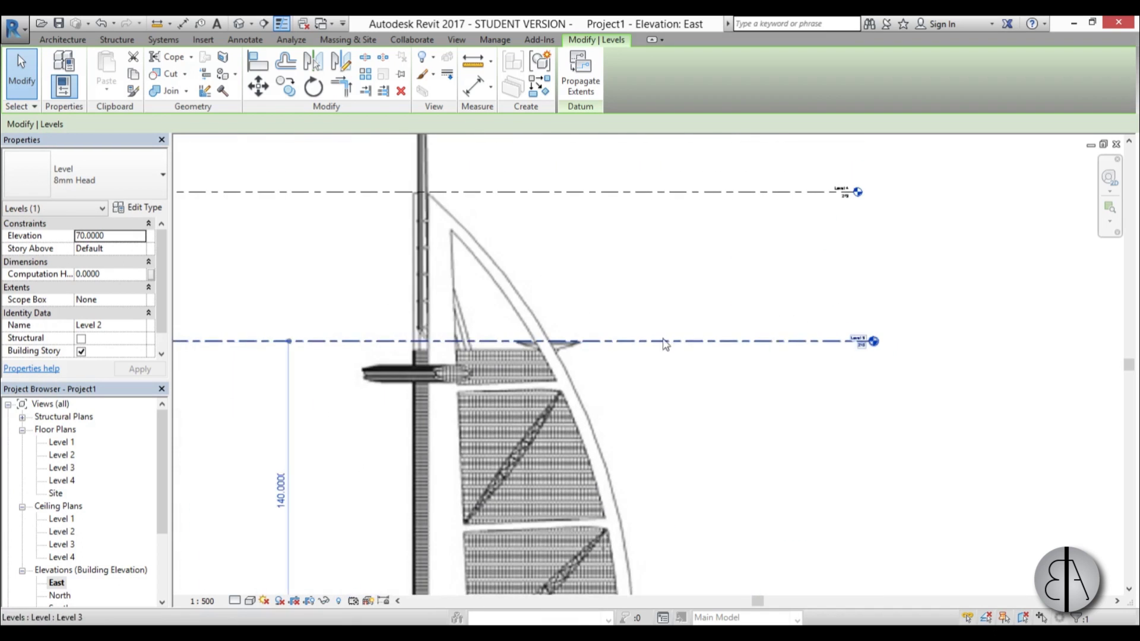
middle_click_drag(653, 201, 696, 289)
scroll(696, 289, "up", 2)
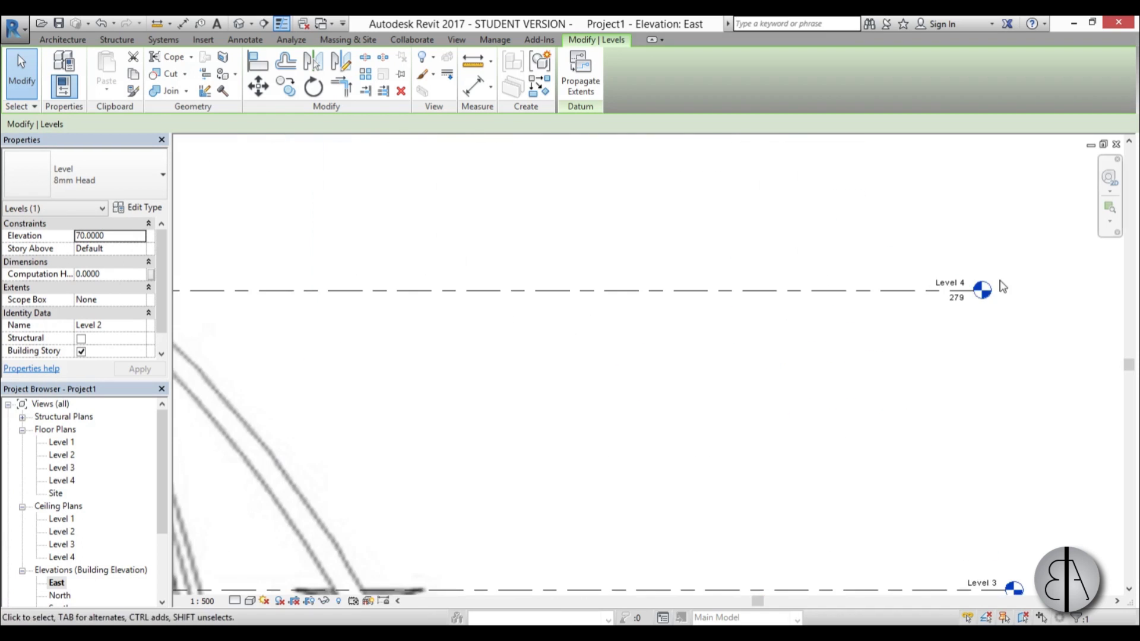
scroll(420, 287, "up", 5)
scroll(398, 289, "down", 5)
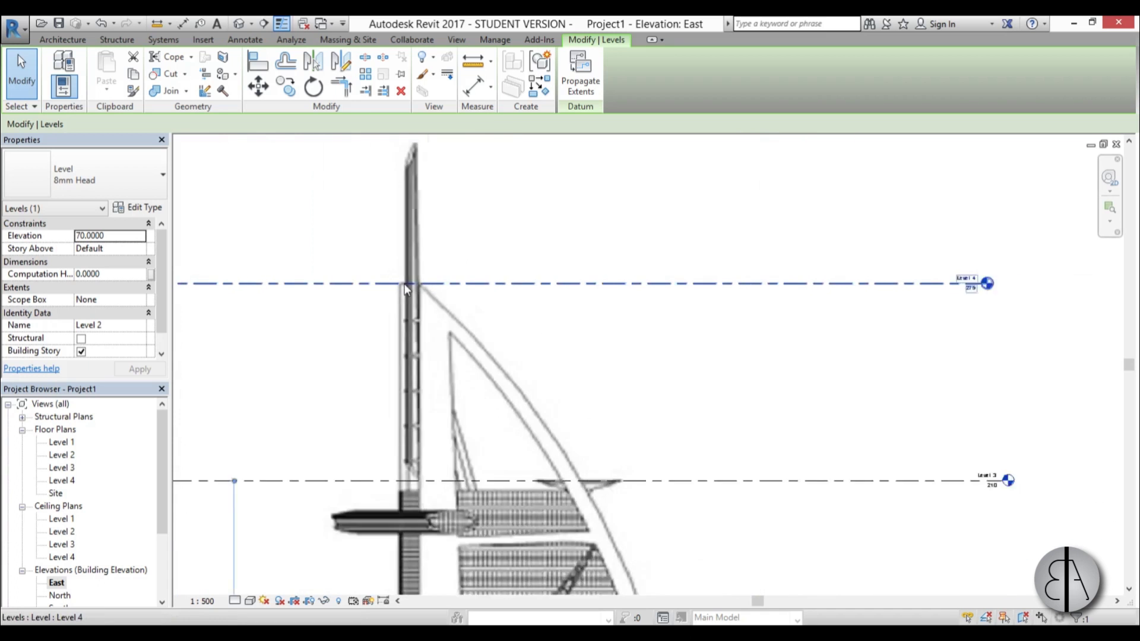
Lower Level 3 to about 207.06 m, in line with the top of the facade just below the helipad.
scroll(558, 371, "up", 5)
left_click(554, 360)
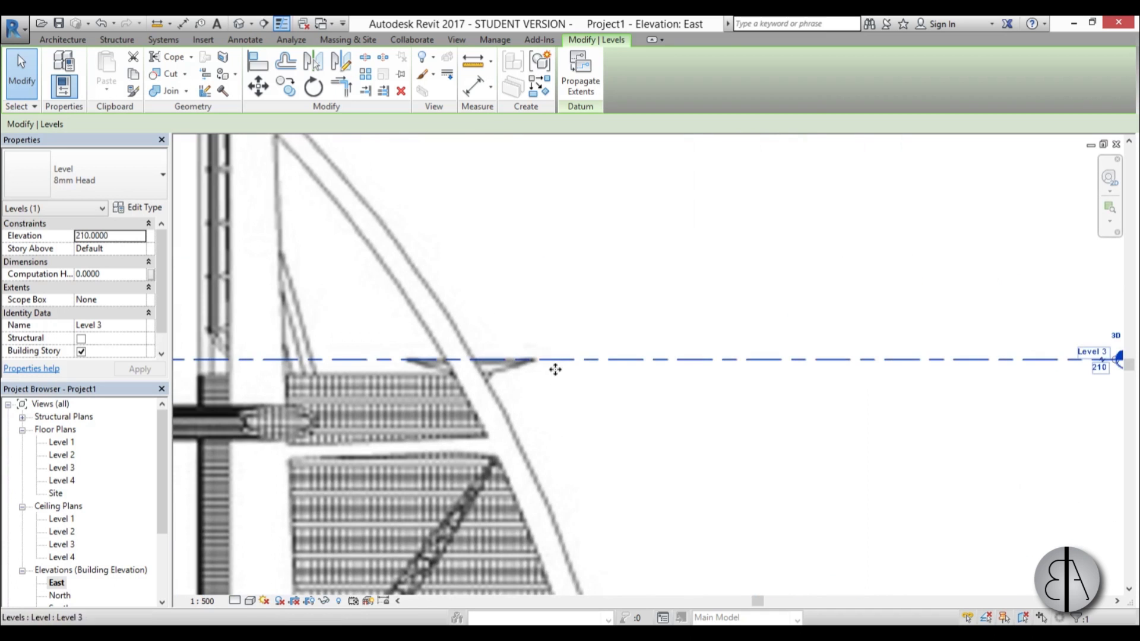
left_click_drag(555, 359, 554, 372)
scroll(339, 375, "up", 3)
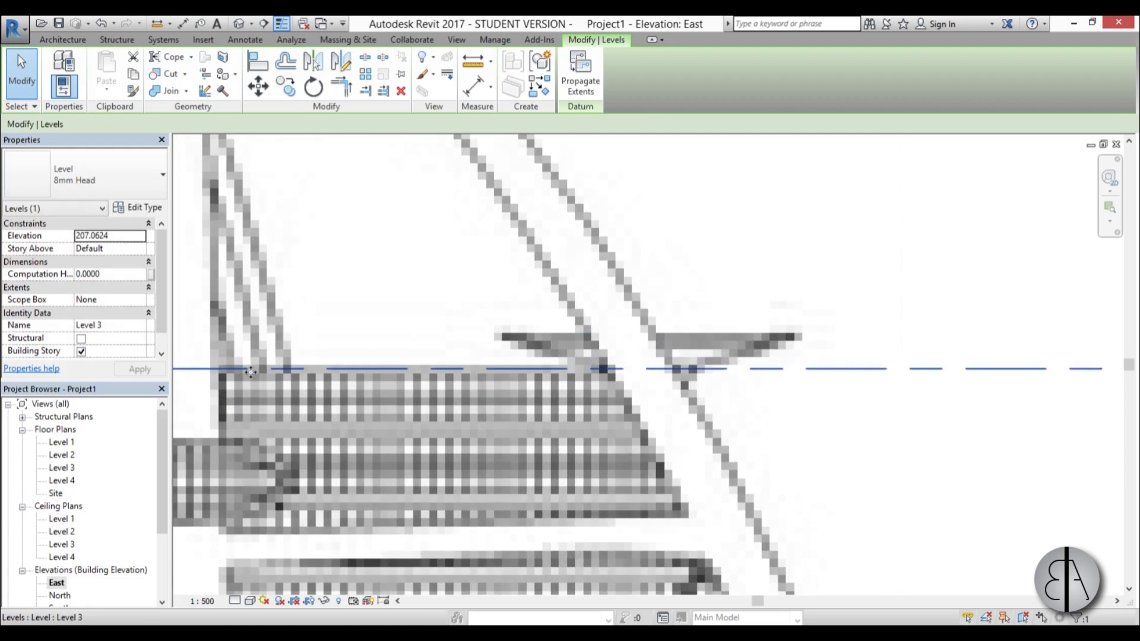
scroll(437, 372, "down", 5)
scroll(615, 329, "up", 3)
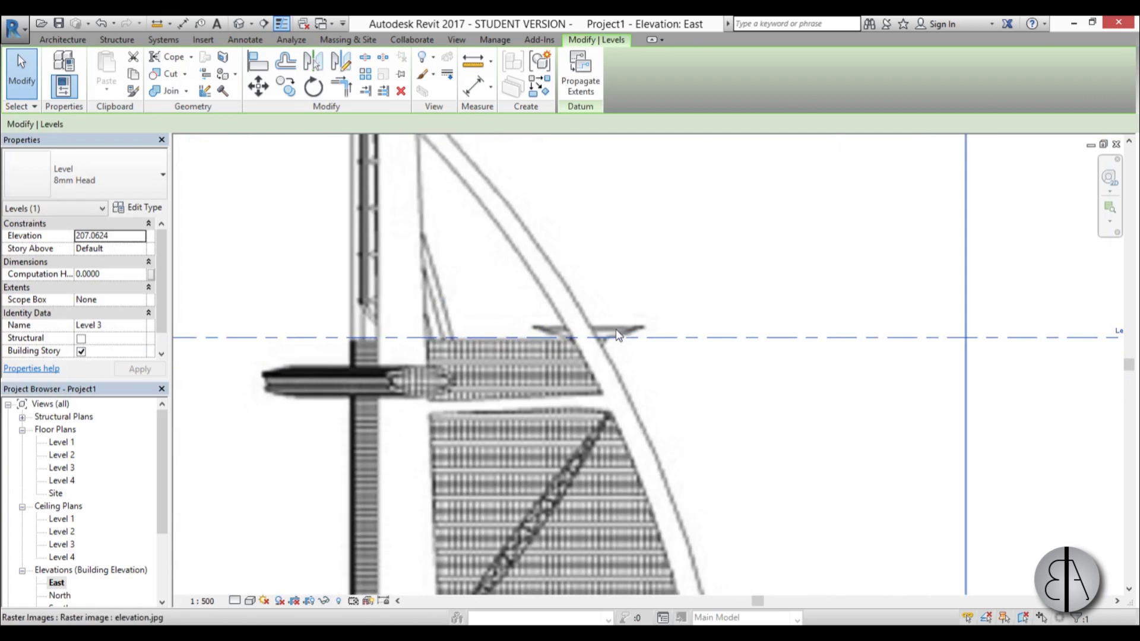
scroll(579, 418, "down", 3)
scroll(580, 418, "down", 2)
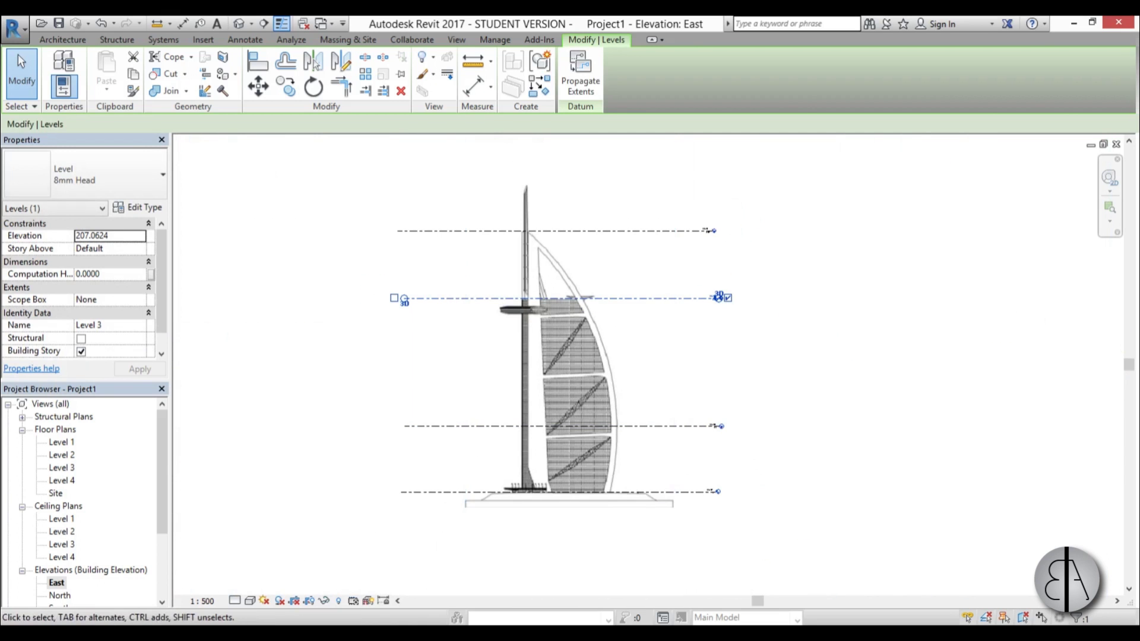
Measure the building's width along Level 1, from the mast's outer edge to the outer edge of the arch.
scroll(850, 489, "up", 2)
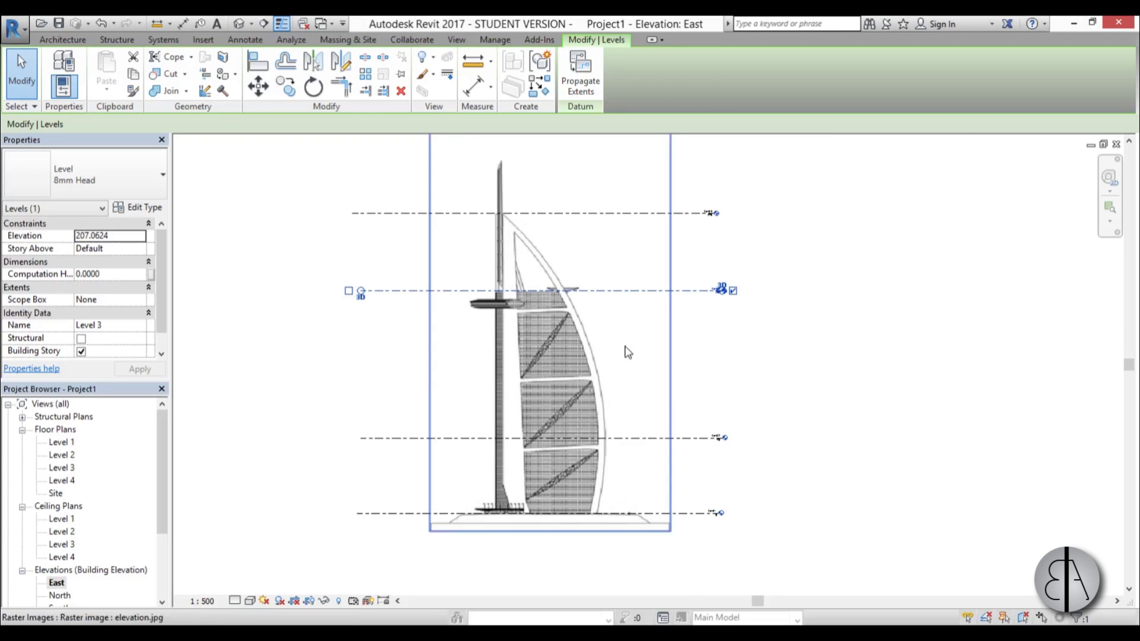
scroll(570, 443, "up", 3)
scroll(612, 484, "down", 2)
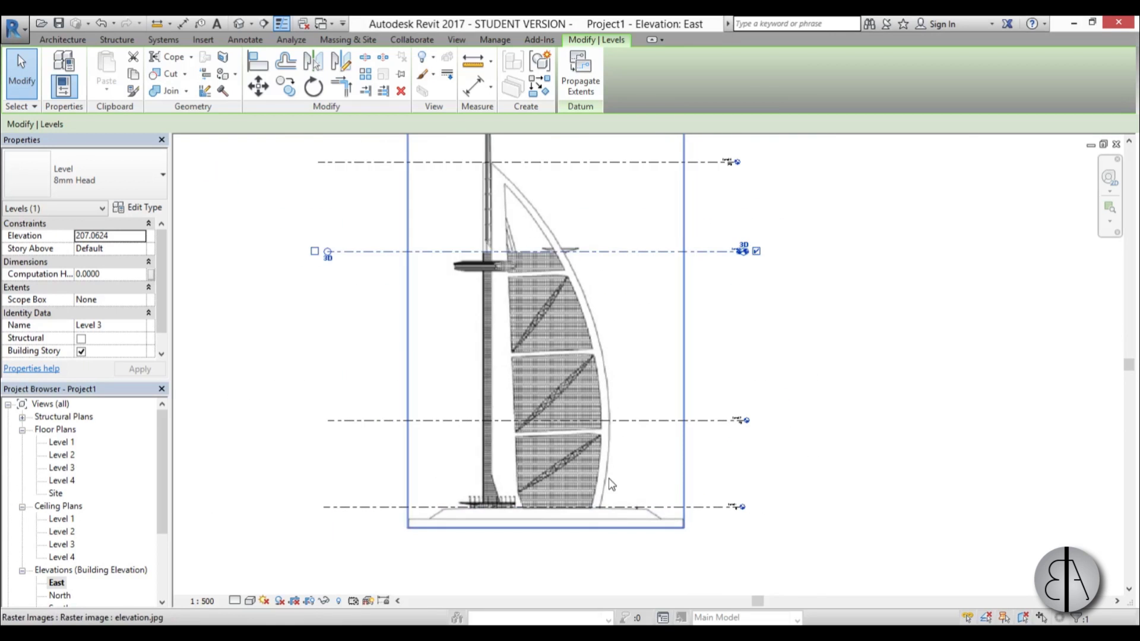
left_click(472, 62)
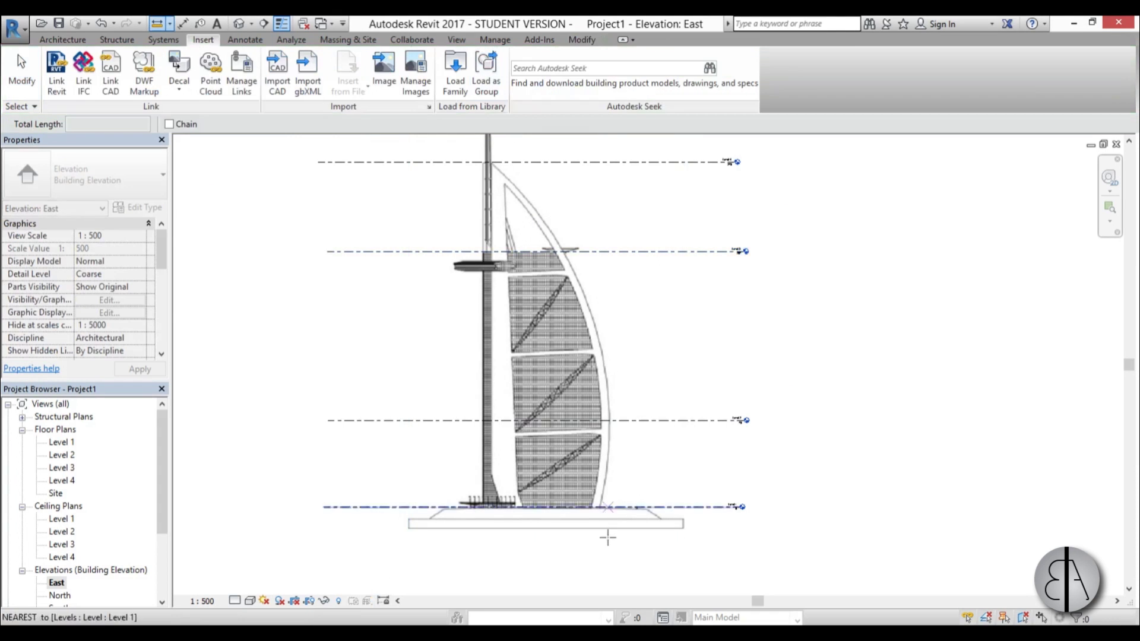
scroll(505, 523, "up", 5)
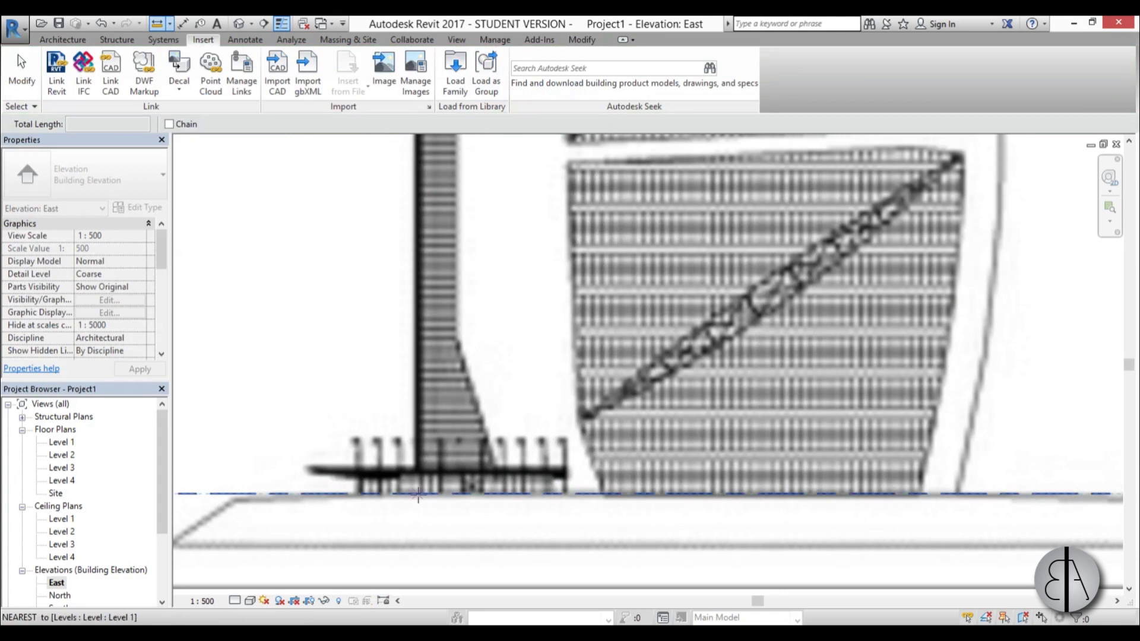
left_click(418, 495)
scroll(418, 500, "down", 2)
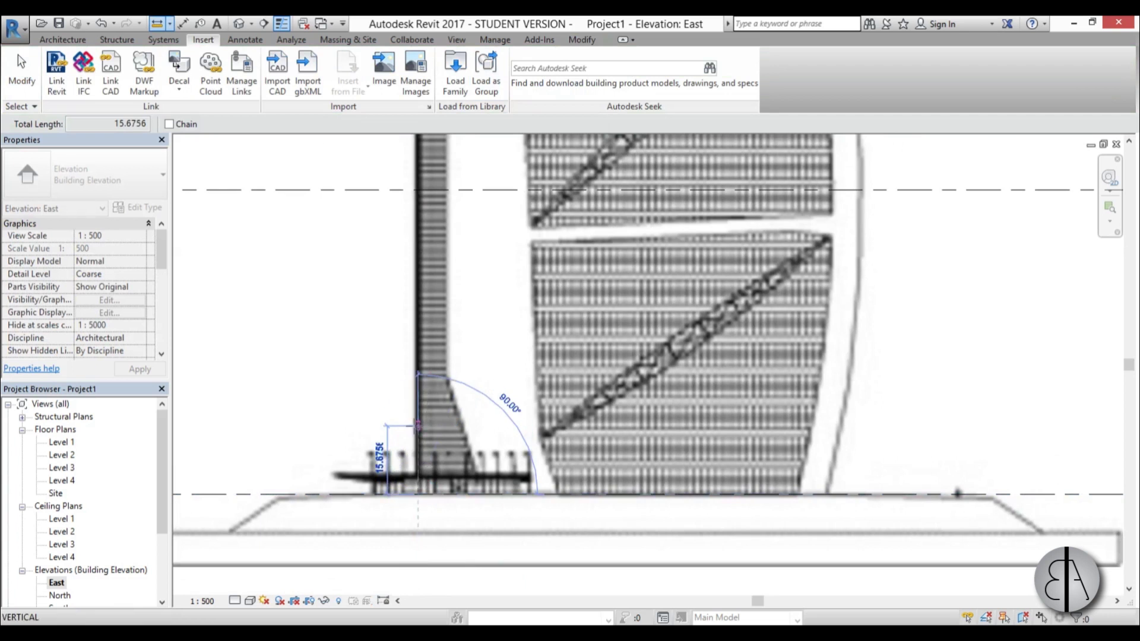
scroll(419, 436, "down", 2)
scroll(662, 481, "up", 1)
scroll(665, 480, "up", 3)
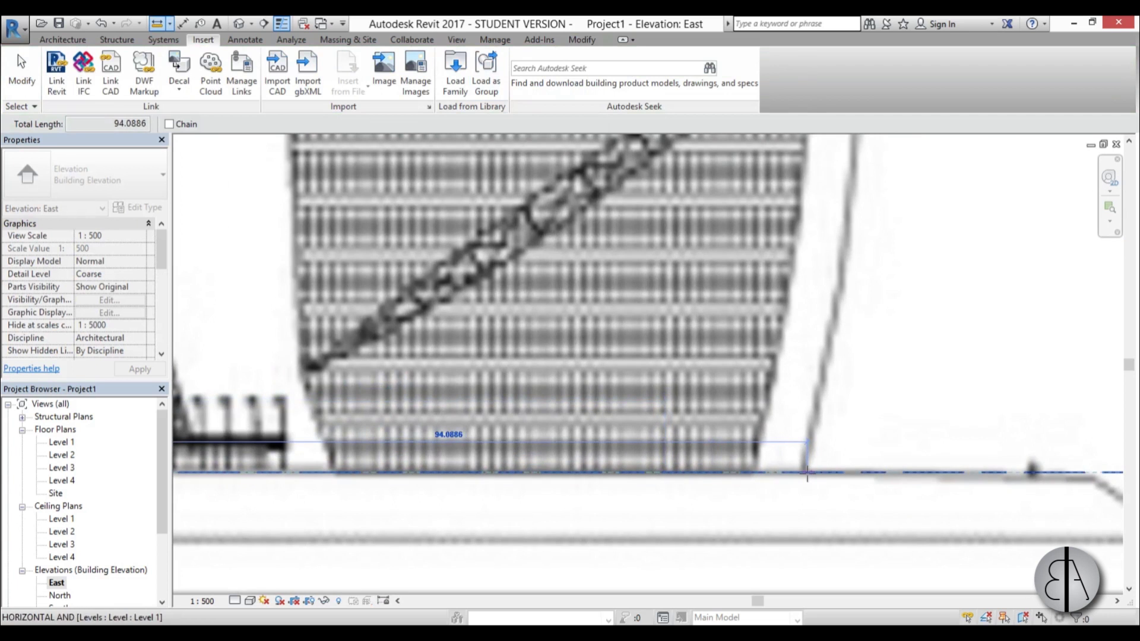
scroll(806, 473, "down", 5)
scroll(779, 405, "up", 1)
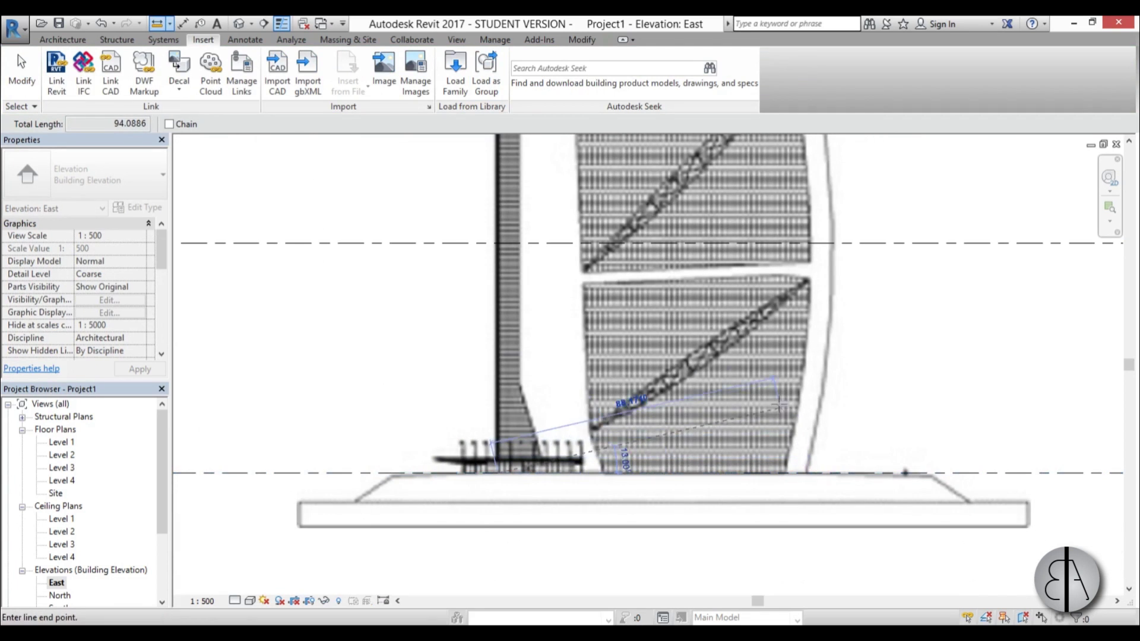
key("Escape")
key("Escape")
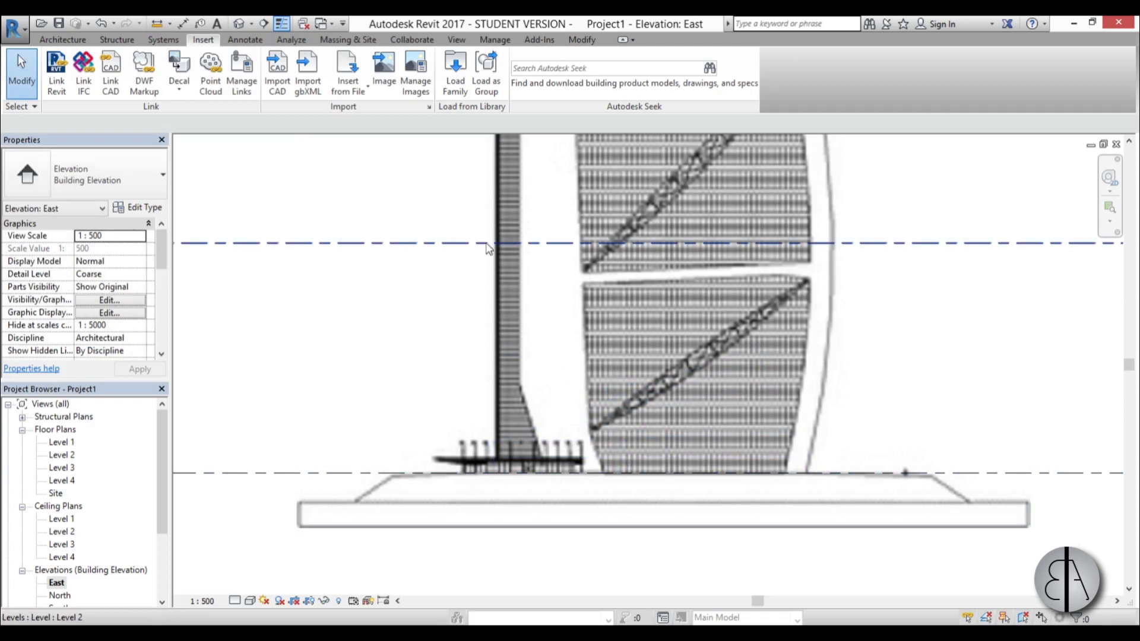
Measure the building's width along Level 2, from the mast's outer edge to the outer edge of the arch.
left_click(157, 24)
scroll(861, 235, "up", 3)
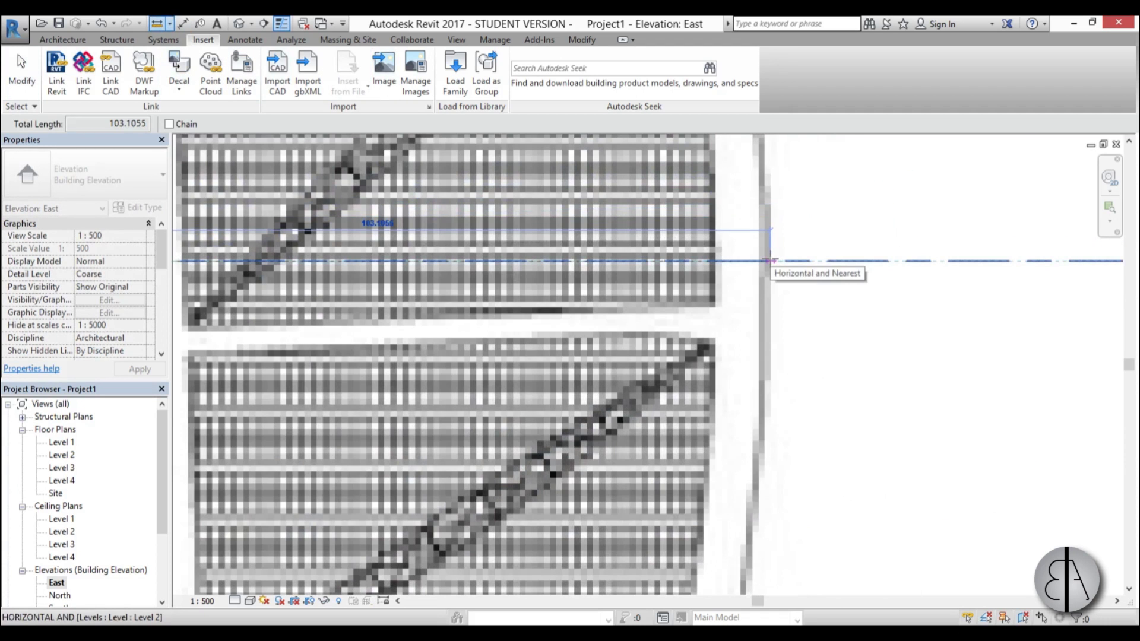
scroll(772, 260, "down", 5)
key("Escape")
key("Escape")
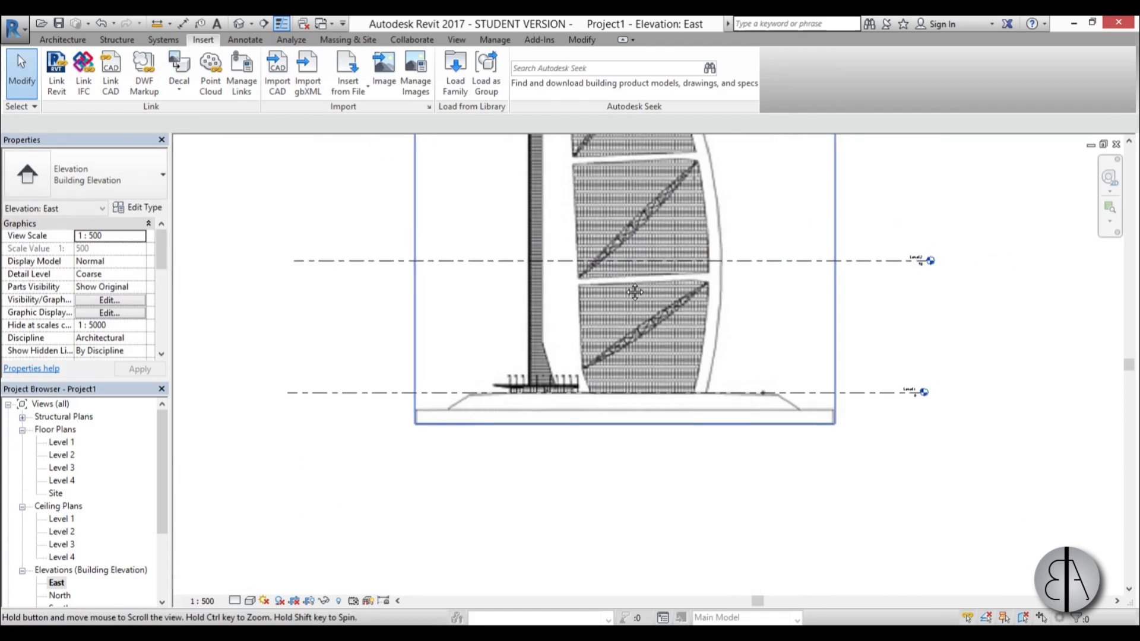
Measure the building's width along Level 3, from the mast's outer edge to the outer edge of the arch.
scroll(503, 256, "up", 4)
scroll(431, 201, "up", 2)
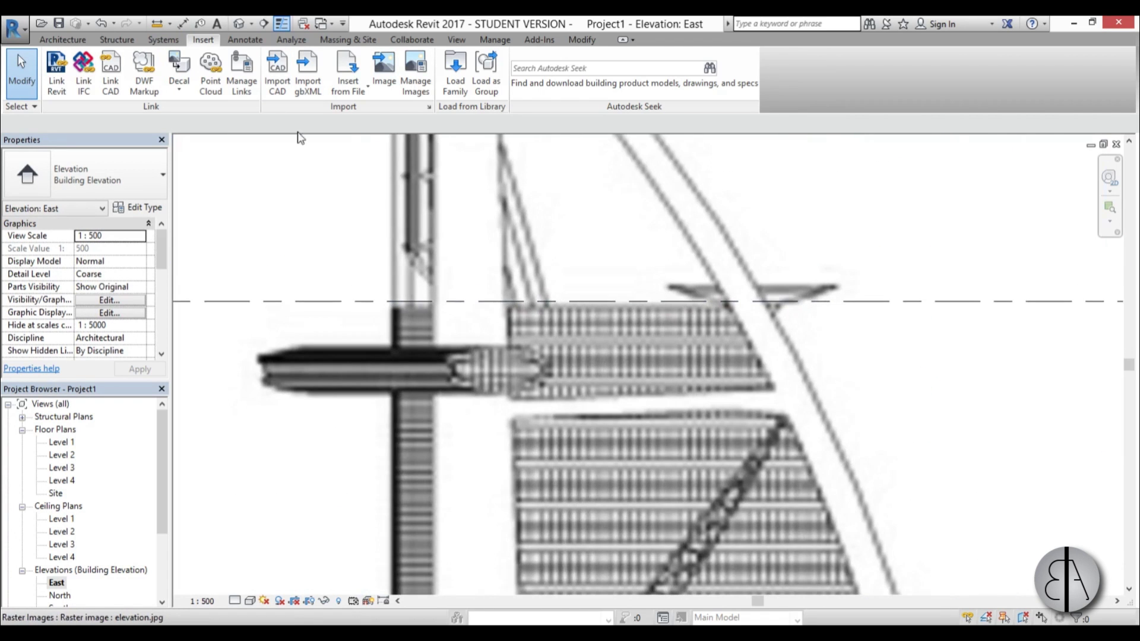
left_click(156, 24)
left_click(390, 300)
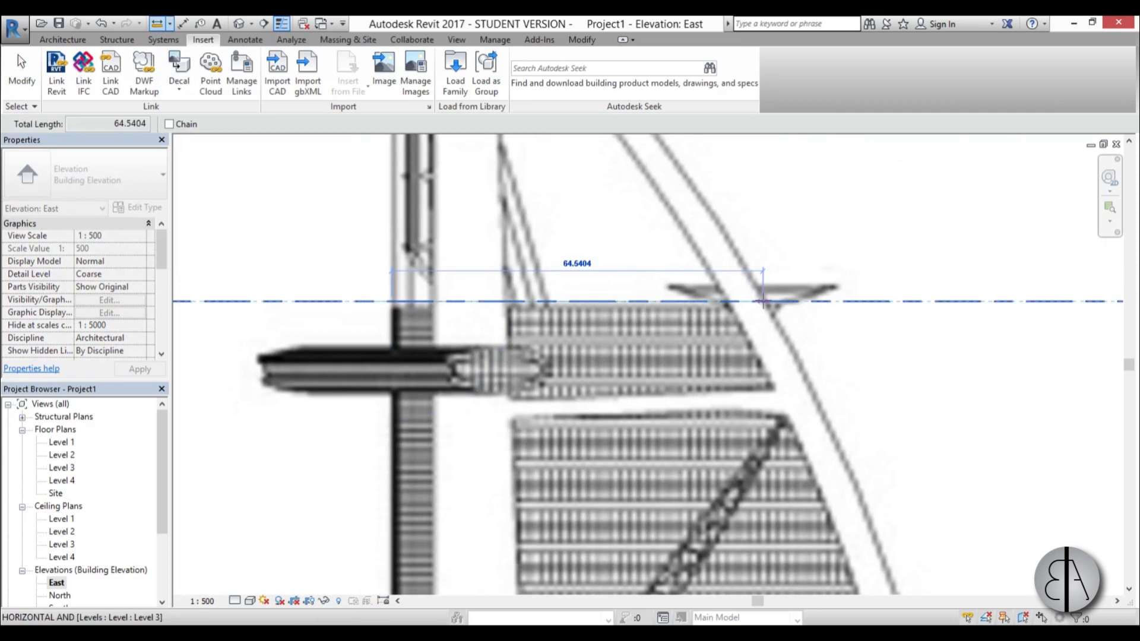
scroll(763, 301, "down", 4)
key("Escape")
key("Escape")
scroll(657, 291, "down", 2)
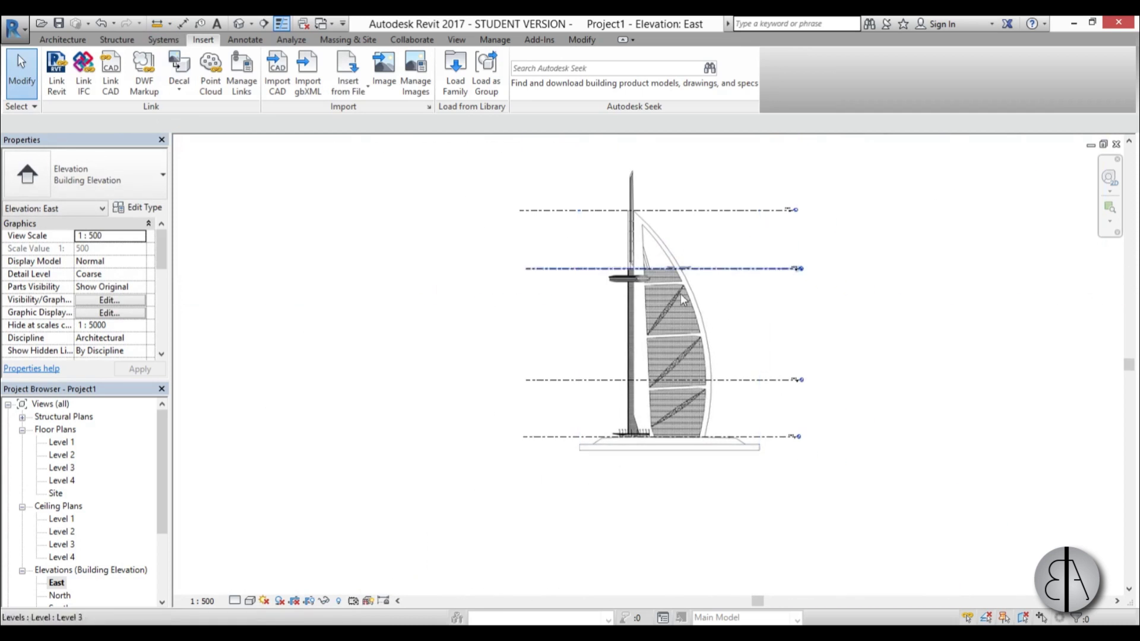
In the Level 1 floor plan, draw a vertical reference plane through the north and south elevation markers, extending past both.
middle_click_drag(675, 414, 663, 378)
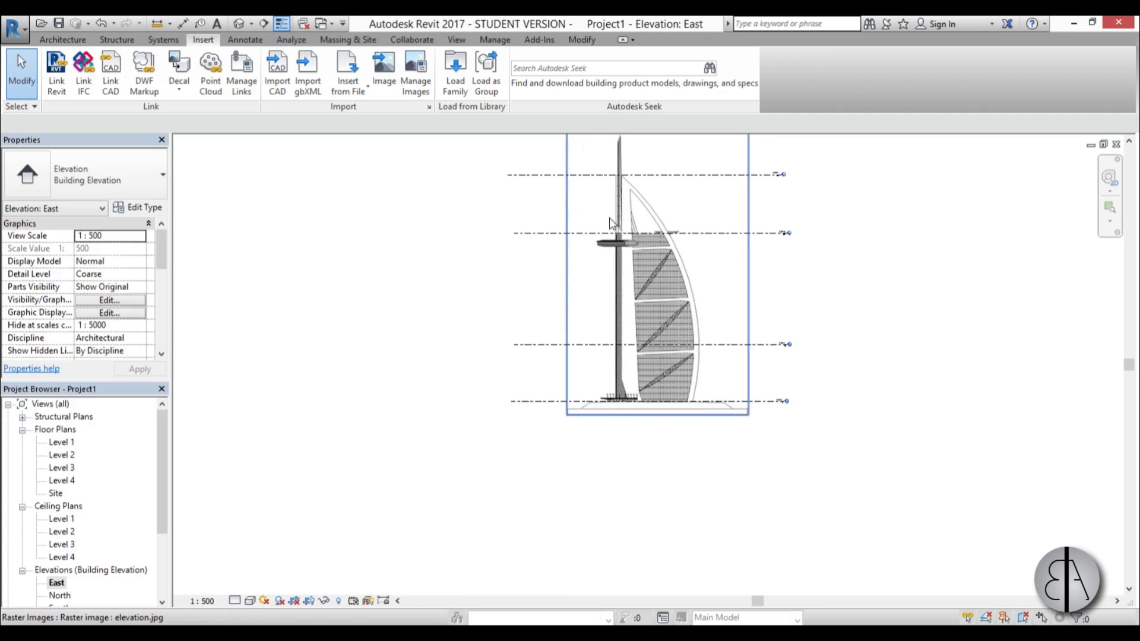
scroll(653, 267, "up", 3)
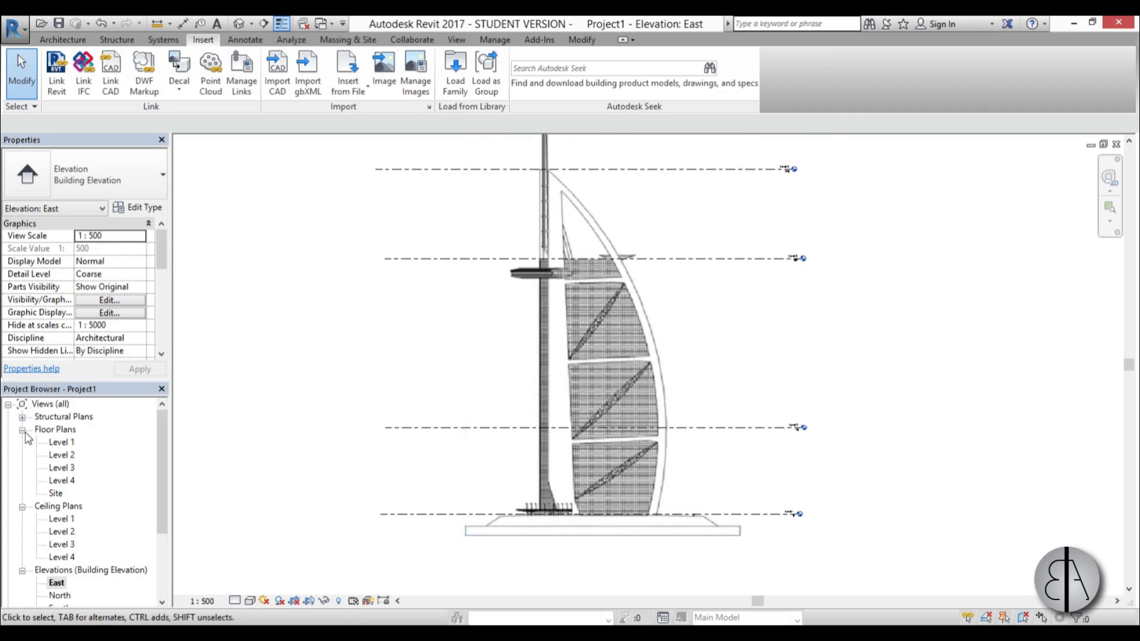
double_click(59, 443)
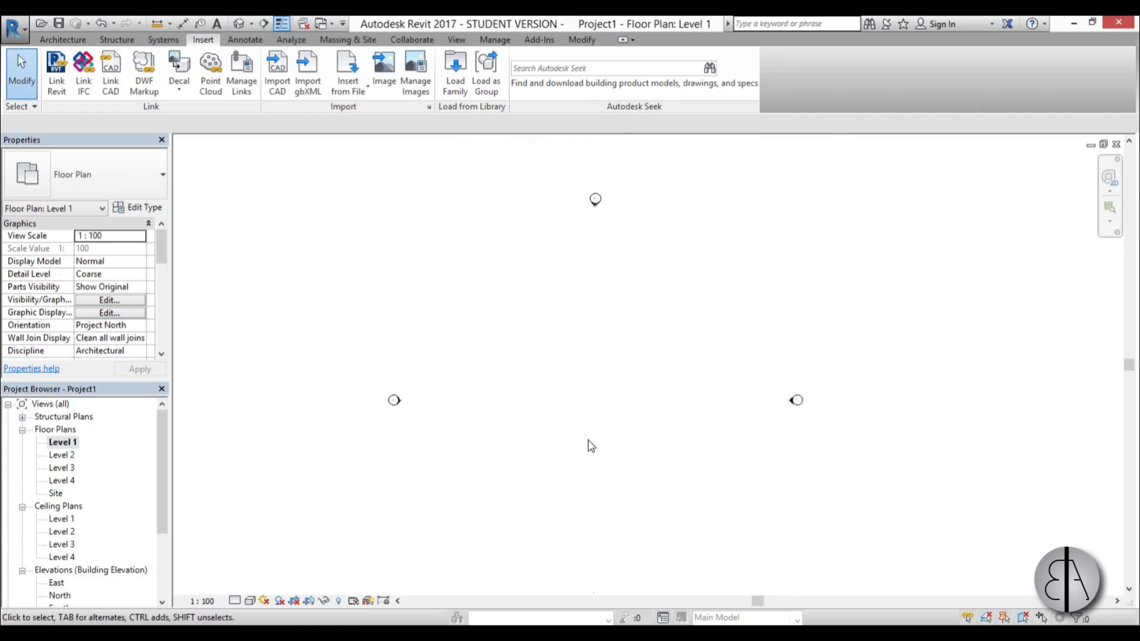
middle_click_drag(729, 434, 743, 386)
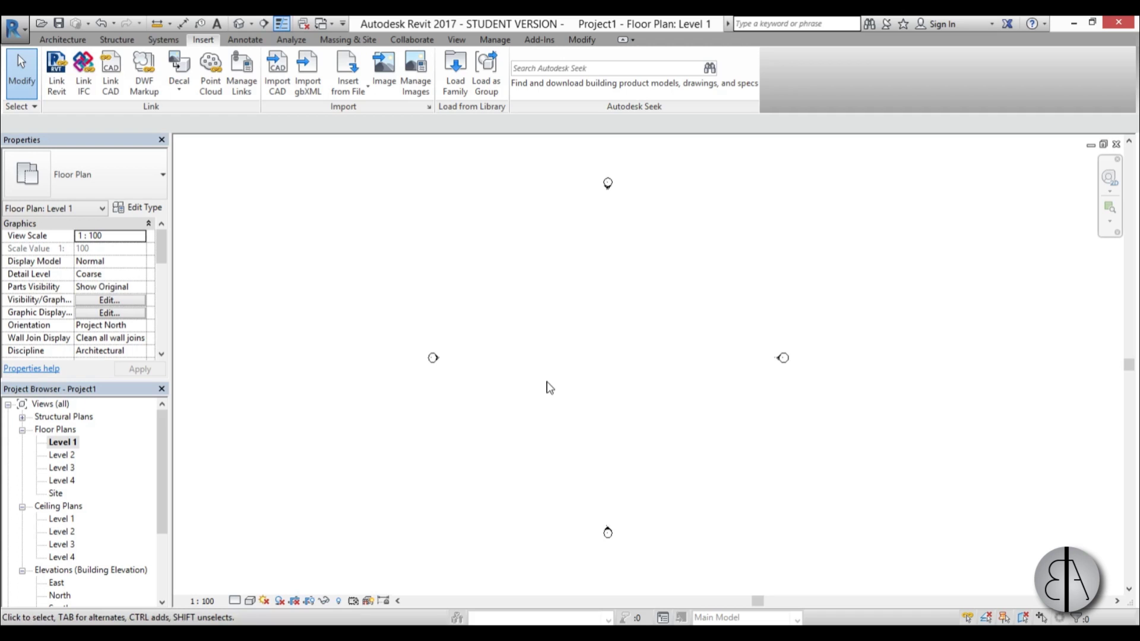
left_click(76, 42)
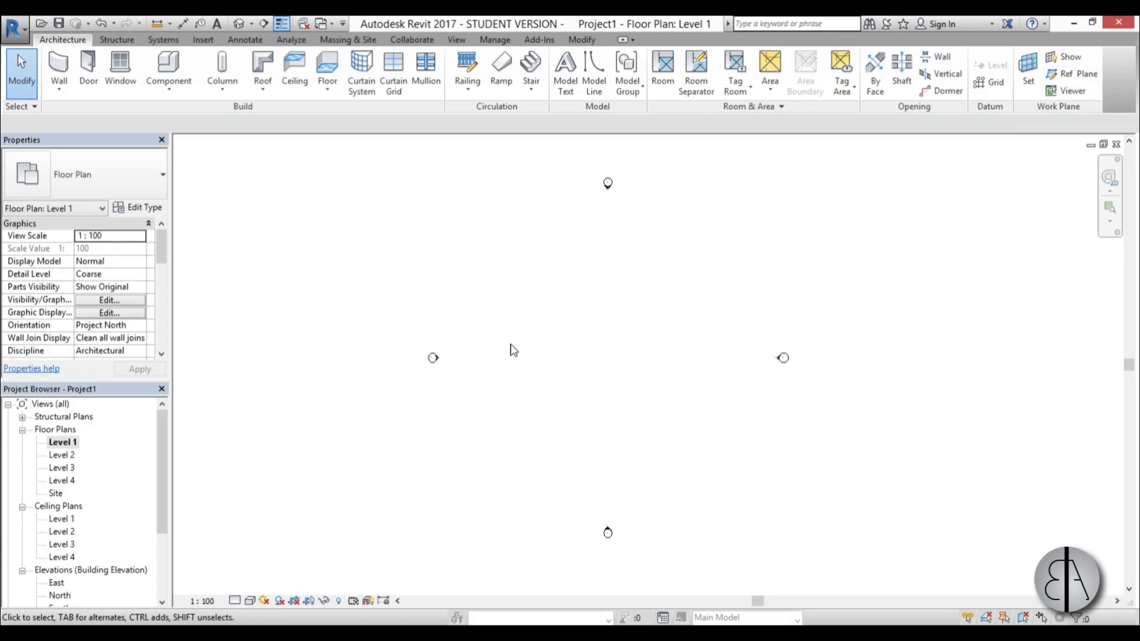
key("r")
key("p")
scroll(512, 317, "down", 2)
left_click(574, 183)
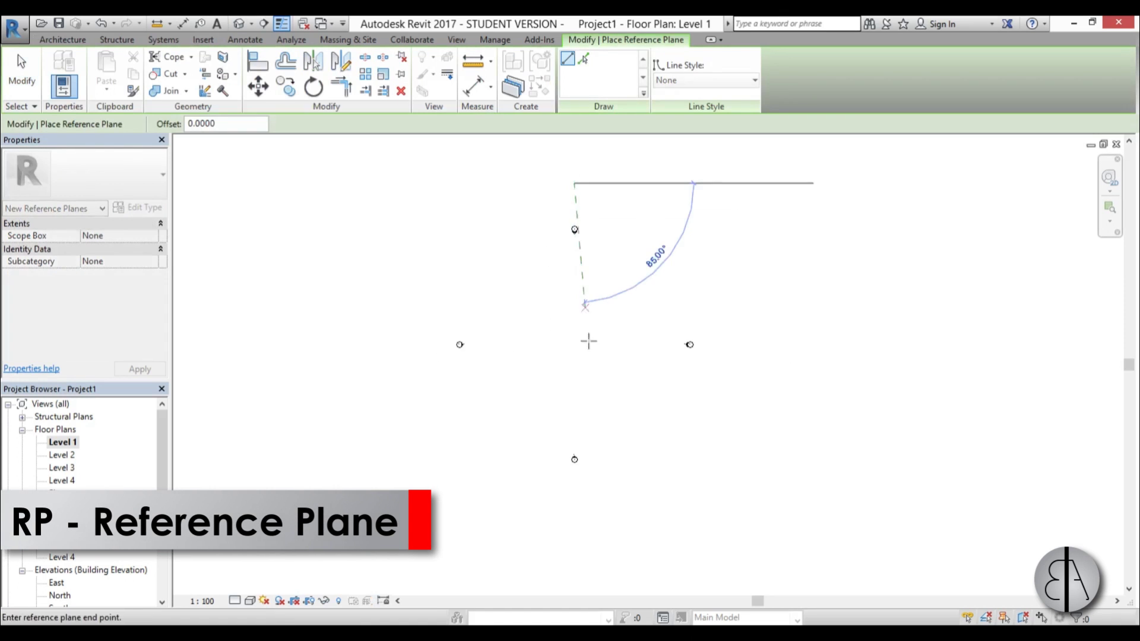
left_click(574, 543)
key("Escape")
key("Escape")
Name the vertical reference plane in the Level 1 floor plan A.
left_click(572, 545)
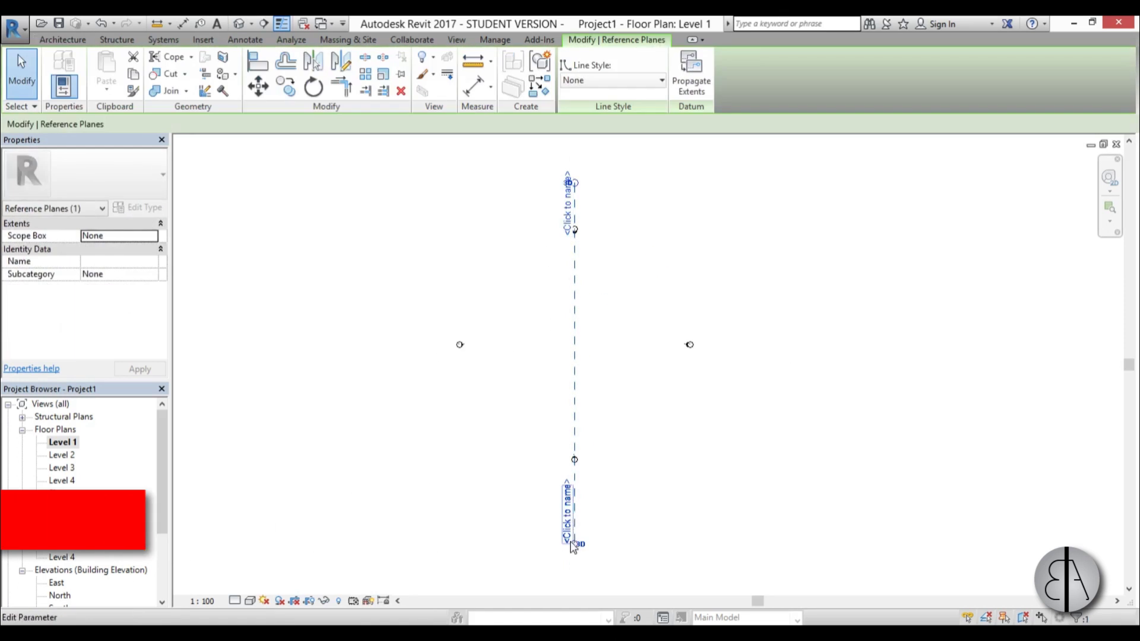
left_click(572, 541)
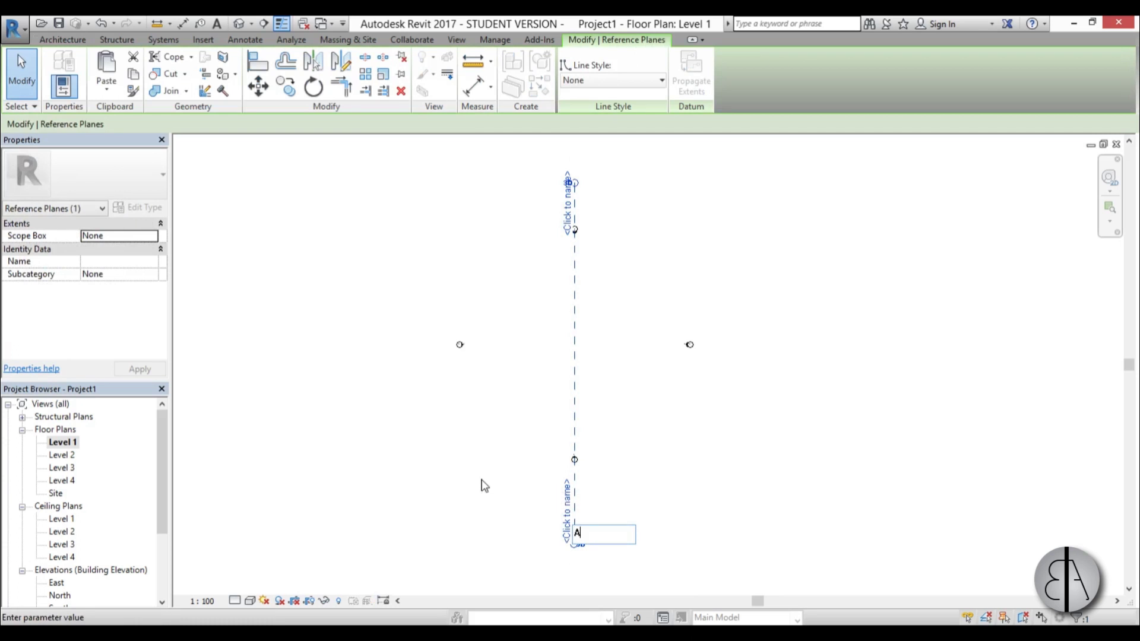
type("A")
key("Return")
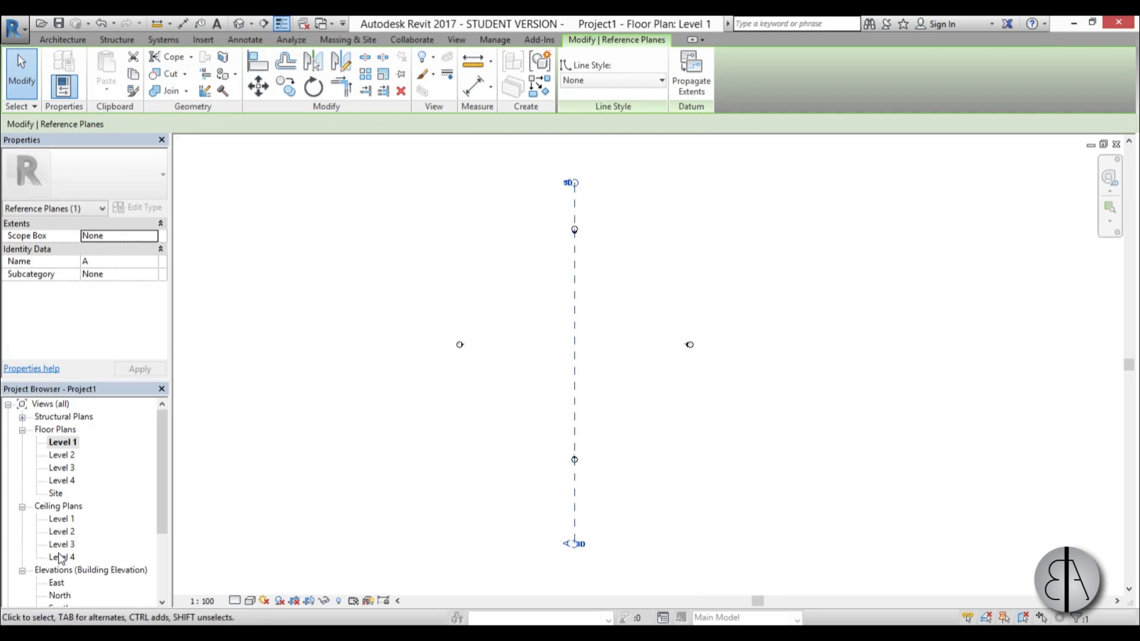
In the East elevation, draw a vertical reference plane along the mast's outer edge, from below the base to above the mast.
double_click(57, 583)
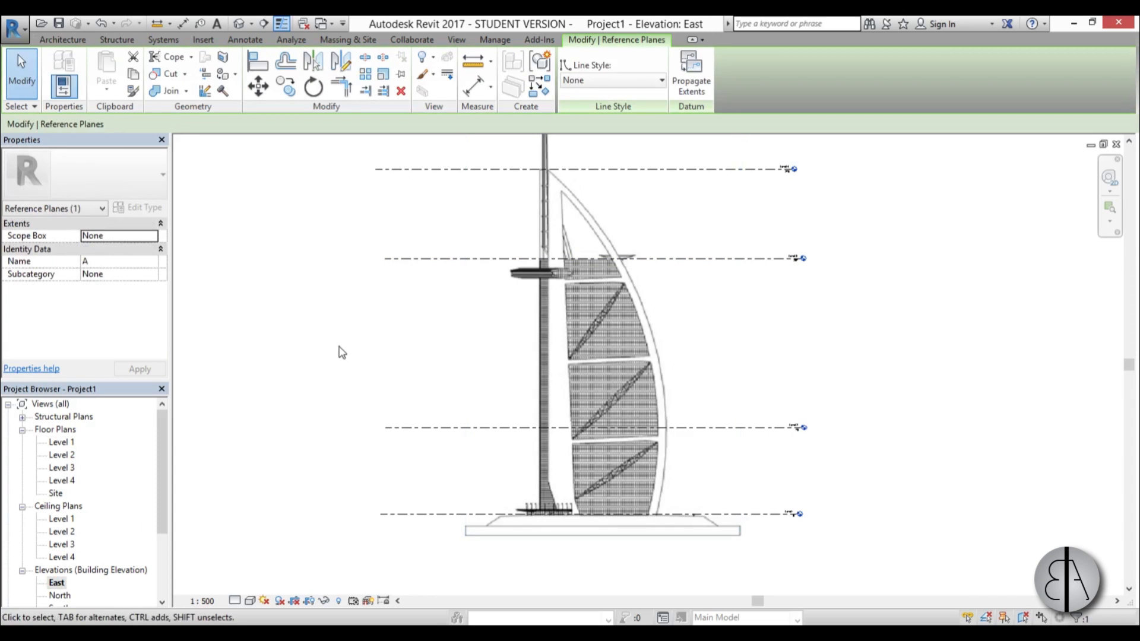
key("r")
key("p")
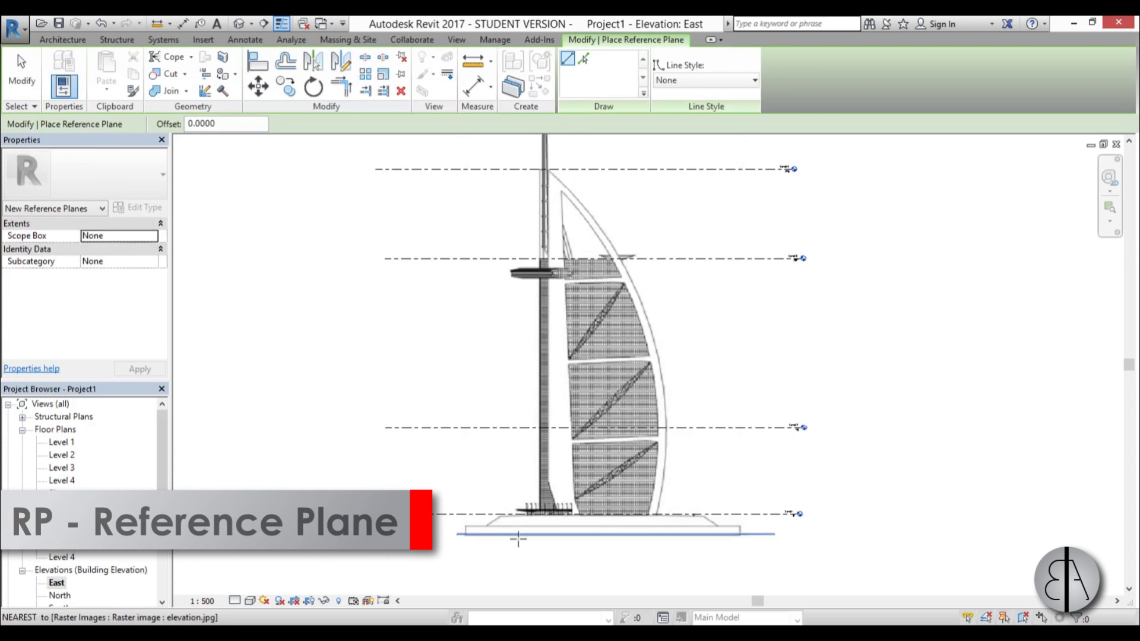
scroll(576, 514, "up", 4)
left_click(576, 475)
scroll(576, 475, "down", 5)
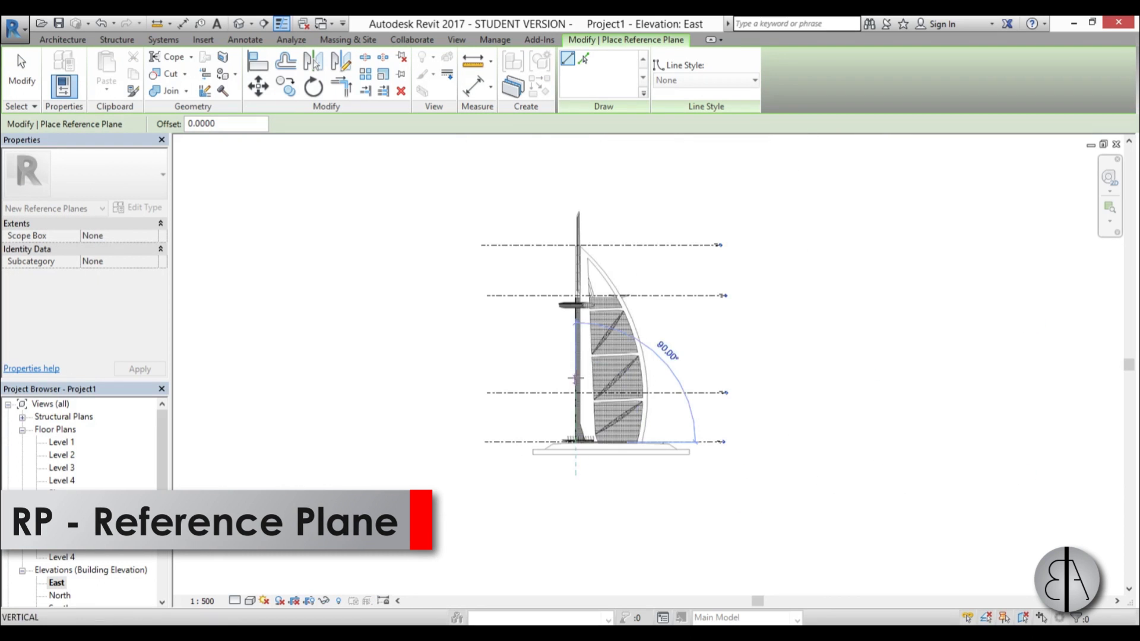
left_click(572, 176)
key("Escape")
key("Escape")
Extend the lower end of the mast's reference plane well below the building's base and name the plane B.
scroll(586, 457, "up", 6)
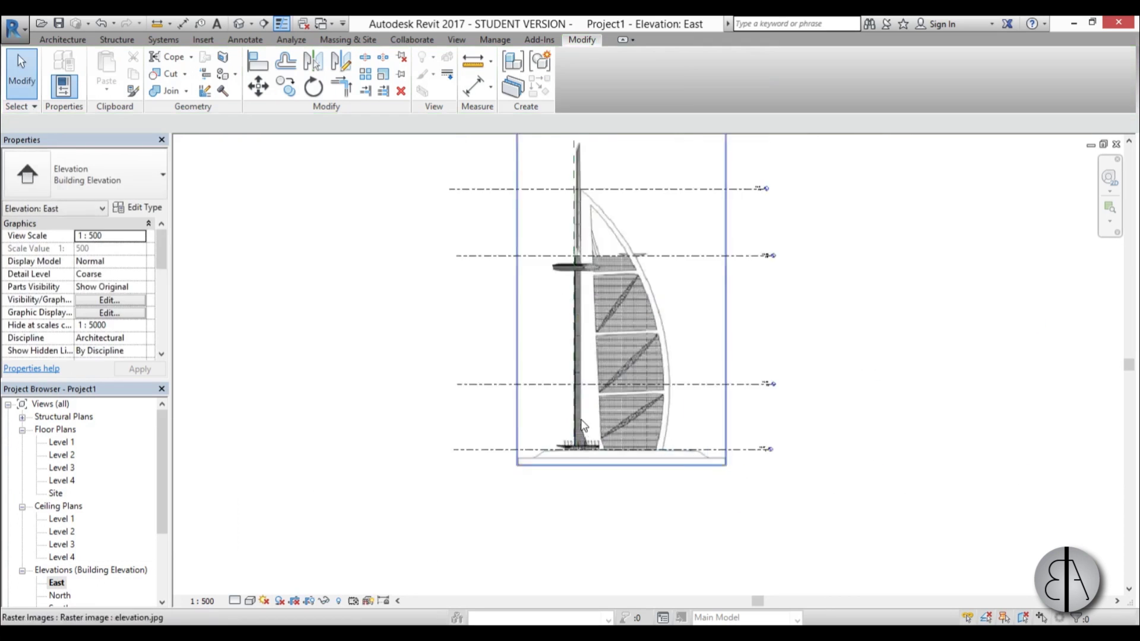
left_click(591, 460)
scroll(609, 478, "up", 5)
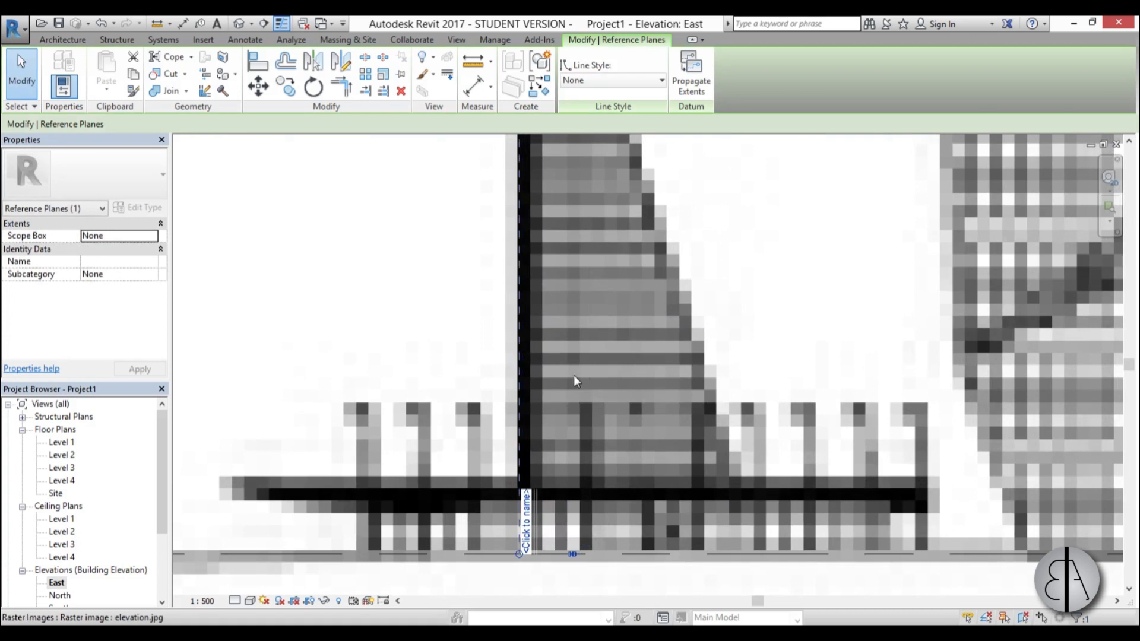
scroll(552, 378, "down", 5)
scroll(538, 385, "down", 5)
scroll(533, 268, "up", 3)
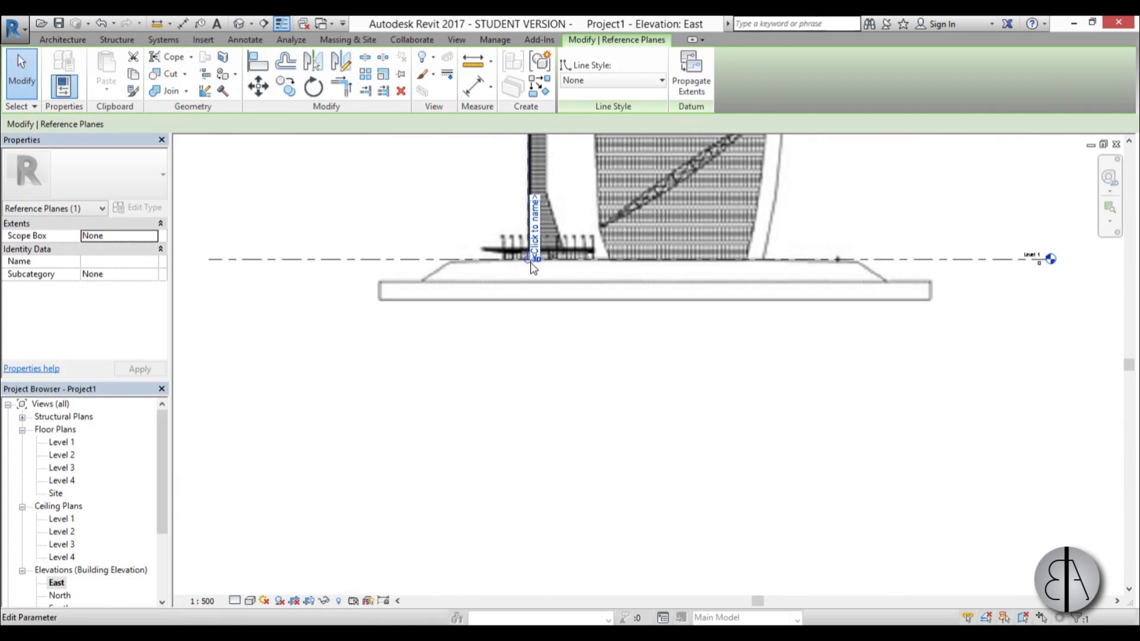
left_click_drag(530, 266, 528, 433)
left_click(535, 401)
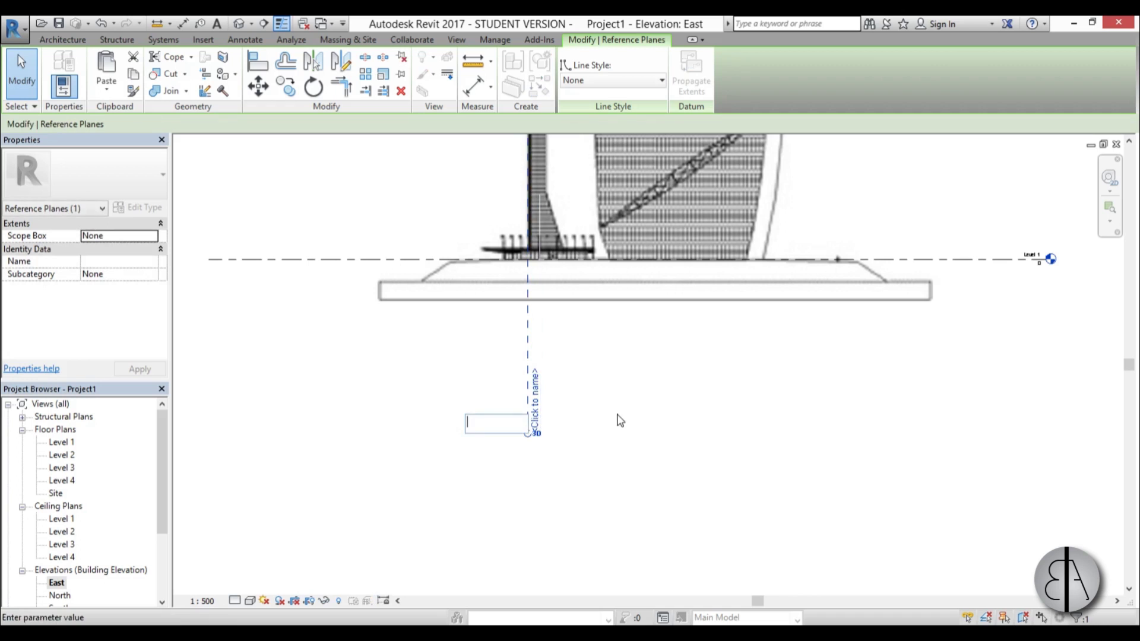
type("B")
key("Return")
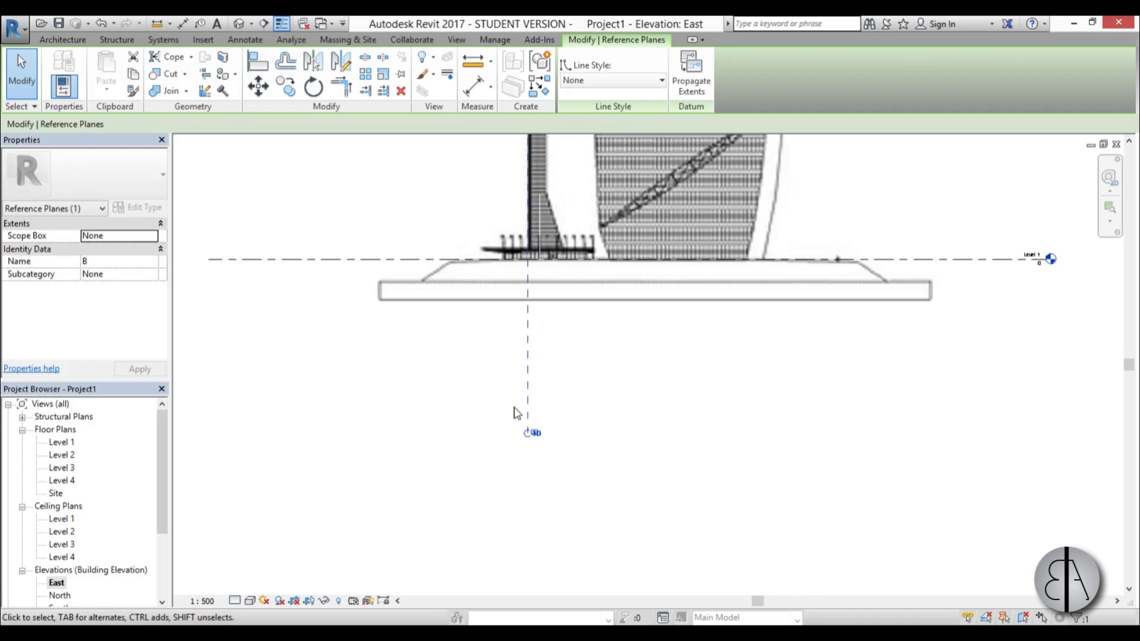
In the Level 1 floor plan, extend the lower end of reference plane A so it crosses the horizontal reference plane B.
scroll(514, 413, "down", 3)
double_click(62, 442)
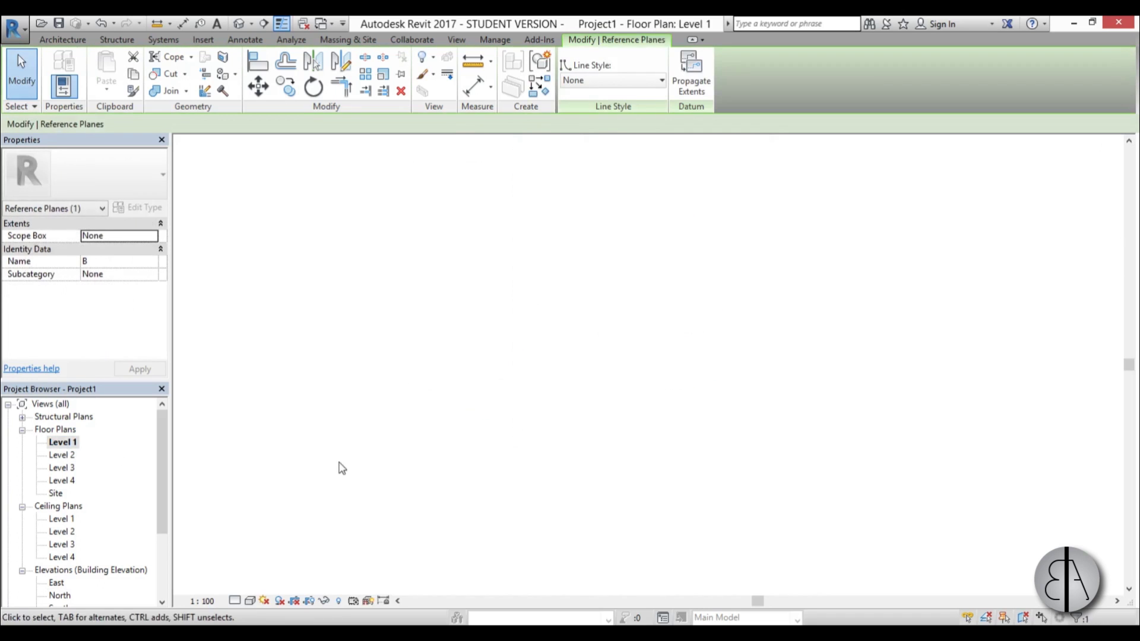
middle_click_drag(540, 546, 536, 319)
scroll(543, 446, "up", 1)
left_click(547, 399)
scroll(560, 463, "down", 2)
scroll(528, 312, "up", 1)
scroll(524, 304, "up", 1)
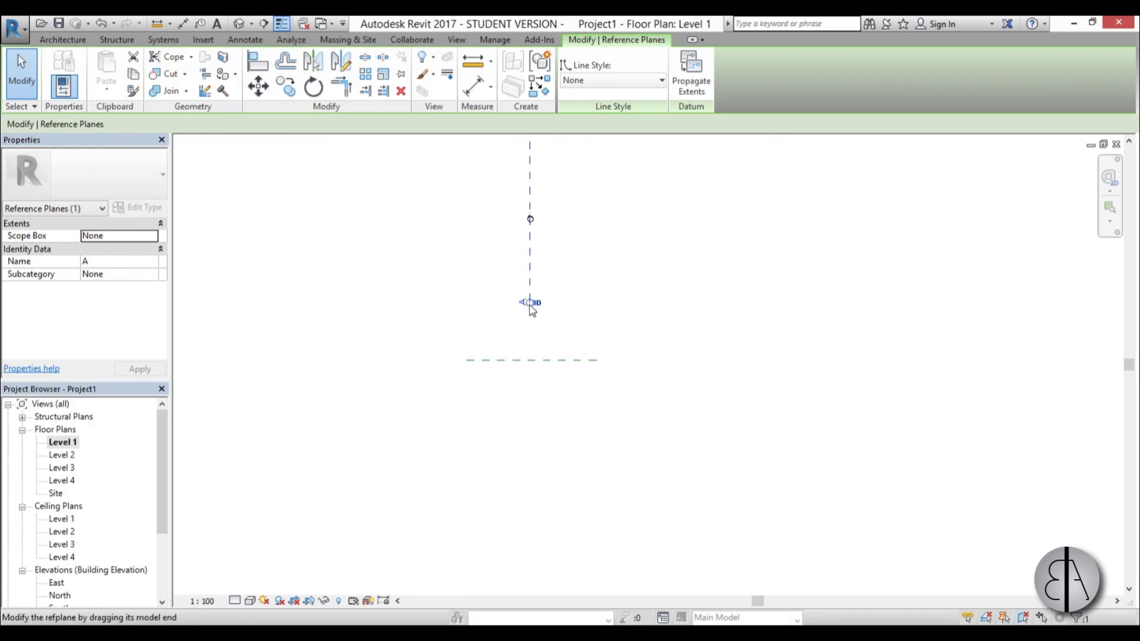
left_click_drag(529, 303, 529, 443)
left_click(569, 391)
scroll(546, 361, "up", 2)
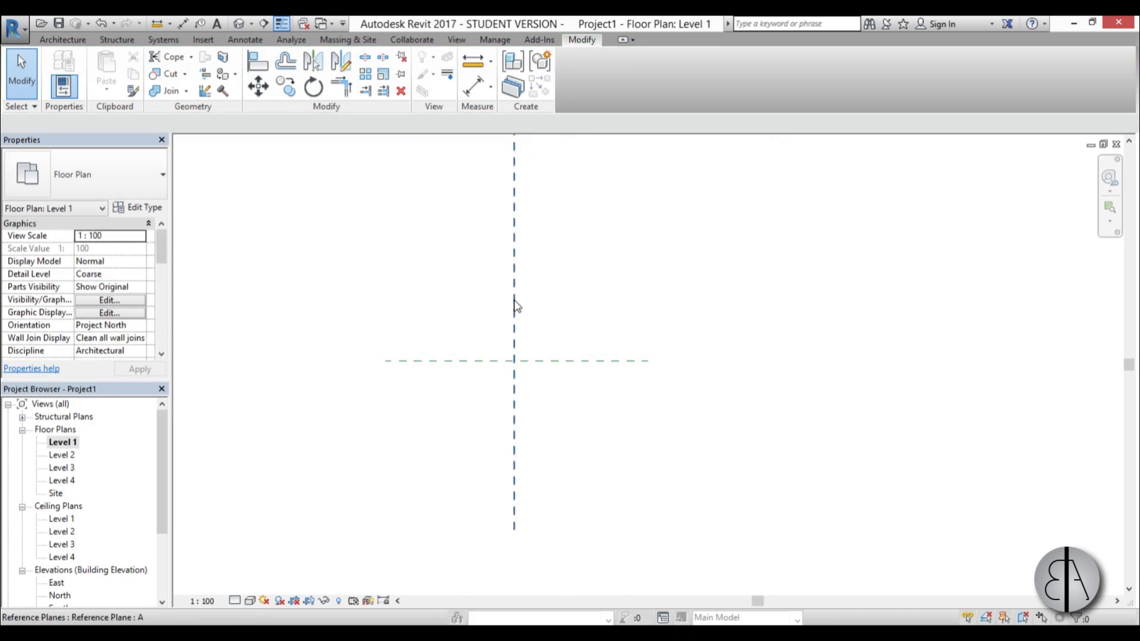
scroll(530, 409, "down", 3)
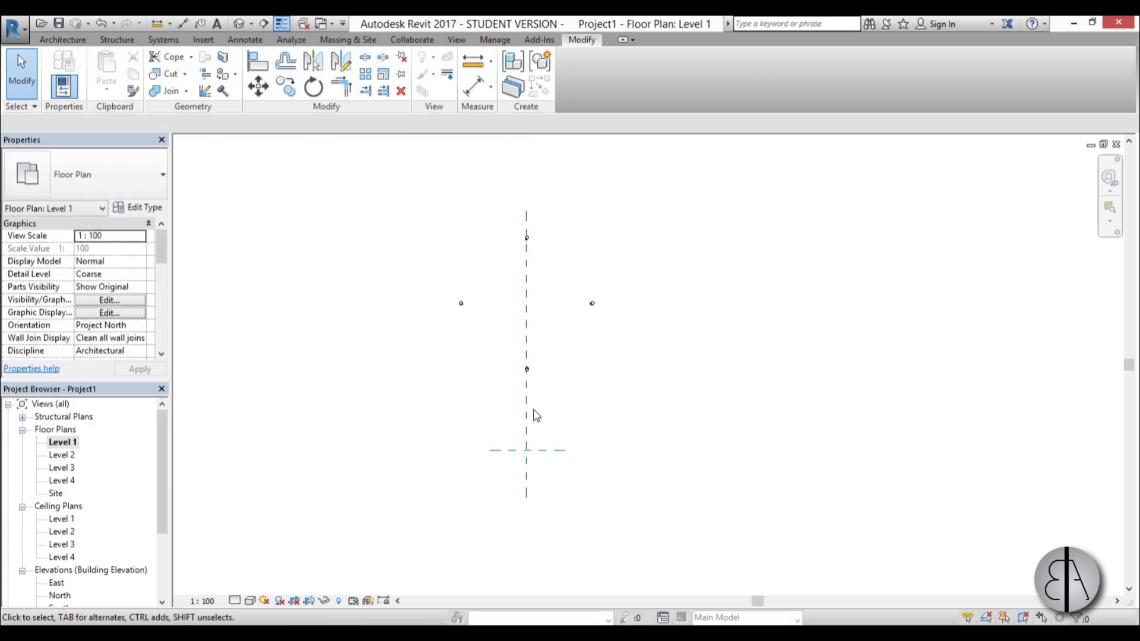
Import the floor plan image into the Level 1 plan, place it on reference plane A and enlarge it to about 57 wide.
left_click(204, 40)
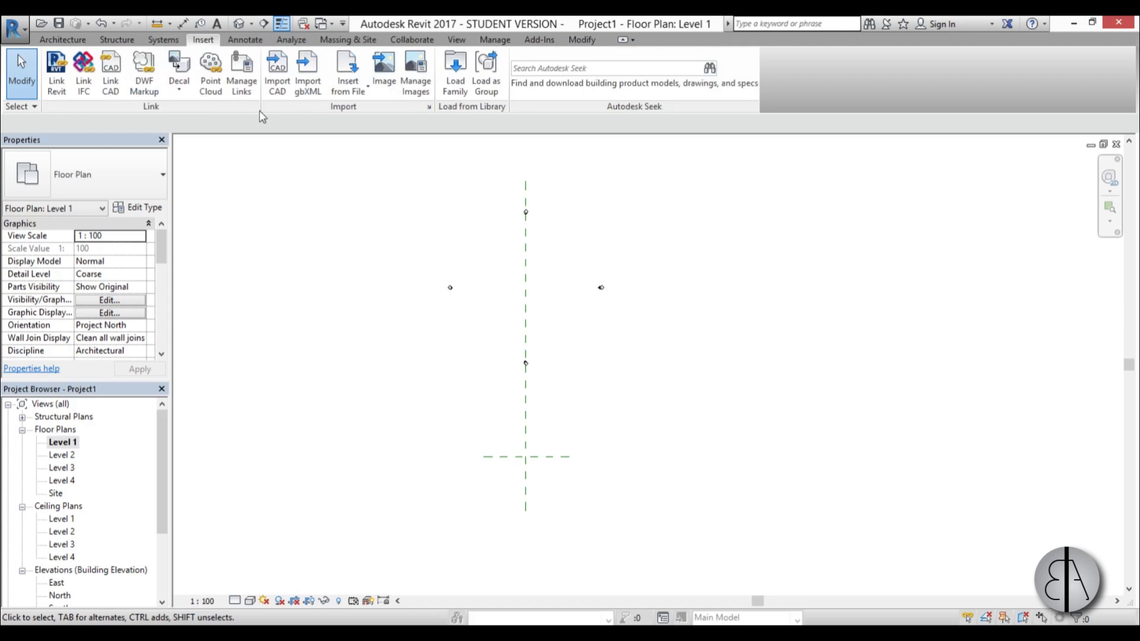
left_click(383, 72)
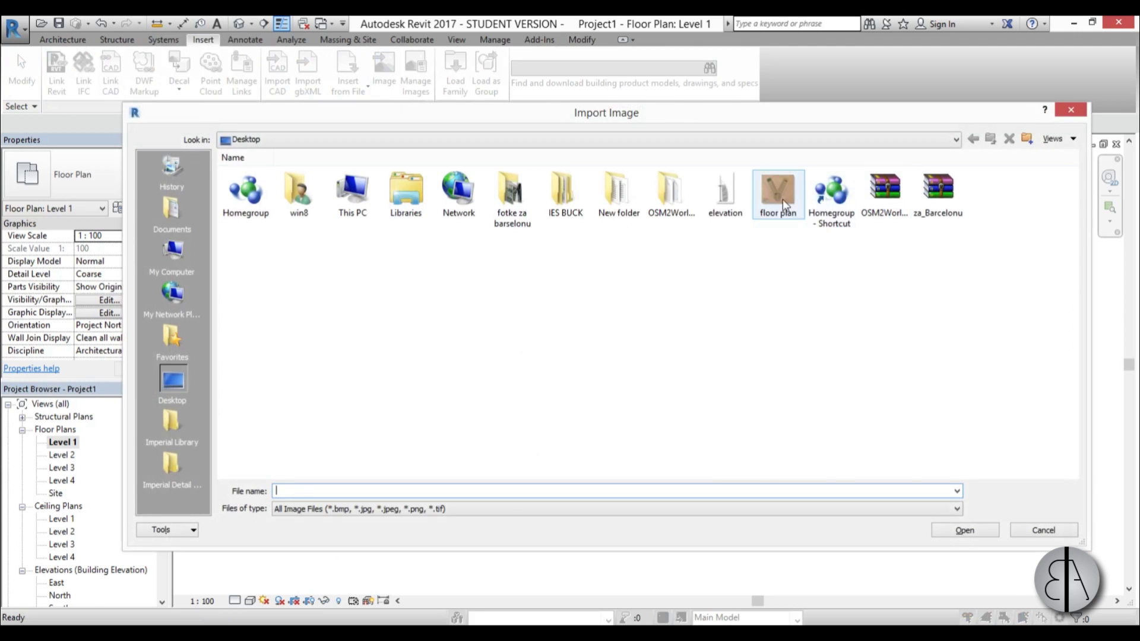
left_click(980, 535)
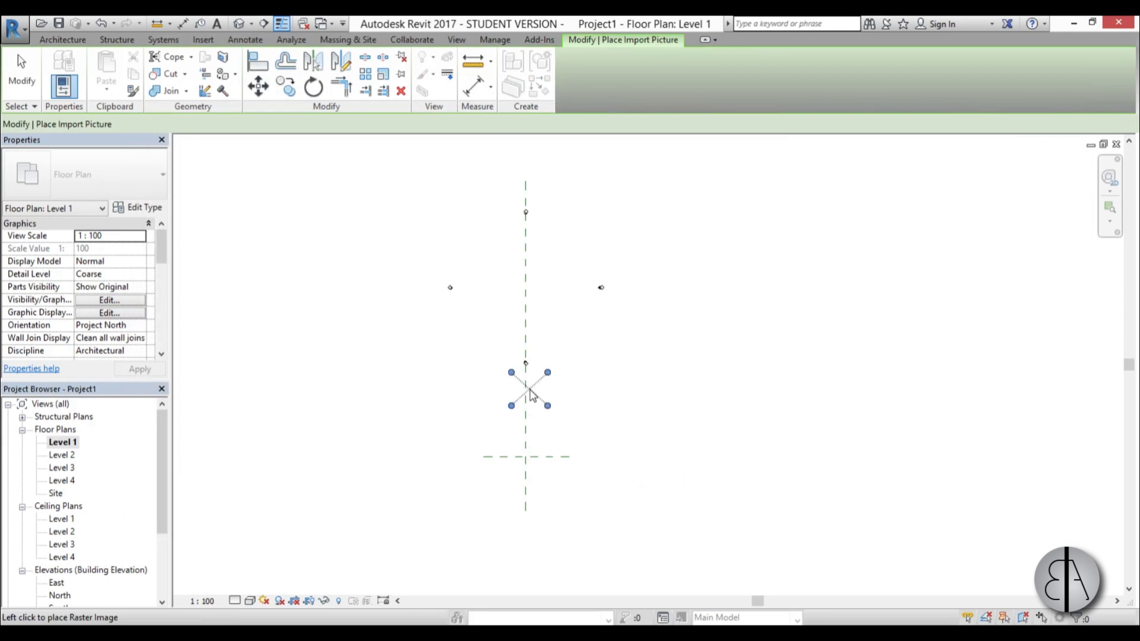
left_click(529, 389)
left_click_drag(549, 371, 682, 251)
Move the Level 1 floor plan image so the building's rounded tip sits centred on the intersection of reference planes A and B.
left_click_drag(618, 350, 547, 399)
scroll(525, 466, "up", 5)
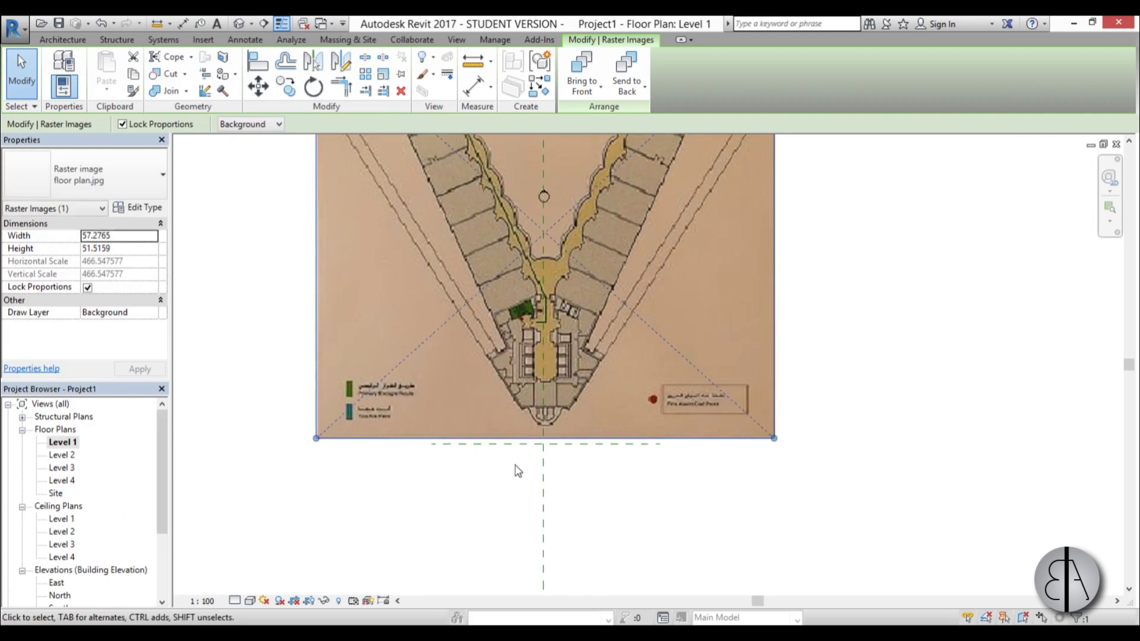
key("Down")
key("Down")
key("Down")
key("Down")
key("Down")
key("Down")
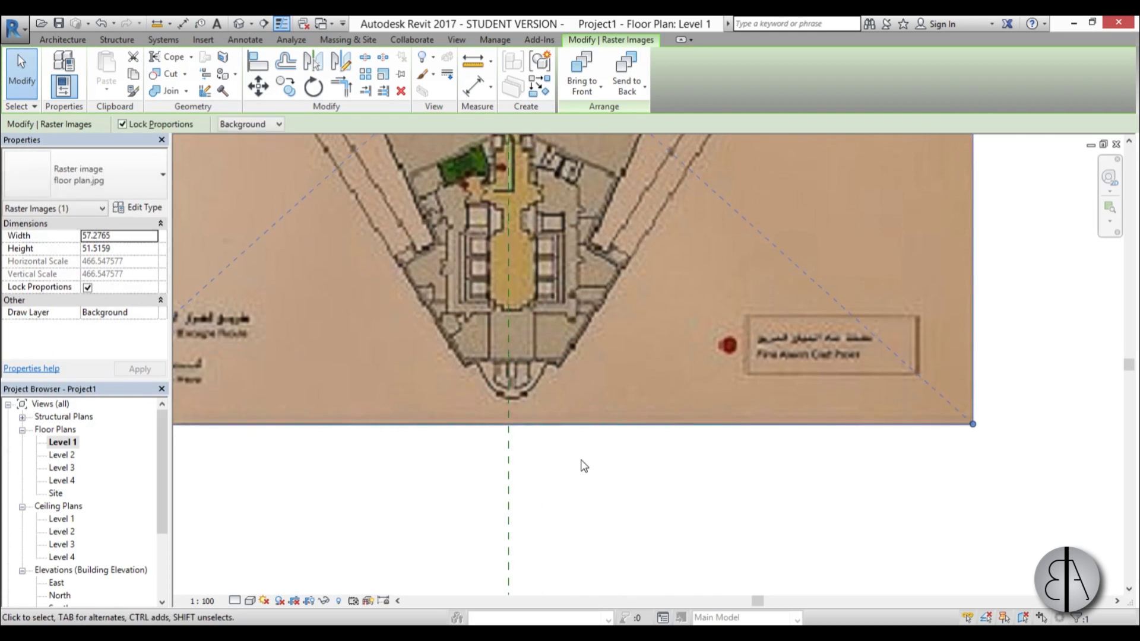
key("Down")
key("Down")
key("Down")
key("Down")
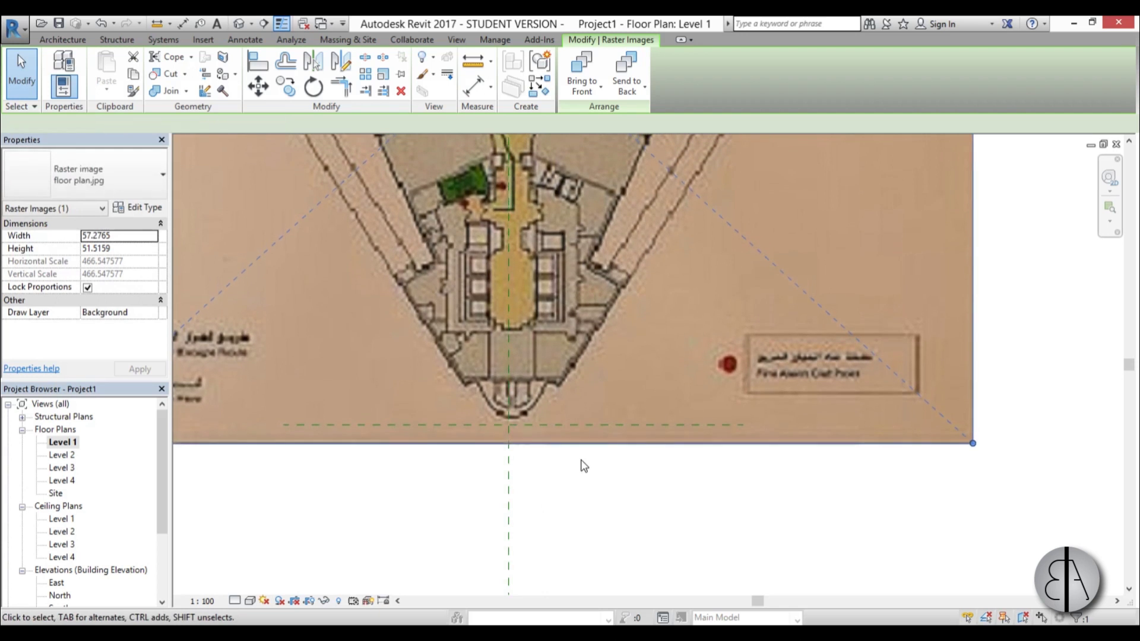
key("Left")
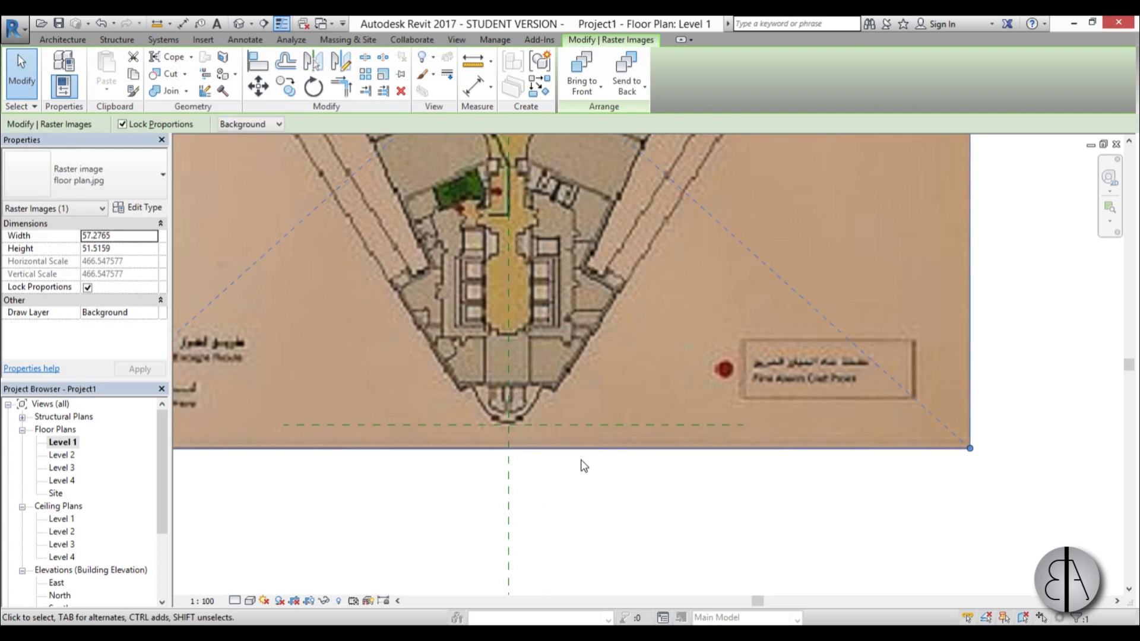
scroll(511, 423, "up", 6)
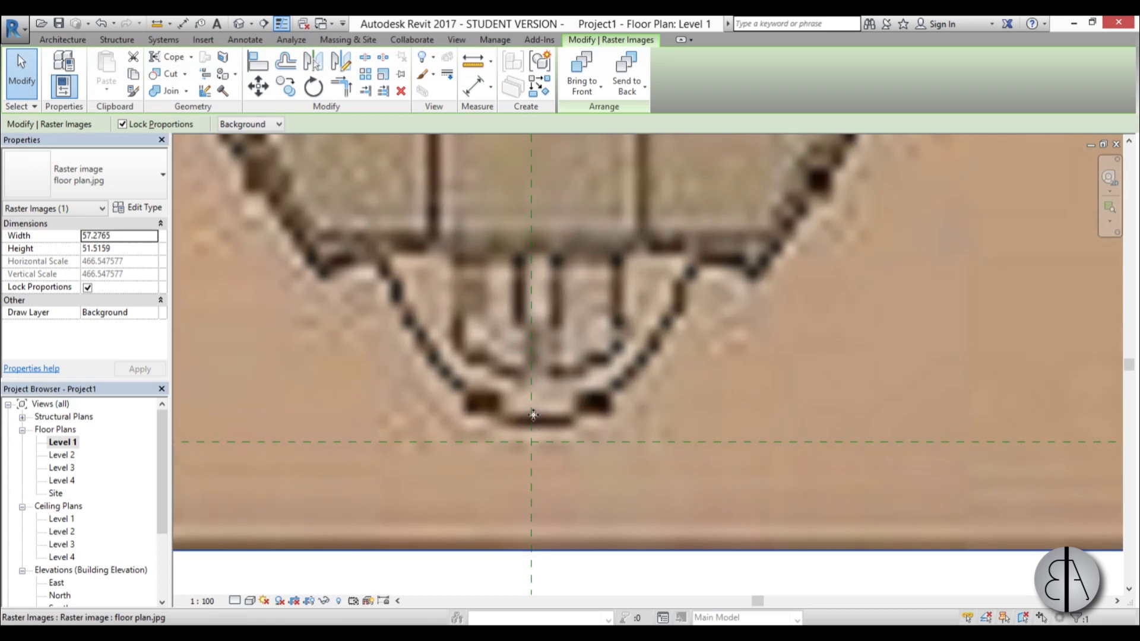
key("Down")
key("Down")
key("Down")
key("Down")
key("Down")
key("Down")
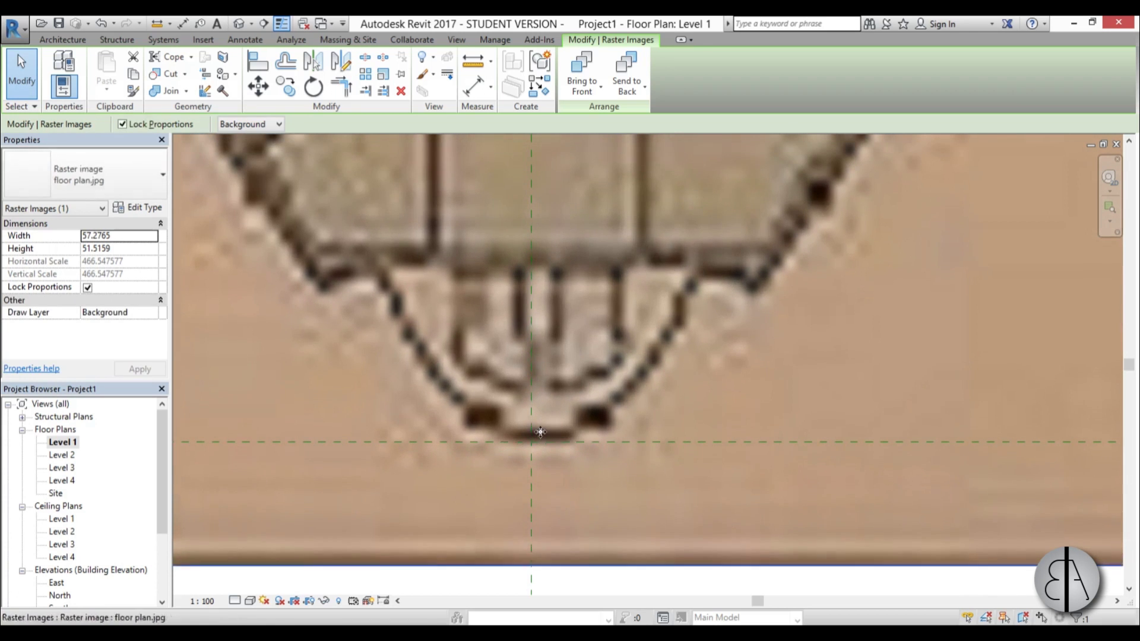
Scale the Level 1 image from the intersection of planes A and B so the distance to the top of the arc becomes 94.
scroll(540, 431, "down", 6)
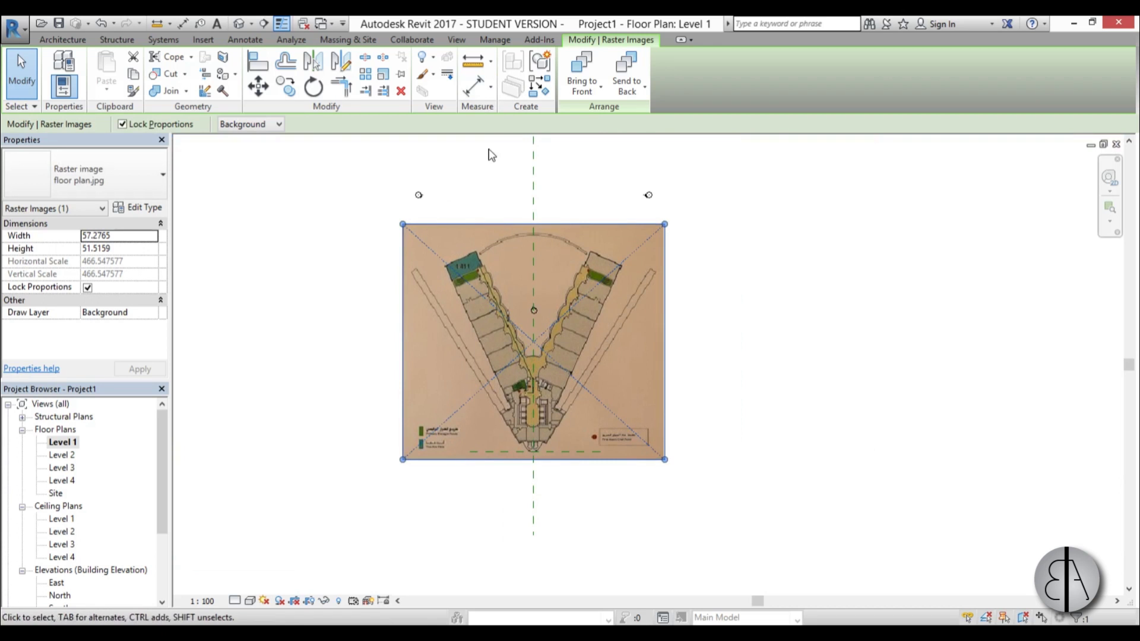
key("r")
key("e")
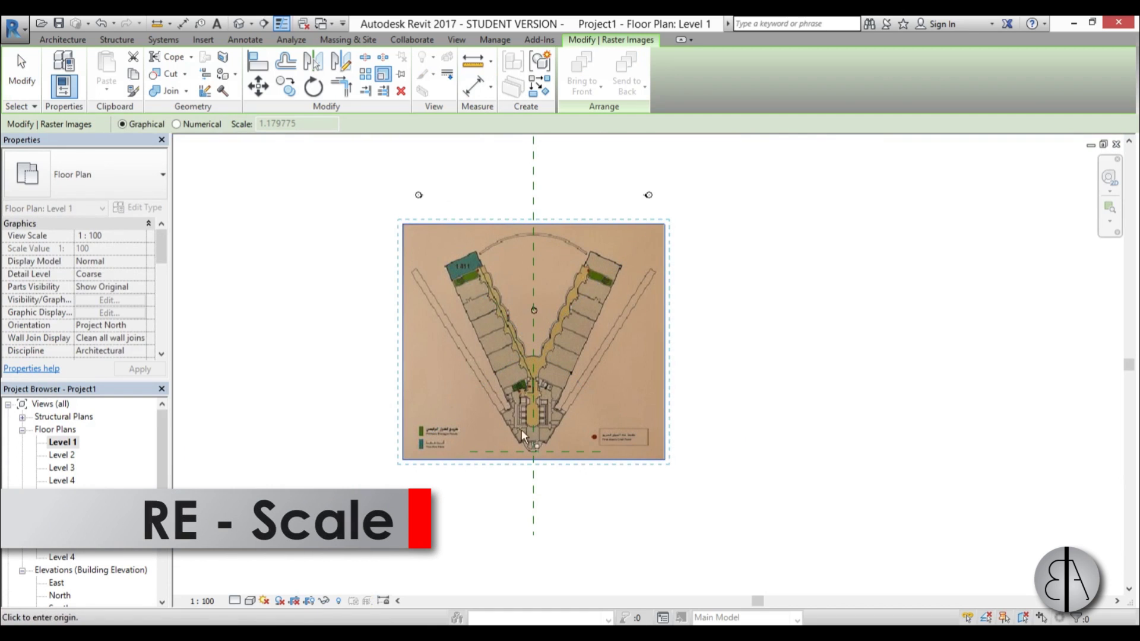
scroll(550, 463, "up", 3)
scroll(511, 441, "down", 1)
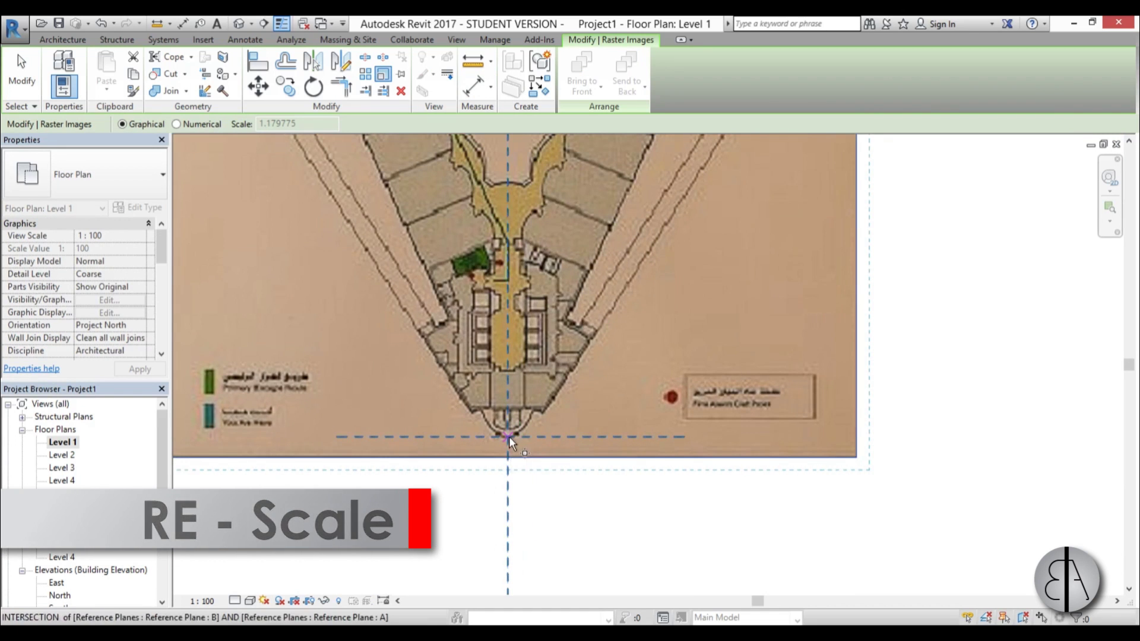
left_click(511, 436)
scroll(511, 437, "down", 2)
scroll(519, 379, "down", 2)
scroll(517, 237, "up", 4)
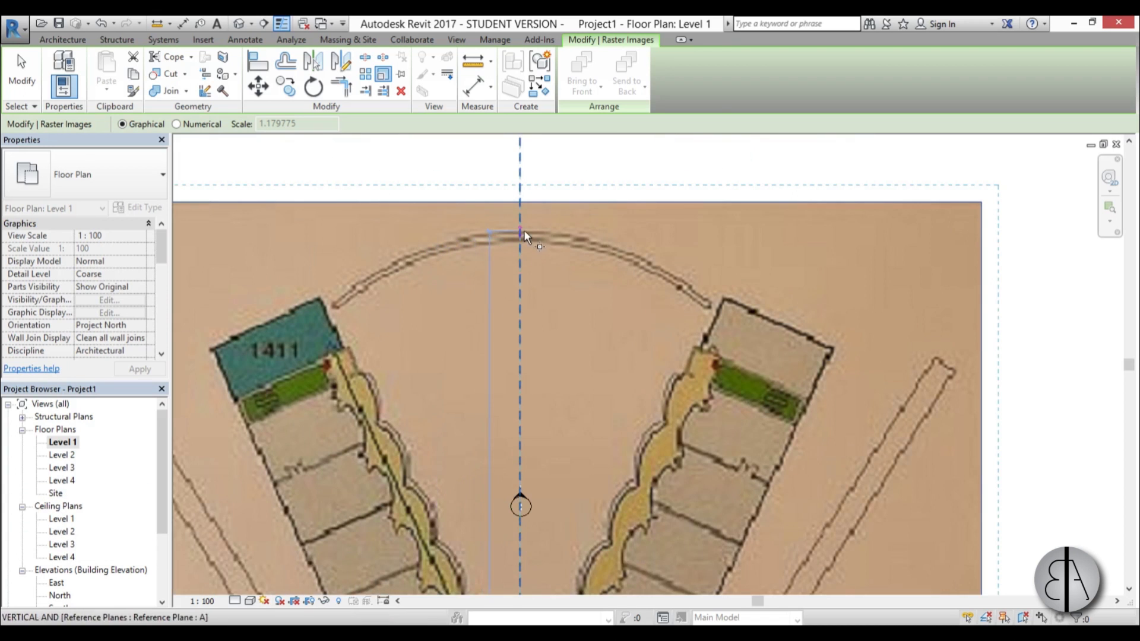
left_click(519, 231)
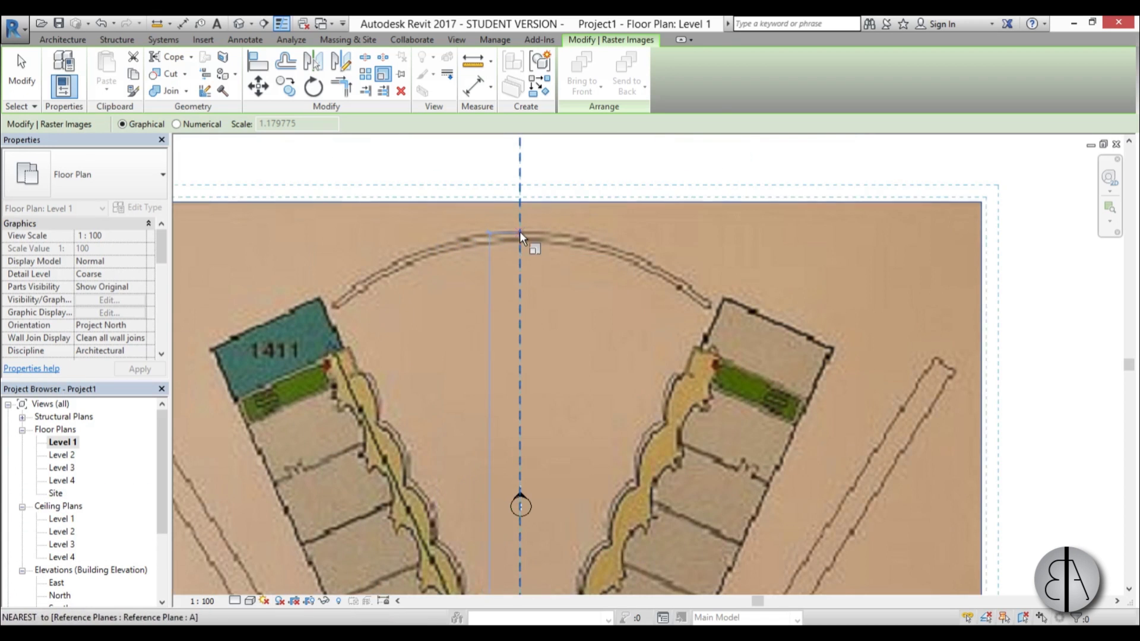
scroll(519, 231, "down", 3)
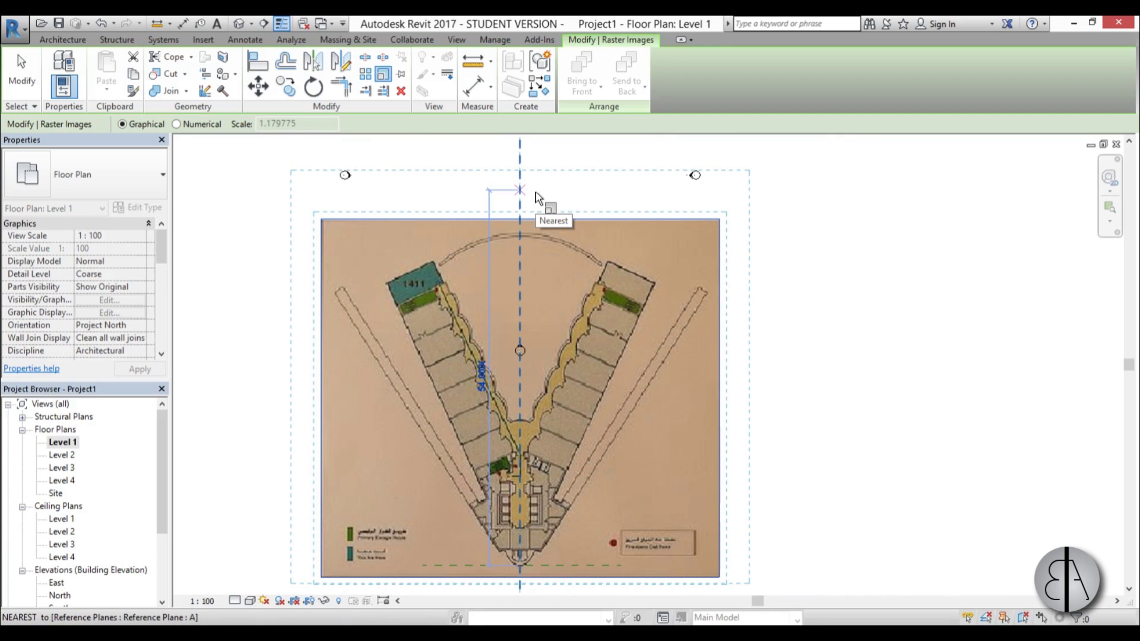
left_click(537, 198)
type("94")
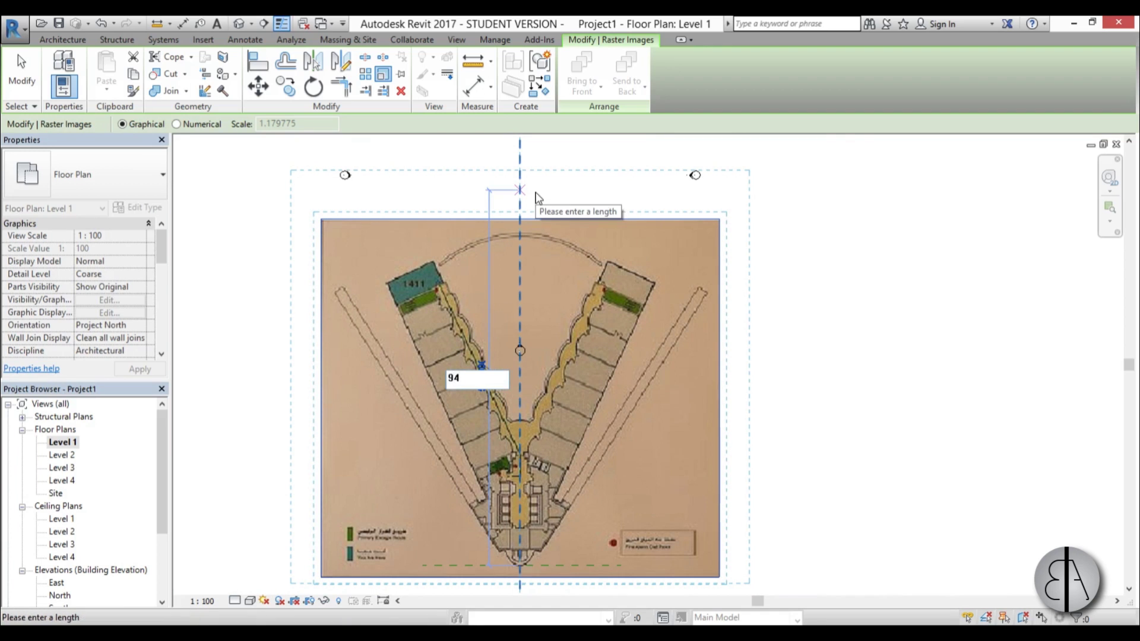
key("Return")
scroll(493, 491, "down", 3)
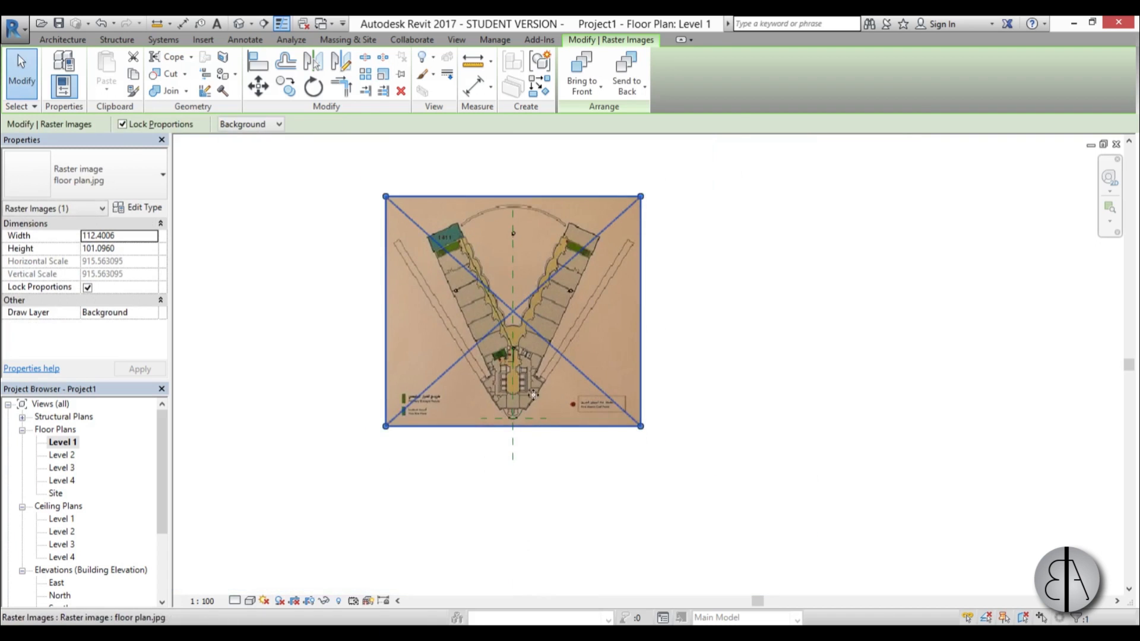
scroll(493, 492, "up", 5)
scroll(505, 430, "down", 5)
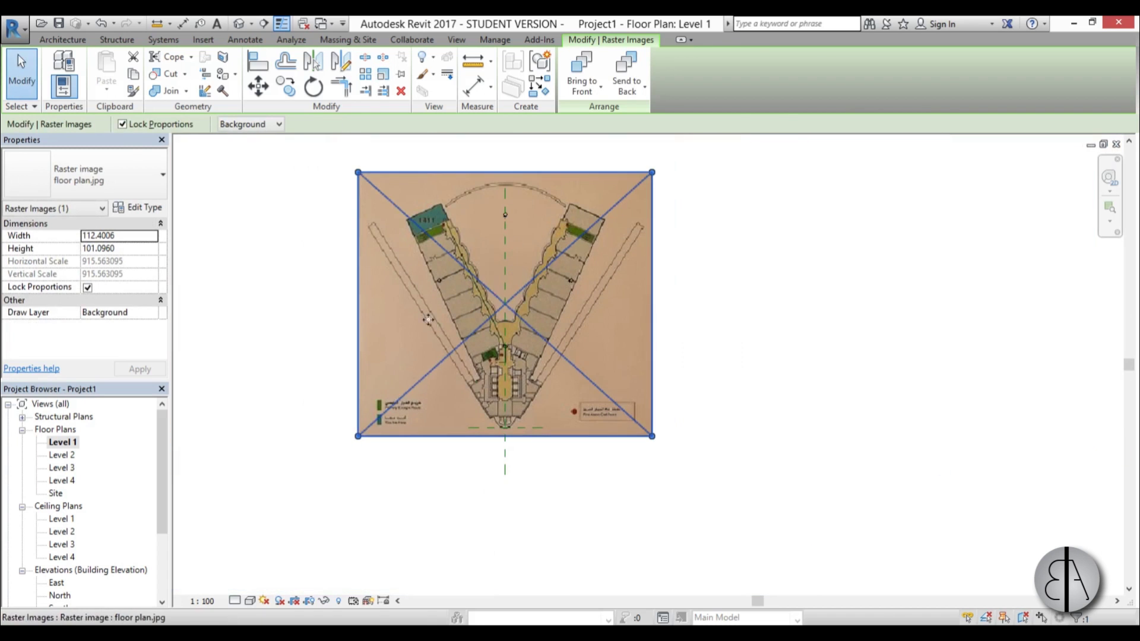
left_click(320, 305)
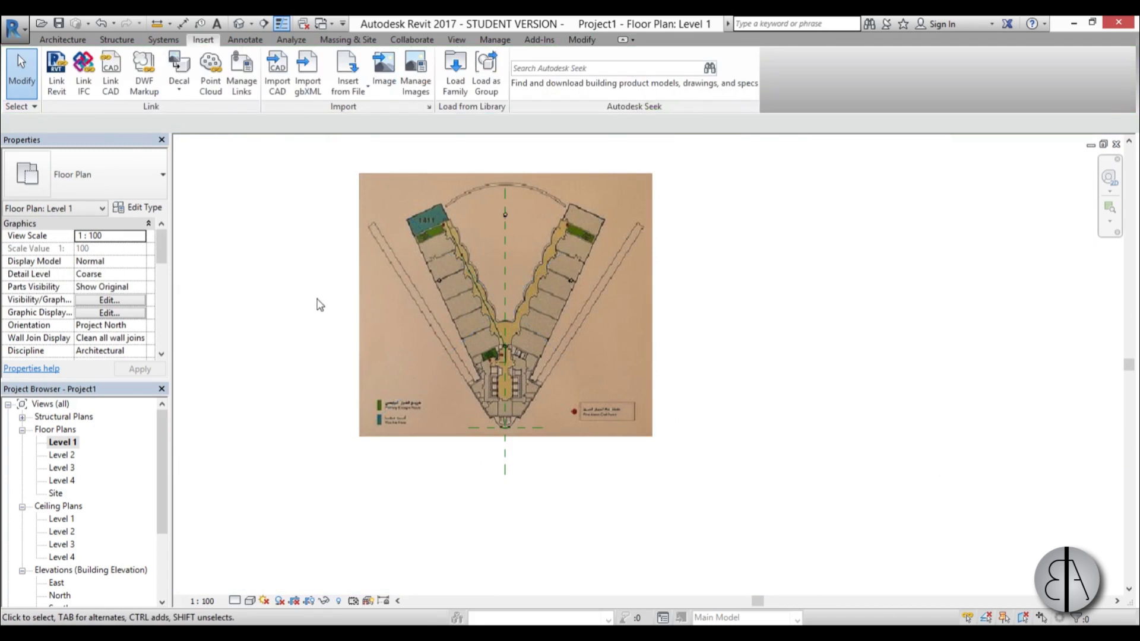
Open the Level 2 floor plan, import the floor plan image onto reference plane A and enlarge it to about 67 wide.
double_click(63, 455)
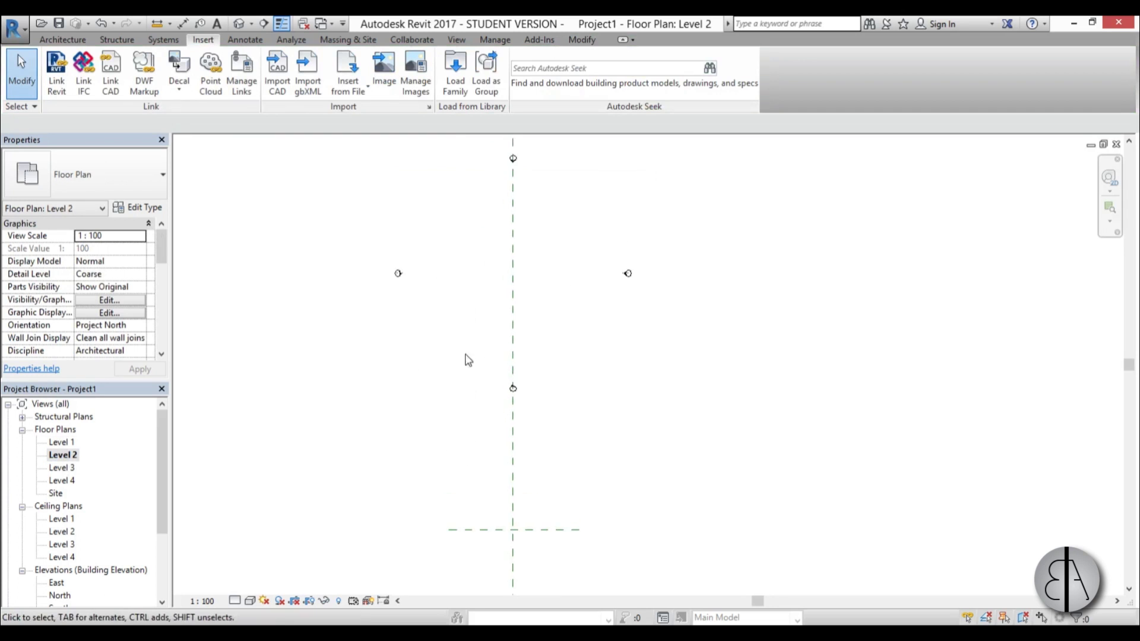
left_click(383, 71)
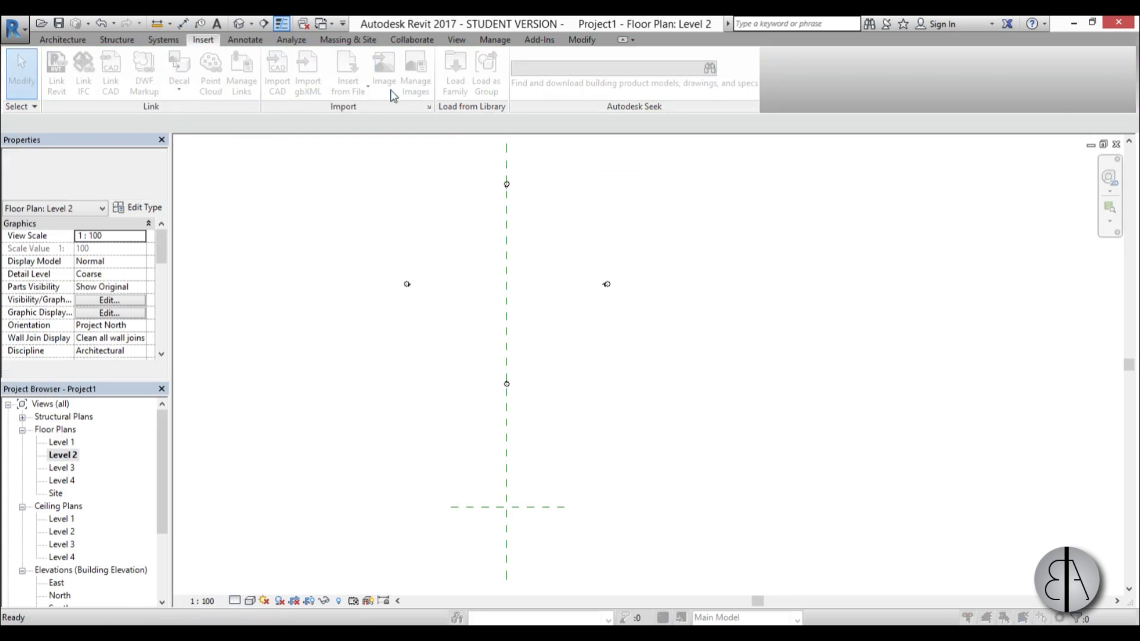
left_click(781, 209)
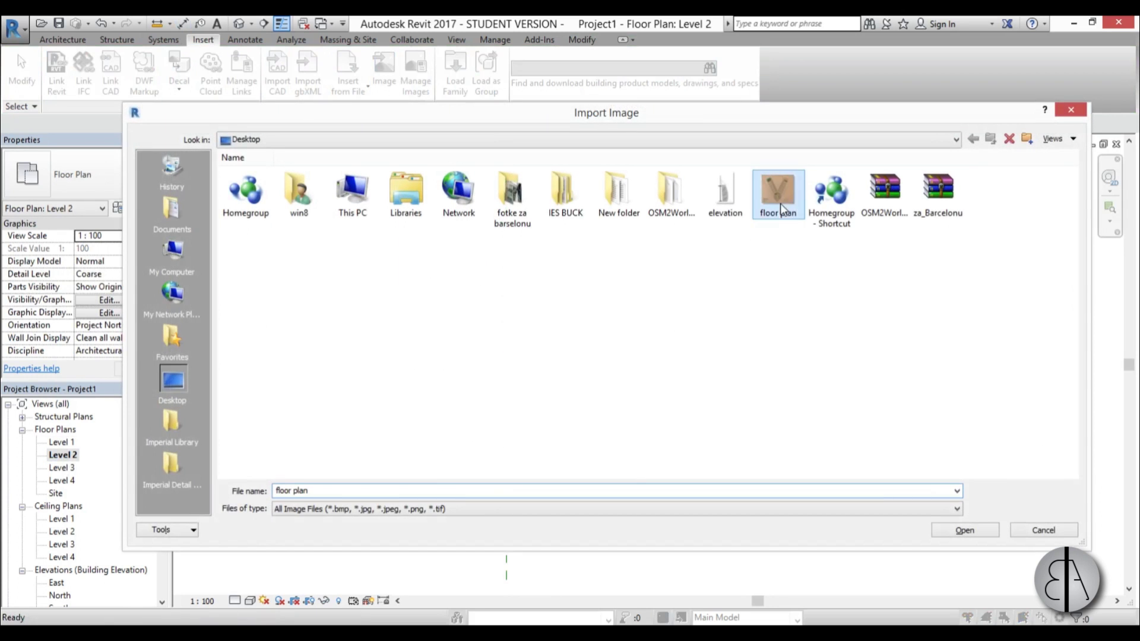
left_click(960, 533)
left_click(507, 375)
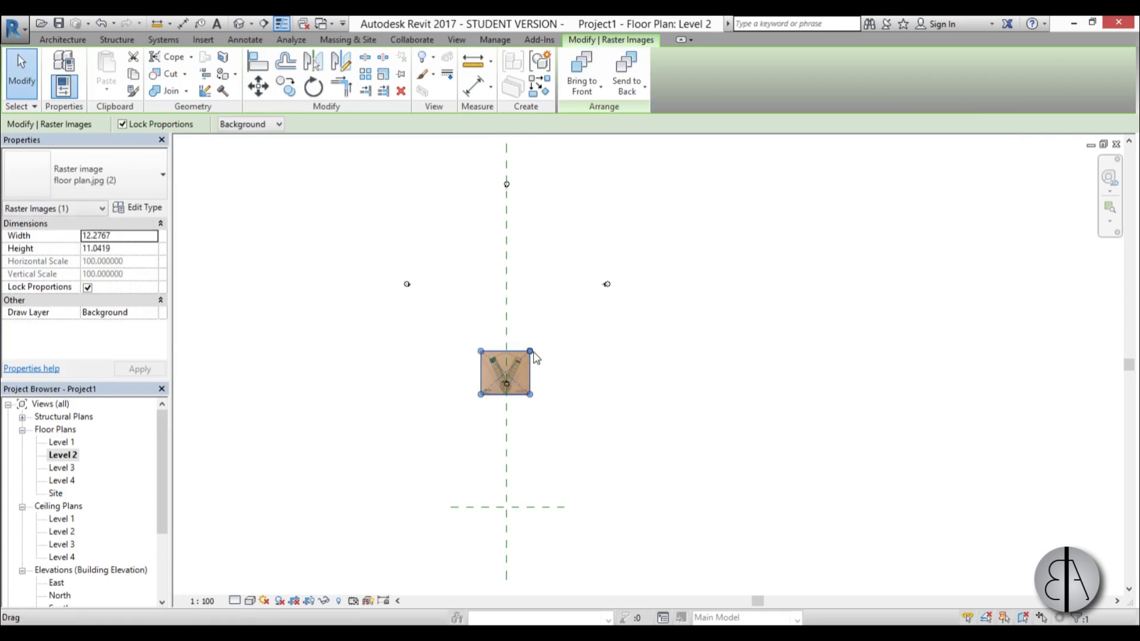
left_click_drag(532, 353, 720, 117)
Move the Level 2 floor plan image so the building's rounded tip meets the intersection of reference planes A and B.
left_click_drag(631, 353, 519, 466)
scroll(506, 535, "up", 3)
left_click_drag(481, 366, 500, 387)
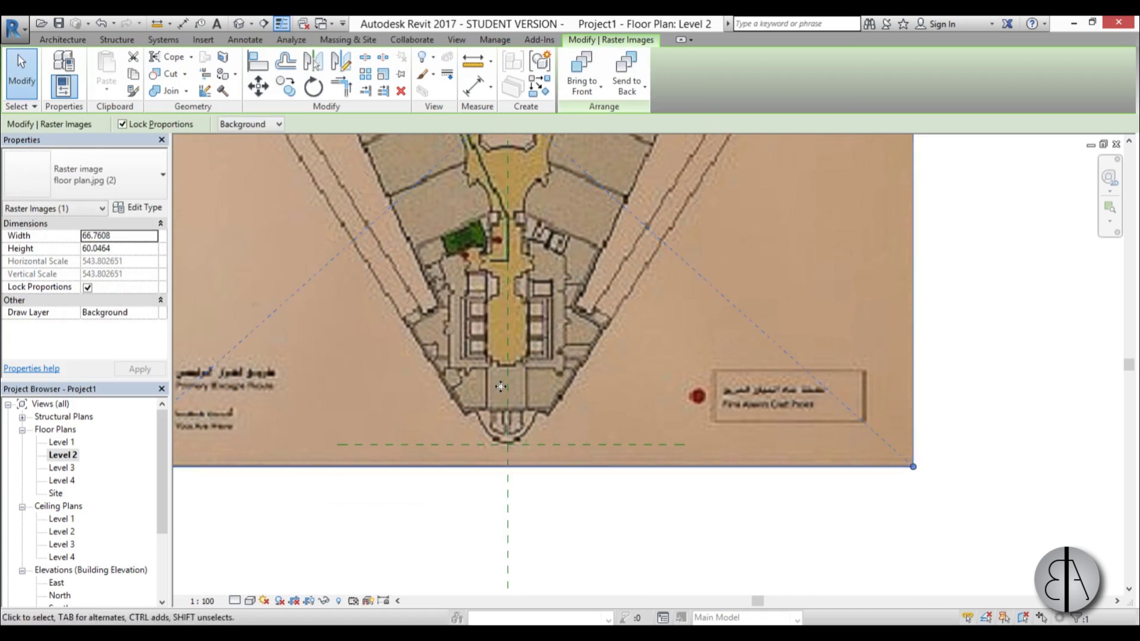
scroll(597, 444, "up", 5)
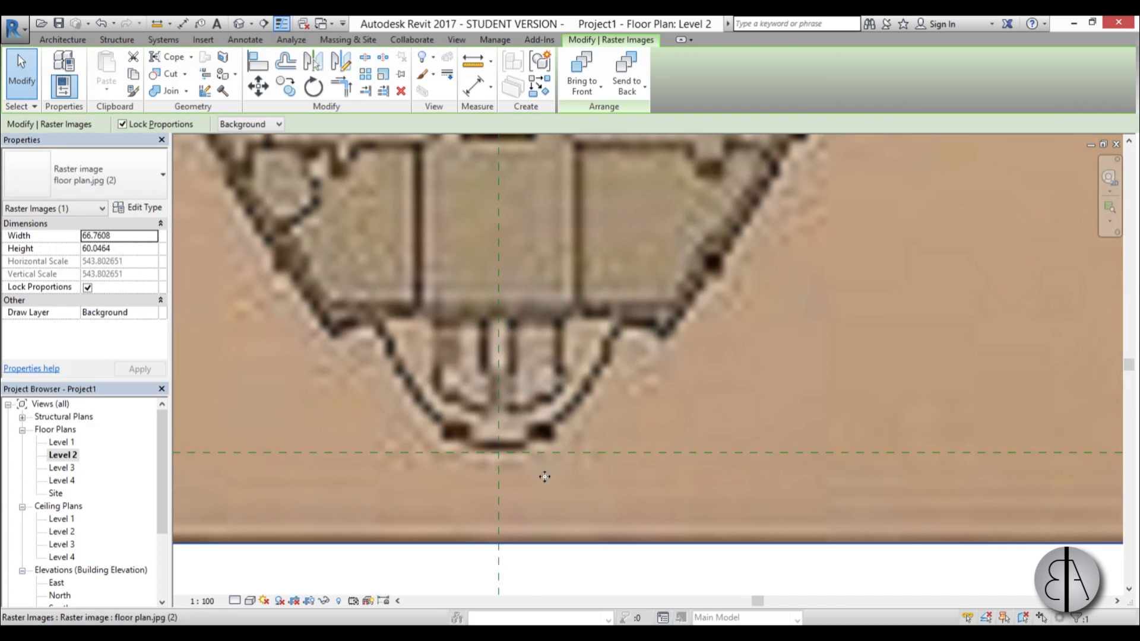
Scale the Level 2 image from the intersection of planes A and B so the distance to the top of the arc becomes 104.
scroll(544, 477, "down", 5)
key("r")
key("e")
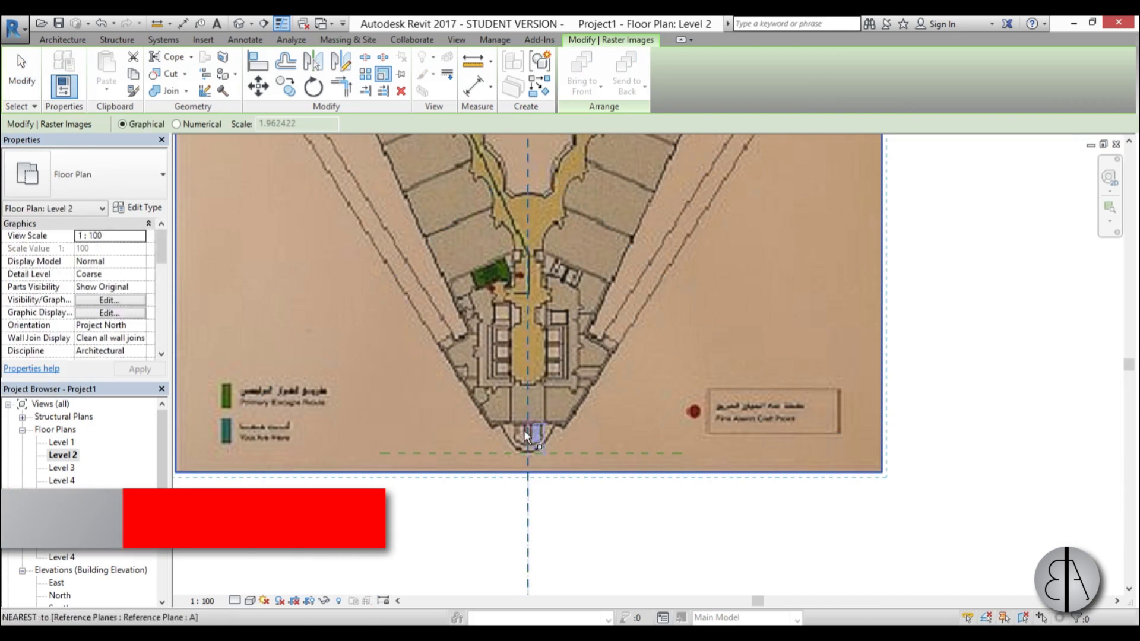
left_click(527, 452)
scroll(531, 452, "down", 4)
scroll(542, 249, "up", 1)
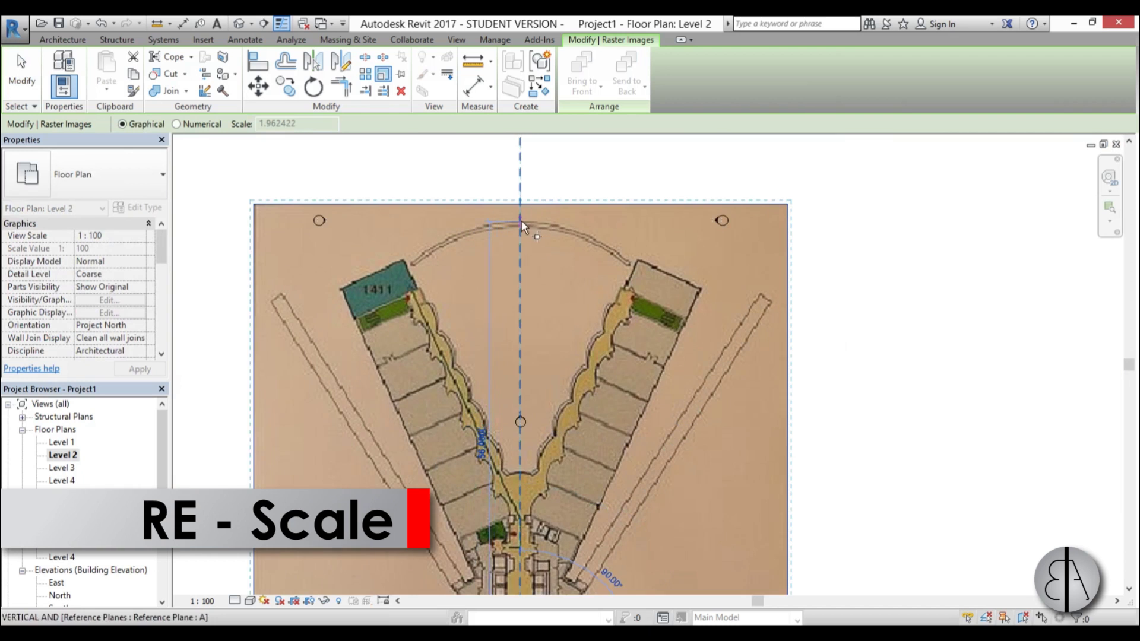
scroll(520, 220, "up", 4)
left_click(519, 219)
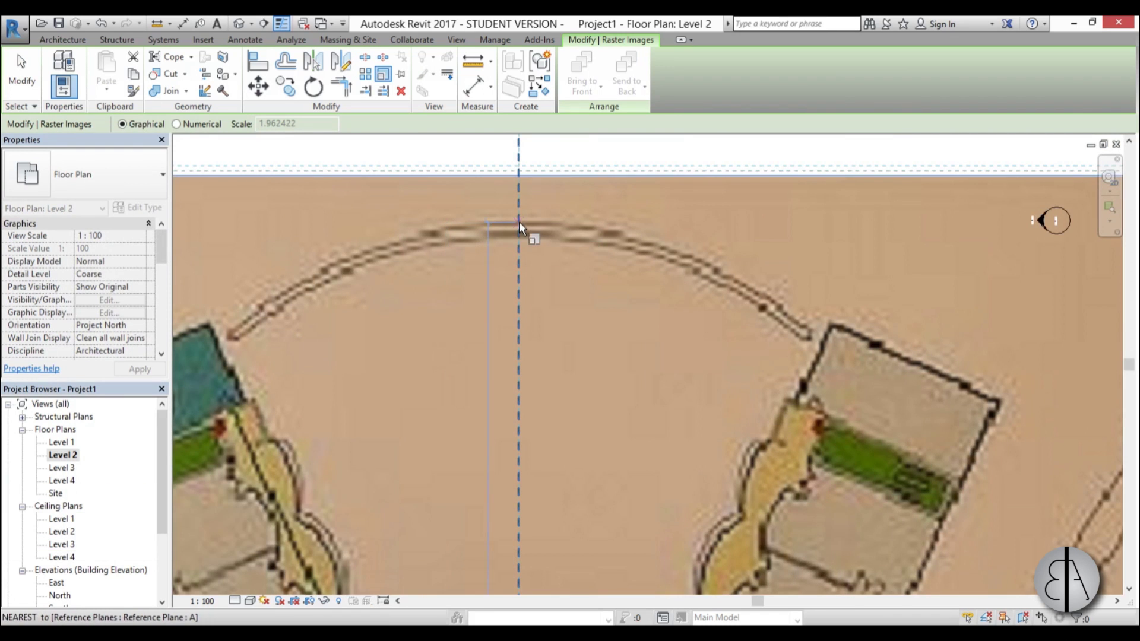
scroll(519, 222, "down", 4)
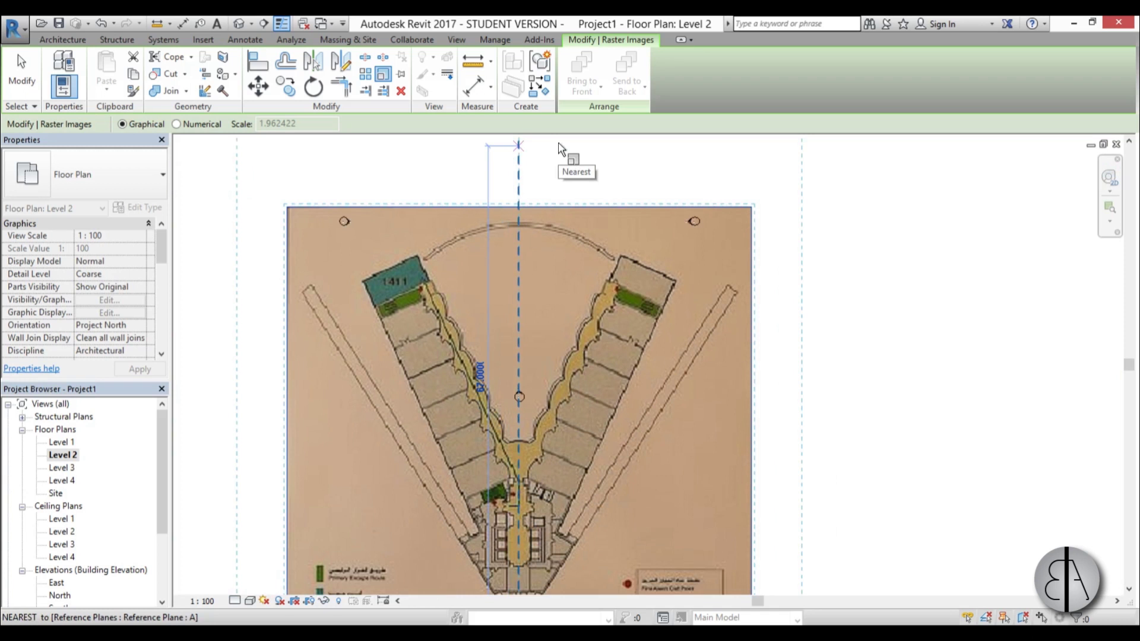
type("104")
key("Return")
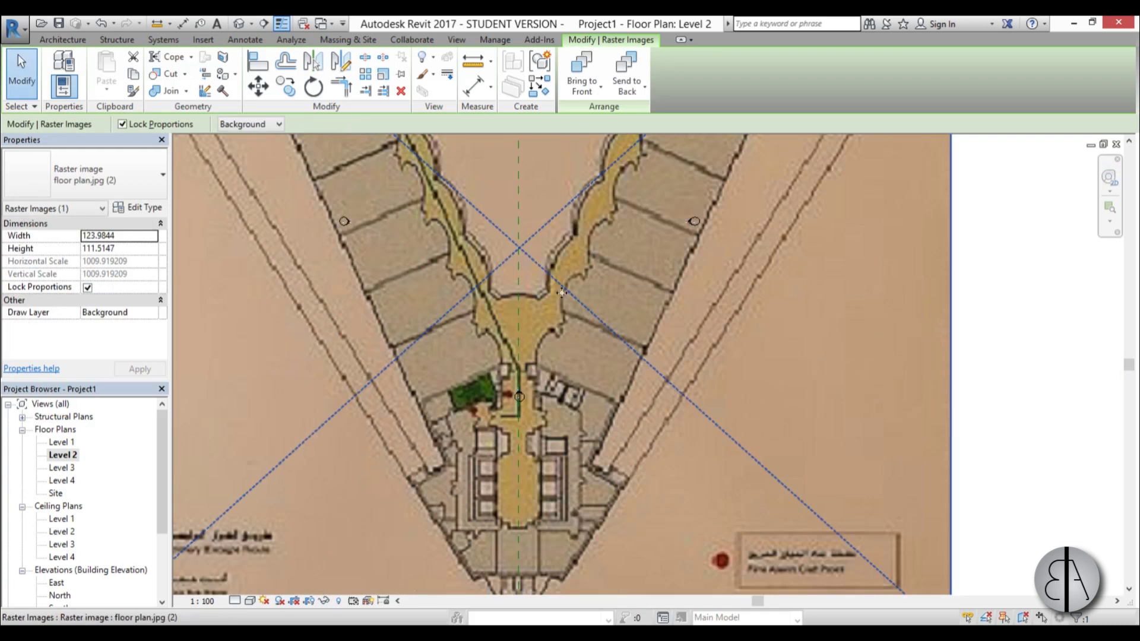
scroll(529, 484, "down", 3)
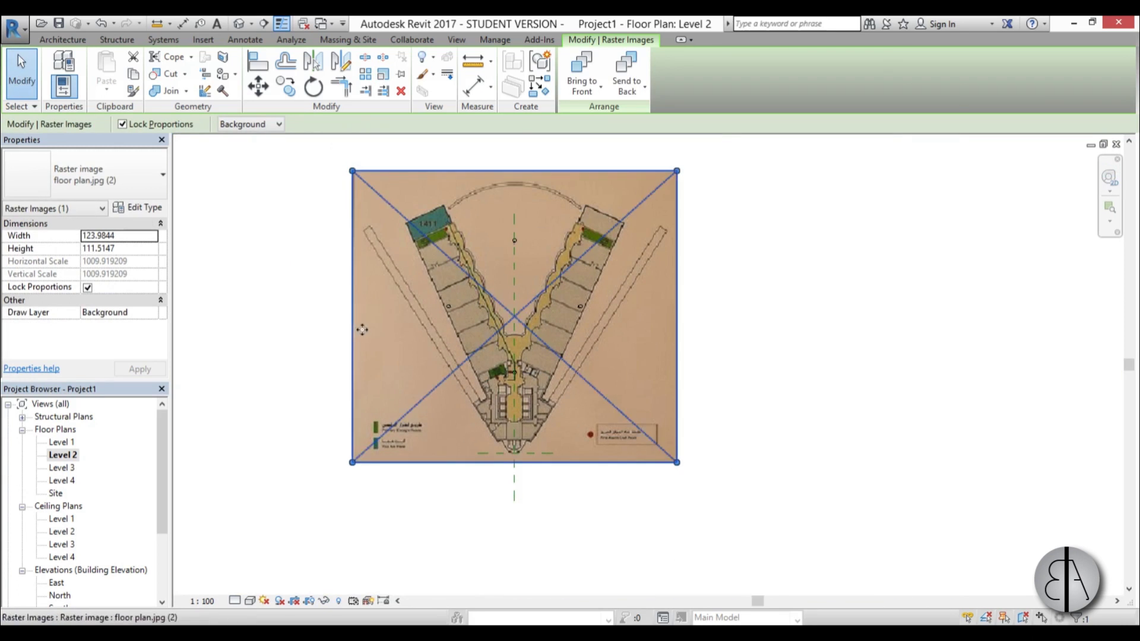
left_click(339, 333)
Open the Level 3 floor plan, import the floor plan image near reference plane A and enlarge it to about 60 wide.
double_click(62, 468)
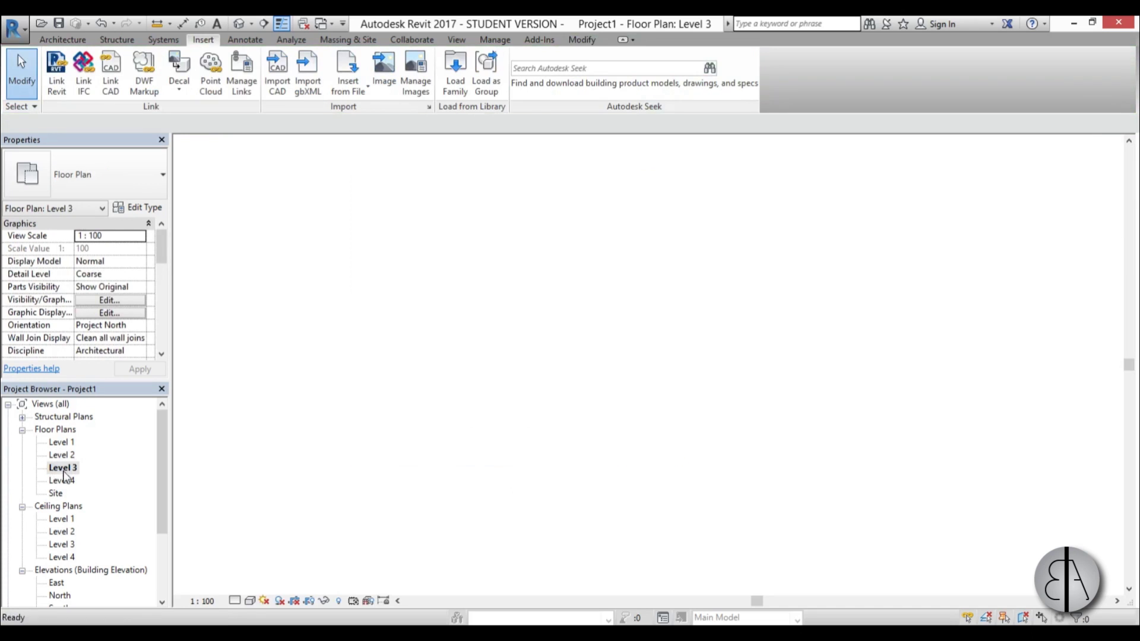
left_click(393, 89)
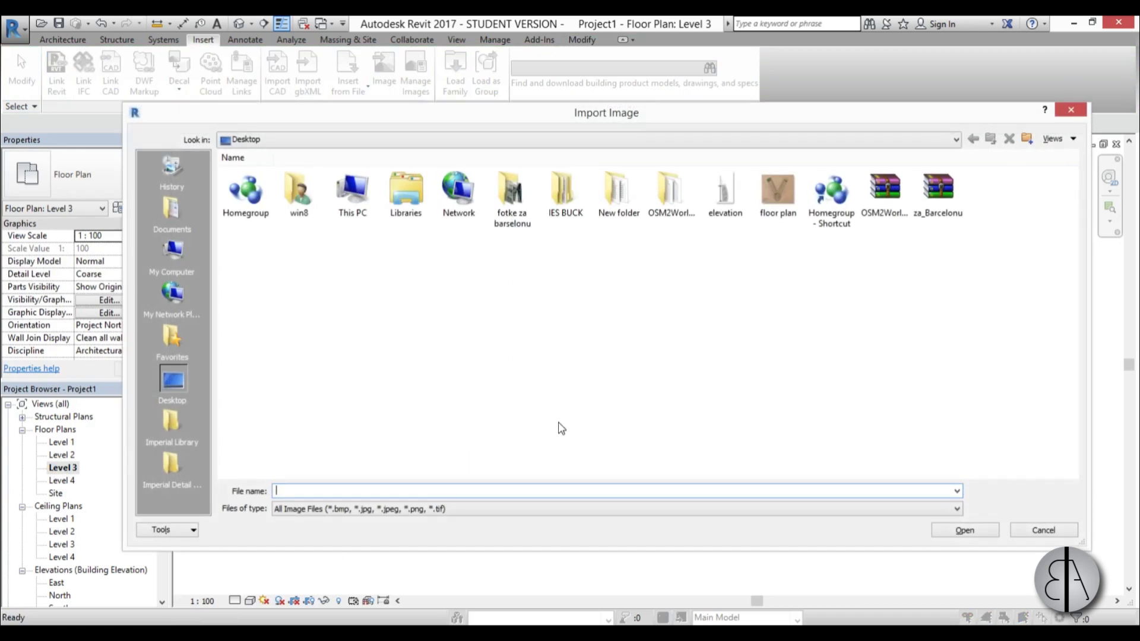
double_click(775, 196)
left_click(522, 404)
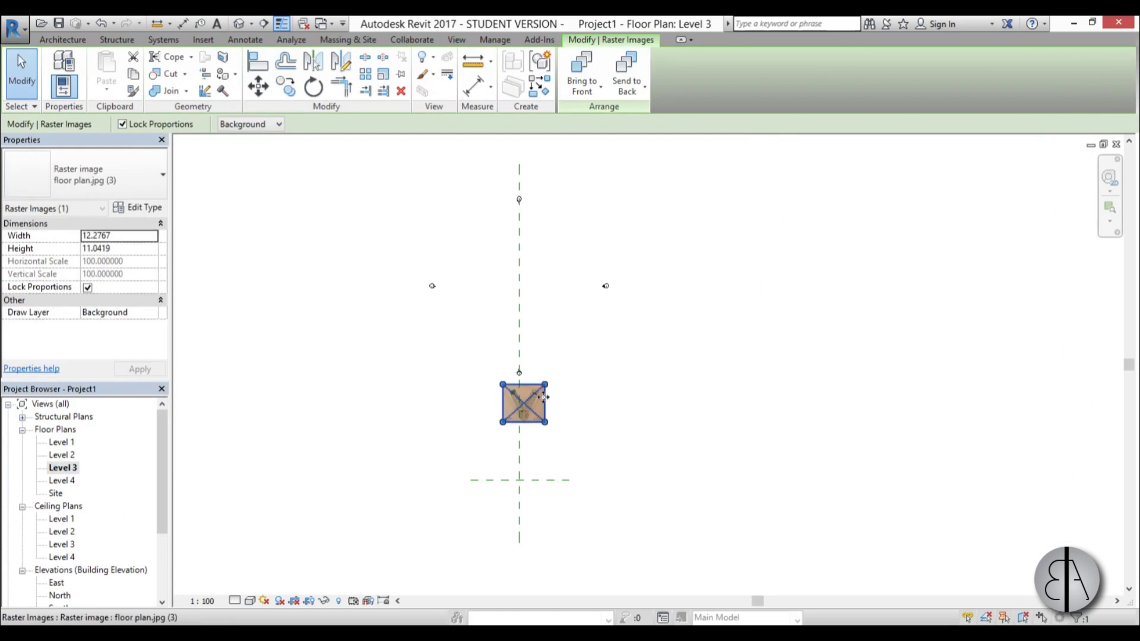
left_click_drag(544, 396, 709, 237)
Nudge the Level 3 floor plan image so the building's rounded tip meets the intersection of reference planes A and B.
left_click_drag(611, 343, 458, 367)
scroll(503, 405, "up", 4)
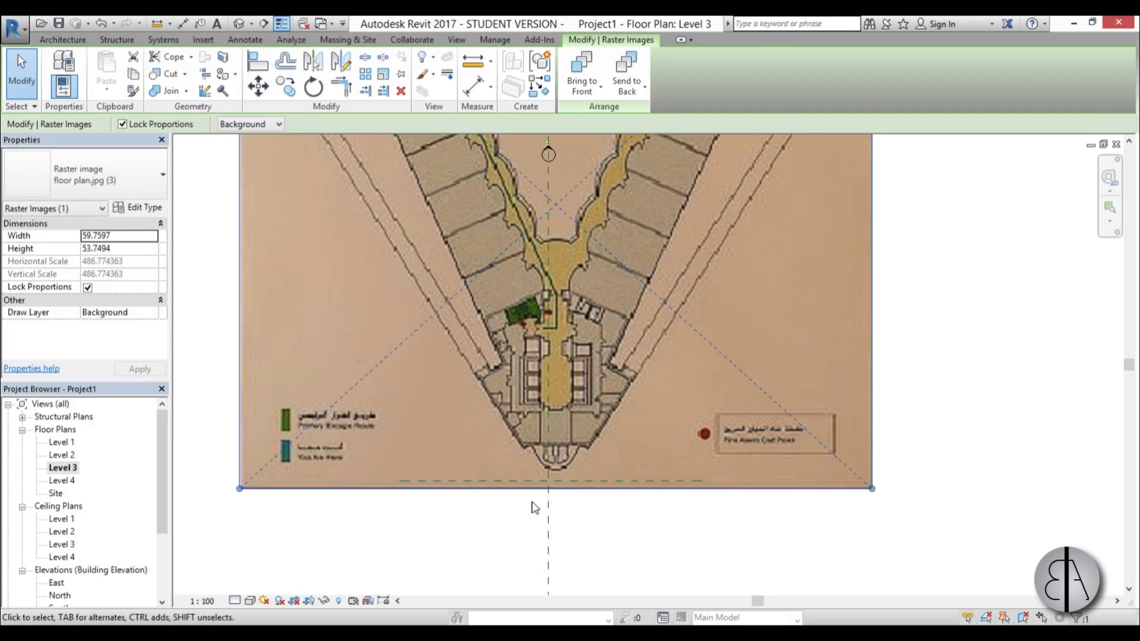
key("Down")
key("Down")
key("Down")
key("Down")
key("Left")
key("Left")
key("Left")
key("Down")
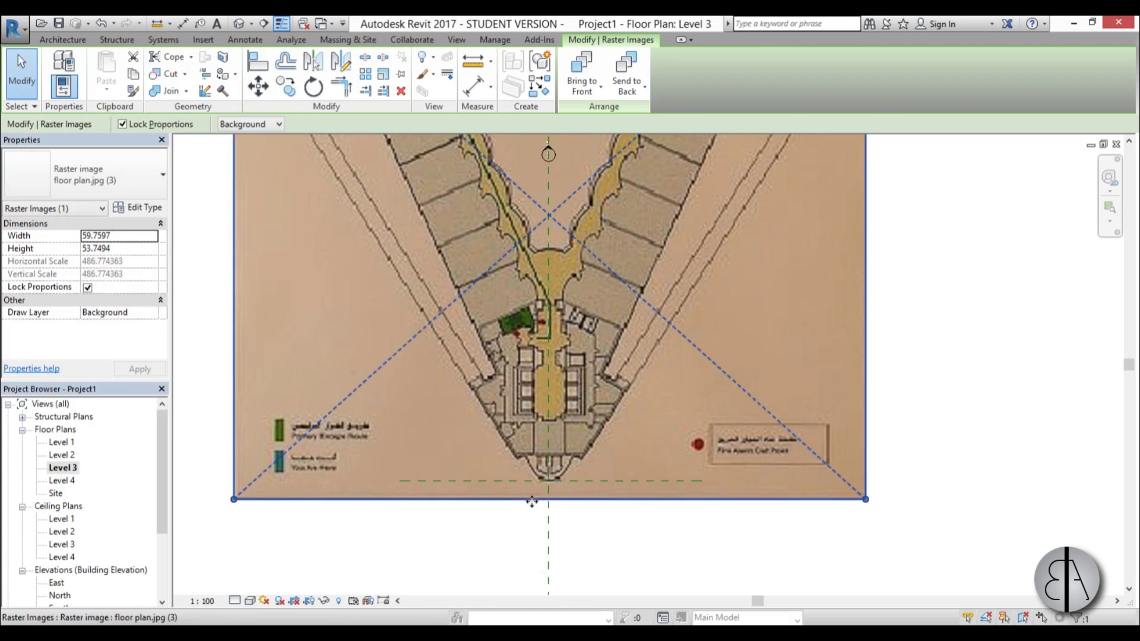
scroll(513, 436, "up", 3)
scroll(548, 433, "down", 4)
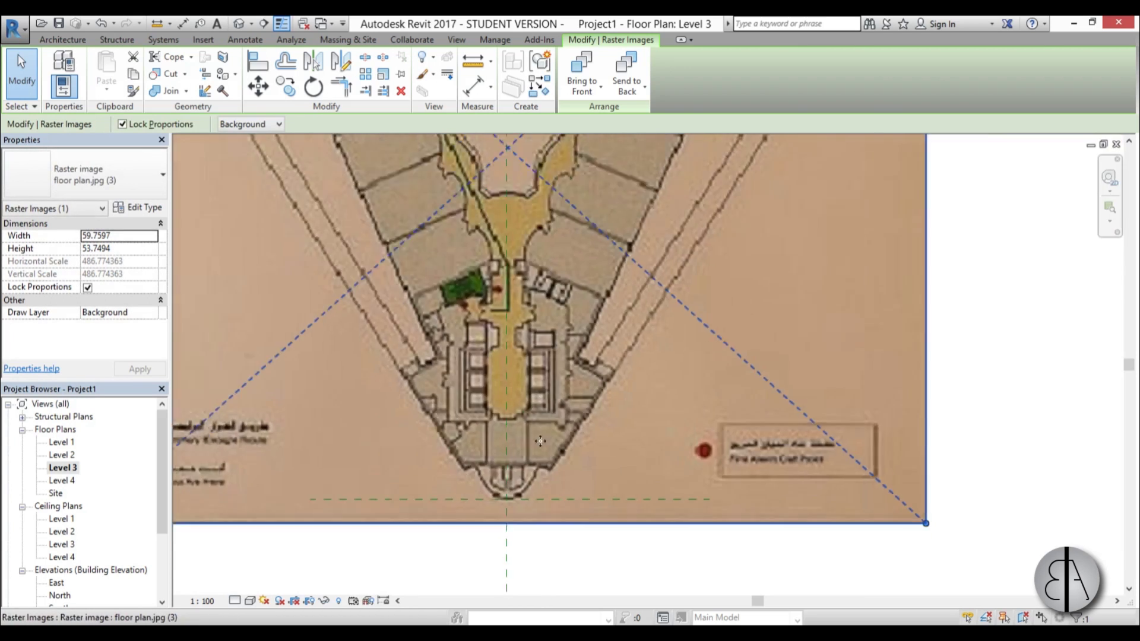
Scale the Level 3 image graphically from the intersection of planes A and B, using the arc's top as reference, to about 76 wide.
key("r")
key("e")
left_click(522, 475)
scroll(524, 477, "down", 3)
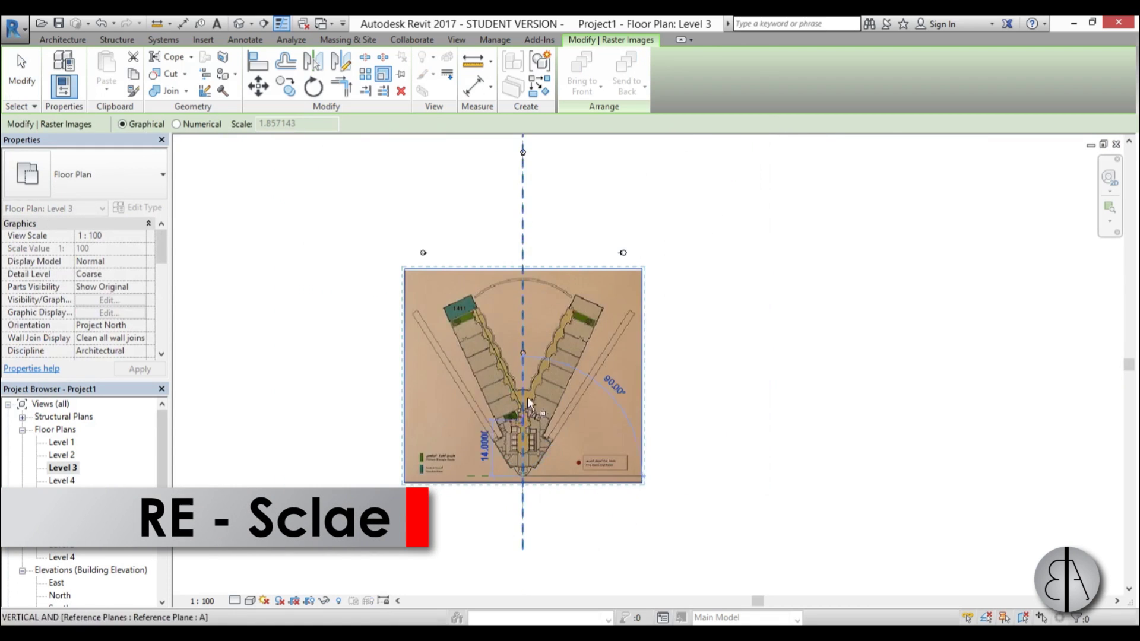
scroll(538, 264, "up", 4)
scroll(541, 266, "up", 1)
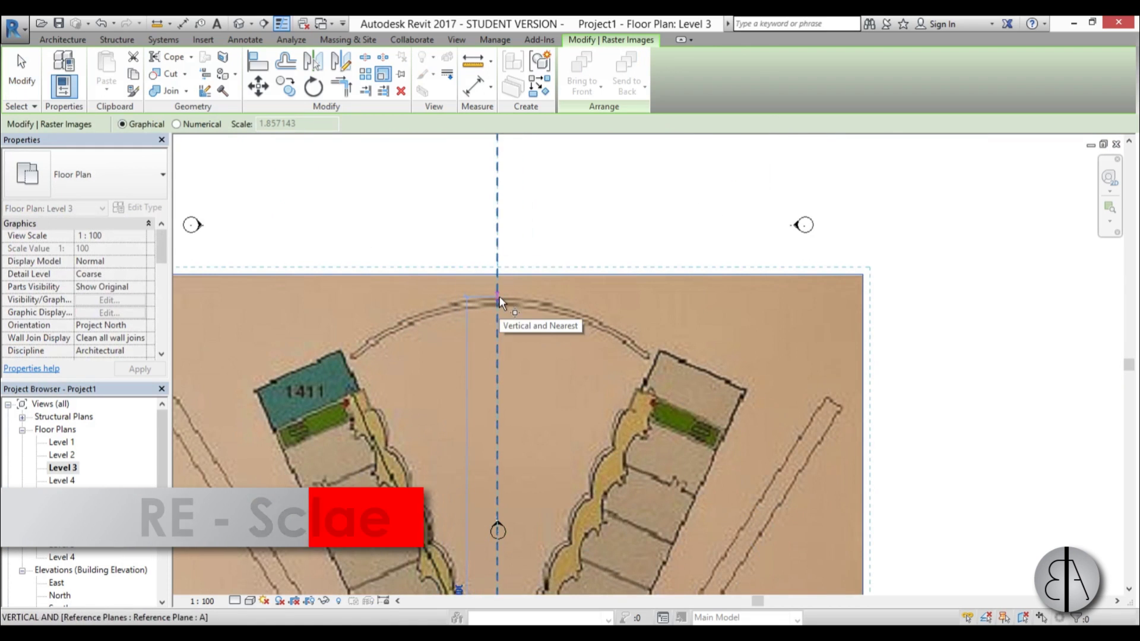
left_click(497, 299)
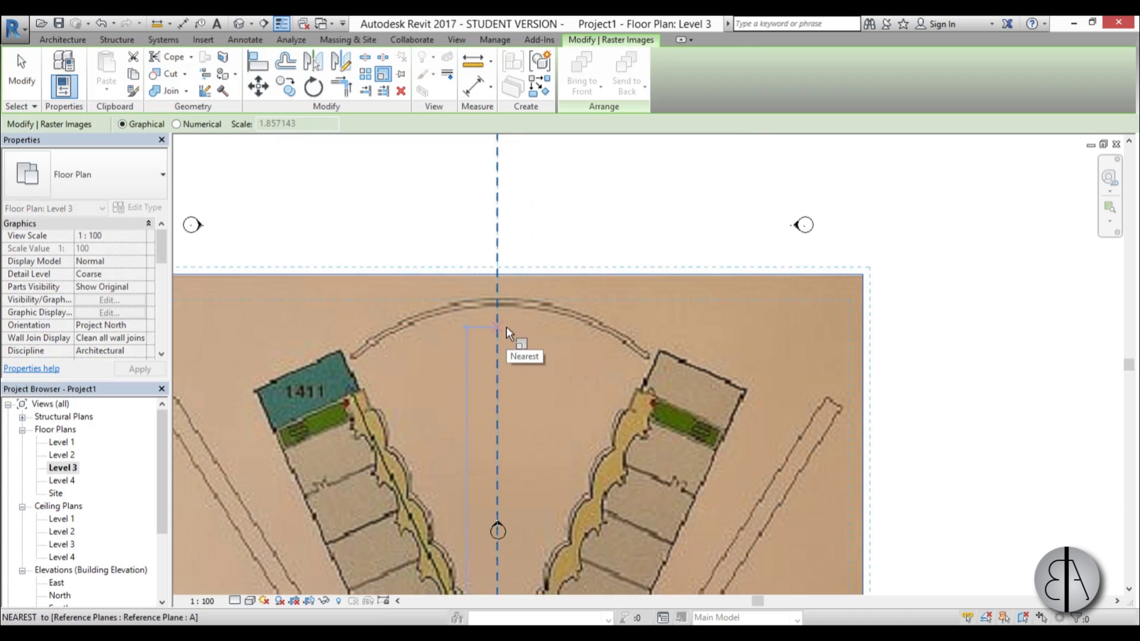
left_click(506, 329)
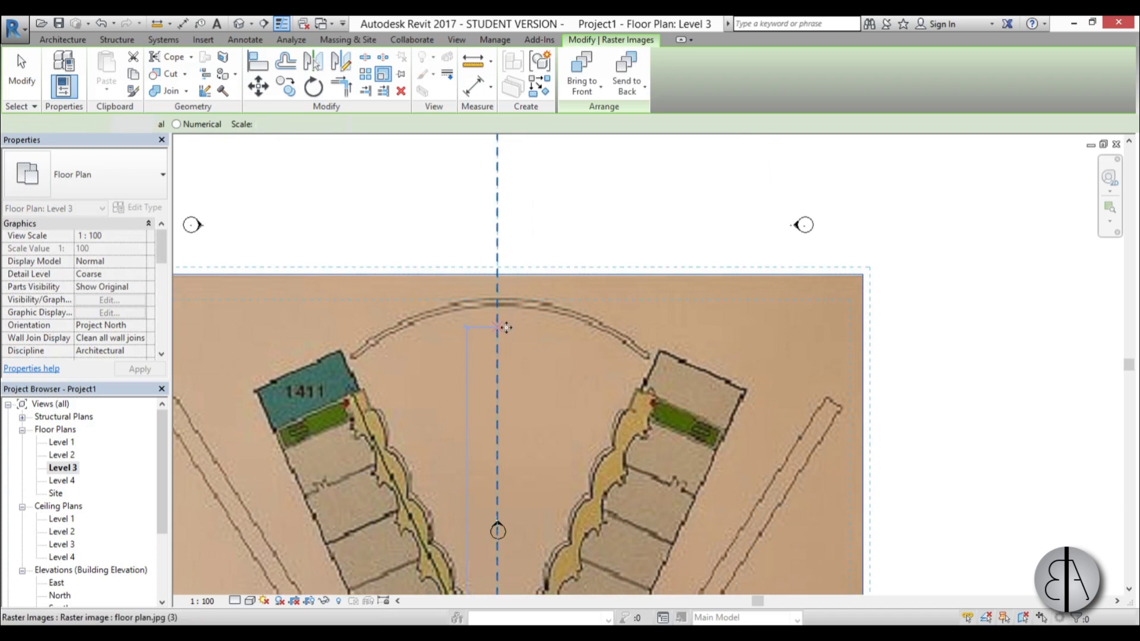
scroll(517, 356, "down", 3)
scroll(504, 465, "up", 1)
scroll(504, 465, "down", 1)
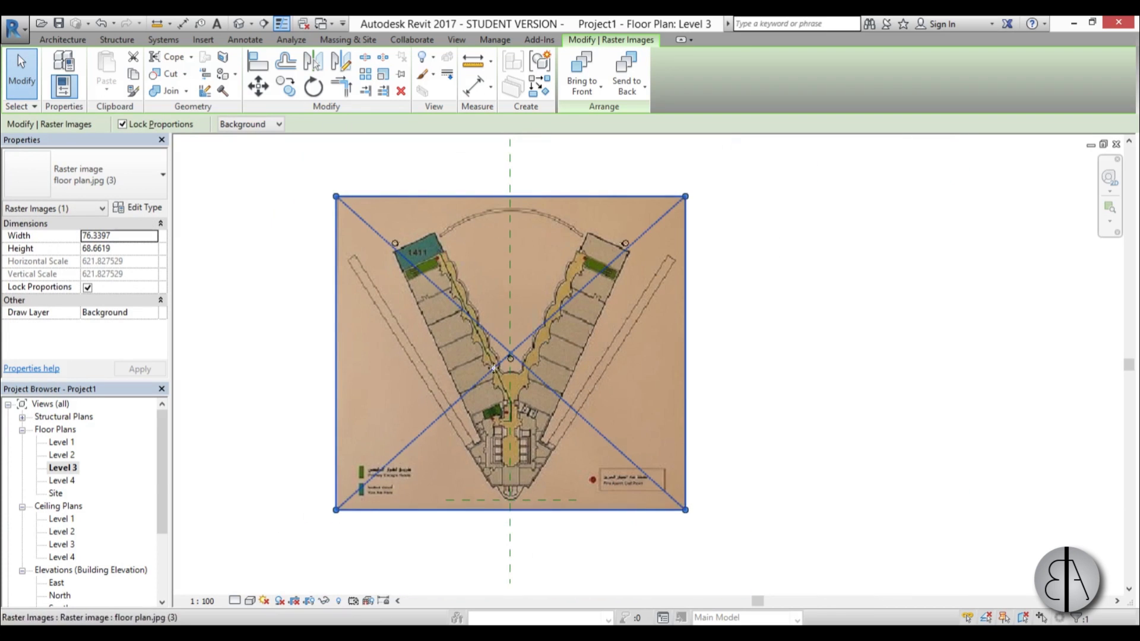
left_click(266, 444)
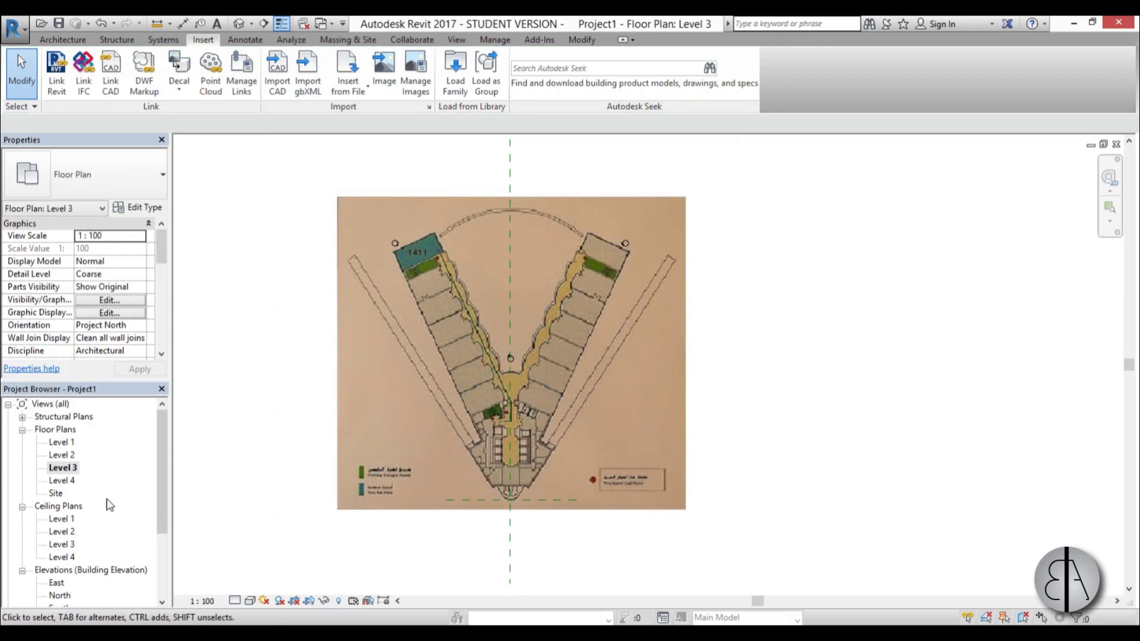
Open the East elevation and go from its Level 2 marker to the Level 2 floor plan.
double_click(57, 583)
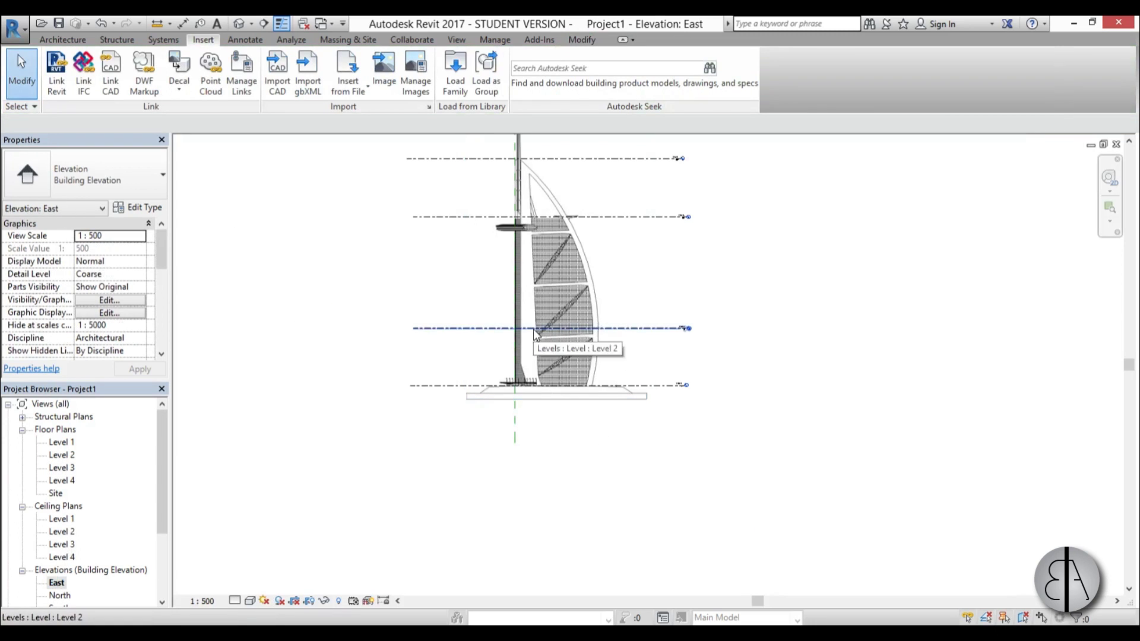
scroll(682, 332, "up", 2)
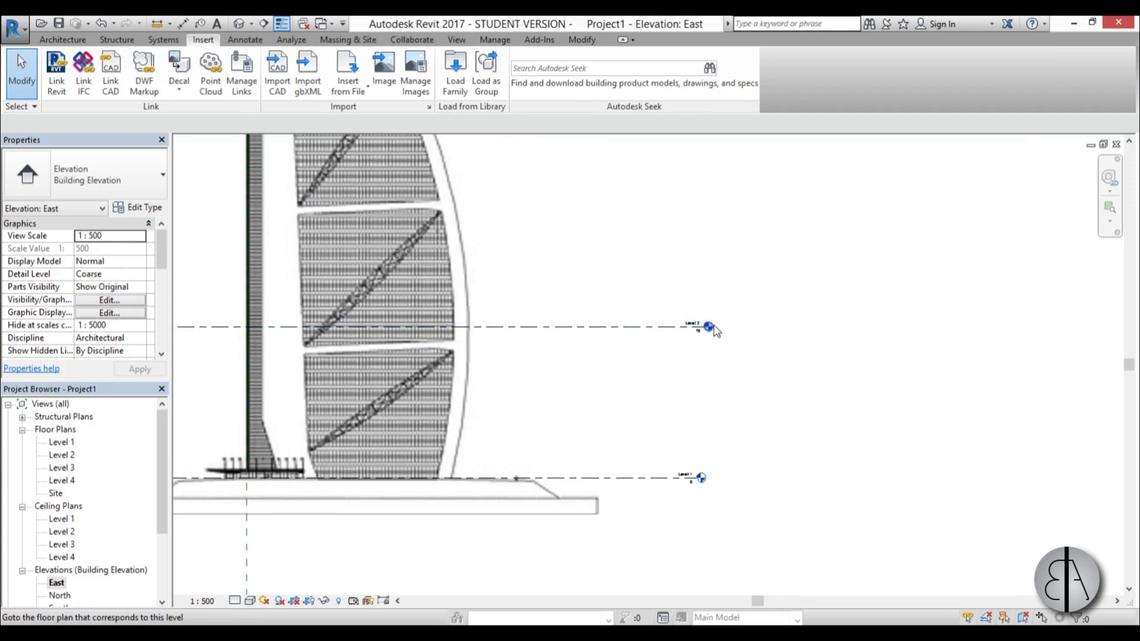
double_click(710, 326)
scroll(562, 282, "down", 2)
scroll(479, 283, "up", 3)
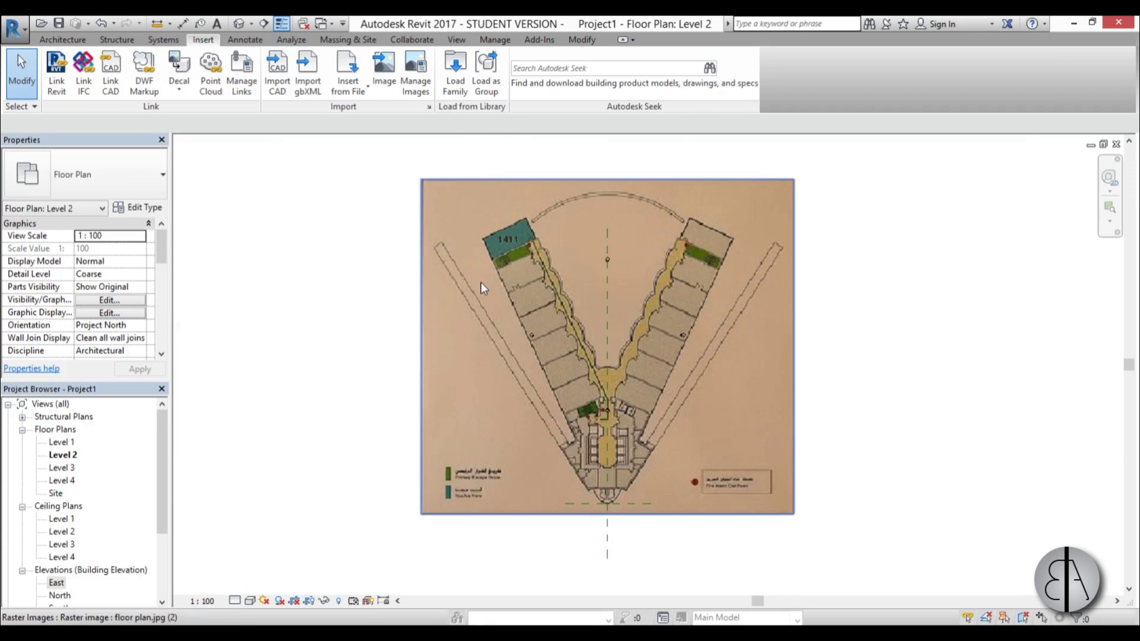
scroll(397, 222, "down", 1)
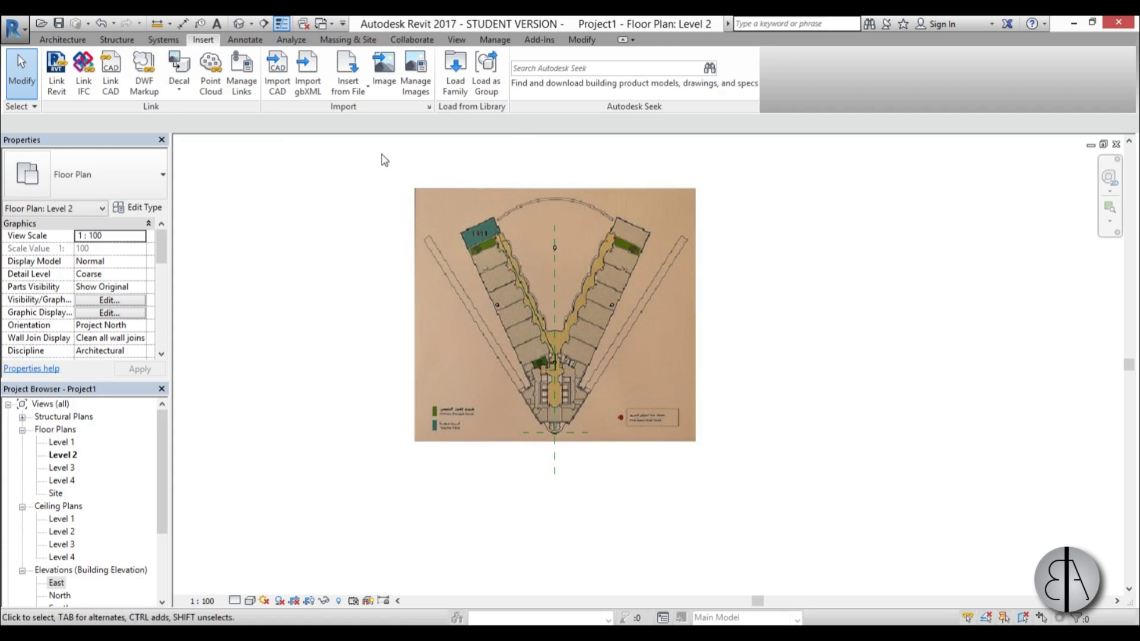
scroll(608, 326, "down", 1)
scroll(606, 257, "up", 2)
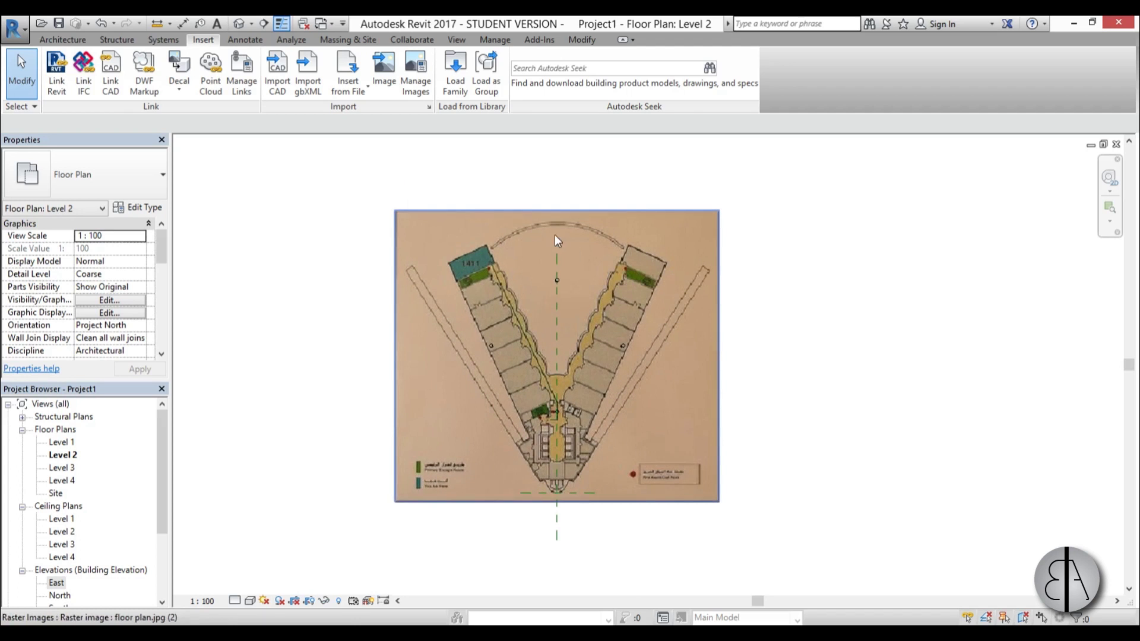
Create an in-place component in the Generic Models category and name it "struct".
left_click(85, 47)
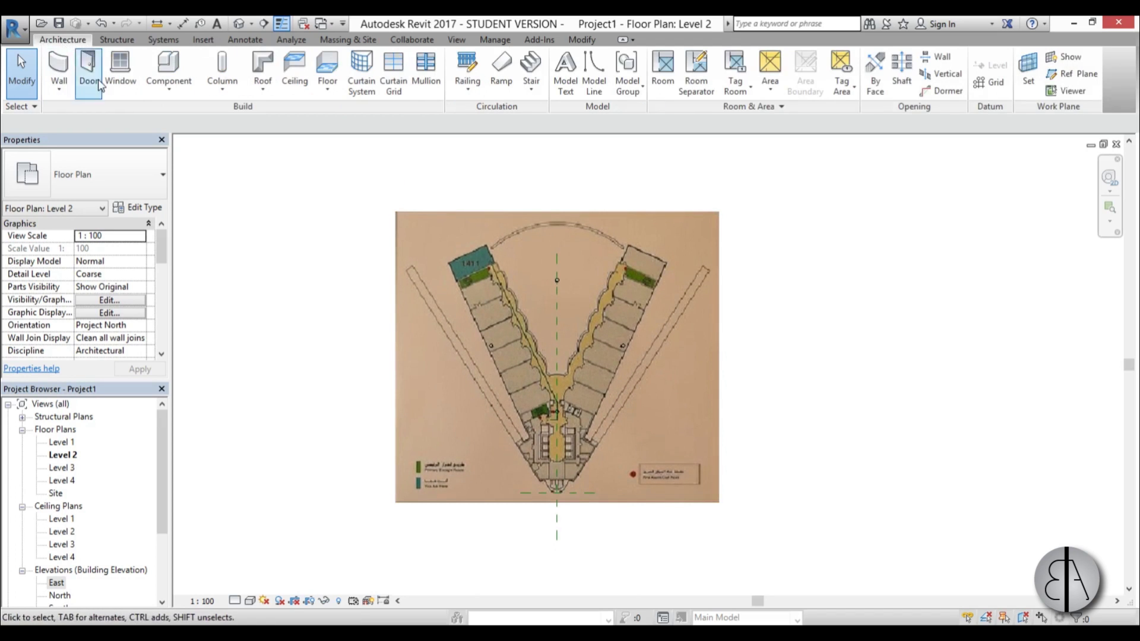
left_click(147, 92)
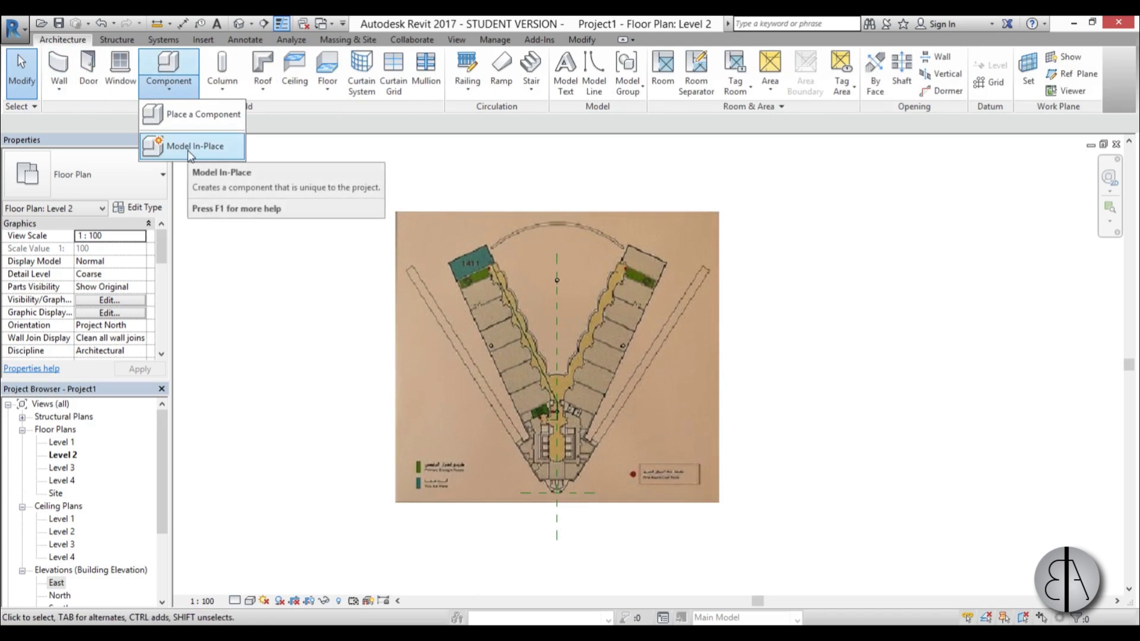
left_click(187, 149)
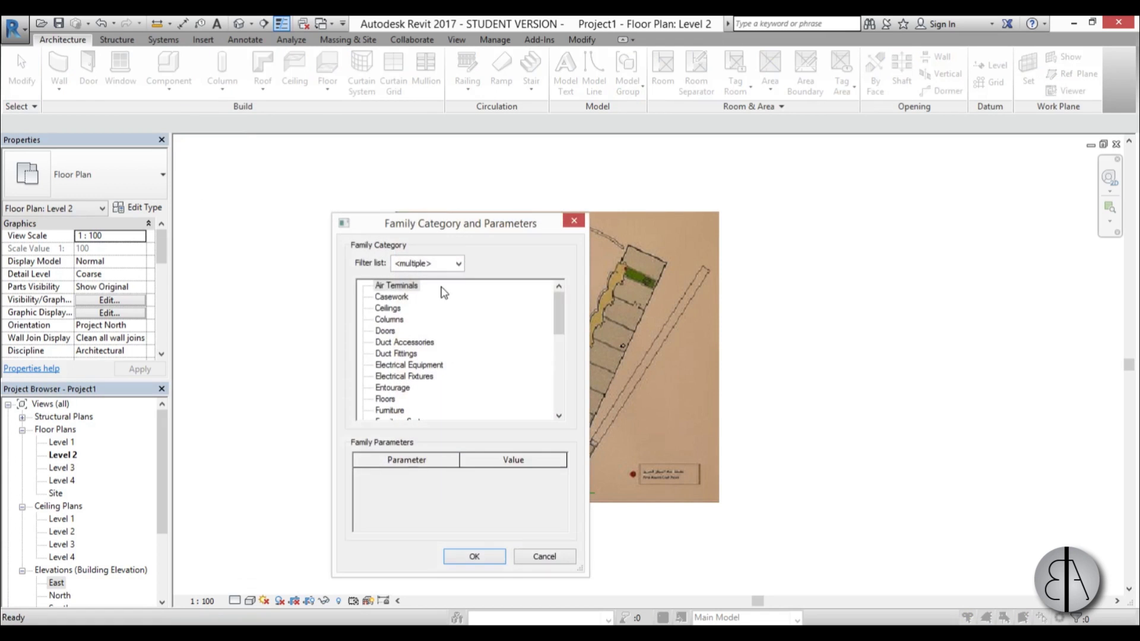
left_click_drag(560, 327, 557, 342)
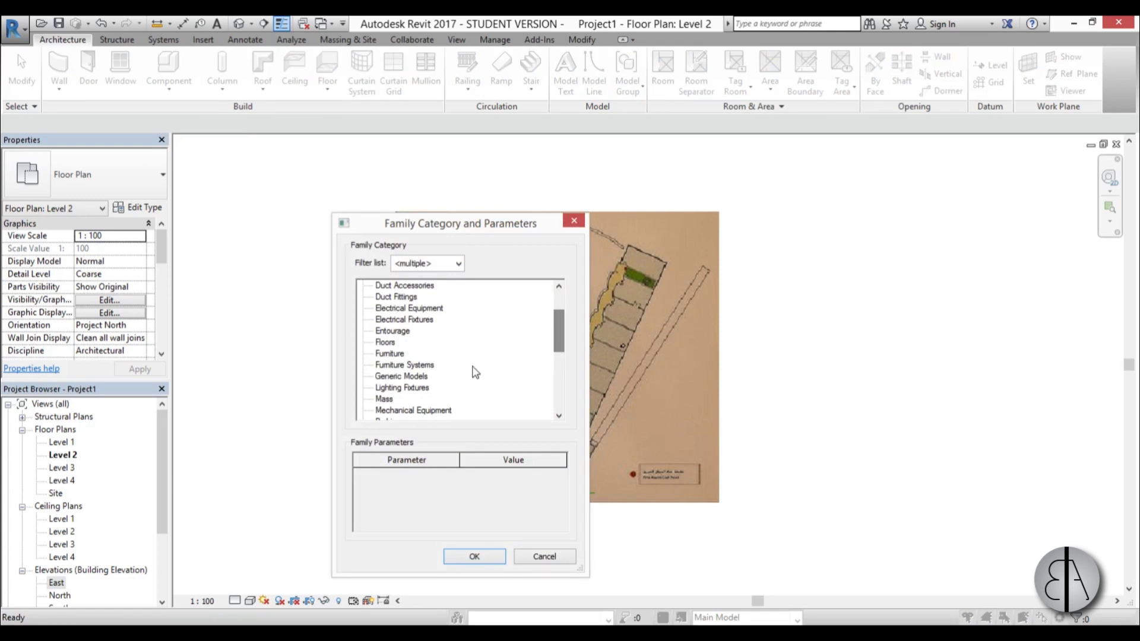
left_click(475, 556)
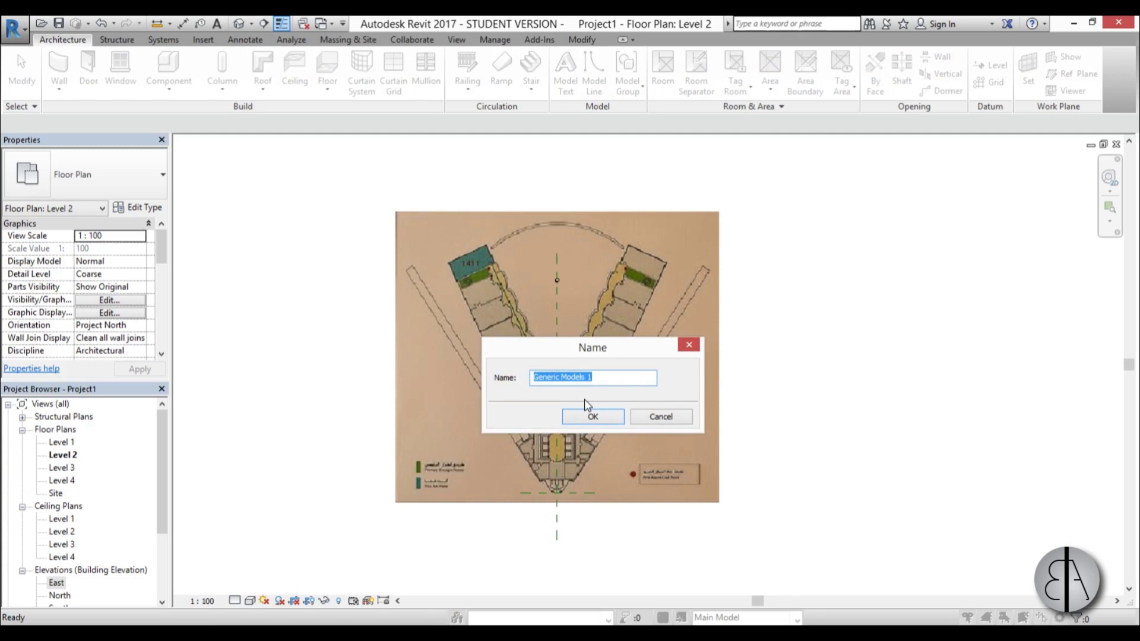
type("structural")
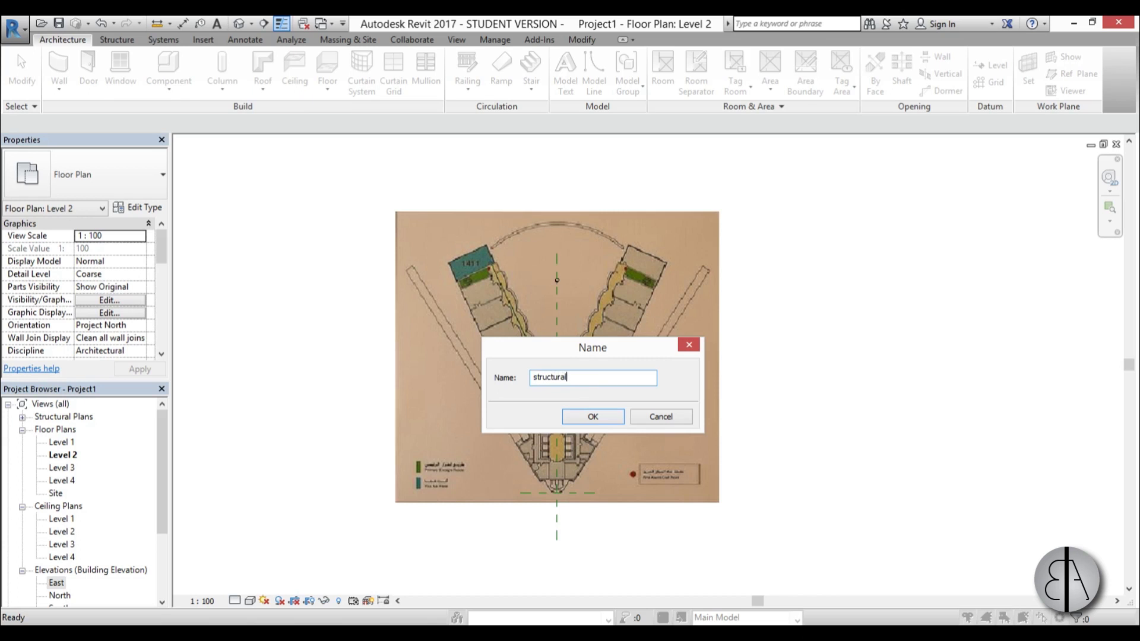
left_click(588, 416)
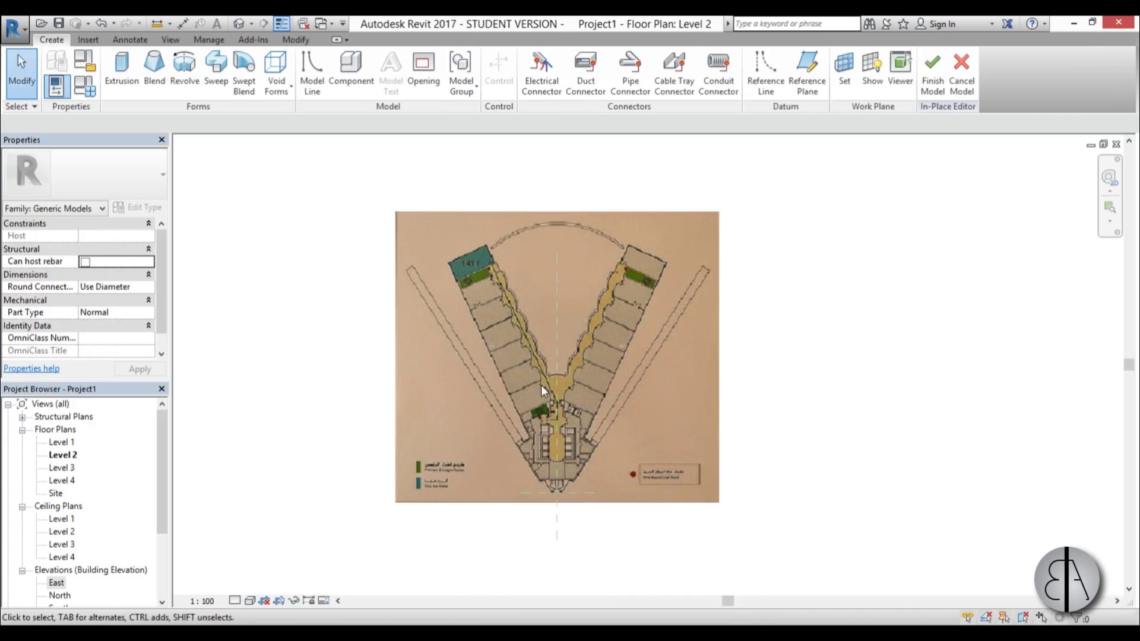
Start an extrusion and sketch a line along the left outer strip's outside edge, ending on reference plane A below the building's tip.
middle_click_drag(656, 159, 641, 172)
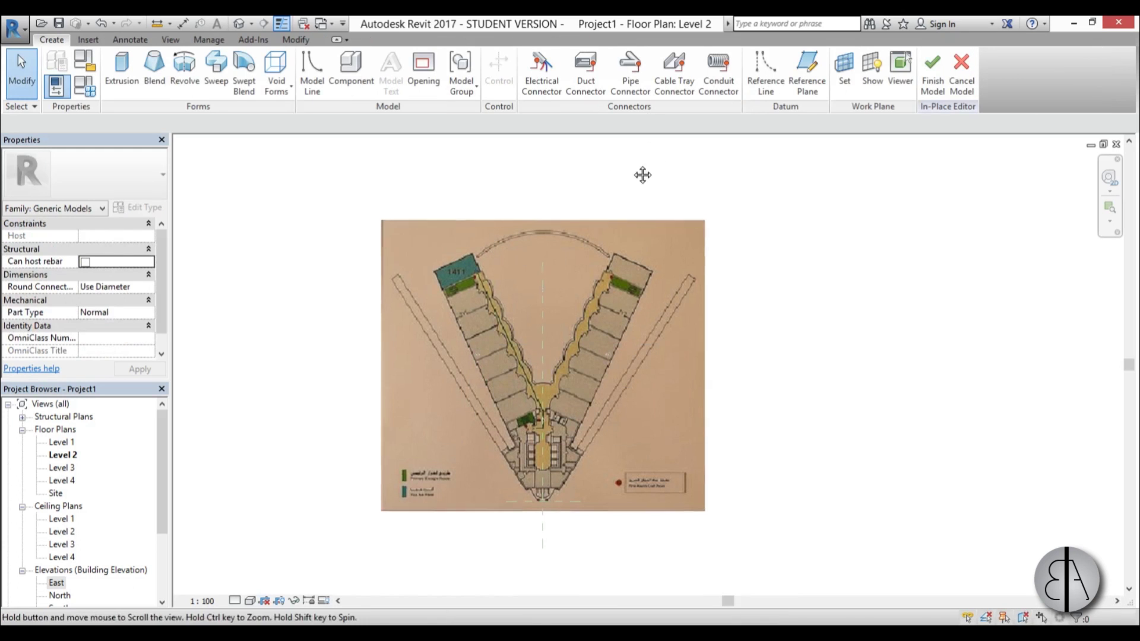
left_click(123, 81)
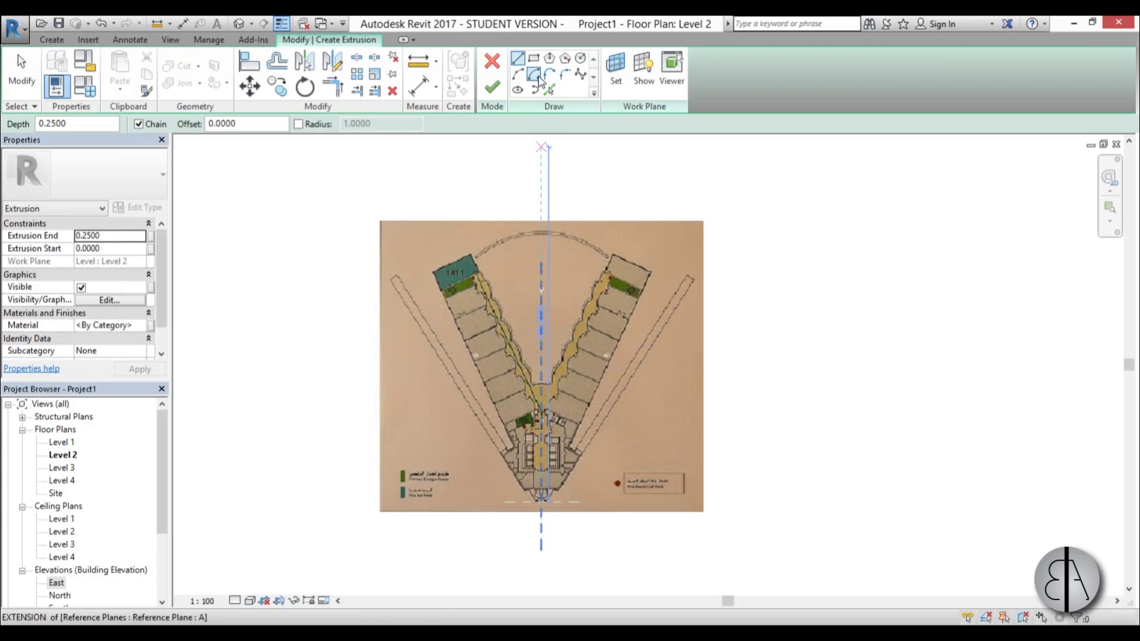
scroll(374, 270, "up", 5)
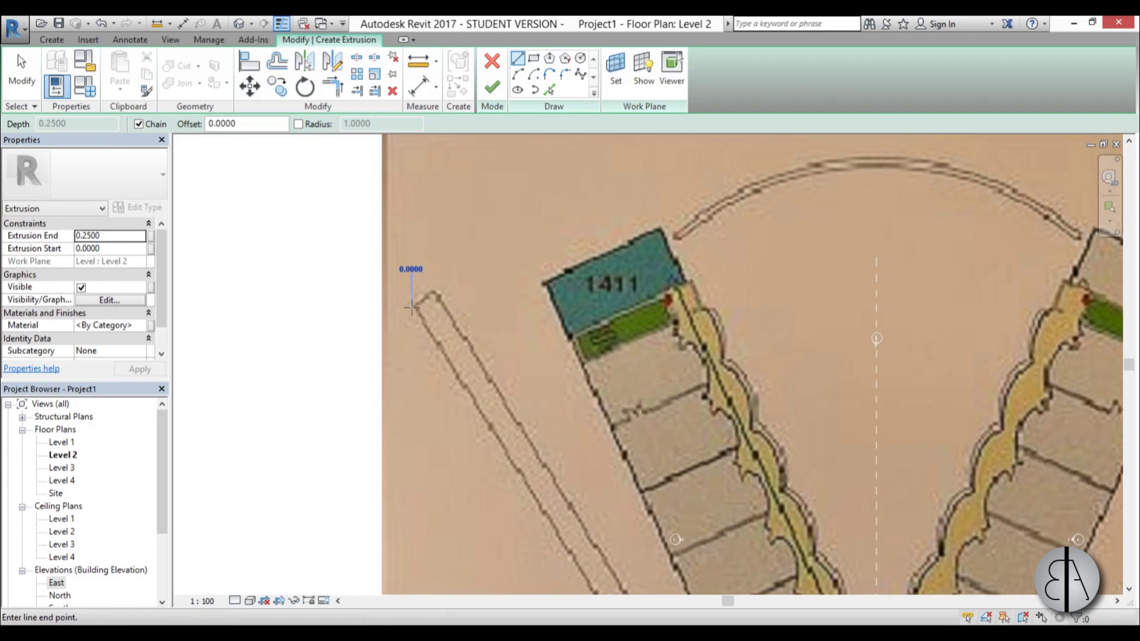
scroll(411, 307, "down", 4)
scroll(559, 539, "up", 4)
middle_click_drag(571, 551, 518, 382)
scroll(521, 382, "up", 1)
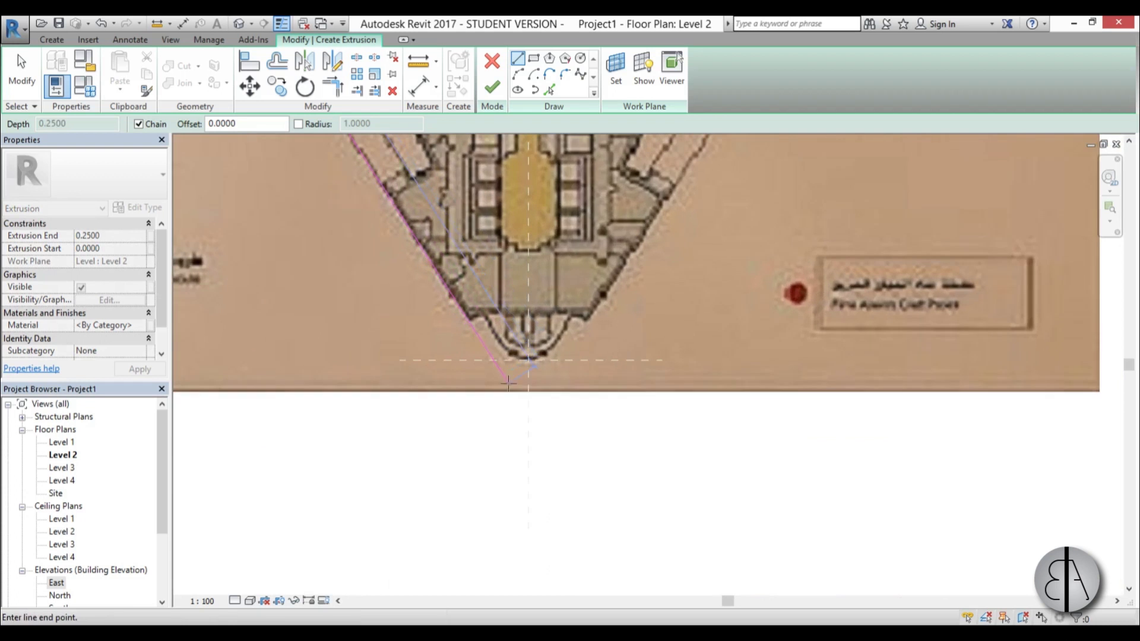
left_click(528, 414)
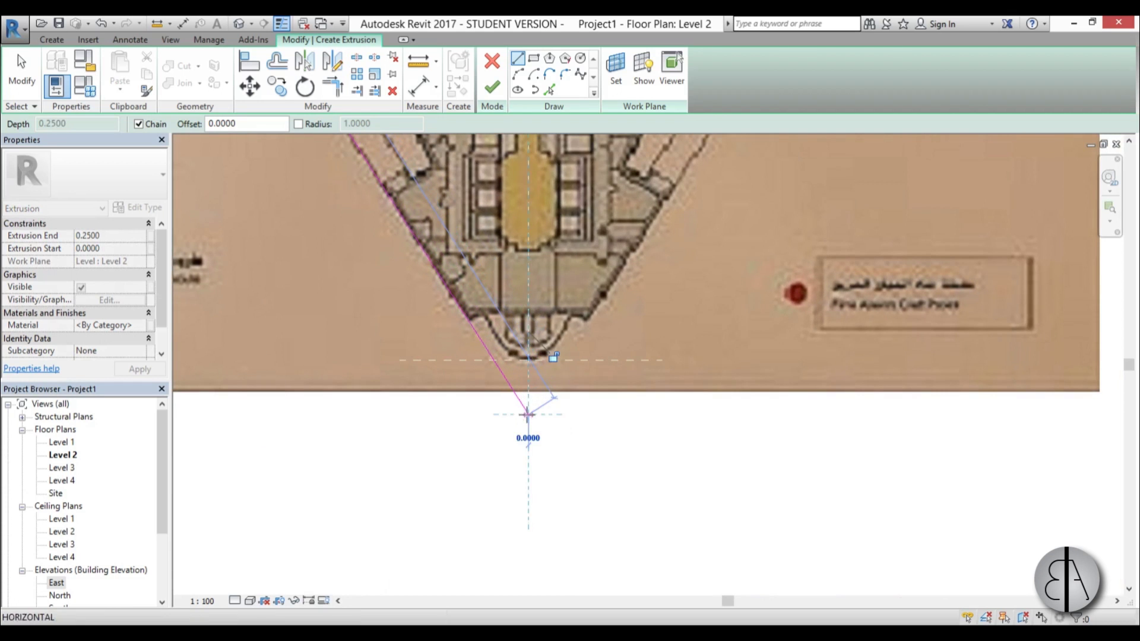
Sketch the strip's short end edge about 3.7 long and an inner line parallel to the outer one, ending on reference plane A.
scroll(528, 416, "down", 5)
scroll(422, 291, "up", 5)
scroll(421, 291, "up", 3)
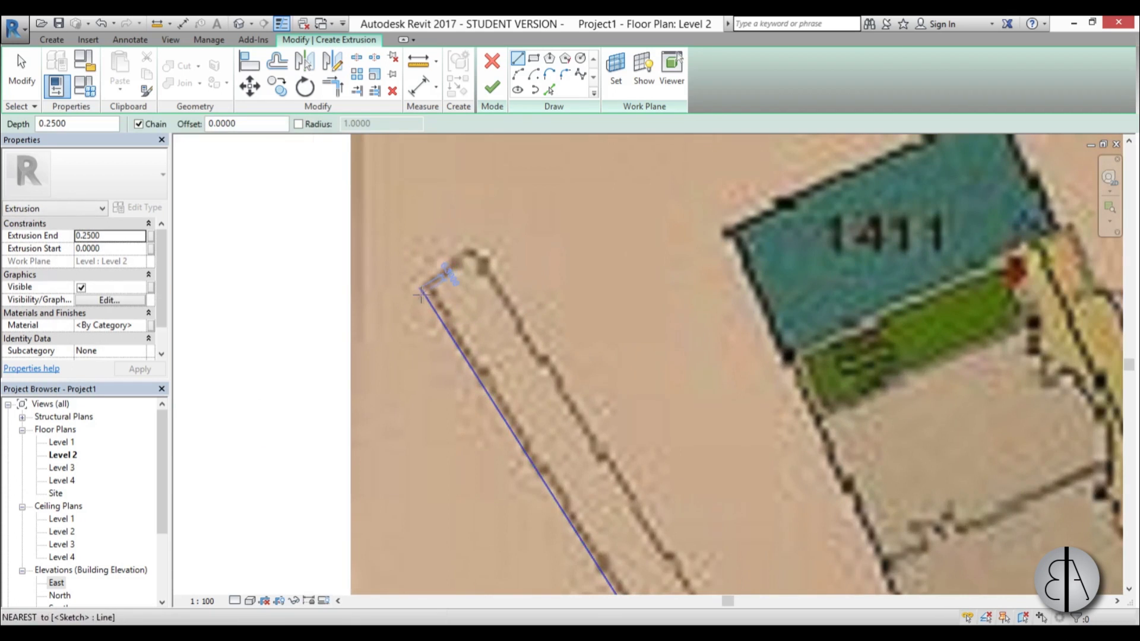
left_click(421, 289)
left_click(476, 252)
scroll(475, 254, "down", 5)
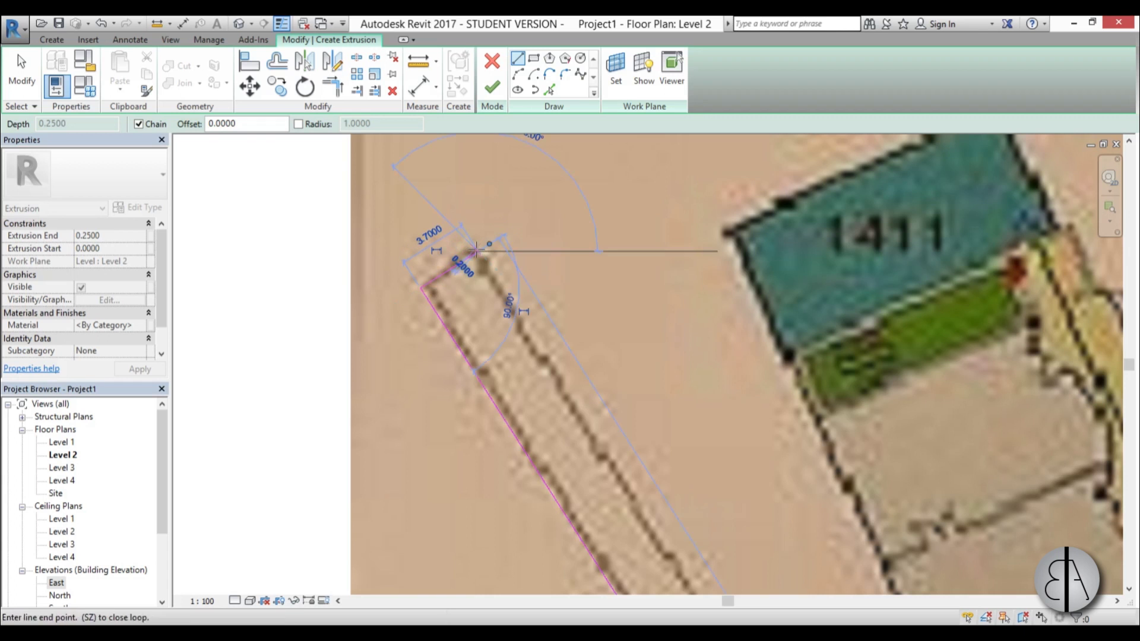
scroll(652, 486, "up", 5)
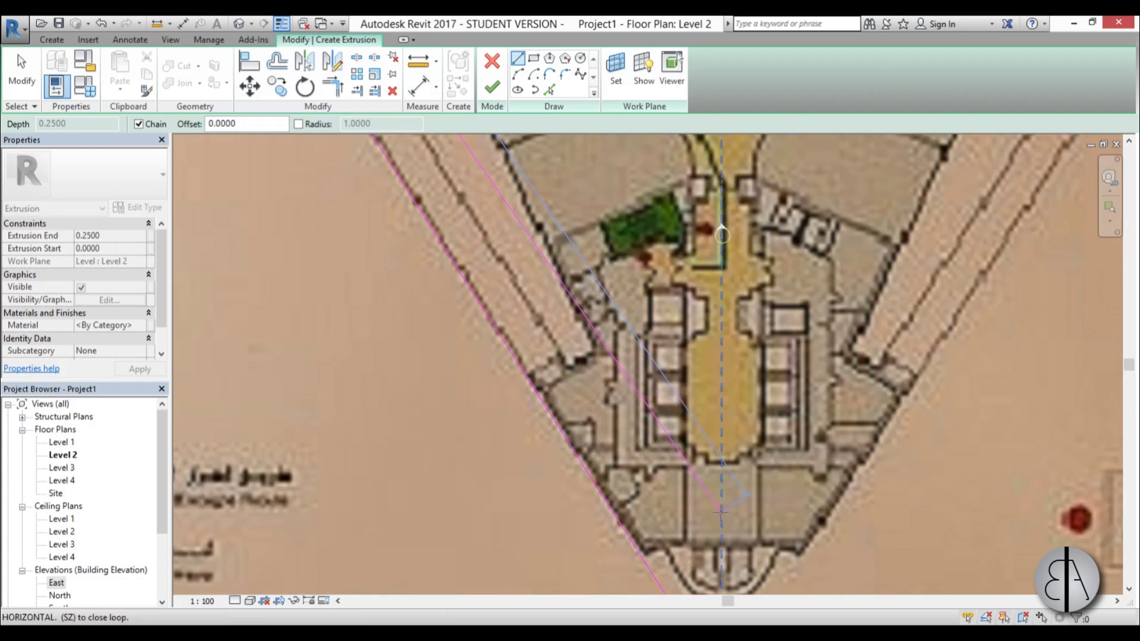
left_click(721, 510)
scroll(722, 509, "down", 5)
key("Escape")
key("Escape")
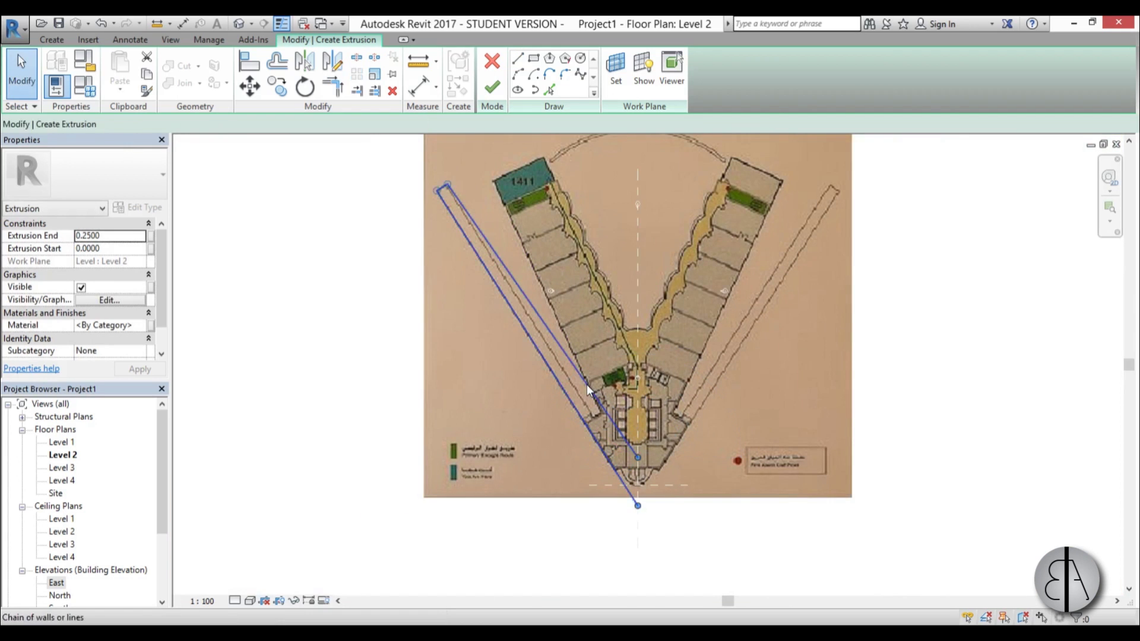
Mirror the chain of three sketch lines about reference plane A.
left_click(586, 384)
middle_click_drag(648, 386, 562, 386)
key("m")
key("m")
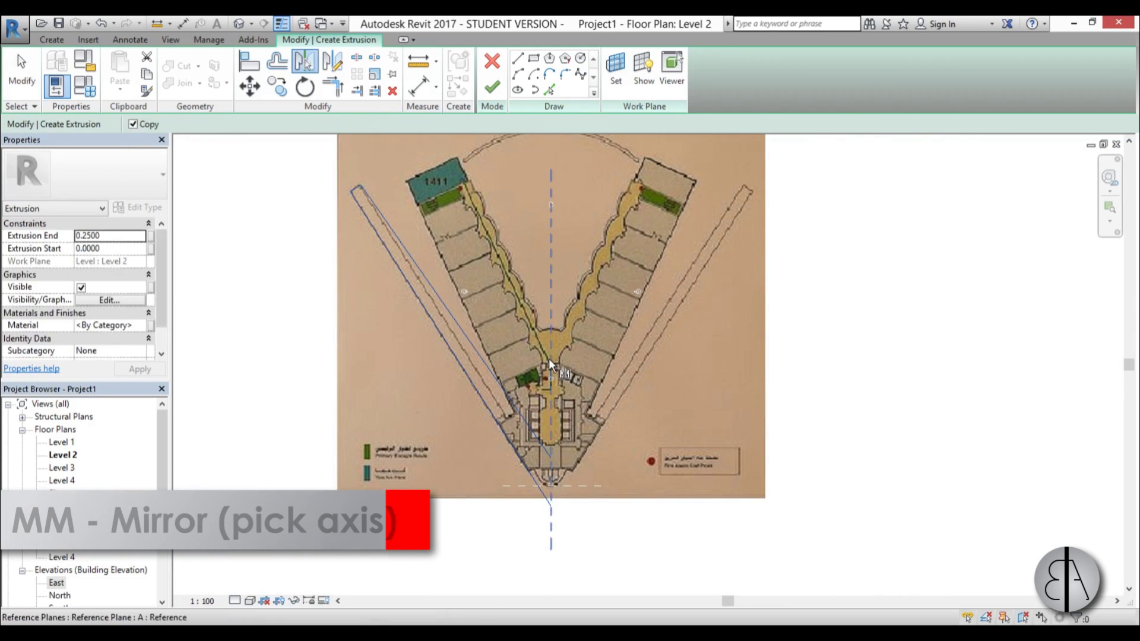
left_click(548, 358)
scroll(548, 494, "up", 4)
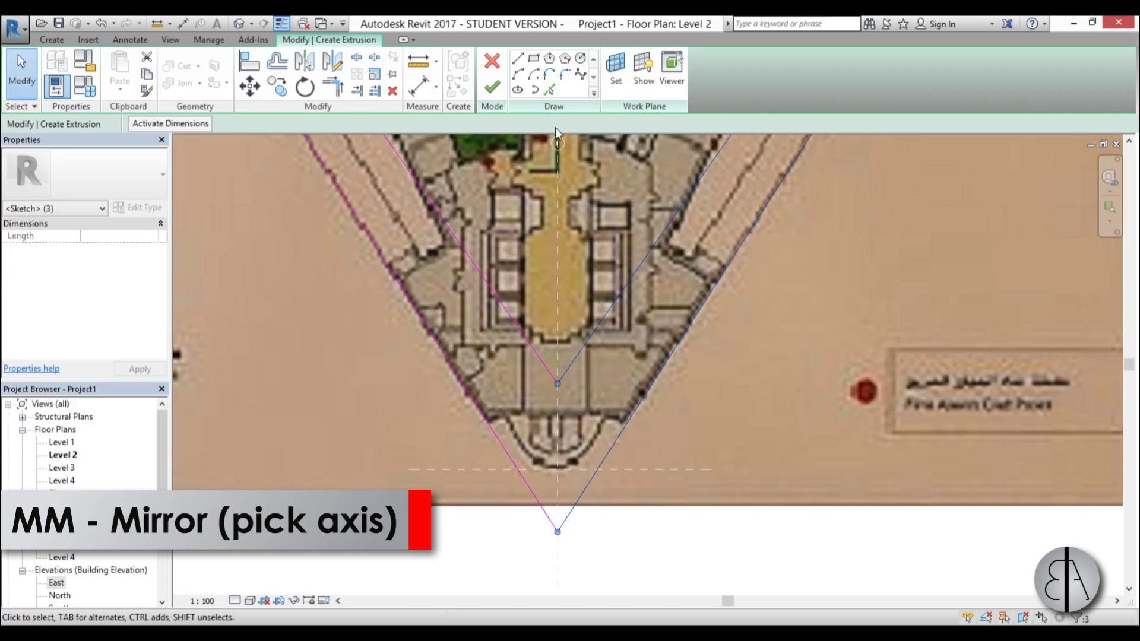
Round the outer V corner with a fillet arc that touches reference plane B at the building's tip.
left_click(565, 73)
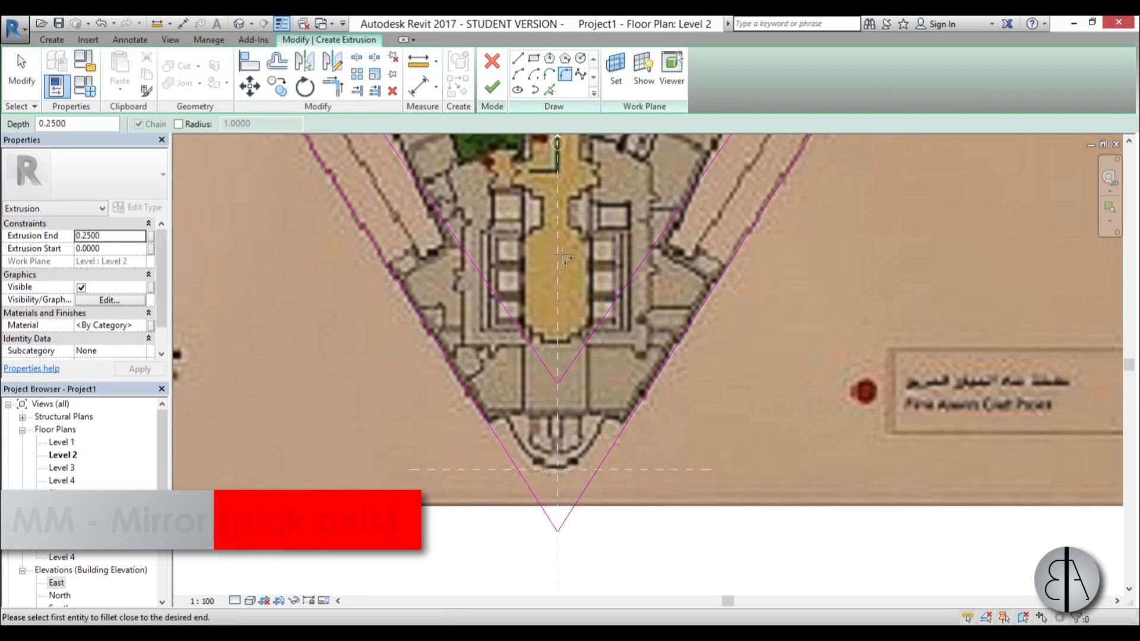
left_click(568, 510)
scroll(563, 473, "up", 2)
left_click(561, 470)
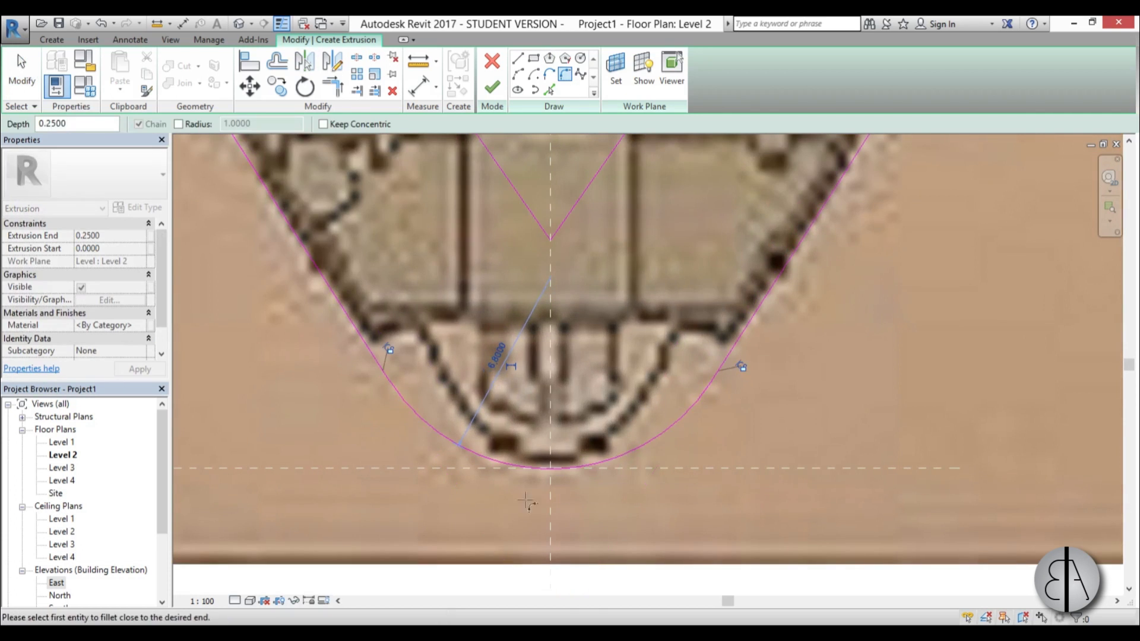
Round the inner V corner between the two inner sketch lines with a fillet arc.
scroll(534, 427, "down", 3)
left_click(513, 411)
left_click(538, 410)
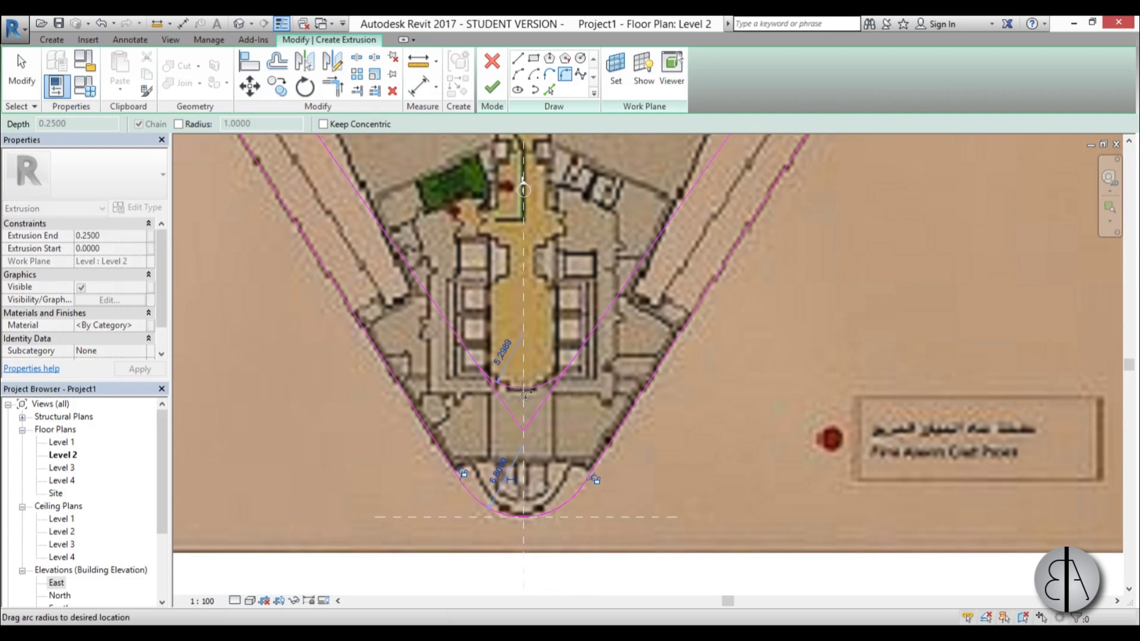
left_click(527, 397)
scroll(527, 396, "down", 4)
key("Escape")
key("Escape")
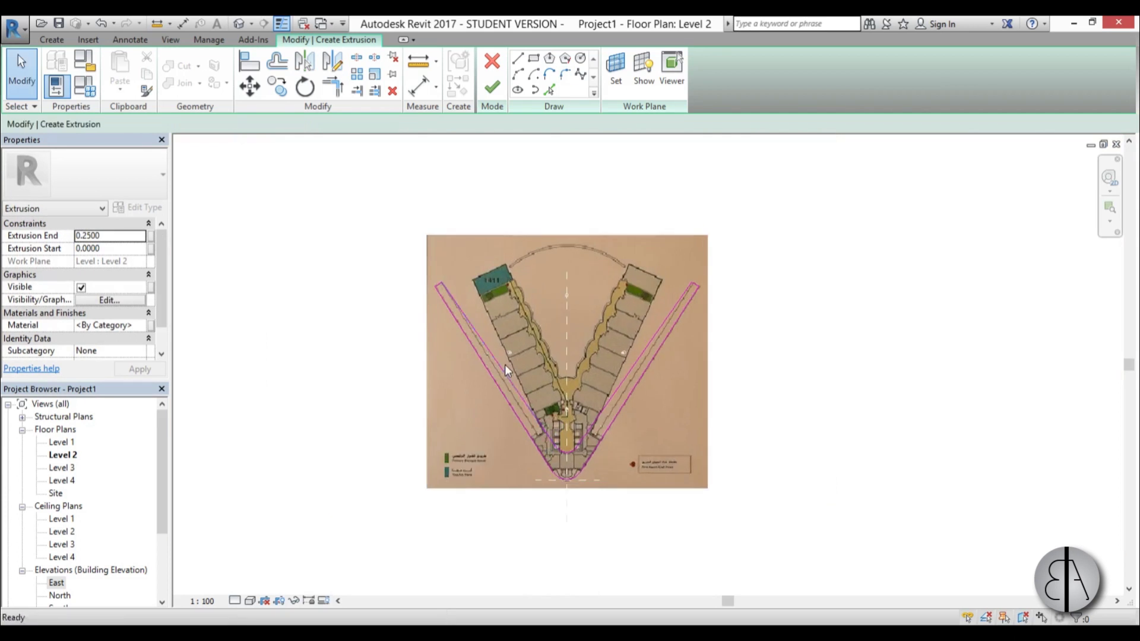
Extend both upper strip ends outward past the plan image, and finish the extrusion sketch.
scroll(420, 362, "down", 2)
scroll(490, 312, "up", 2)
scroll(357, 305, "up", 2)
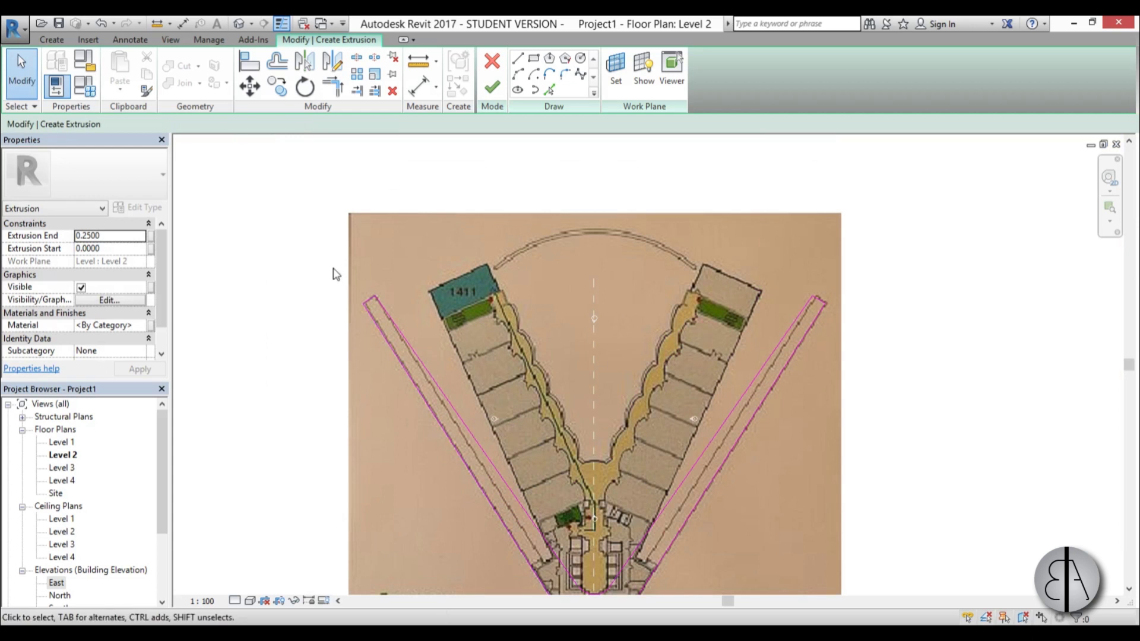
mouse_move(369, 305)
left_mouse_down()
mouse_move(278, 161)
mouse_move(288, 176)
left_mouse_up()
middle_click_drag(799, 300, 671, 367)
scroll(671, 368, "up", 1)
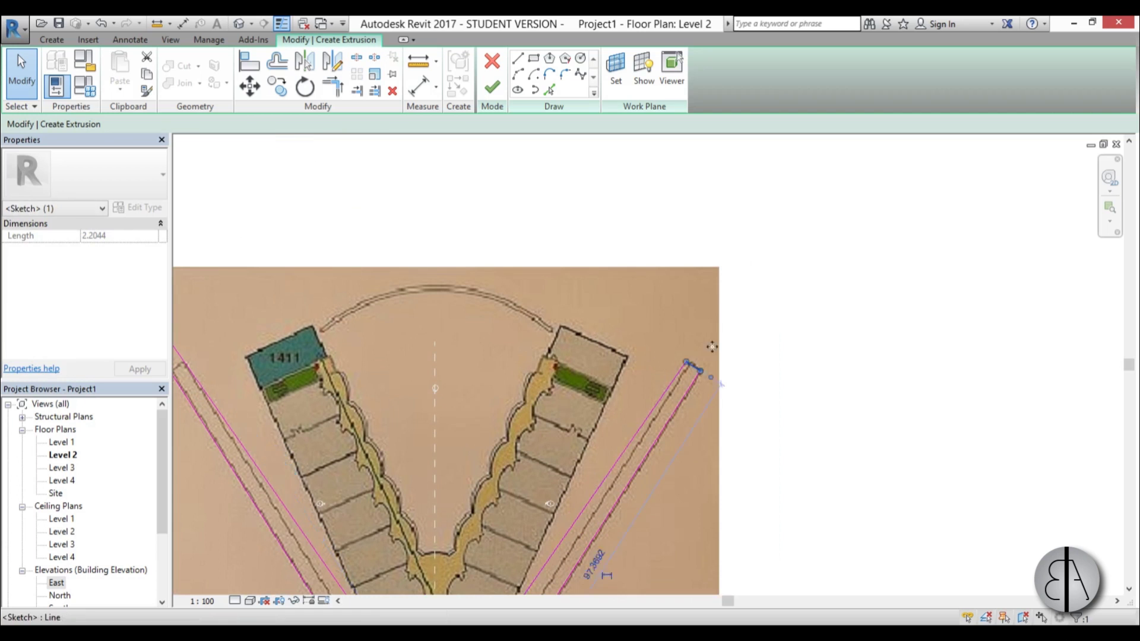
mouse_move(711, 347)
left_mouse_down()
mouse_move(824, 218)
mouse_move(814, 227)
left_mouse_up()
scroll(611, 300, "down", 4)
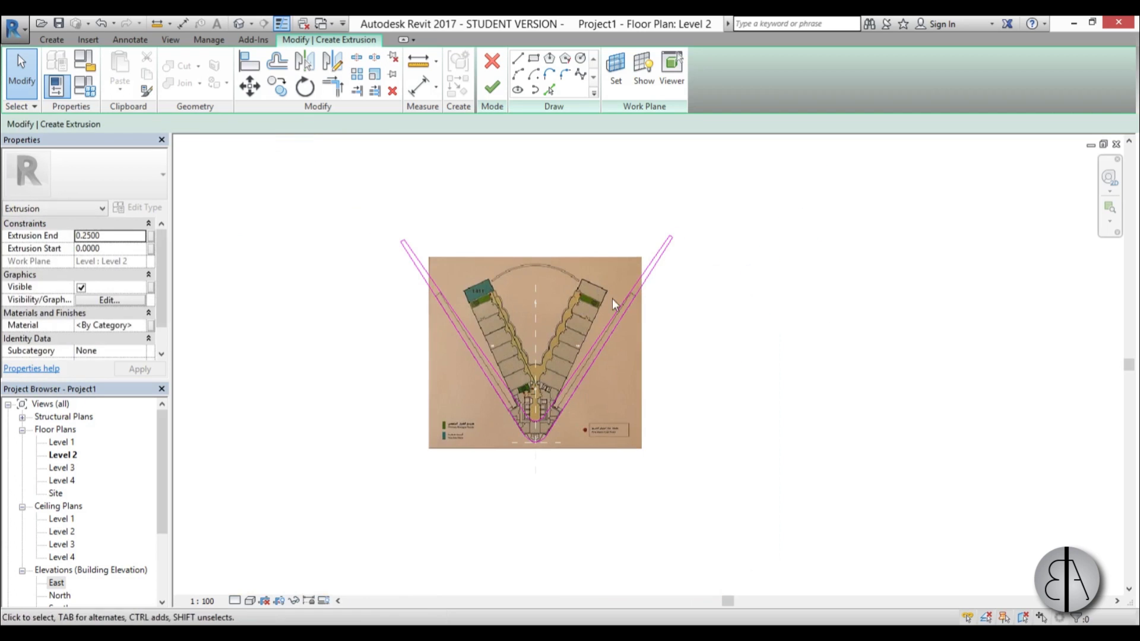
left_click(493, 88)
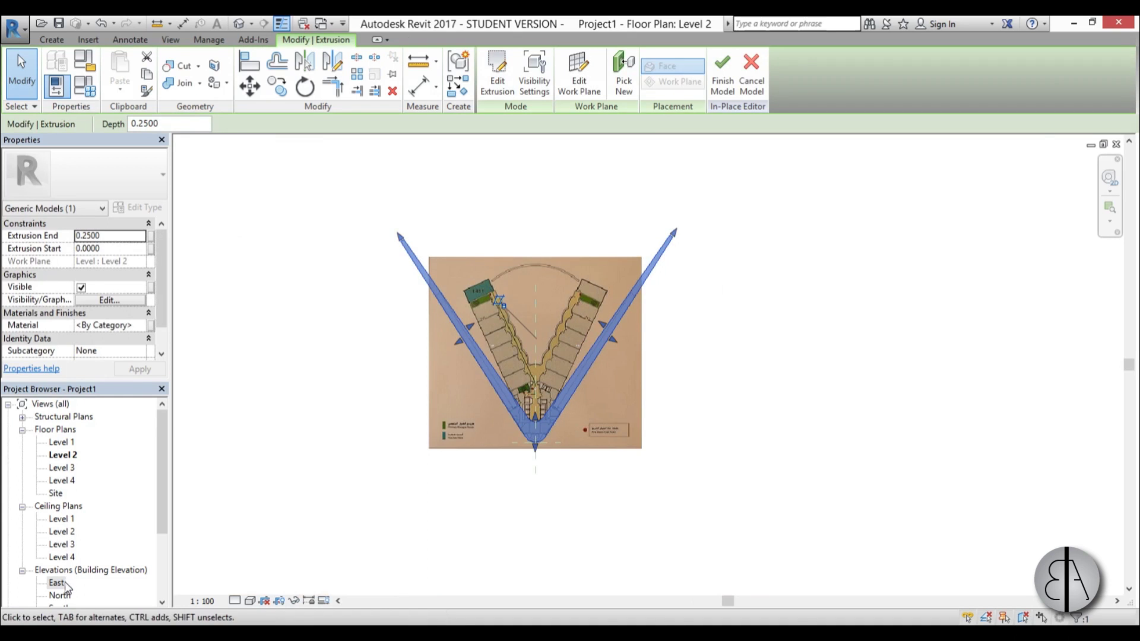
In the East elevation, stretch the extrusion down to Level 1 and up to Level 4, giving start -70 and end 209.
double_click(57, 582)
scroll(484, 348, "down", 2)
scroll(539, 377, "up", 2)
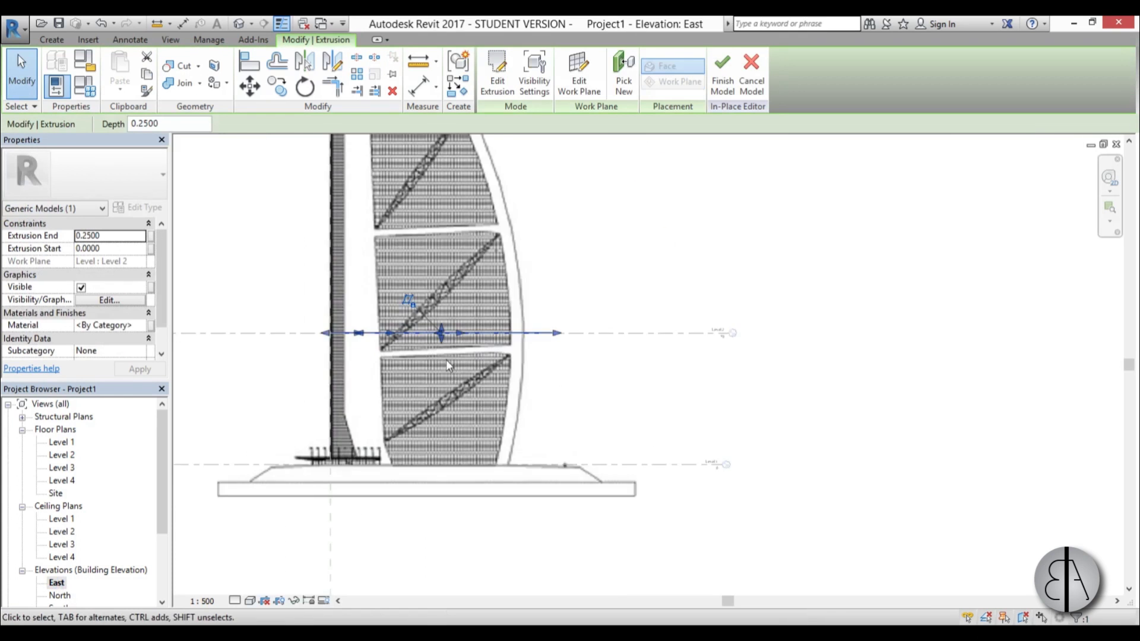
scroll(447, 365, "up", 1)
left_click_drag(441, 337, 441, 486)
scroll(562, 473, "down", 3)
left_click_drag(500, 400, 501, 190)
scroll(501, 191, "down", 2)
scroll(509, 173, "up", 3)
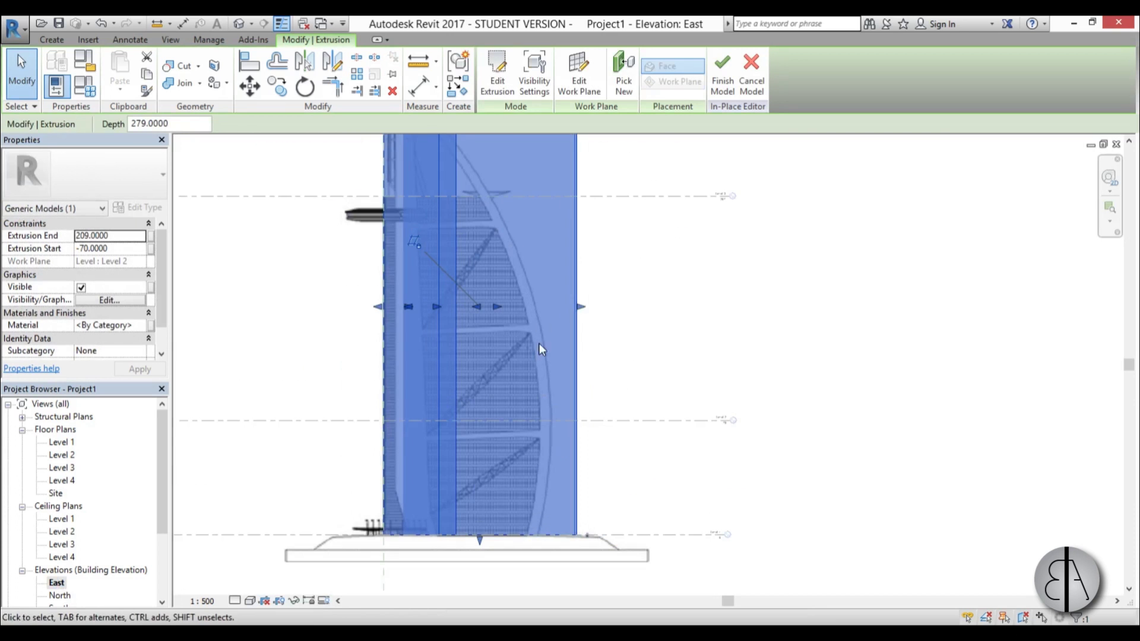
scroll(496, 340, "down", 2)
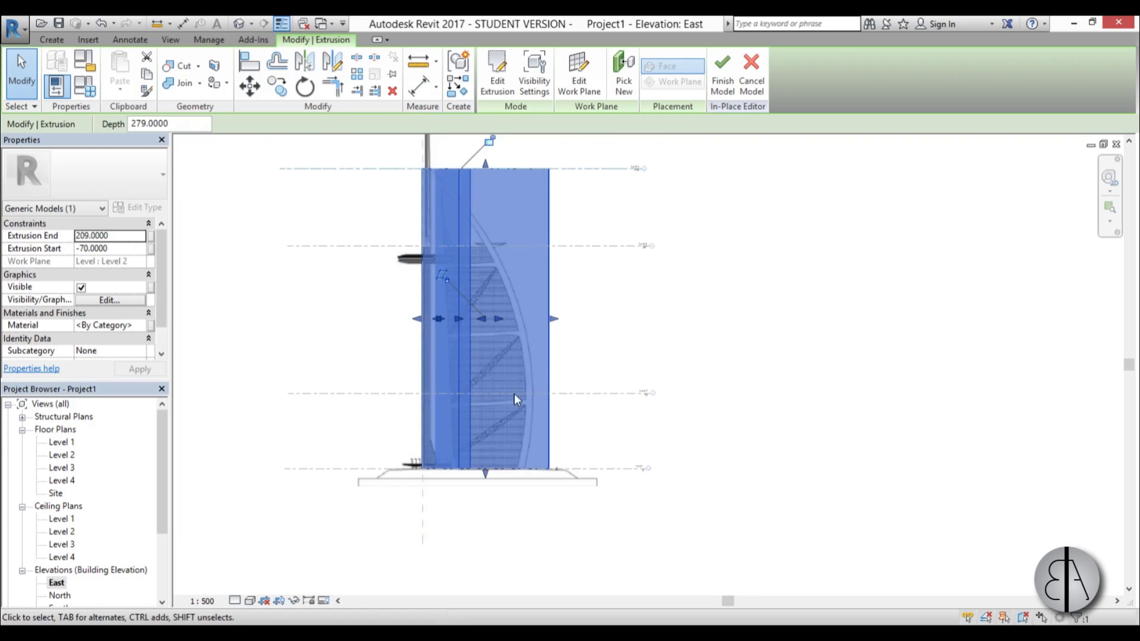
Switch the East elevation's visual style to Wireframe and deselect the extrusion.
left_click(609, 374)
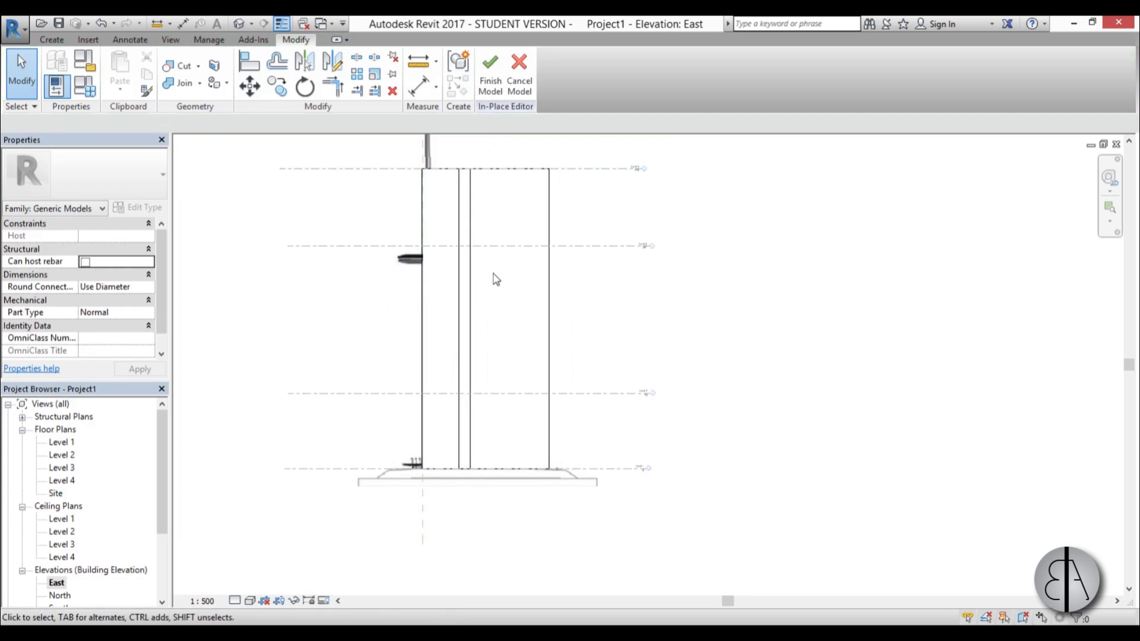
middle_click_drag(536, 349, 567, 349)
scroll(567, 350, "up", 2)
left_click(608, 333)
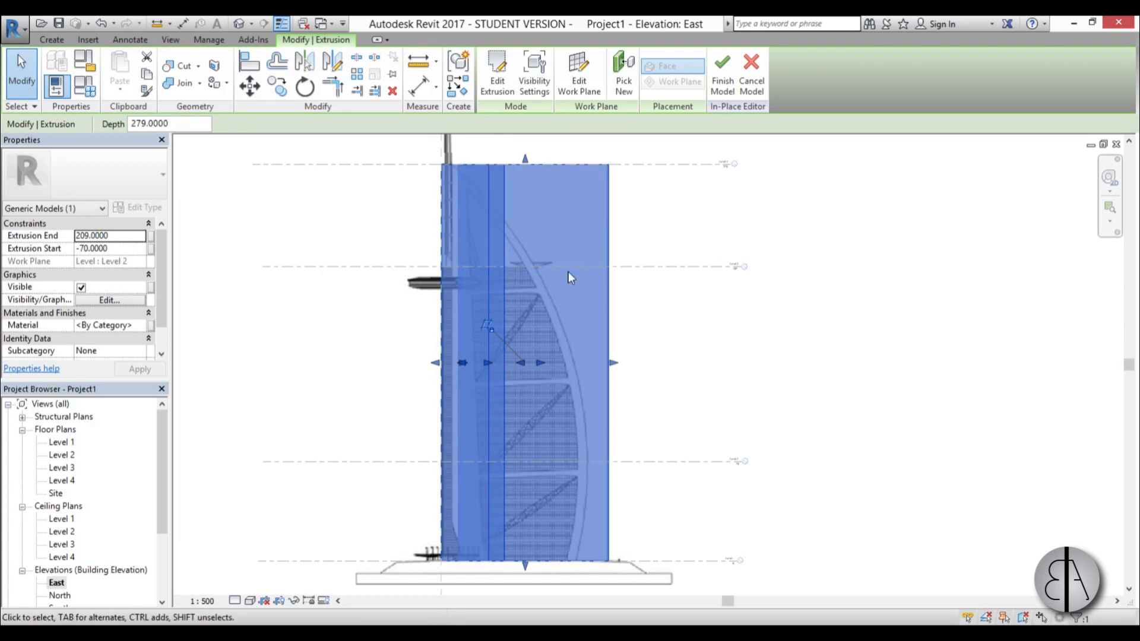
middle_click_drag(609, 522, 607, 501)
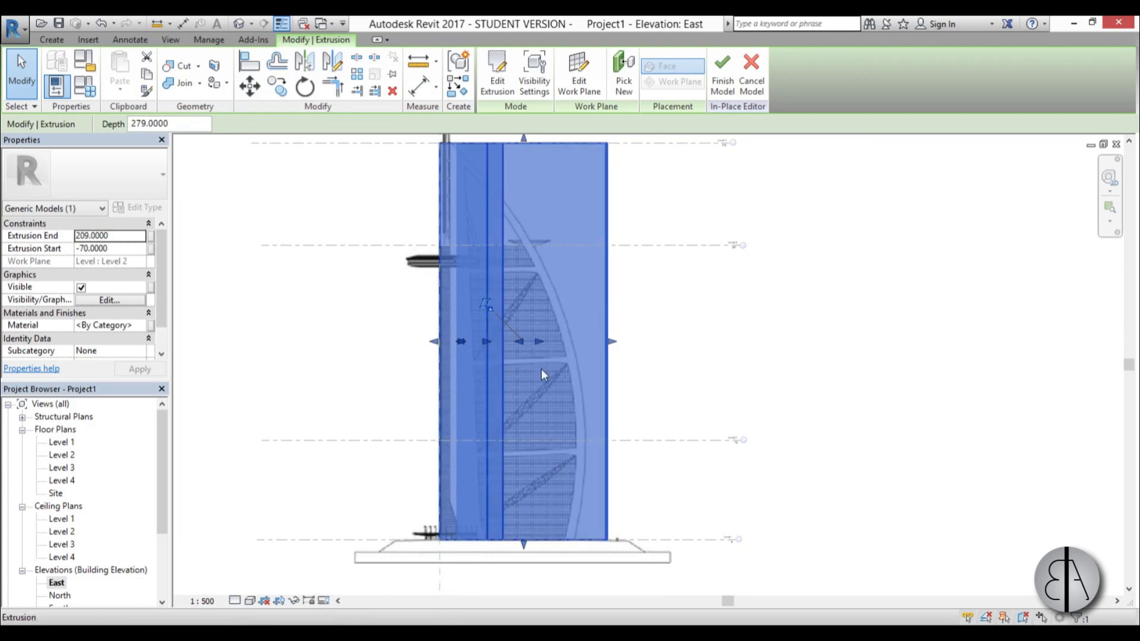
left_click(251, 600)
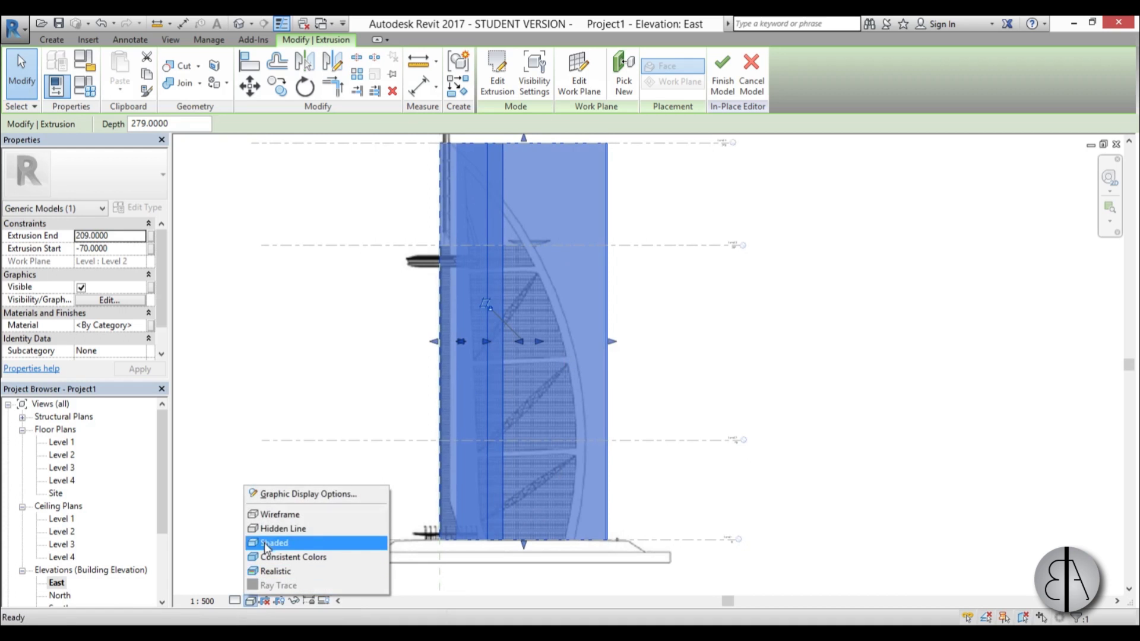
left_click(278, 517)
left_click(528, 340)
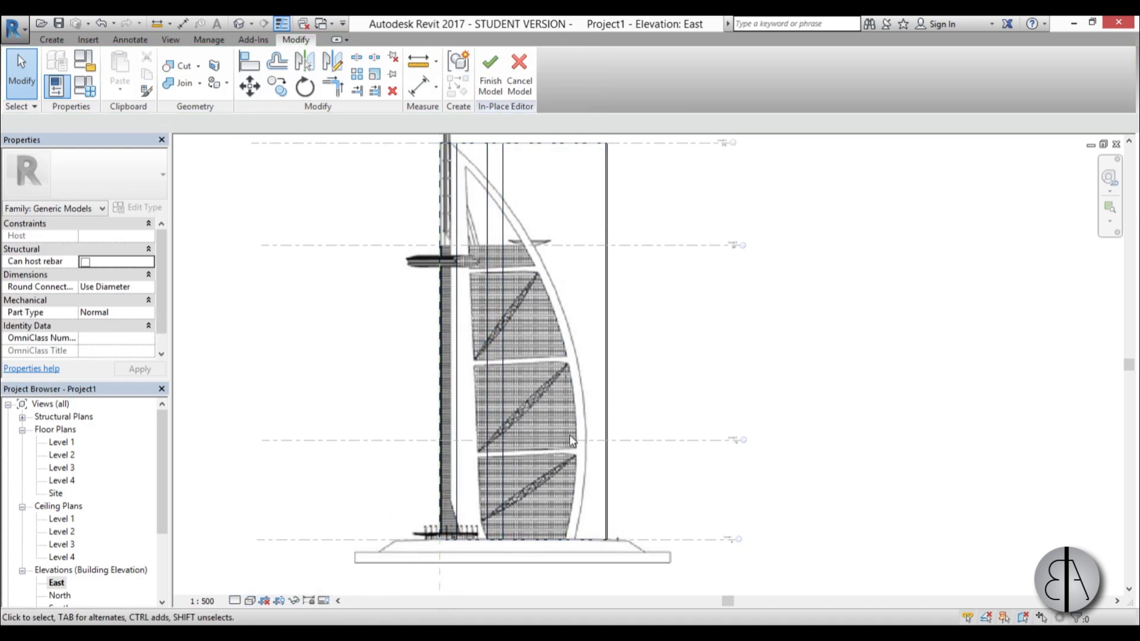
Start a void extrusion with Reference Plane : A as its work plane.
left_click(52, 39)
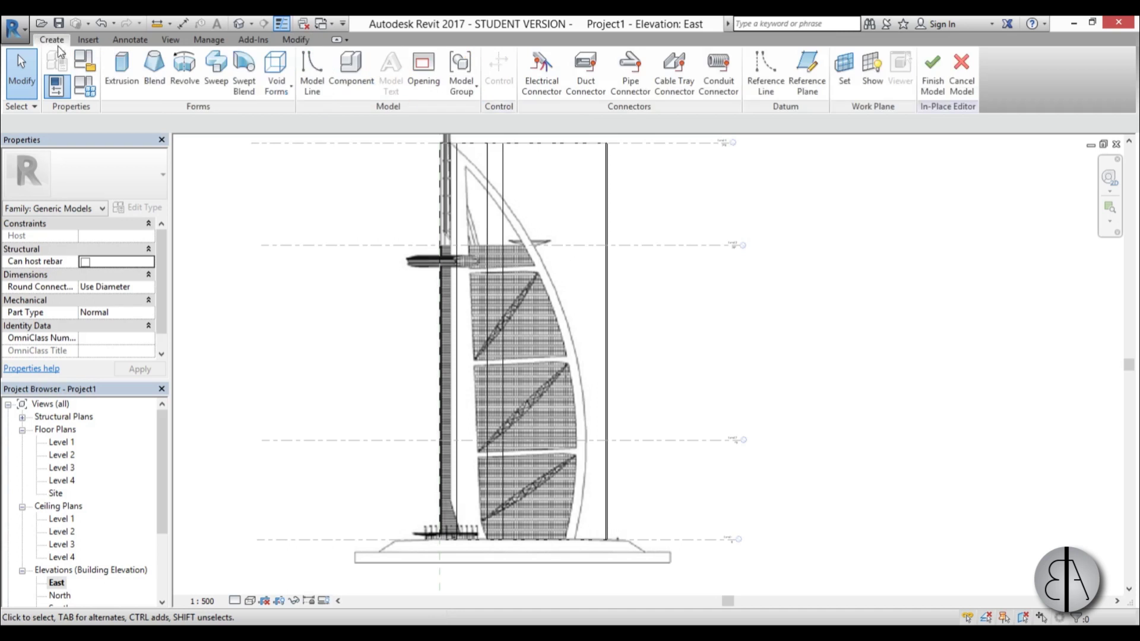
left_click(276, 74)
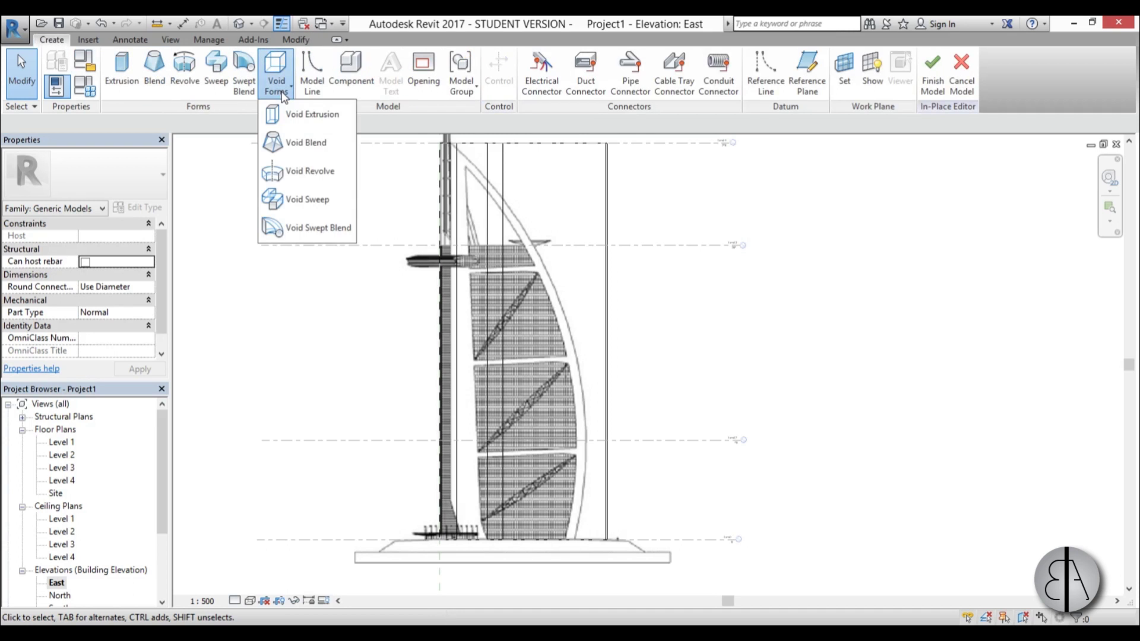
left_click(309, 114)
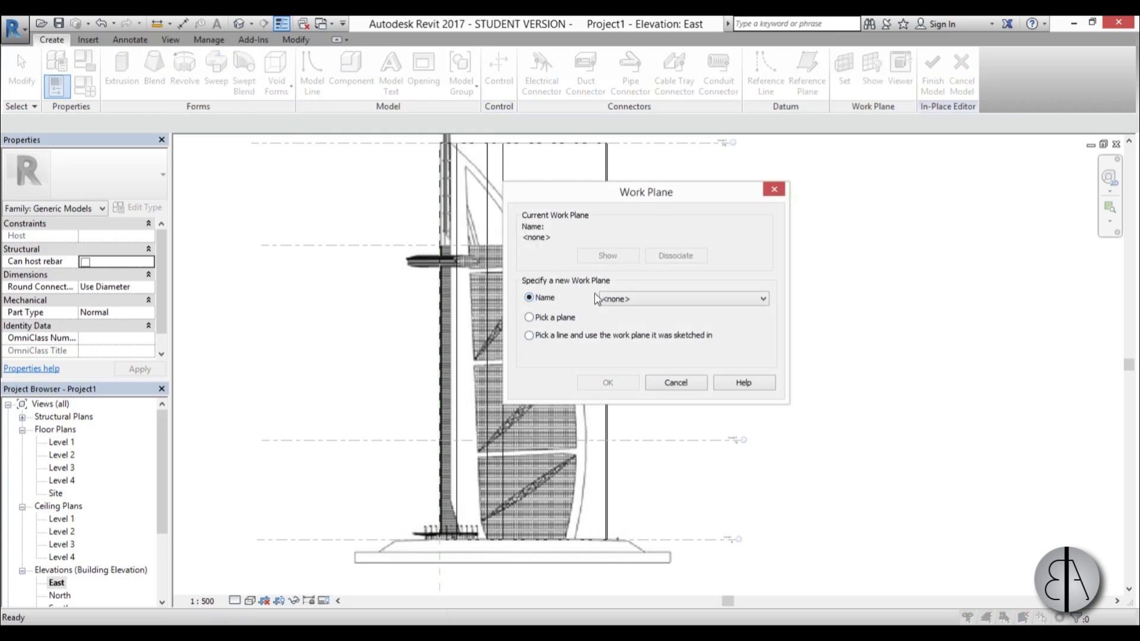
left_click(630, 303)
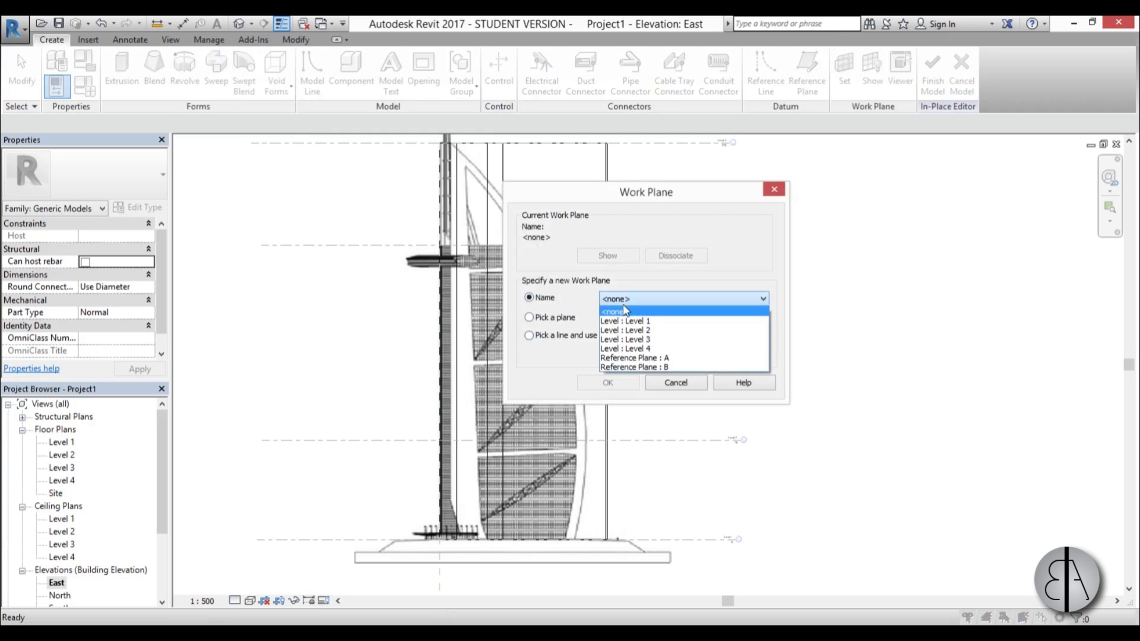
left_click(628, 359)
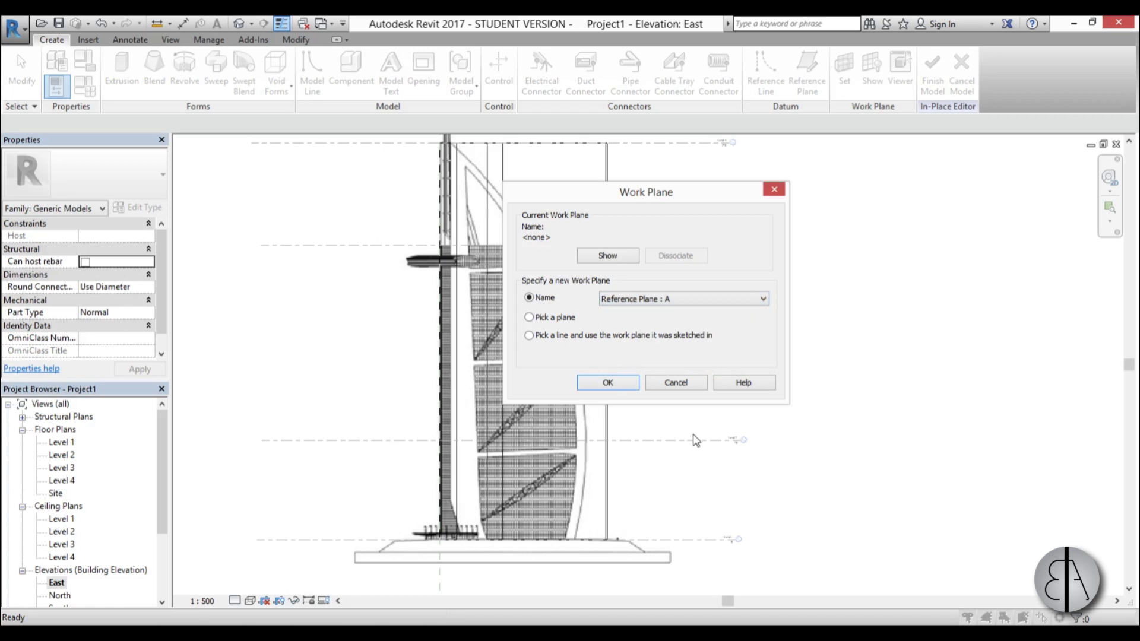
left_click(607, 383)
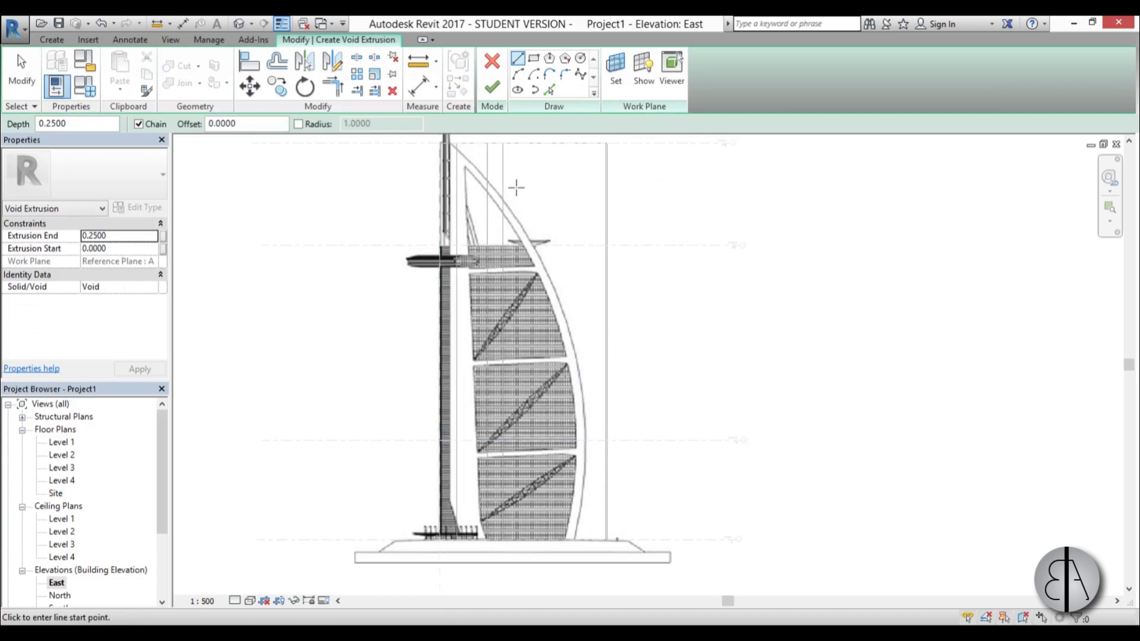
Sketch a three-point arc along the sail's outer edge, from Level 4 beside the mast down to about mid-height.
scroll(514, 184, "up", 5)
middle_click_drag(487, 238, 512, 375)
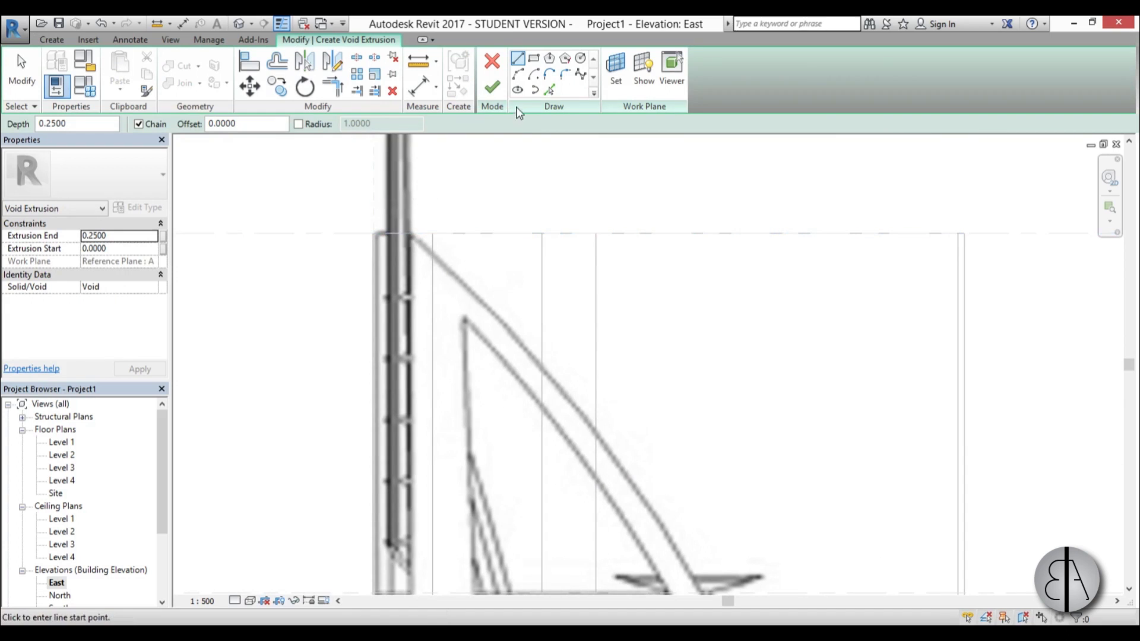
scroll(392, 231, "down", 2)
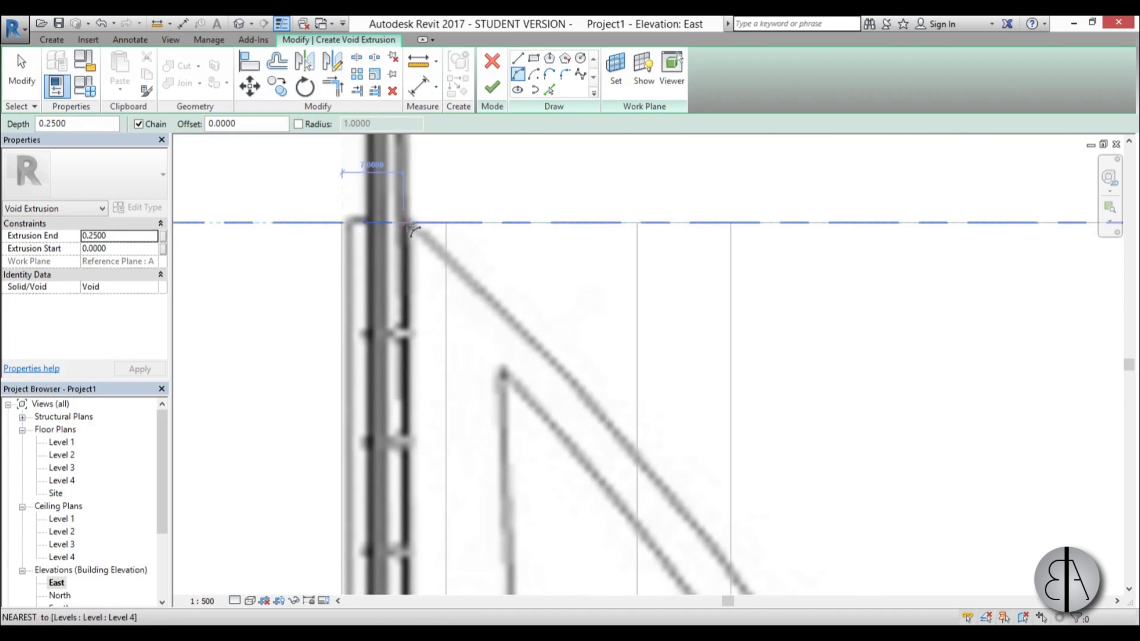
left_click(382, 224)
scroll(389, 223, "down", 2)
scroll(573, 483, "up", 3)
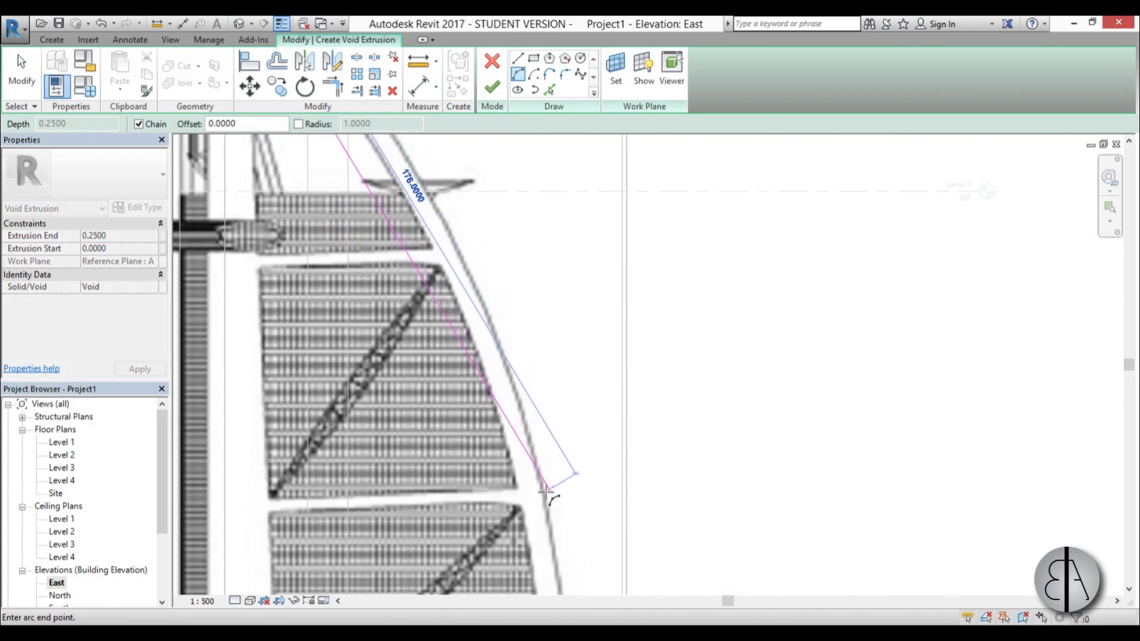
scroll(546, 497, "up", 3)
left_click(545, 495)
scroll(545, 495, "down", 3)
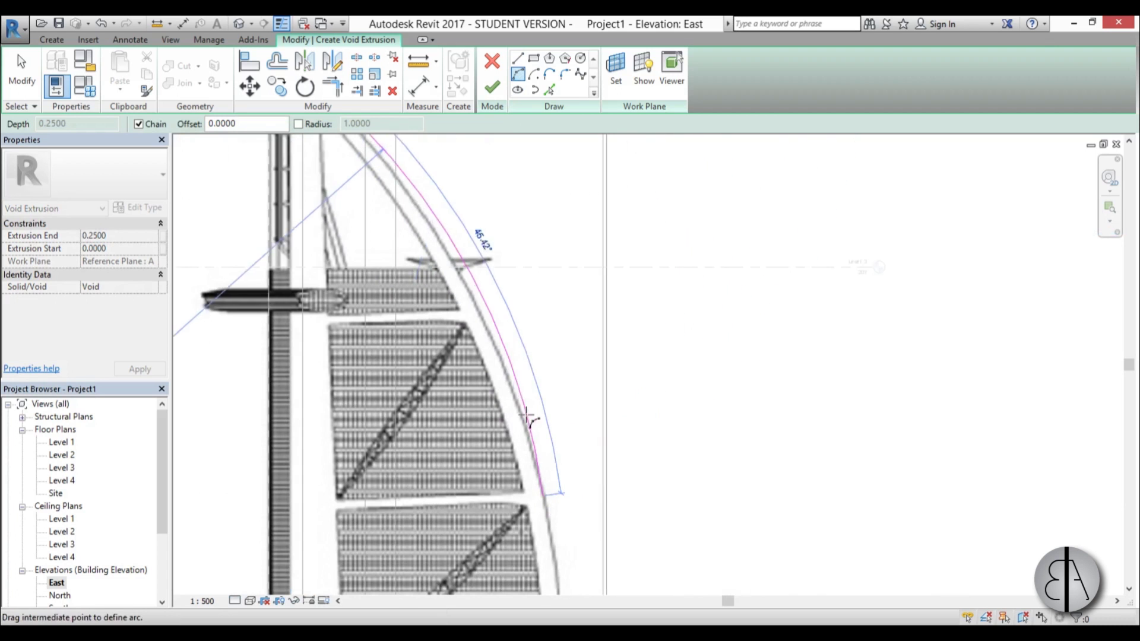
left_click(455, 268)
scroll(585, 478, "down", 2)
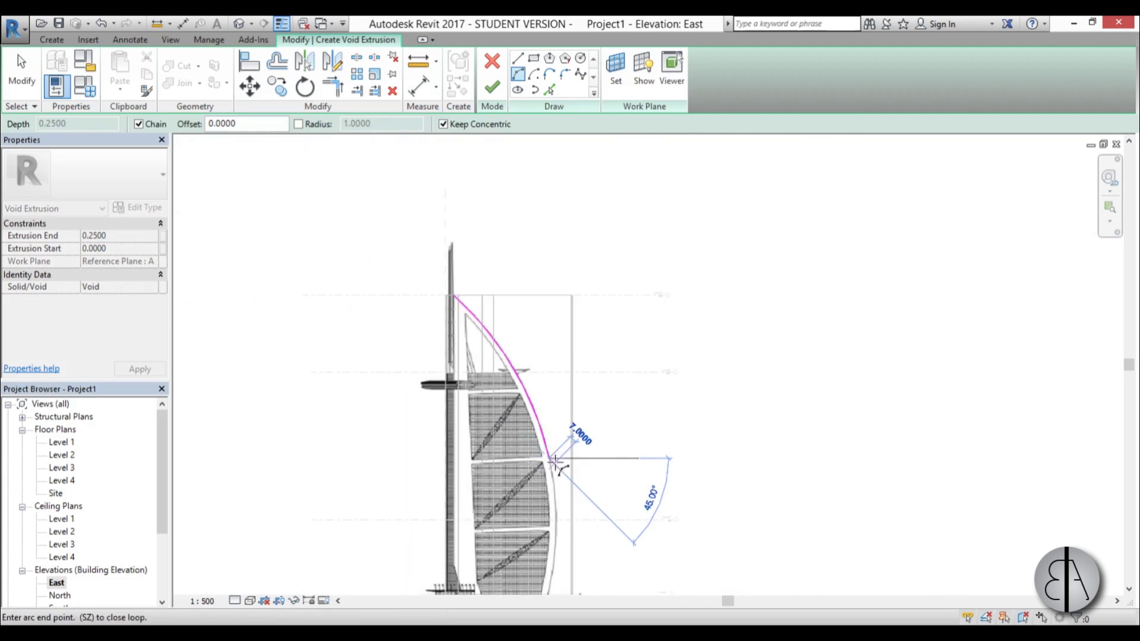
Sketch a second arc continuing along the sail's outer edge from the first arc's end down to Level 1.
scroll(553, 484, "up", 5)
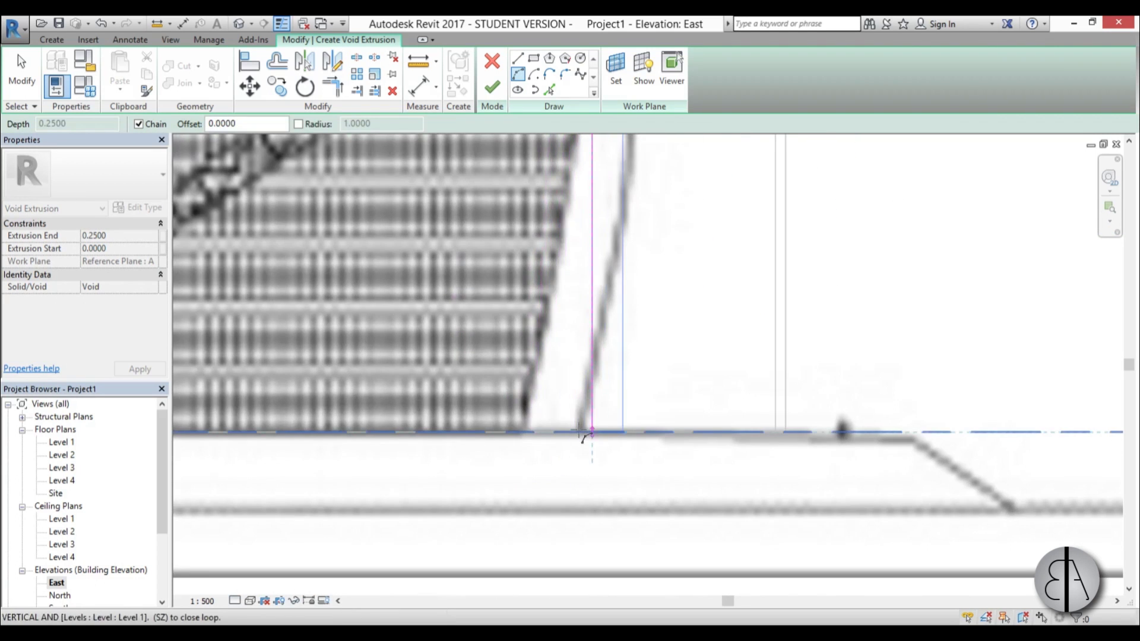
scroll(580, 436, "up", 2)
left_click(583, 435)
scroll(583, 435, "down", 6)
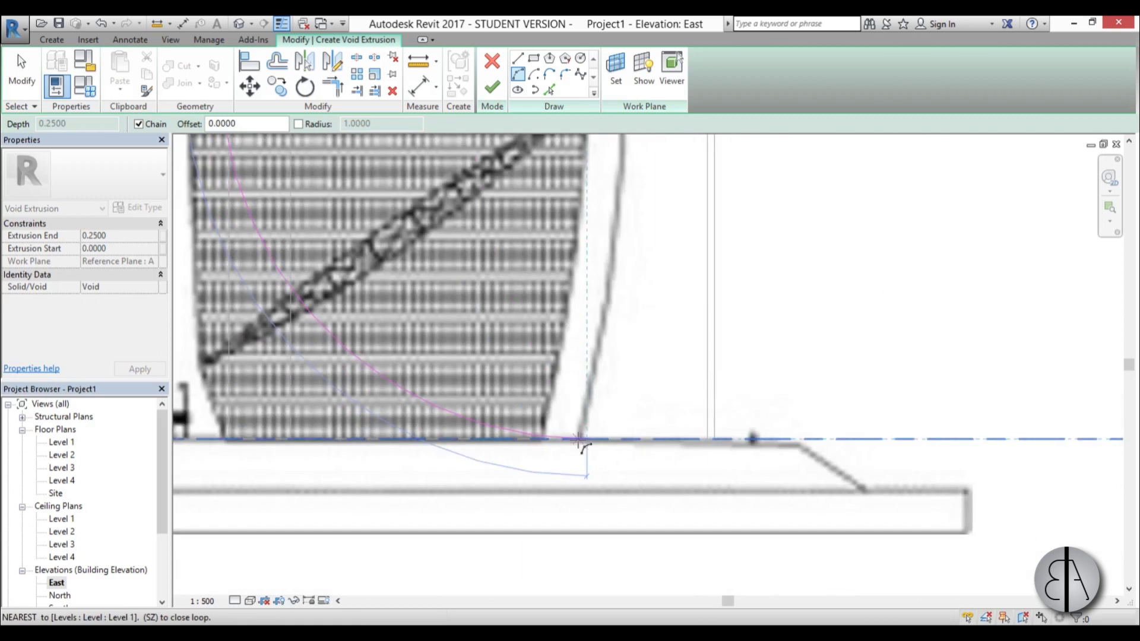
scroll(611, 254, "up", 3)
left_click(618, 255)
scroll(594, 377, "down", 4)
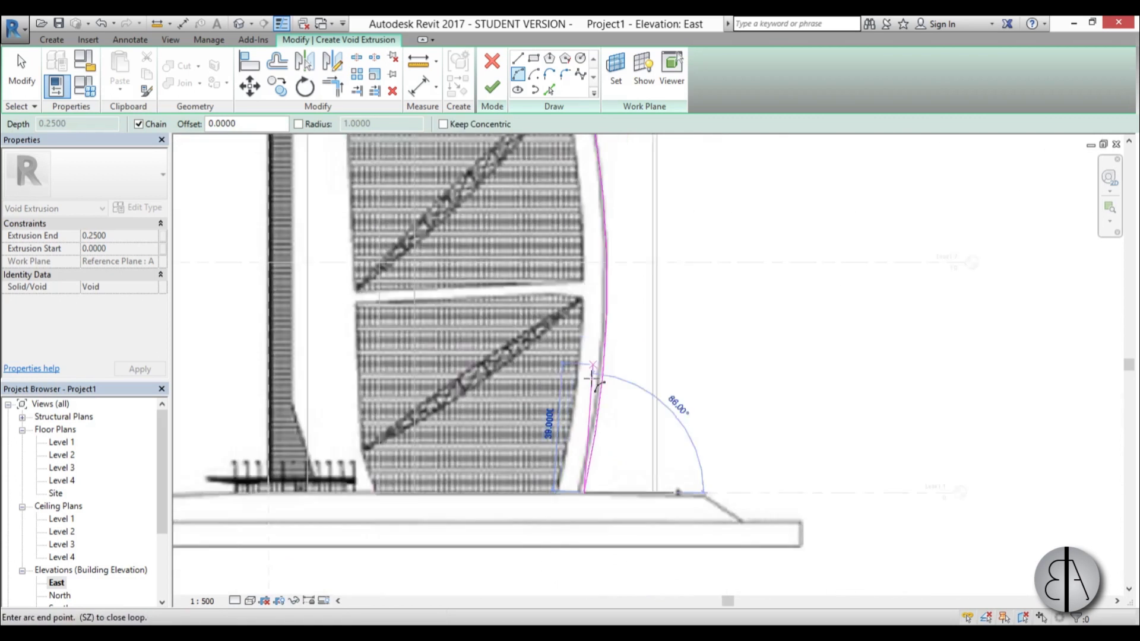
Sketch an arc up the inner edge of the sail's curved frame, from Level 1 along the lower facade panels.
scroll(606, 407, "up", 3)
scroll(606, 409, "up", 2)
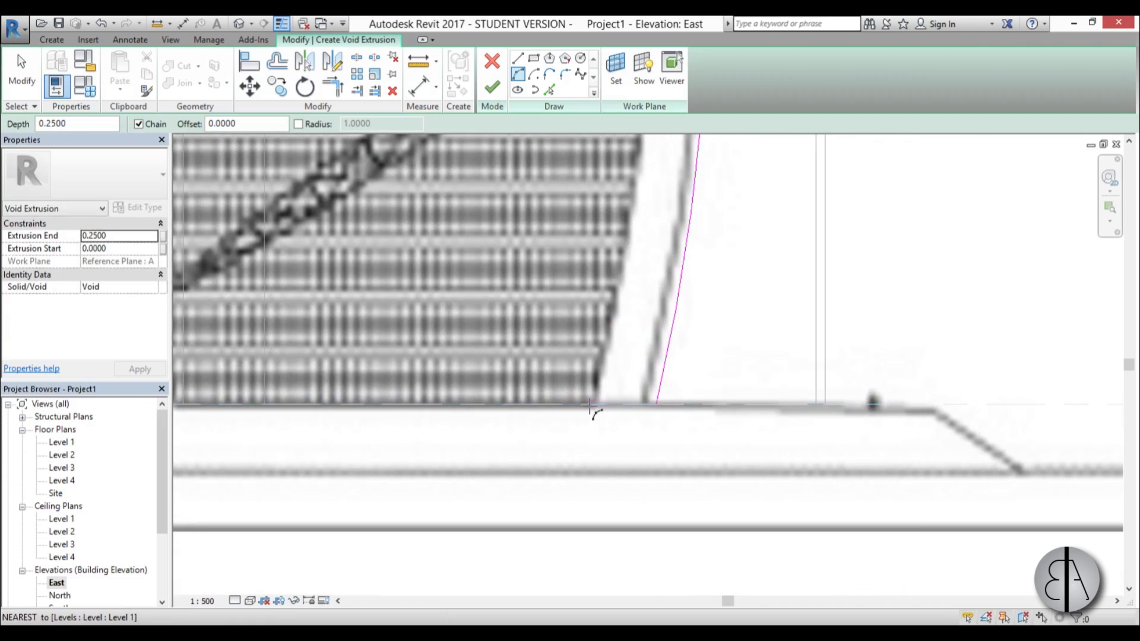
left_click(592, 410)
scroll(591, 410, "down", 4)
scroll(509, 295, "up", 5)
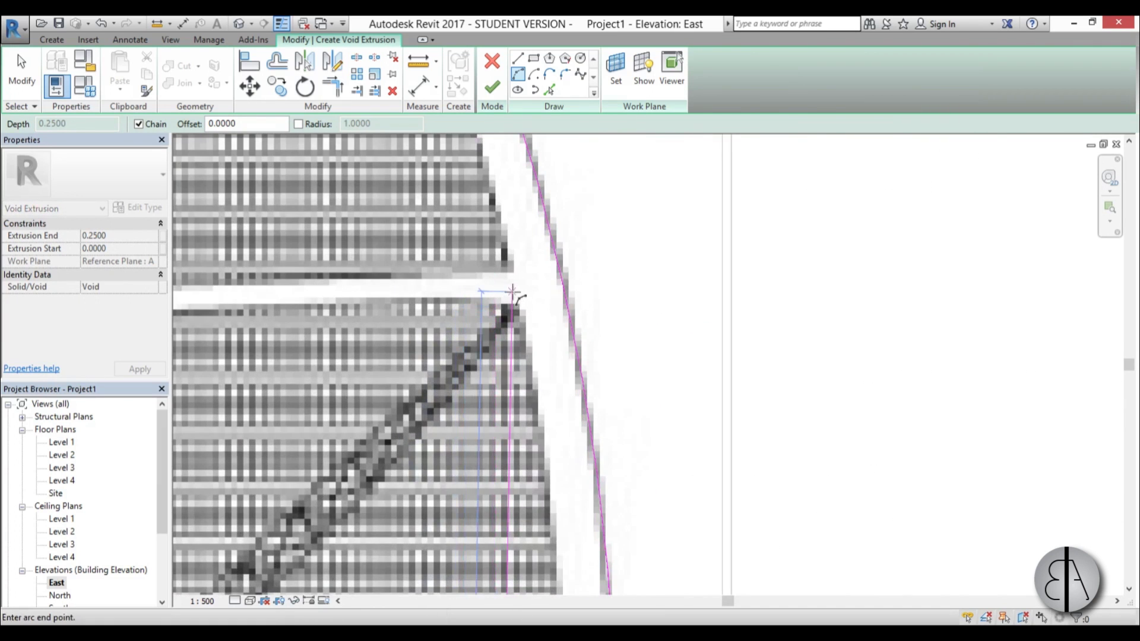
scroll(512, 292, "up", 2)
scroll(518, 289, "down", 4)
scroll(535, 466, "up", 2)
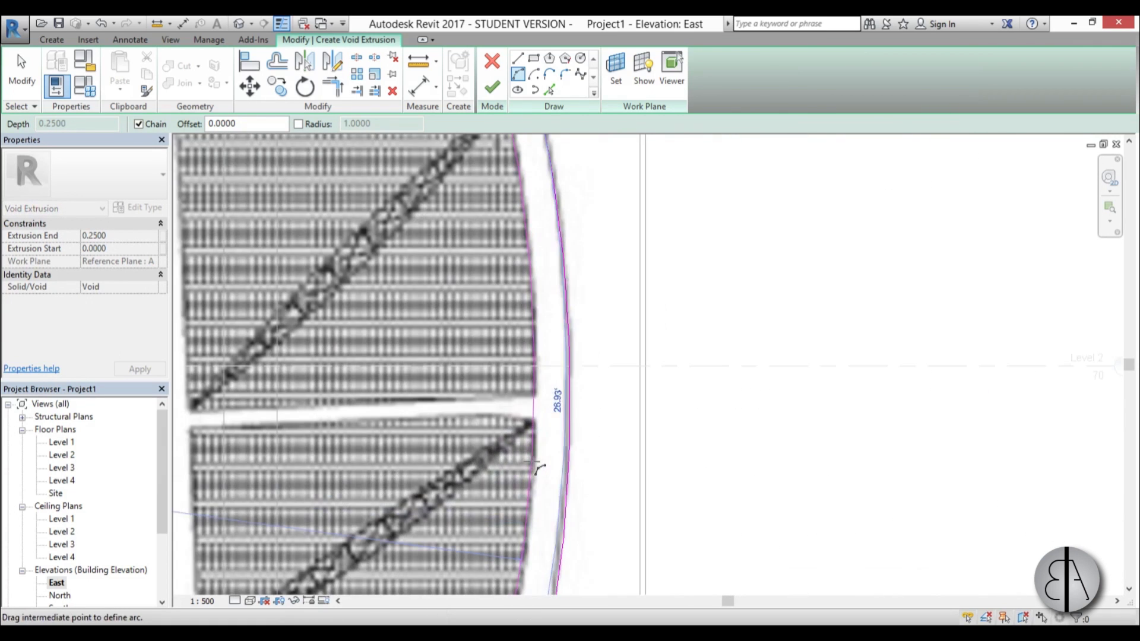
left_click(538, 440)
Sketch another arc from the inner arc's upper end along the frame's inner edge to its upper tip.
scroll(543, 442, "down", 3)
scroll(469, 308, "up", 5)
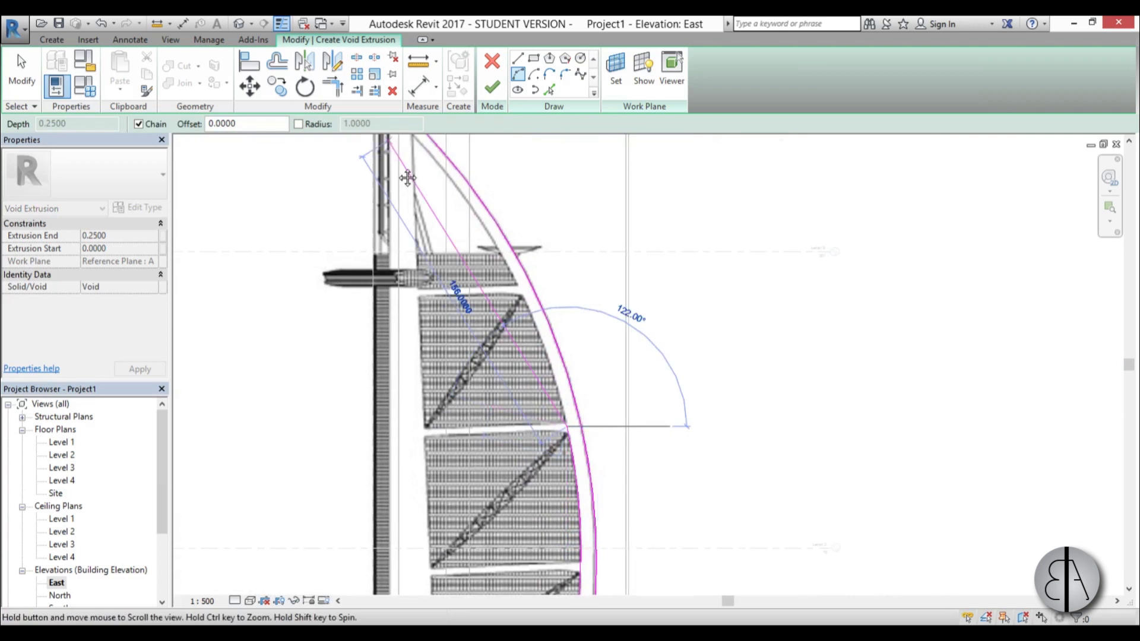
scroll(533, 340, "up", 3)
left_click(562, 348)
scroll(472, 303, "down", 6)
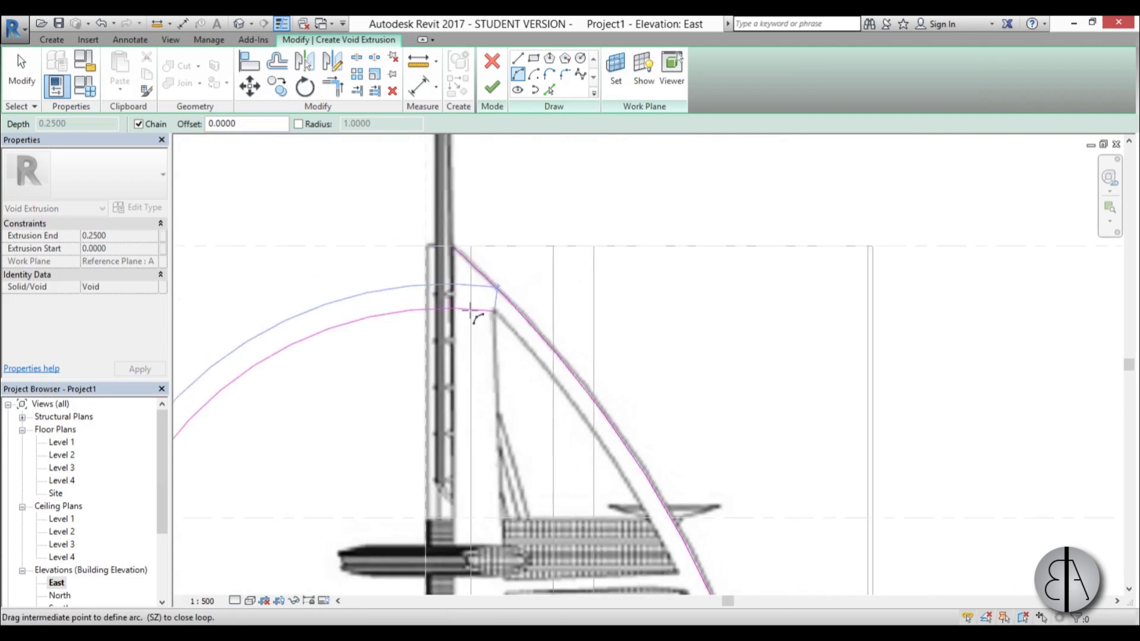
scroll(555, 415, "up", 1)
scroll(557, 418, "up", 2)
scroll(557, 417, "down", 3)
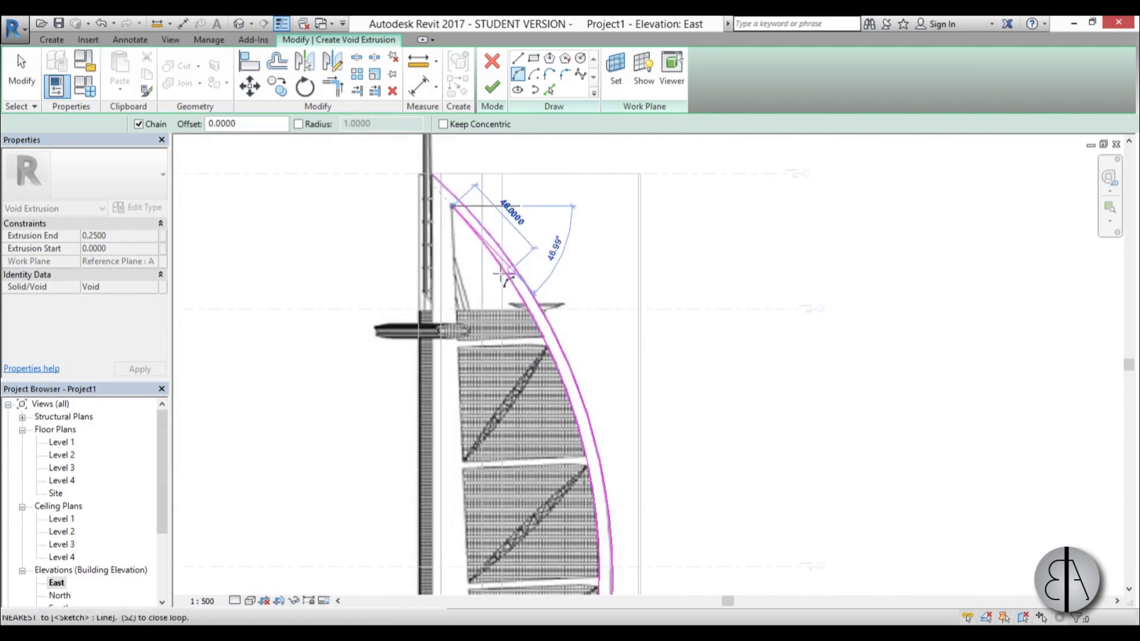
Draw a straight line from the inner arc's upper tip down to Level 1, then along Level 1 to the inner arc's lower end.
left_click(516, 58)
scroll(451, 469, "down", 2)
scroll(446, 471, "up", 3)
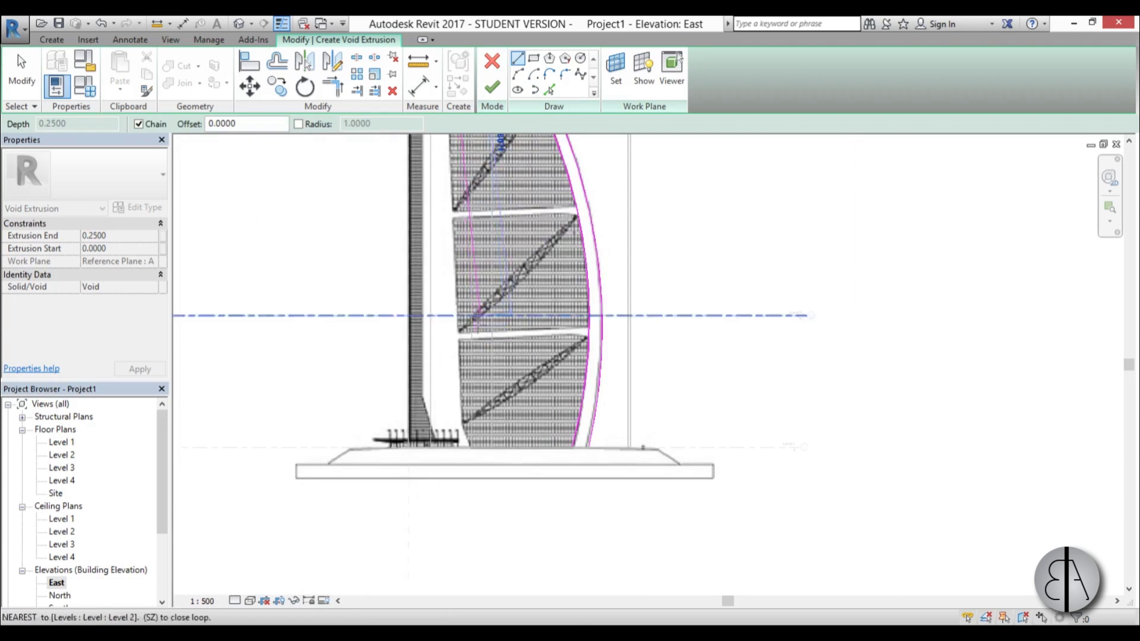
scroll(462, 454, "up", 2)
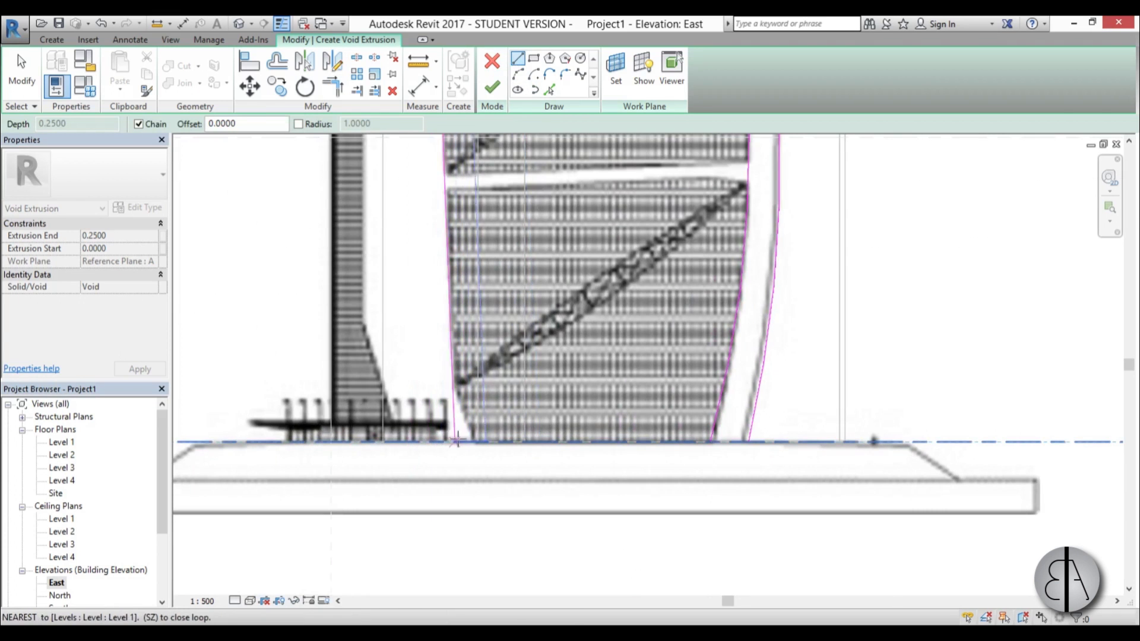
left_click(458, 442)
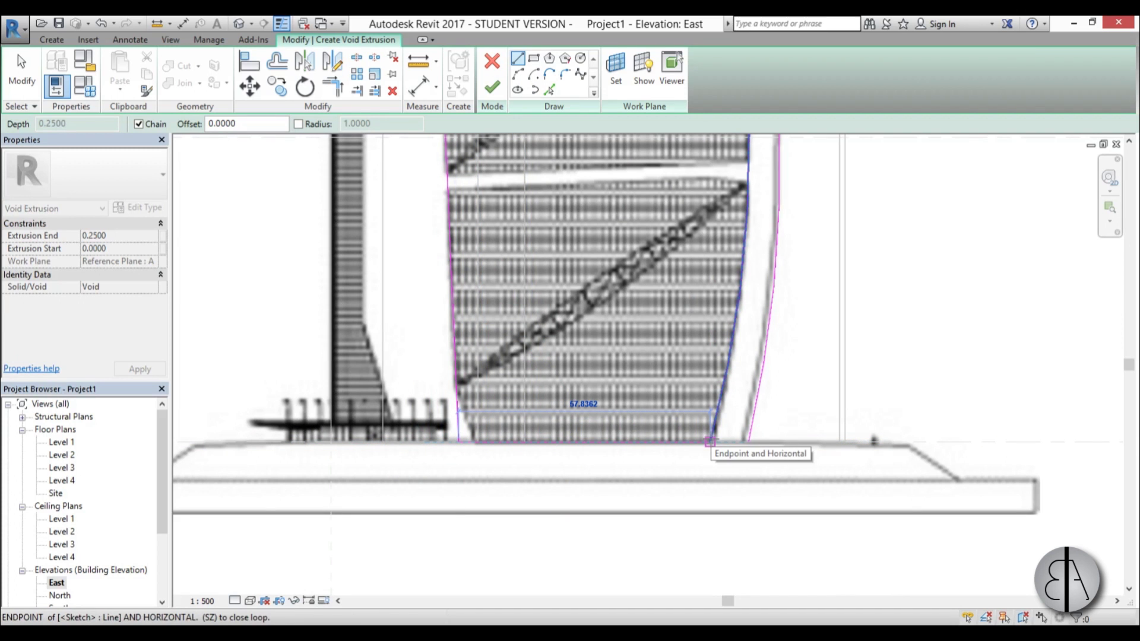
left_click(710, 440)
Draw two lines across the facade along the upper and lower edges of the lowest white band.
scroll(653, 451, "down", 3)
scroll(527, 414, "up", 5)
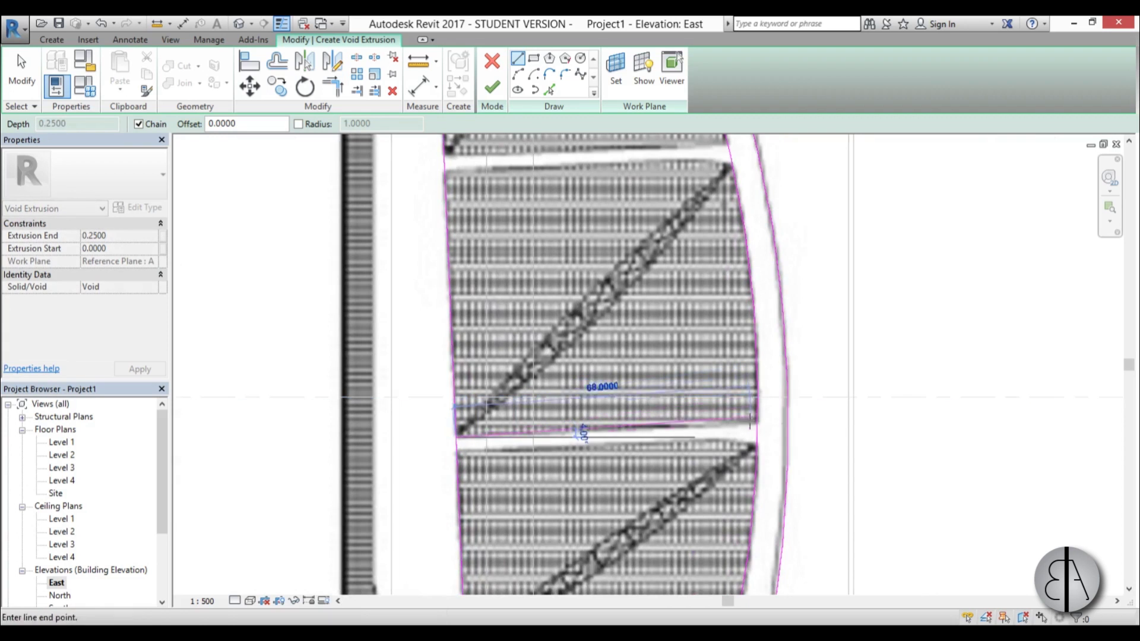
scroll(736, 429, "up", 2)
left_click(296, 464)
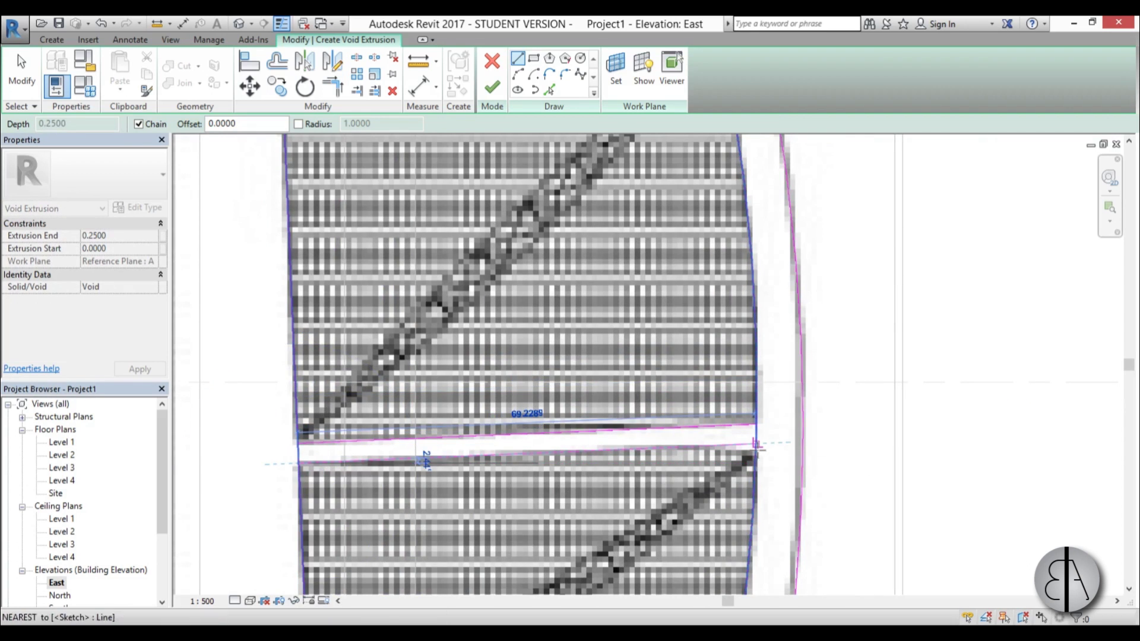
left_click(755, 444)
key("Escape")
Draw two lines along the upper and lower edges of the middle white band, from the straight inner edge to the curved edge.
scroll(552, 361, "down", 3)
middle_click_drag(452, 232, 457, 445)
scroll(457, 445, "up", 2)
left_click(419, 423)
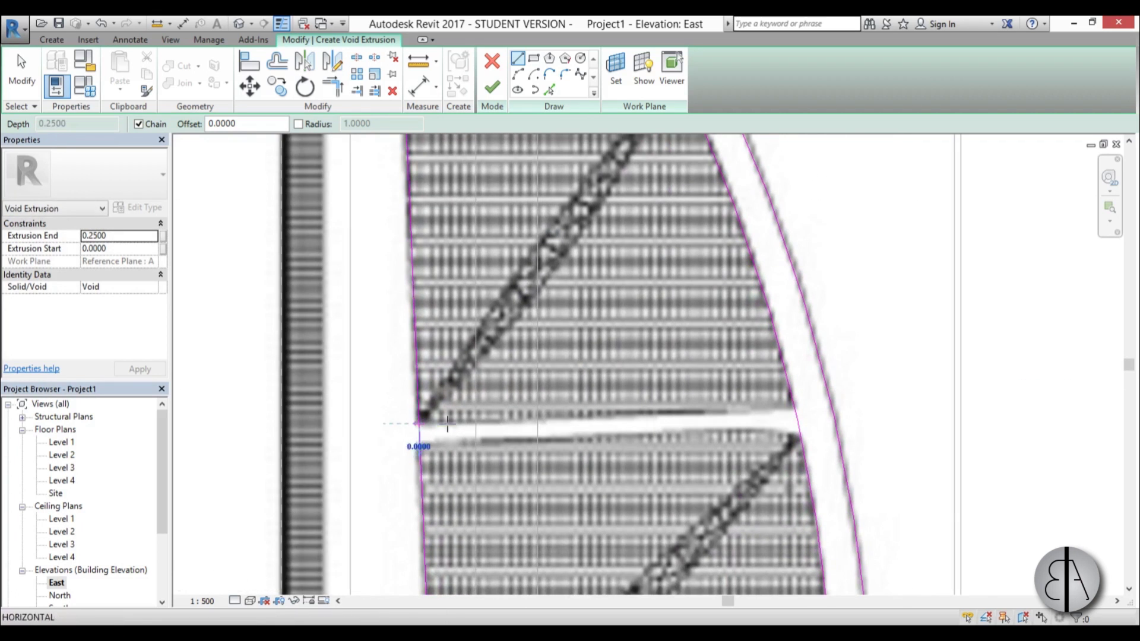
left_click(447, 424)
left_click(795, 408)
key("Escape")
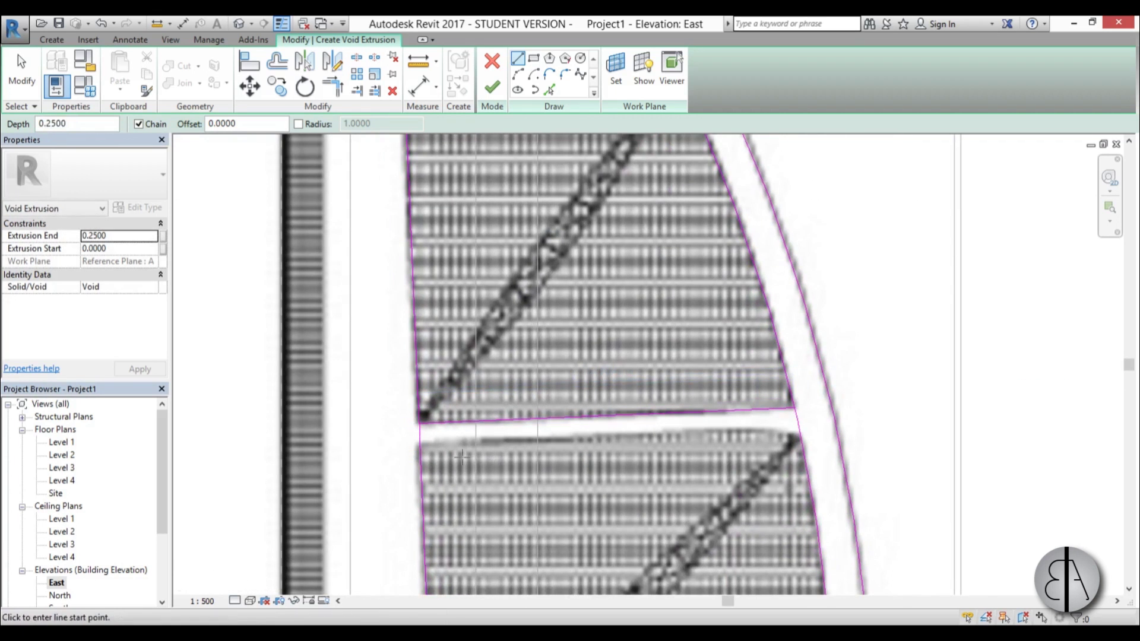
left_click(420, 446)
left_click(798, 432)
key("Escape")
Draw two lines along the upper and lower edges of the topmost white band, just below the helipad level.
scroll(570, 285, "down", 3)
middle_click_drag(570, 285, 599, 506)
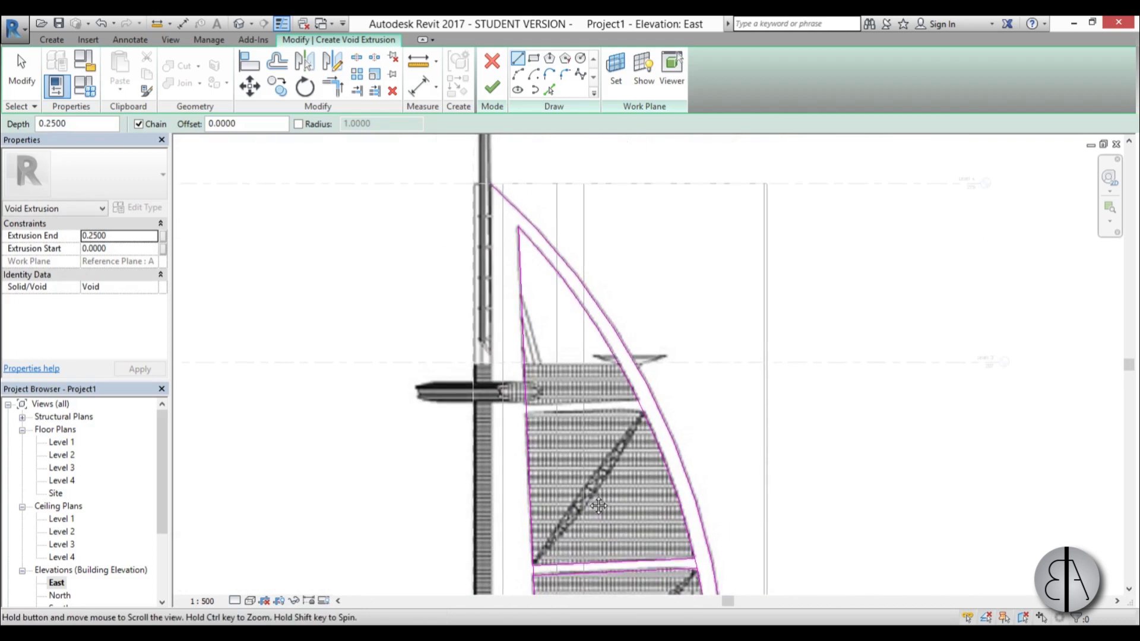
scroll(530, 385, "up", 4)
left_click(514, 437)
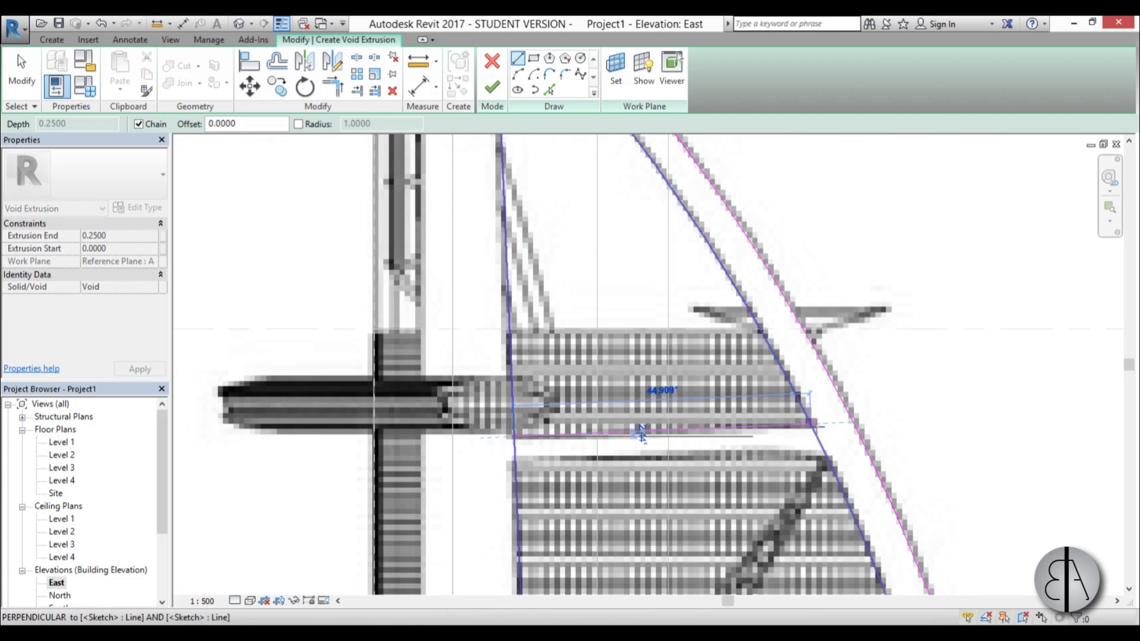
left_click(810, 424)
key("Escape")
left_click(514, 462)
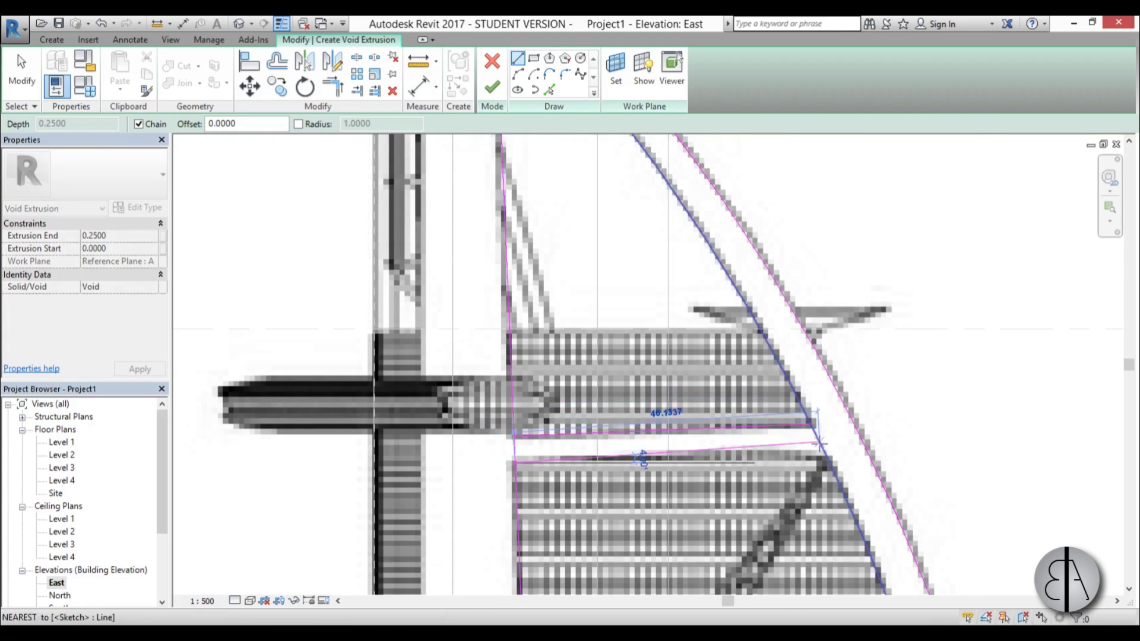
left_click(825, 453)
key("Escape")
key("Escape")
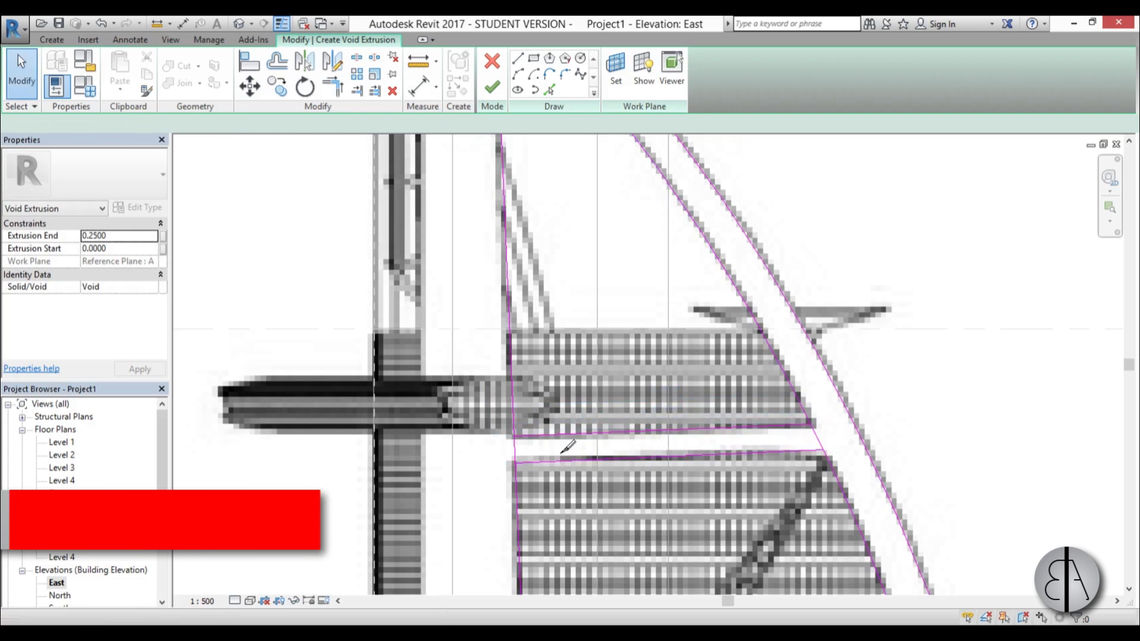
Split the straight and curved edges of the inner outline between the paired lines at all three white bands.
key("s")
key("l")
scroll(510, 445, "up", 1)
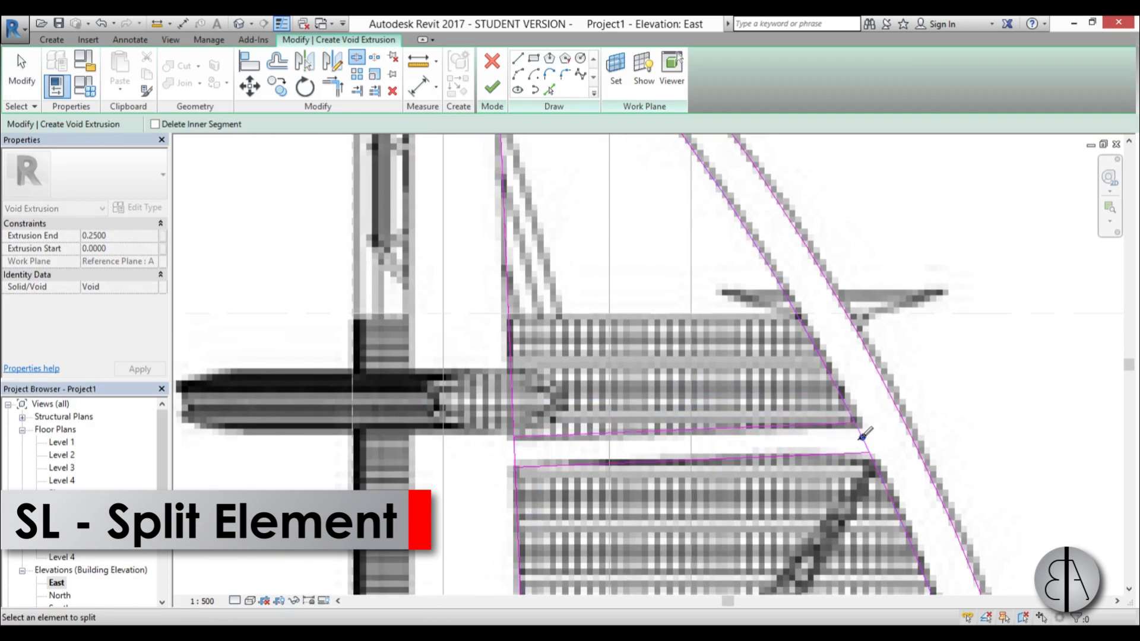
scroll(668, 336, "down", 4)
middle_click_drag(657, 453, 578, 279)
scroll(554, 372, "up", 3)
left_click(526, 345)
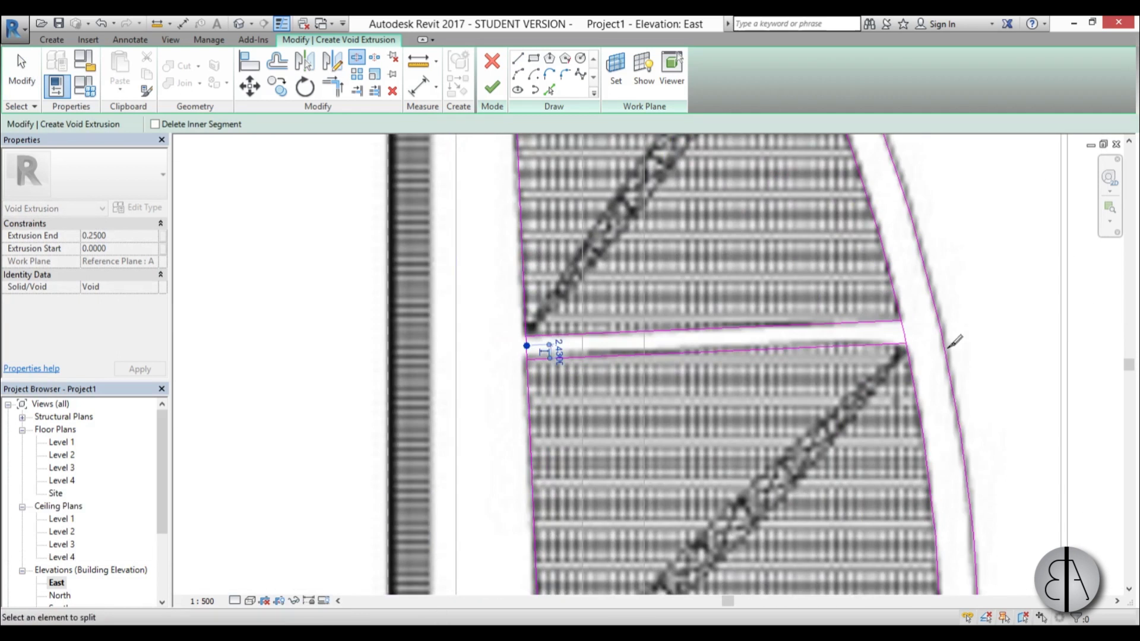
scroll(902, 336, "down", 3)
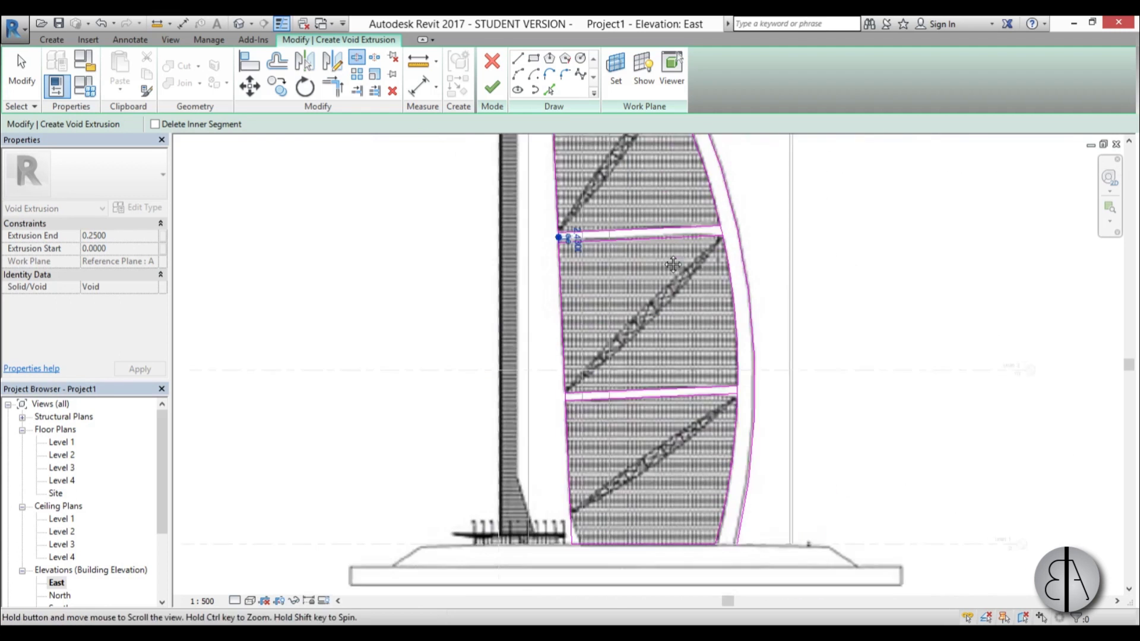
scroll(516, 350, "up", 3)
scroll(818, 342, "up", 2)
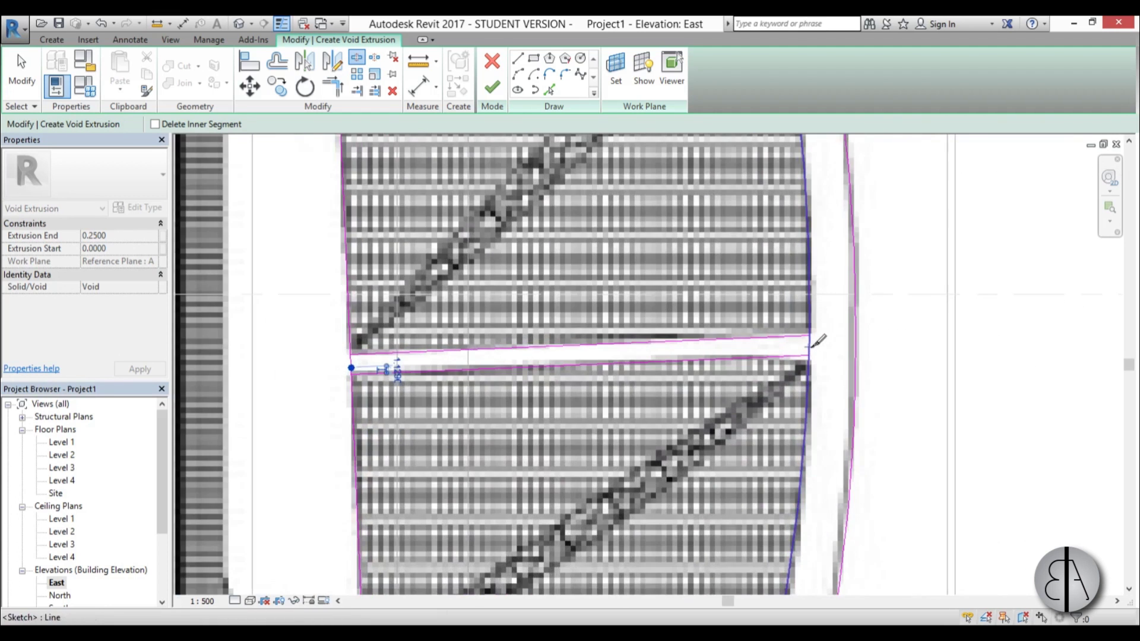
key("Escape")
Trim the split edges to the two lines of the lowest white band, opening the gap between the panels.
key("t")
key("r")
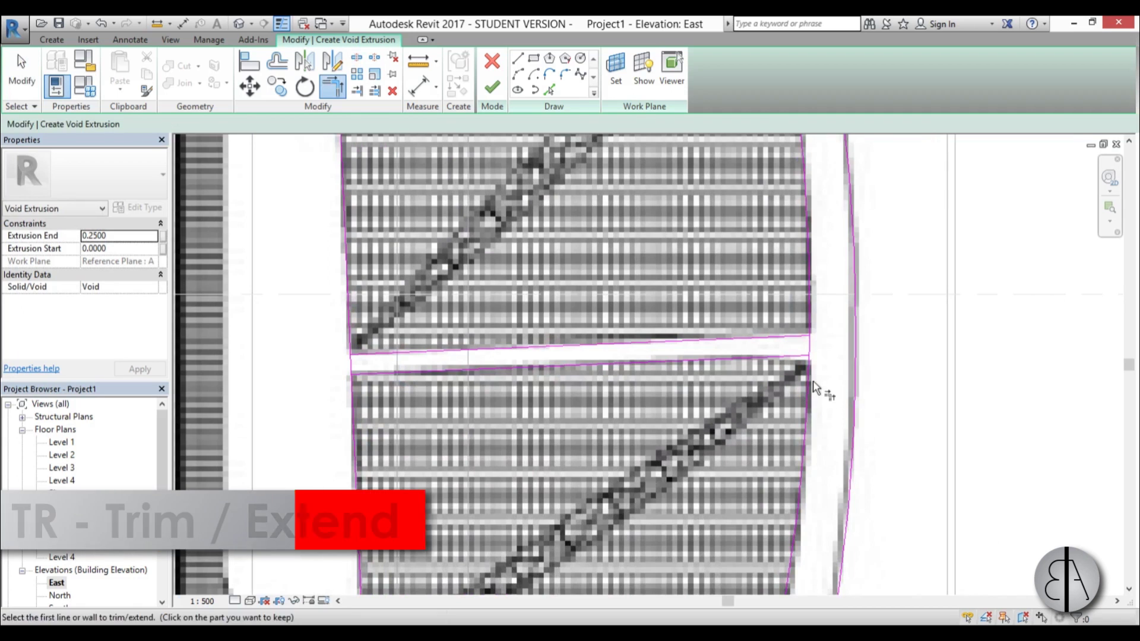
left_click(801, 339)
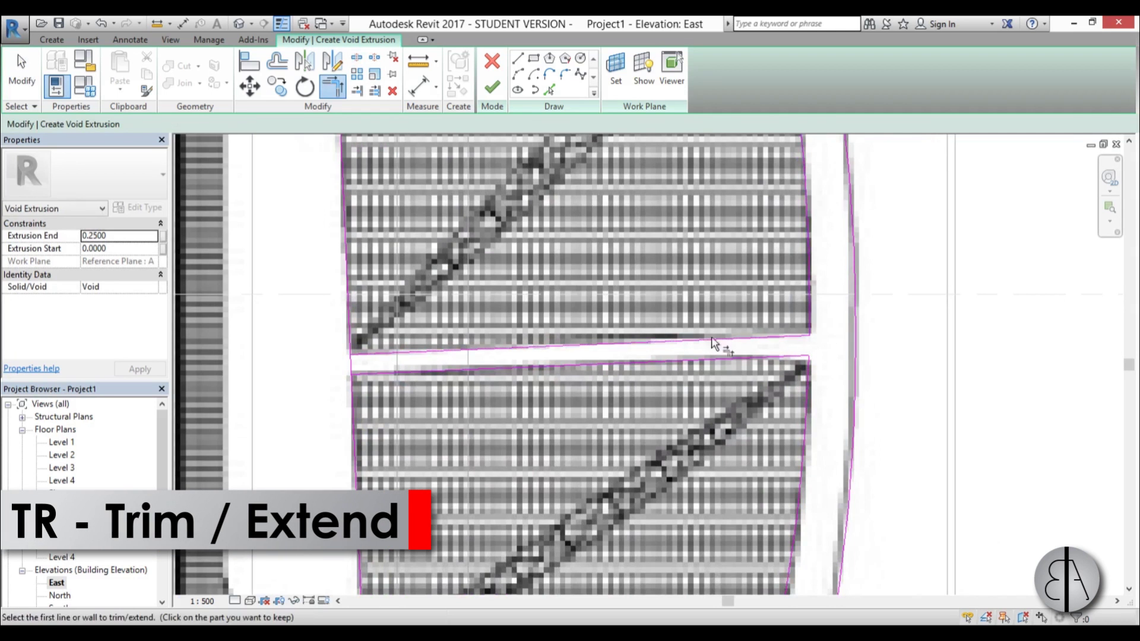
left_click(358, 375)
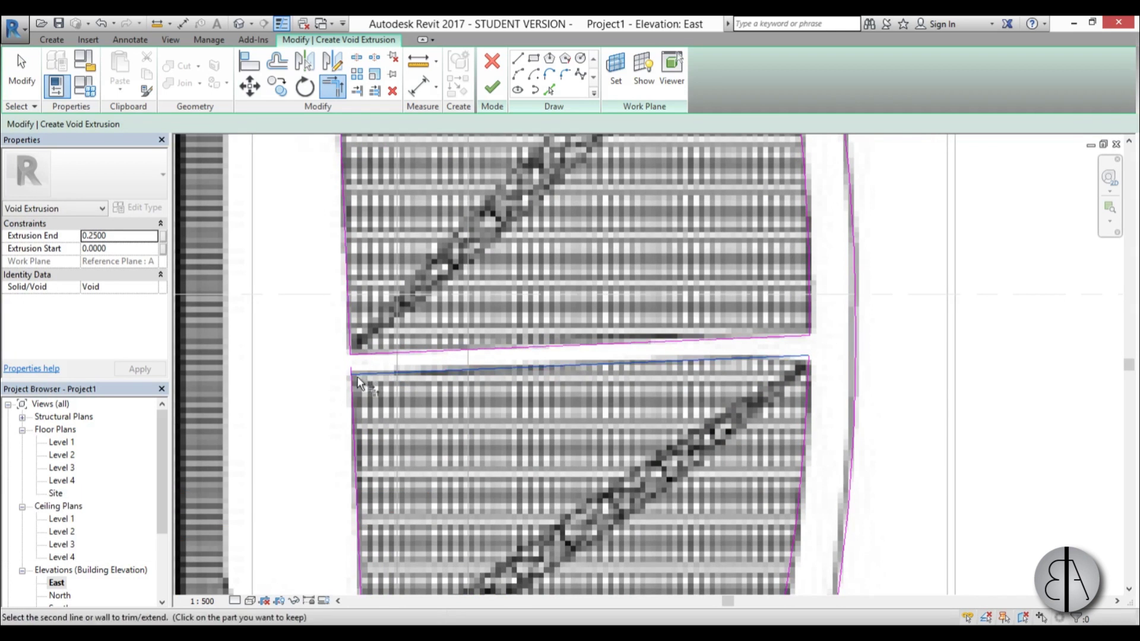
left_click(358, 377)
Trim the straight and curved edges to the two lines of the middle white band so both adjoining panels form closed loops.
scroll(357, 380, "down", 2)
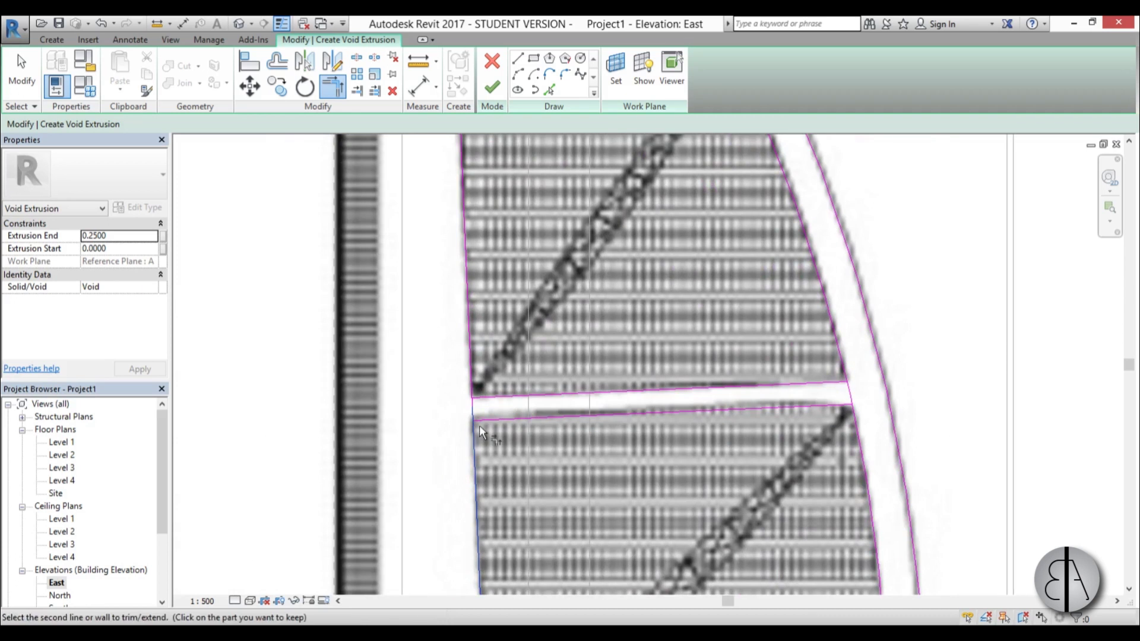
left_click(479, 425)
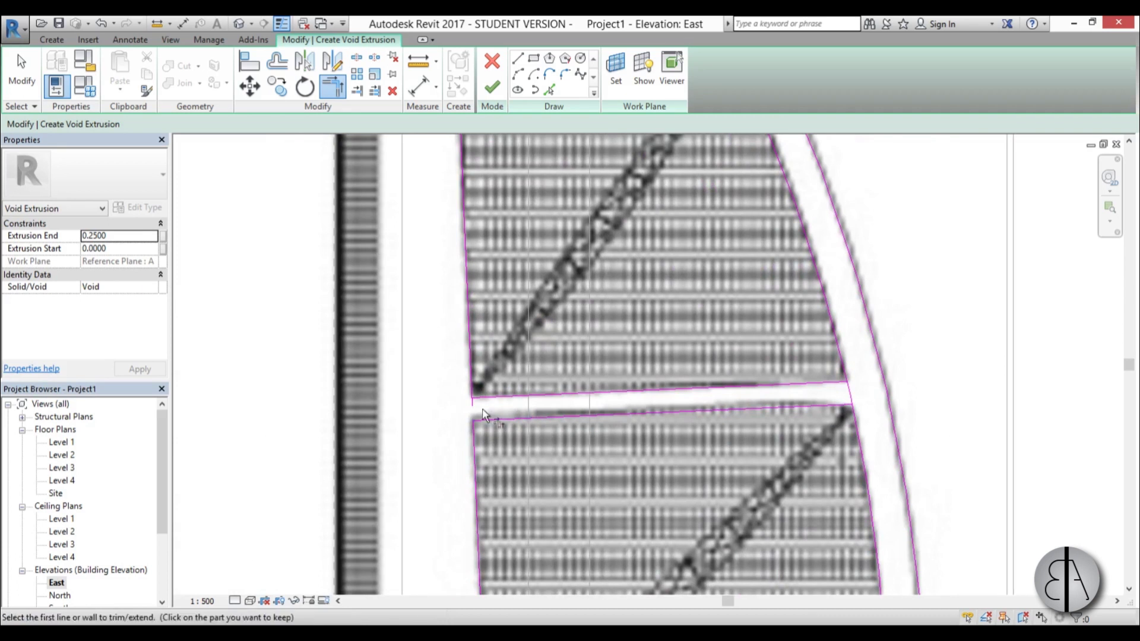
left_click(840, 382)
left_click(842, 372)
left_click(844, 405)
left_click(852, 414)
Trim the straight and curved edges to the two lines of the topmost white band, closing the panel loops above and below it.
scroll(673, 425, "down", 2)
middle_click_drag(672, 425, 636, 435)
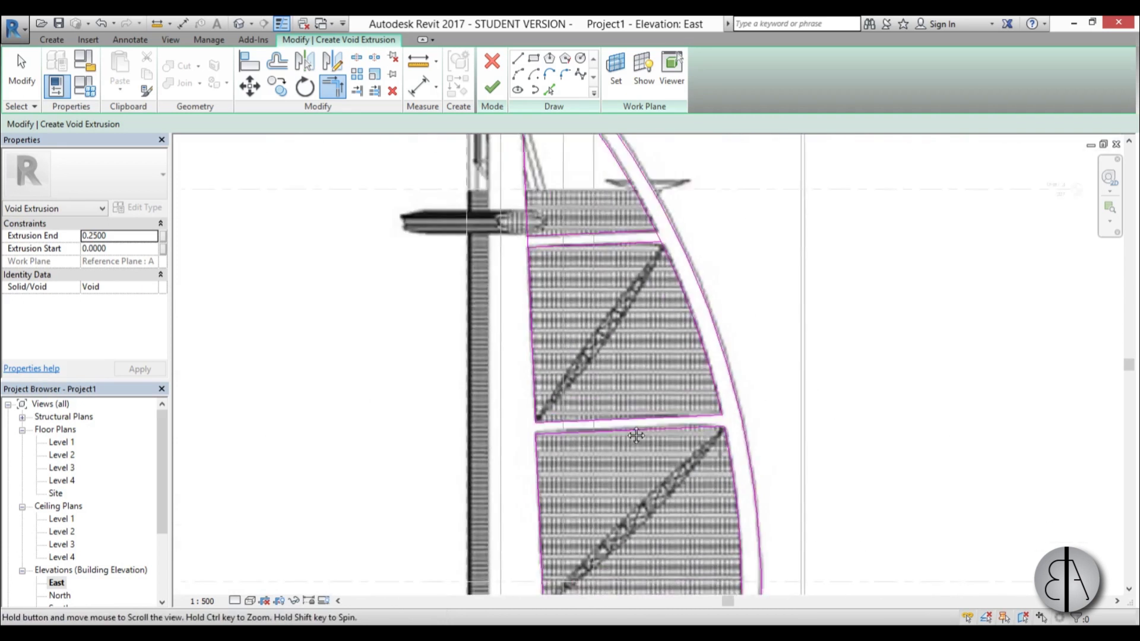
scroll(645, 309, "up", 3)
left_click(642, 305)
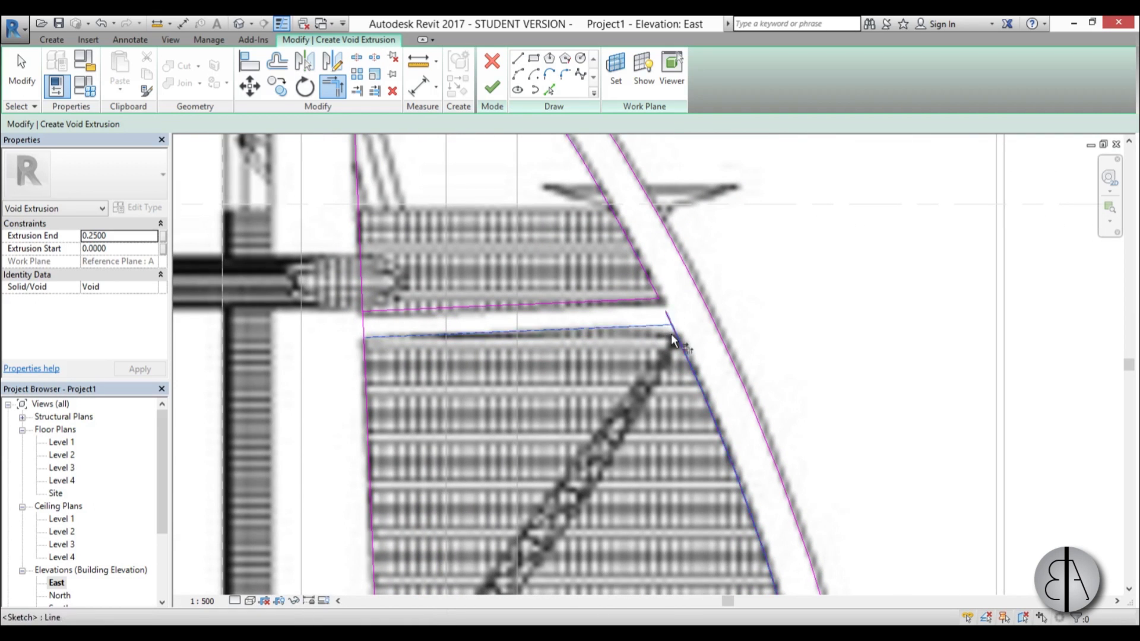
left_click(363, 351)
left_click(373, 307)
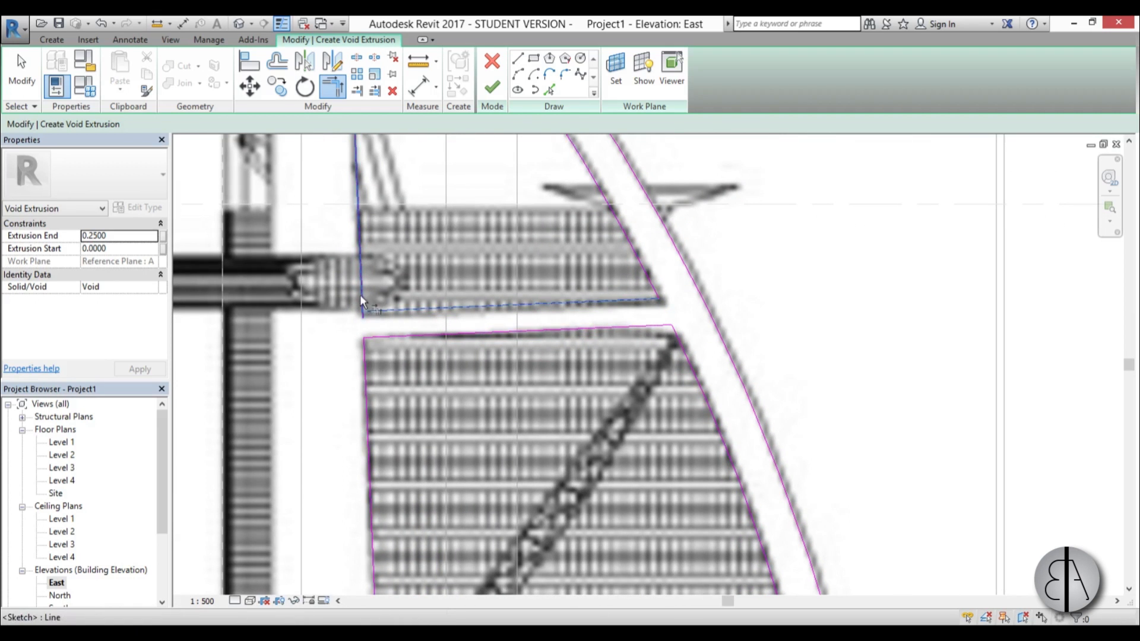
left_click(360, 294)
scroll(564, 338, "down", 5)
key("Escape")
Close the outer loop with lines along Level 4 past the building, down to Level 1 and back to the outer arc, and finish the sketch.
scroll(516, 196, "up", 3)
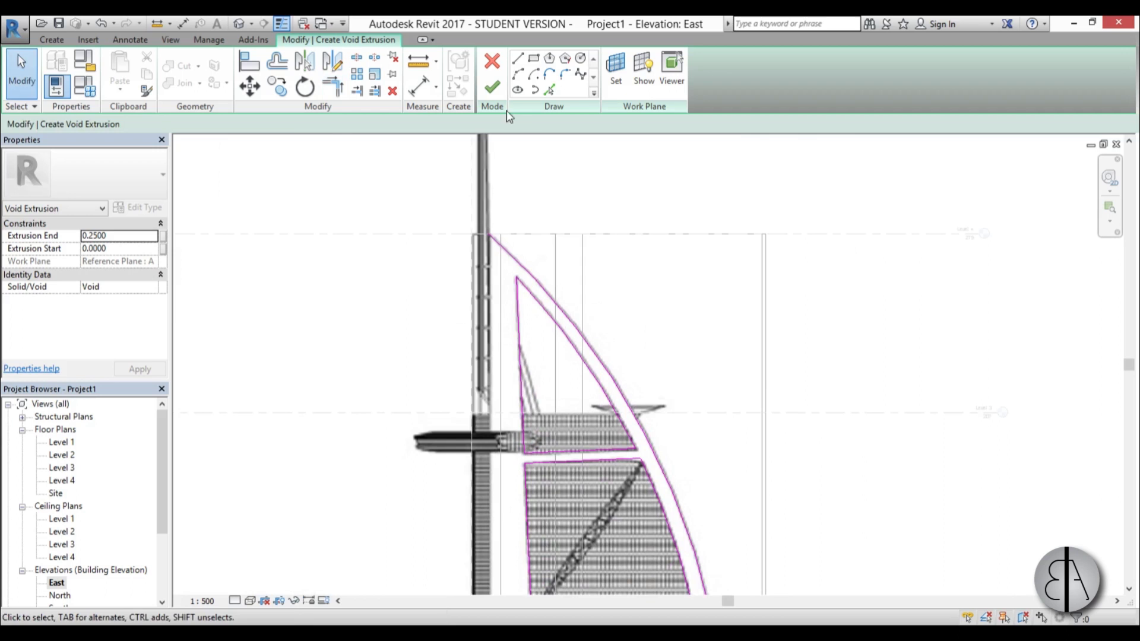
left_click(520, 61)
left_click(489, 235)
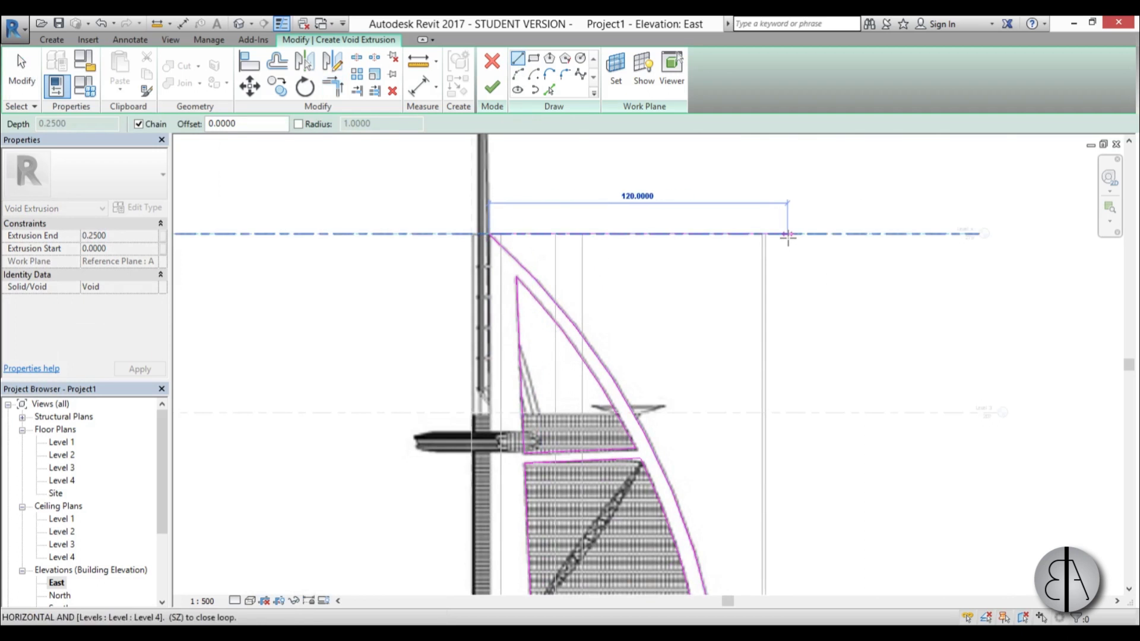
left_click(803, 235)
scroll(802, 236, "down", 4)
scroll(769, 389, "up", 3)
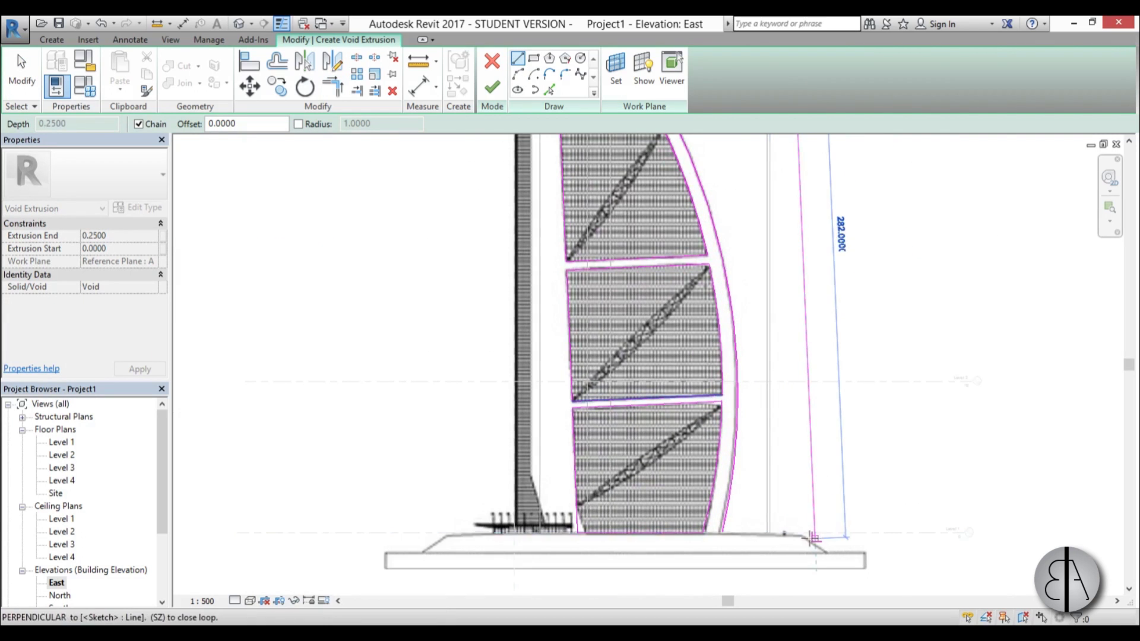
left_click(813, 533)
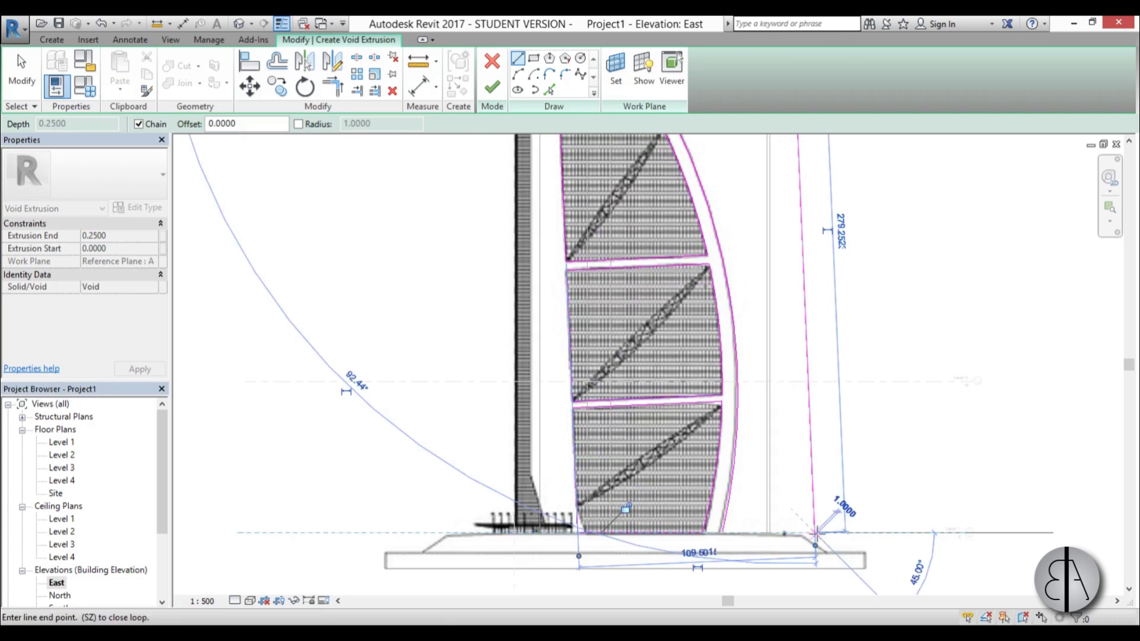
left_click(721, 534)
key("Escape")
scroll(587, 526, "down", 3)
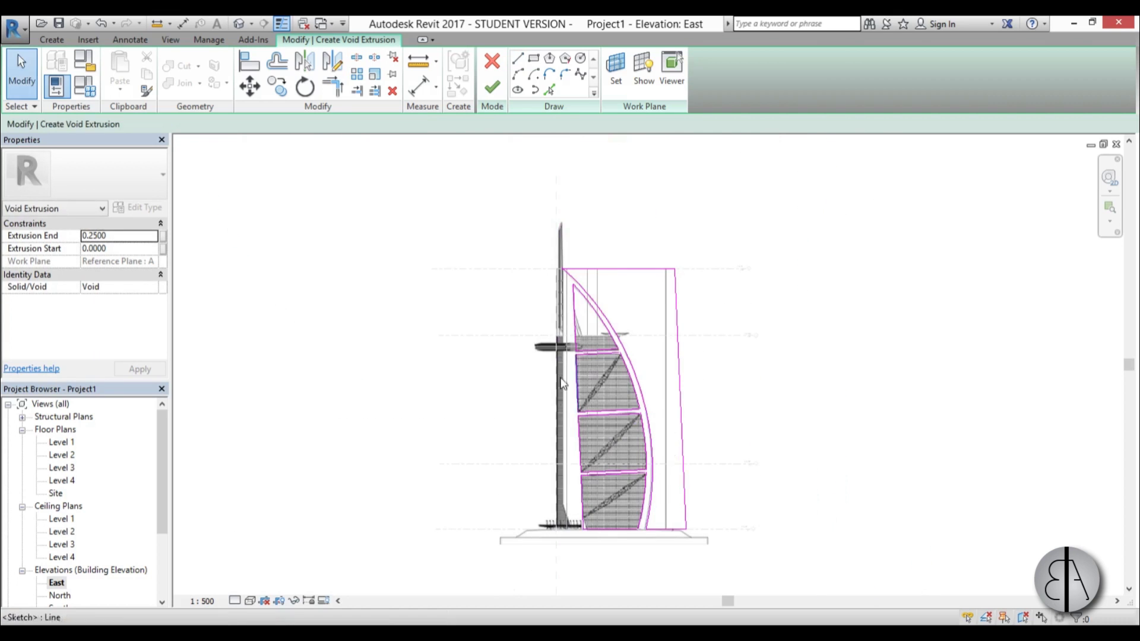
middle_click_drag(564, 381, 536, 373)
left_click(492, 88)
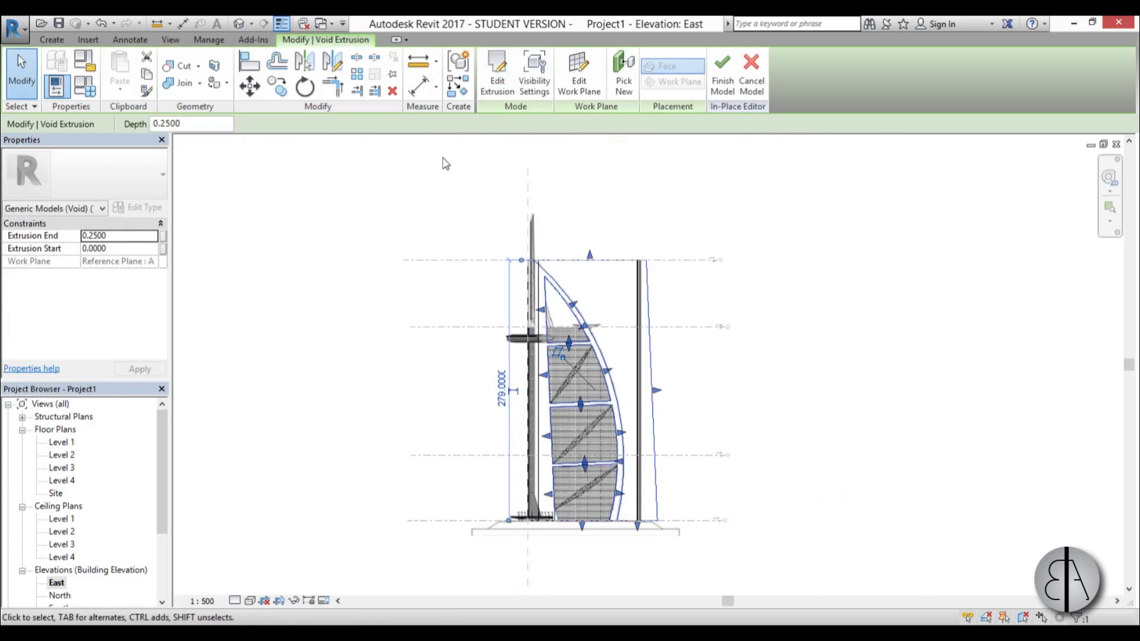
Check the void extrusion in the default 3D view and return to the East elevation.
left_click(238, 24)
middle_click_drag(542, 376, 665, 374, "shift")
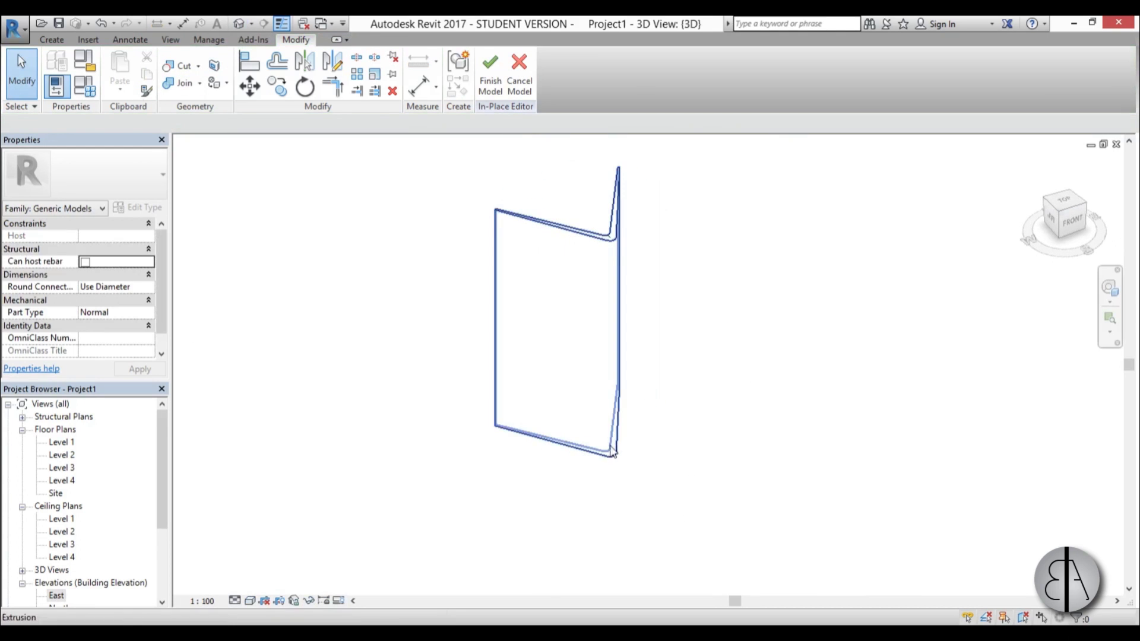
double_click(60, 596)
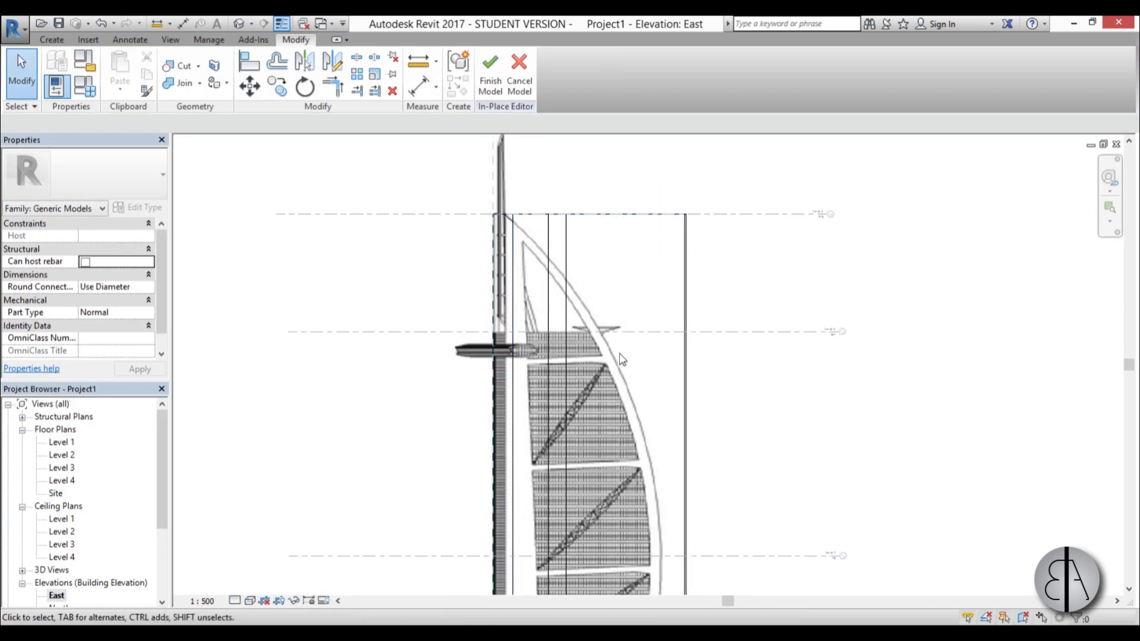
Select the building's solid extrusion together with the void extrusion in the East elevation.
scroll(501, 191, "down", 3)
left_click_drag(433, 173, 653, 520)
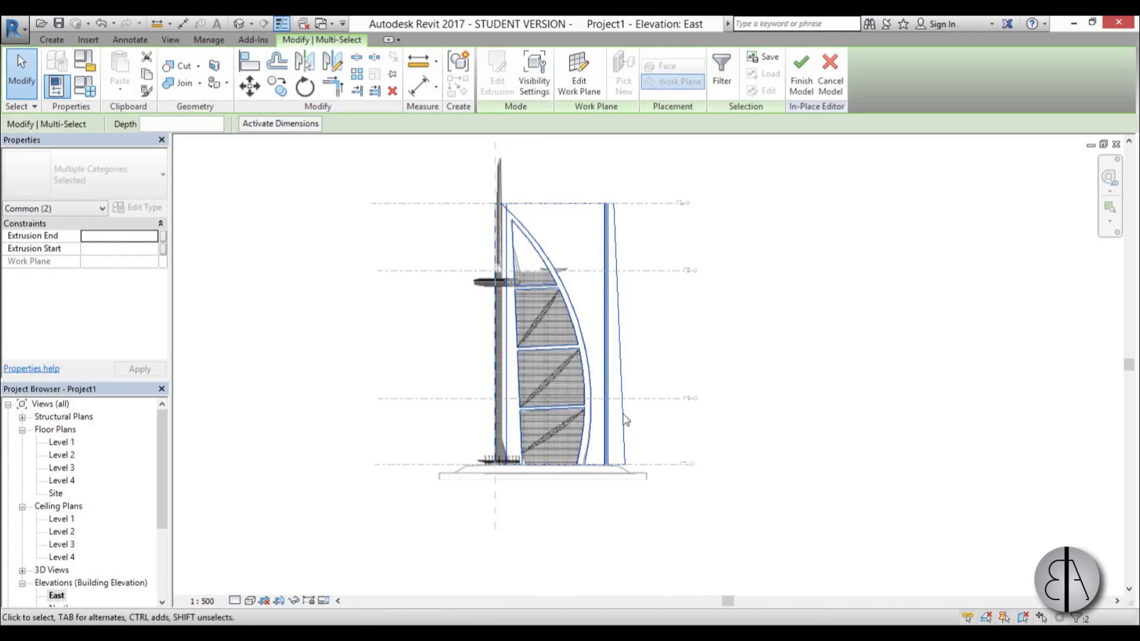
Stretch the facade void extrusion in the Level 1 plan past both wings of the V, from about -108 to 90.5.
left_click(600, 231)
scroll(564, 301, "up", 3)
left_click(563, 302)
scroll(520, 316, "down", 3)
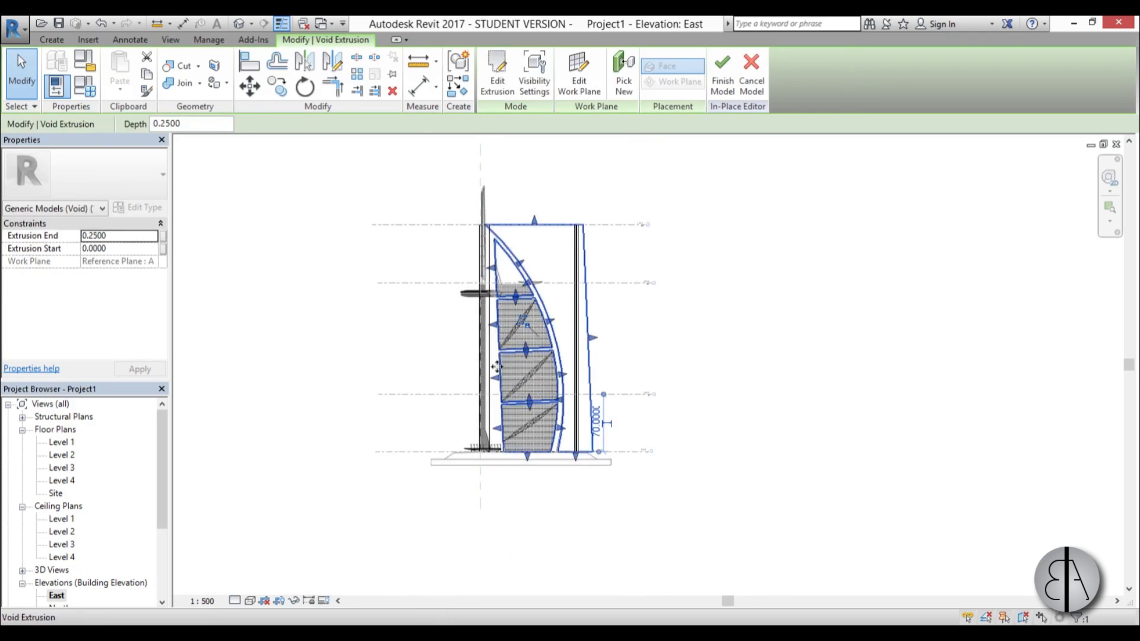
double_click(62, 443)
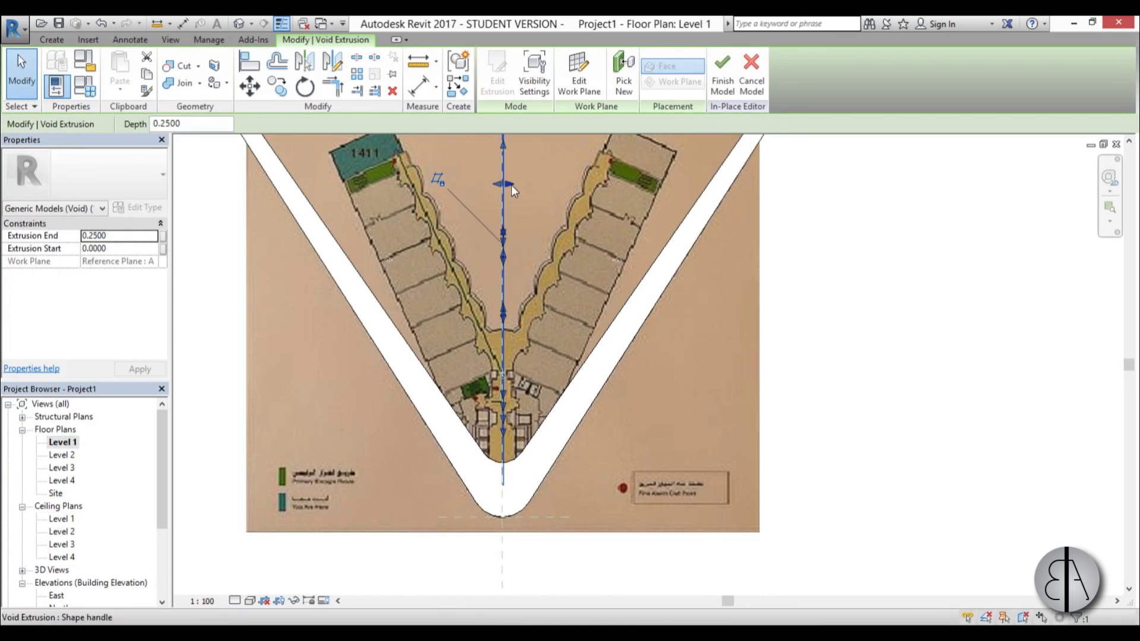
left_click_drag(511, 185, 924, 237)
scroll(801, 288, "down", 3)
left_click_drag(665, 240, 452, 247)
scroll(591, 252, "down", 1)
middle_click_drag(589, 264, 460, 329)
scroll(385, 246, "up", 1)
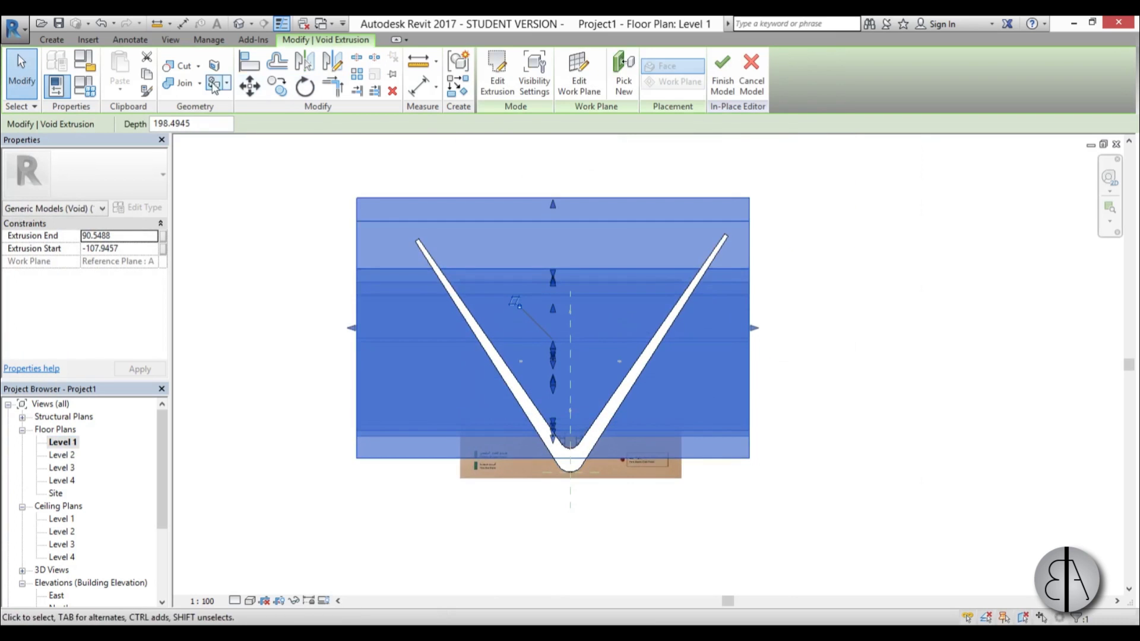
Cut the V-shaped building solid with the void extrusion and inspect the carved sail frame in the default 3D view.
left_click(176, 68)
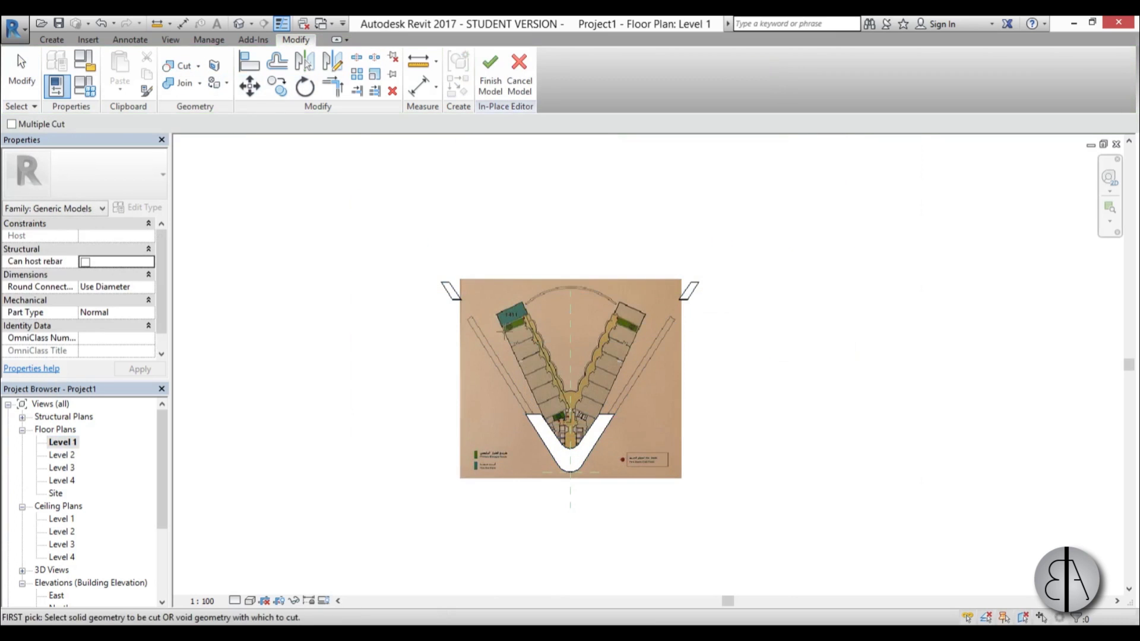
left_click(244, 29)
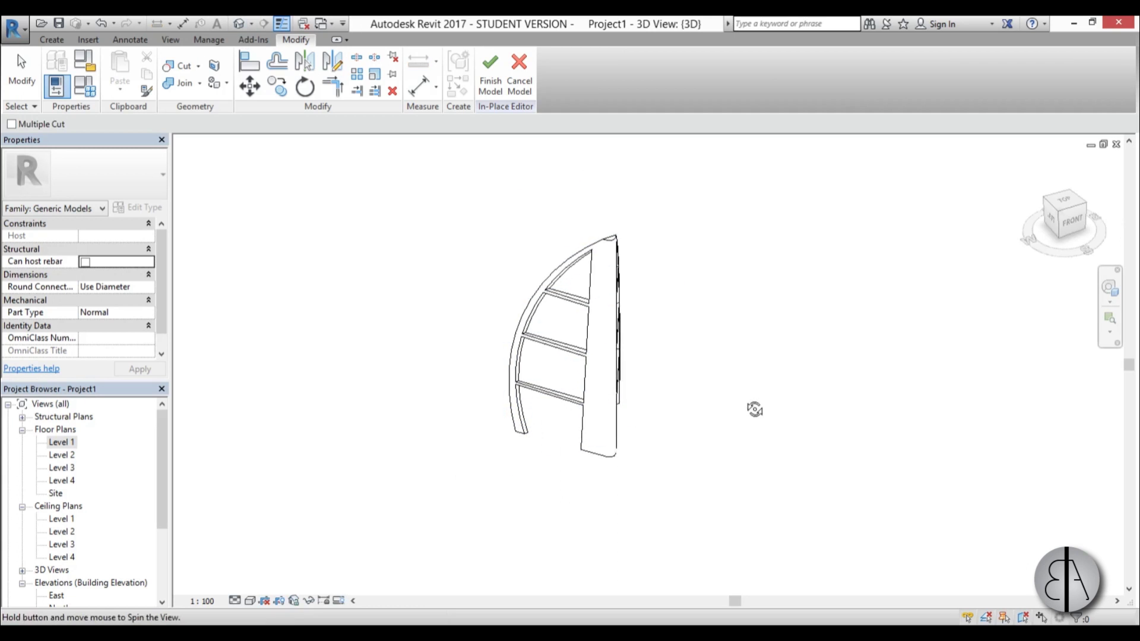
middle_click_drag(753, 408, 176, 198, "shift")
left_click(24, 81)
middle_click_drag(712, 463, 664, 492, "shift")
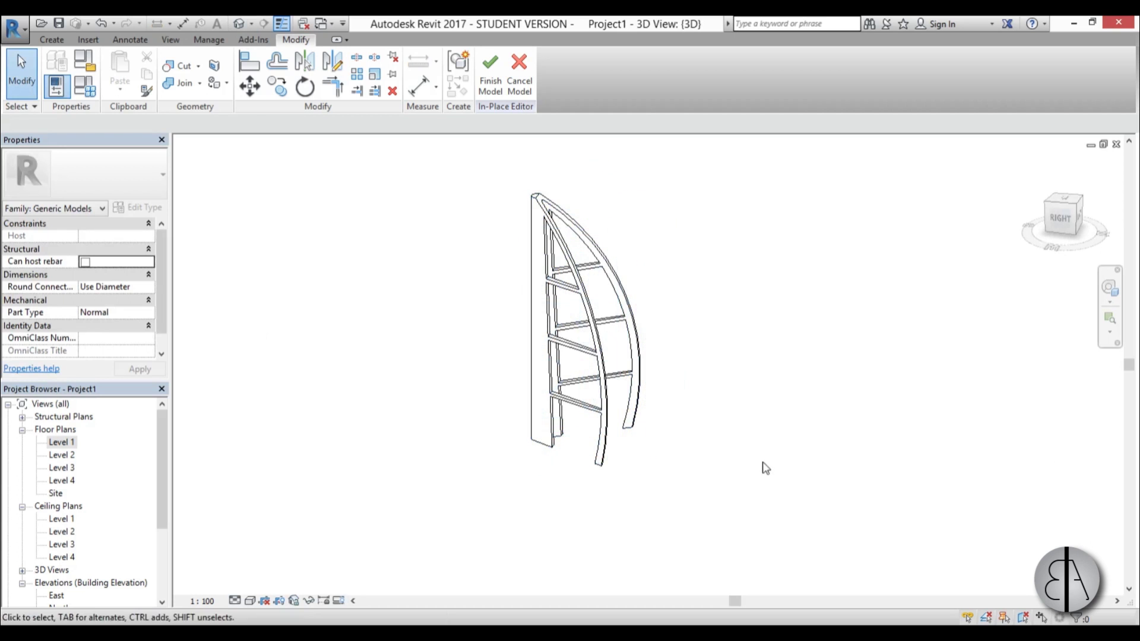
middle_click_drag(764, 465, 736, 462, "shift")
middle_click_drag(537, 176, 541, 199, "shift")
scroll(539, 198, "up", 3)
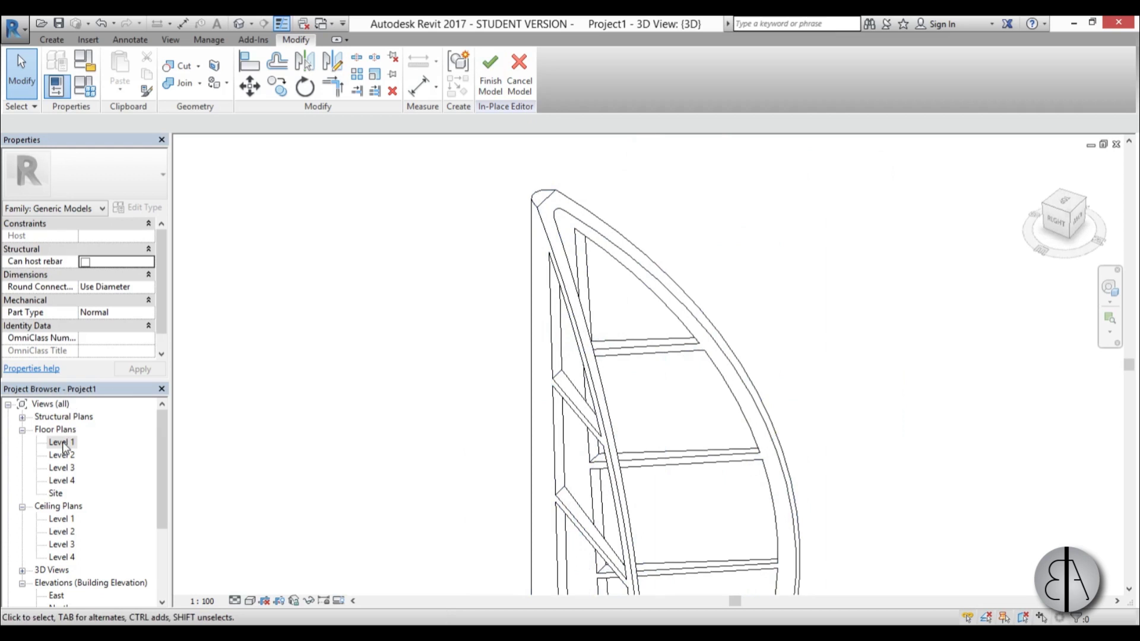
Set the Level 4 floor plan's view range to Unlimited for both the bottom and the view depth level.
double_click(62, 481)
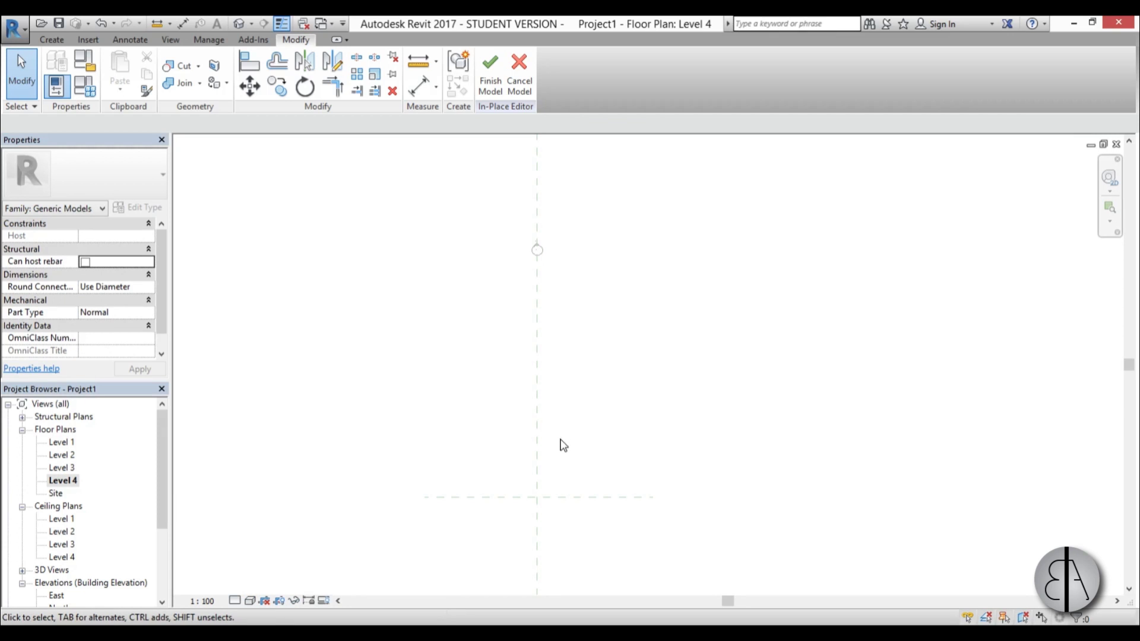
key("v")
key("r")
left_click(558, 314)
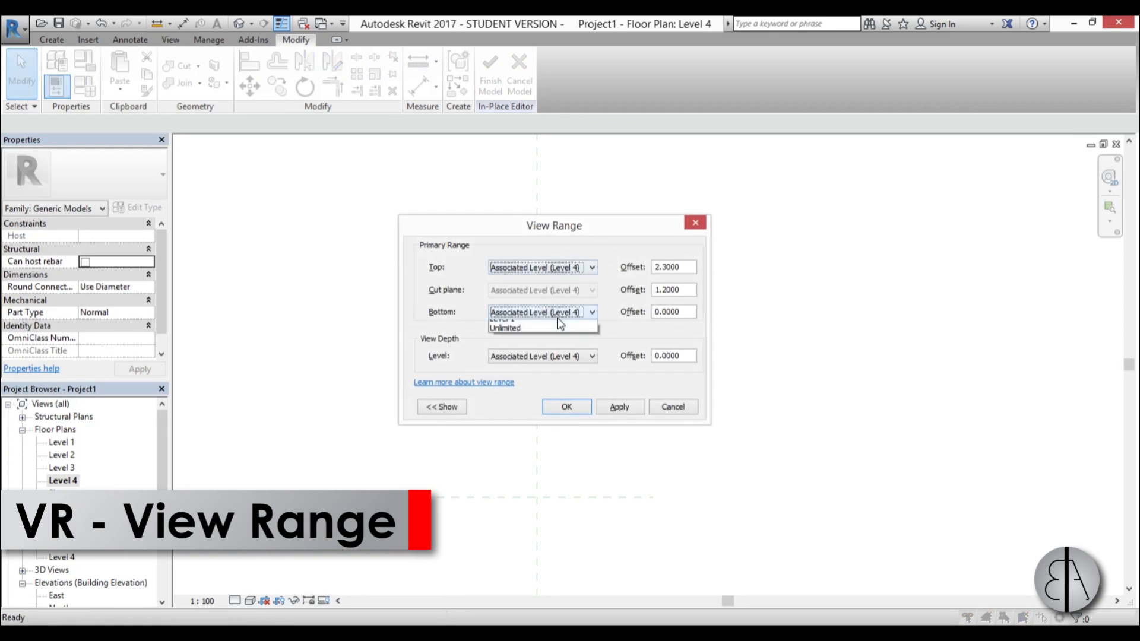
left_click(528, 359)
left_click(529, 357)
left_click(545, 408)
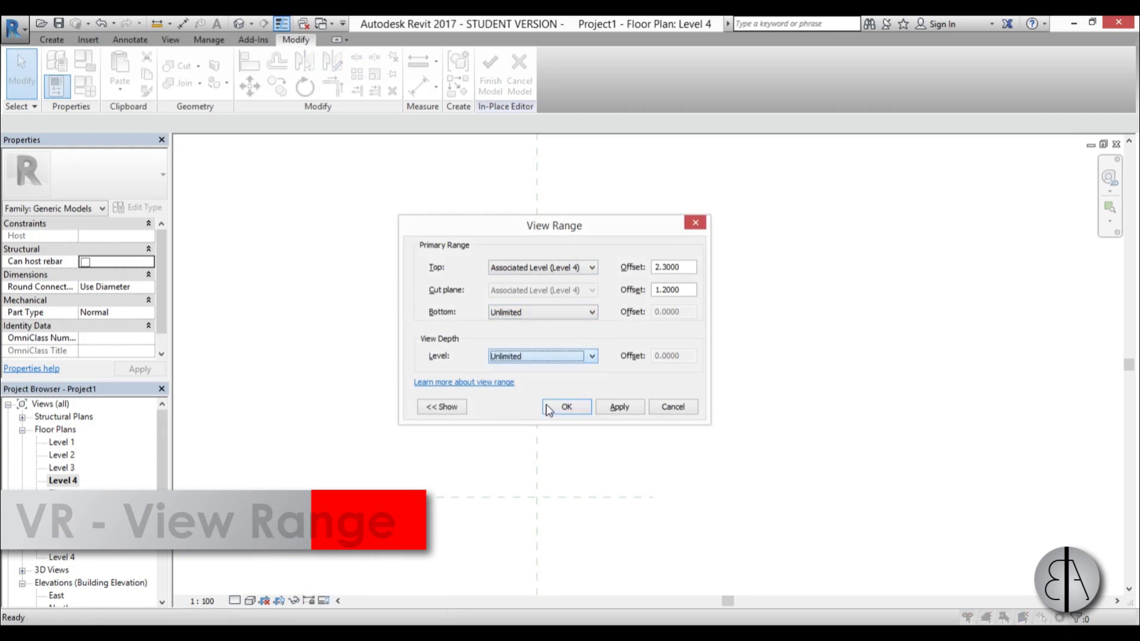
left_click(618, 407)
left_click(563, 409)
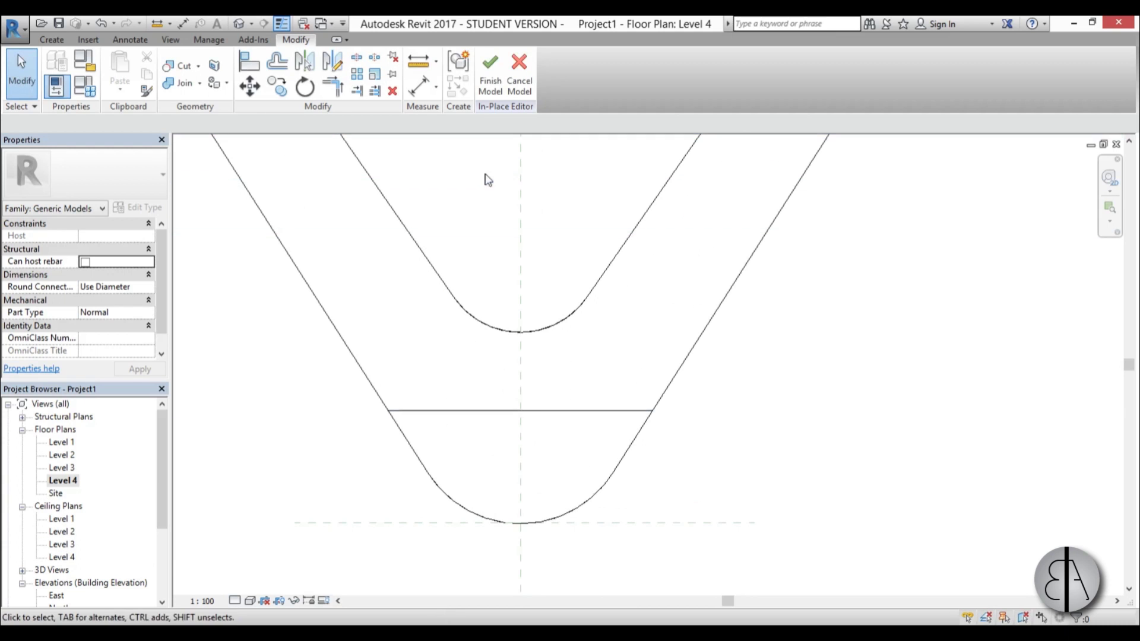
Create an extrusion on Level 4 from the picked edges of the V's rounded tip, trimming the sides to the straight line.
left_click(52, 39)
left_click(118, 67)
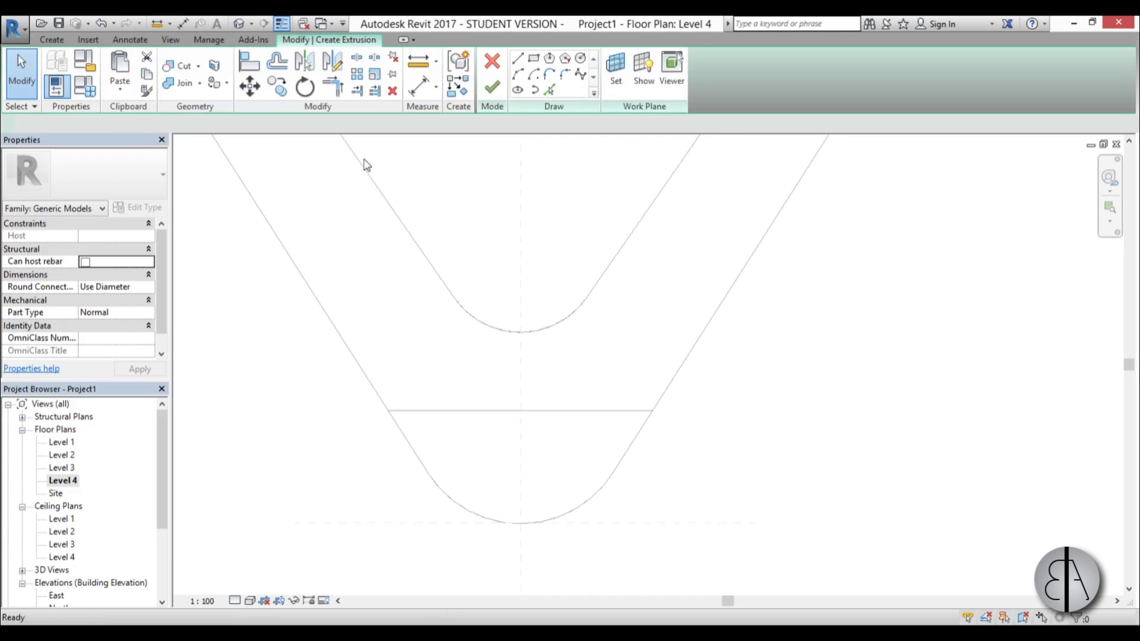
left_click(551, 91)
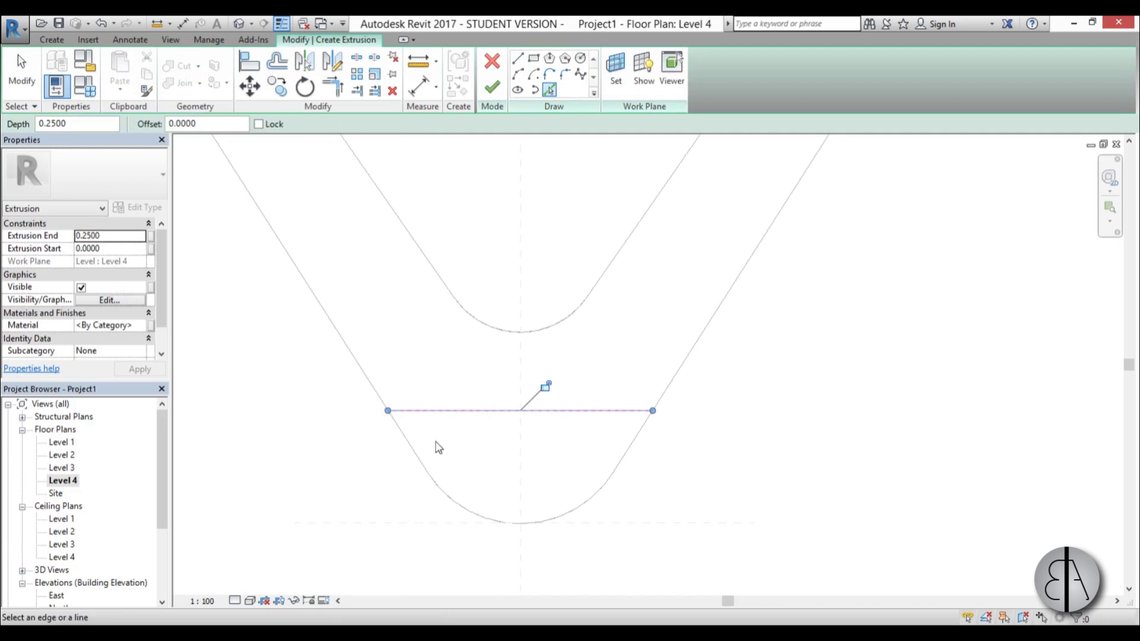
left_click(709, 329)
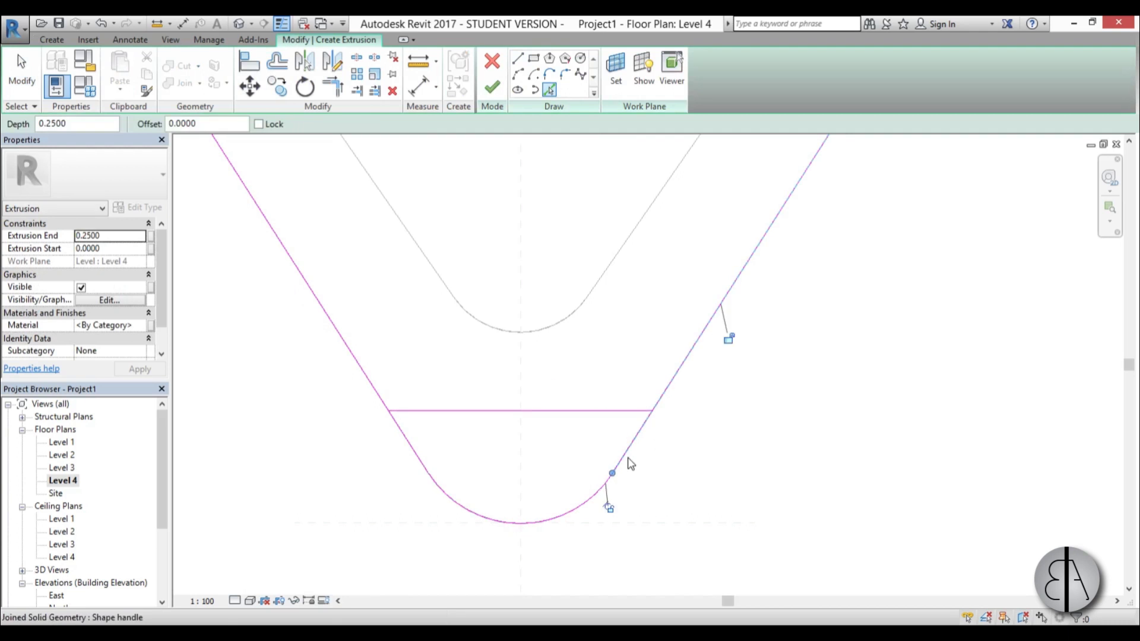
key("Escape")
key("t")
key("r")
left_click(650, 432)
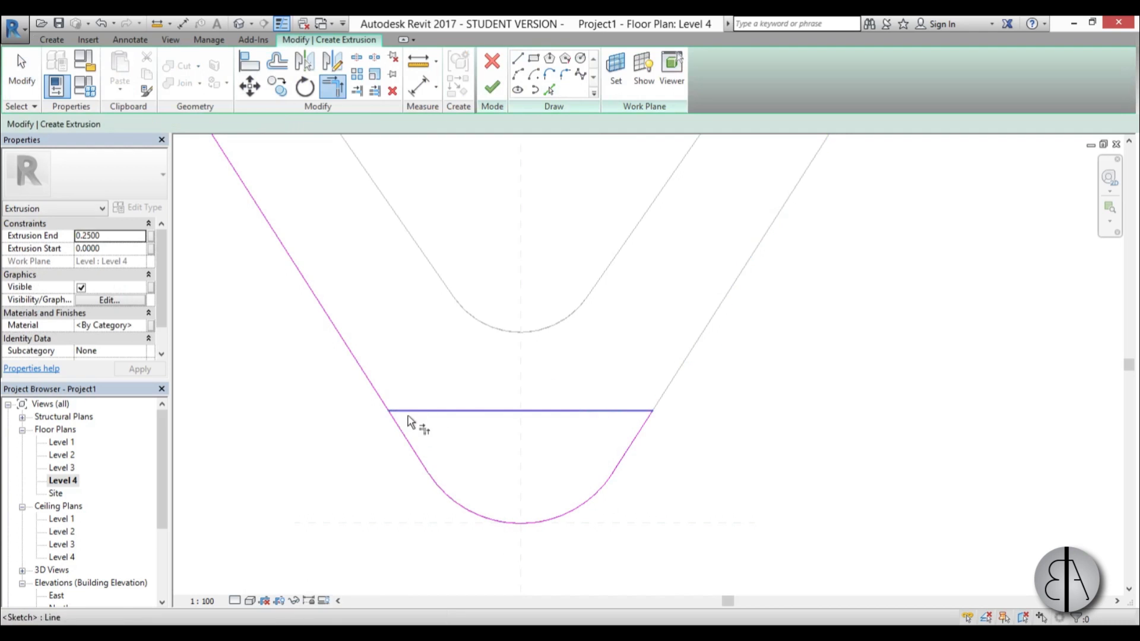
left_click(492, 89)
Stretch the tip extrusion in the East elevation up to the top of the mast, about 49 high.
double_click(57, 596)
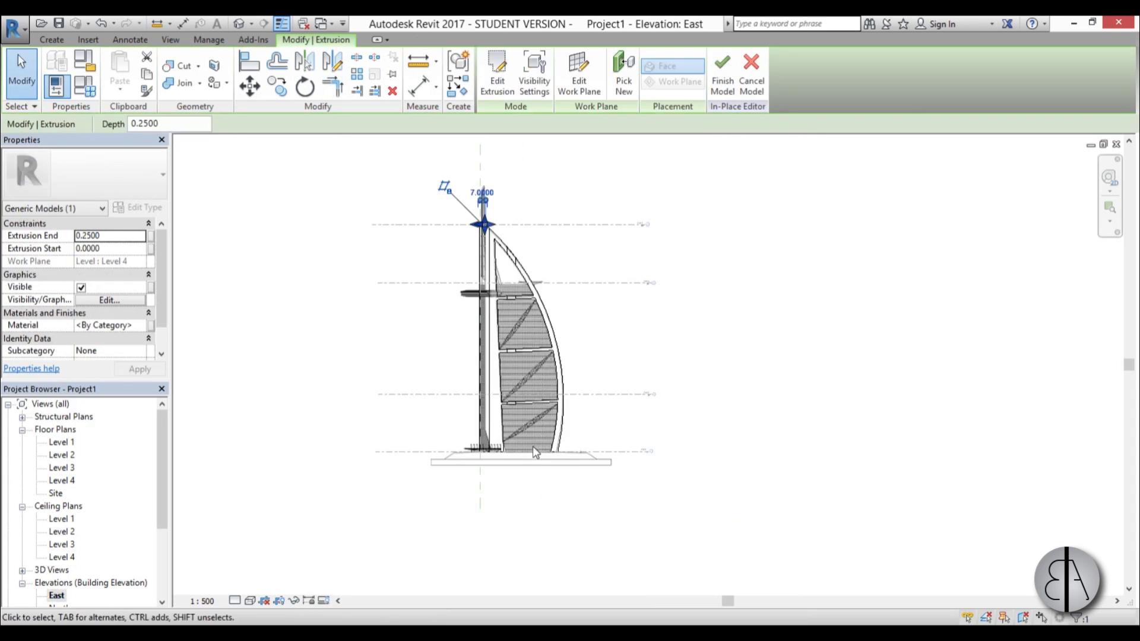
scroll(487, 340, "up", 4)
scroll(486, 340, "up", 2)
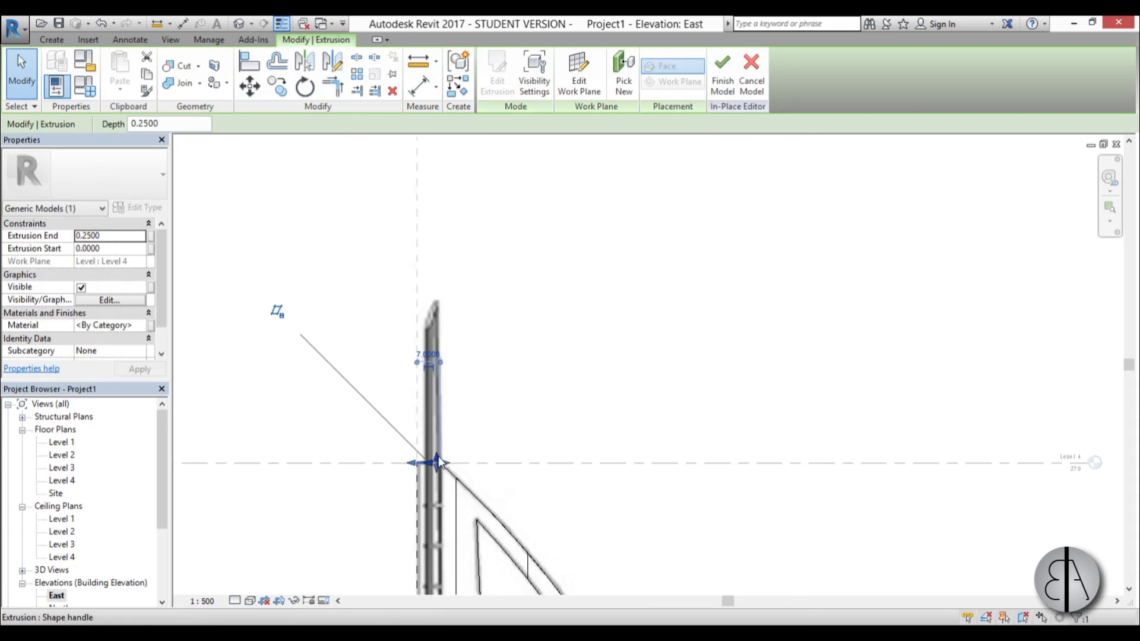
left_click_drag(438, 462, 452, 303)
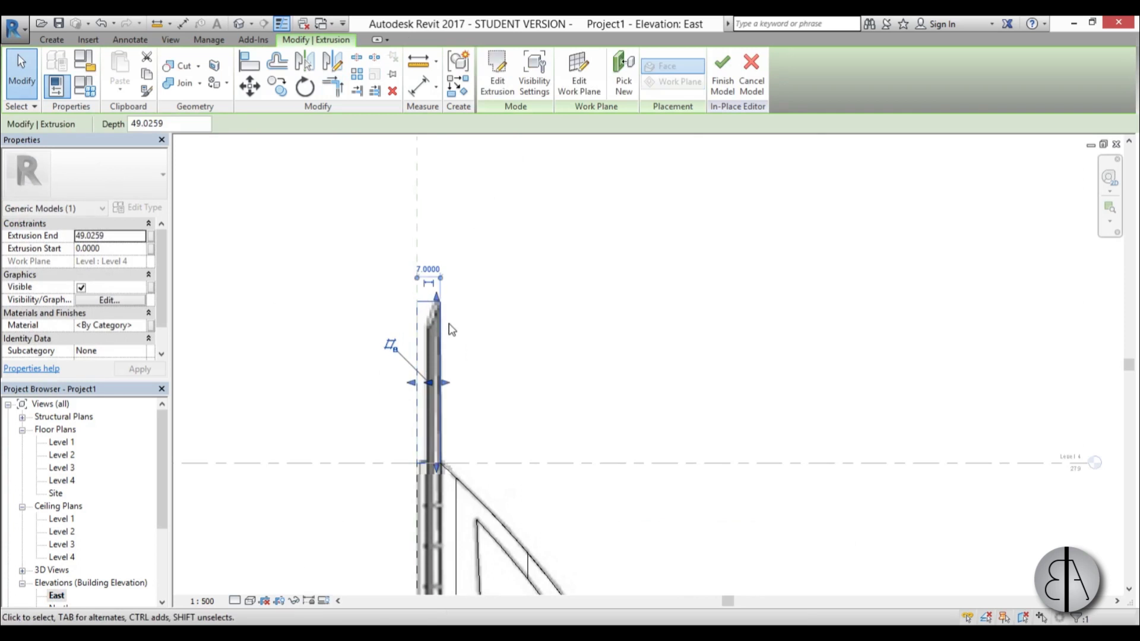
scroll(449, 324, "up", 2)
left_click(432, 265)
Sketch a four-sided void extrusion about 19 high on Reference Plane : A, with a slanted edge across the mast's top, and finish it.
left_click(56, 39)
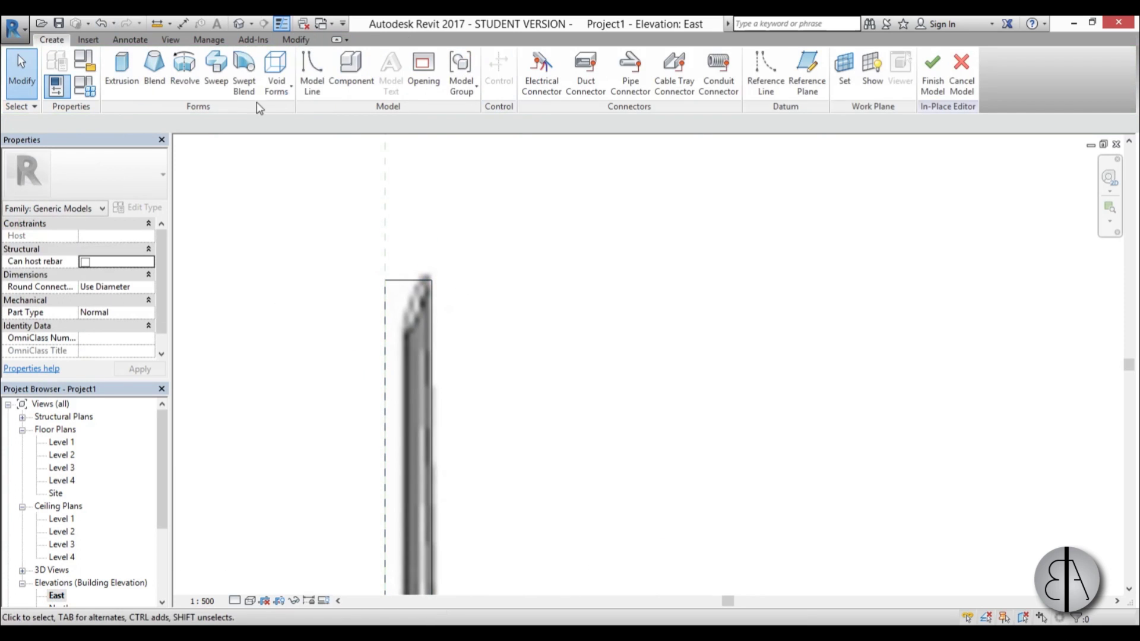
left_click(279, 79)
left_click(320, 143)
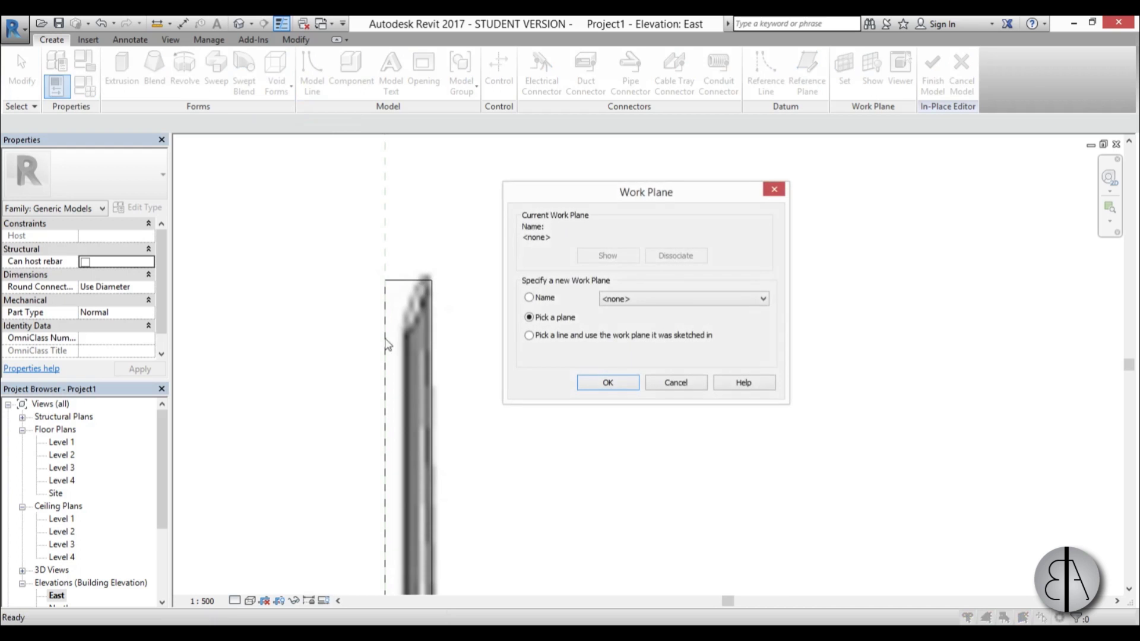
left_click(529, 298)
left_click(683, 299)
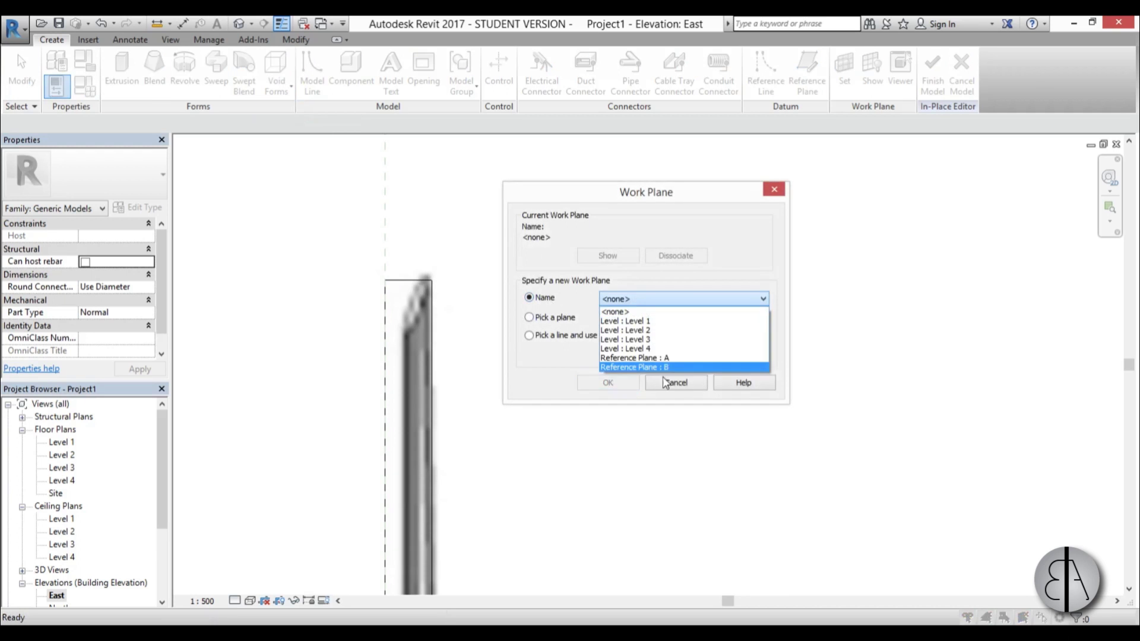
left_click(630, 368)
left_click(608, 382)
left_click(452, 268)
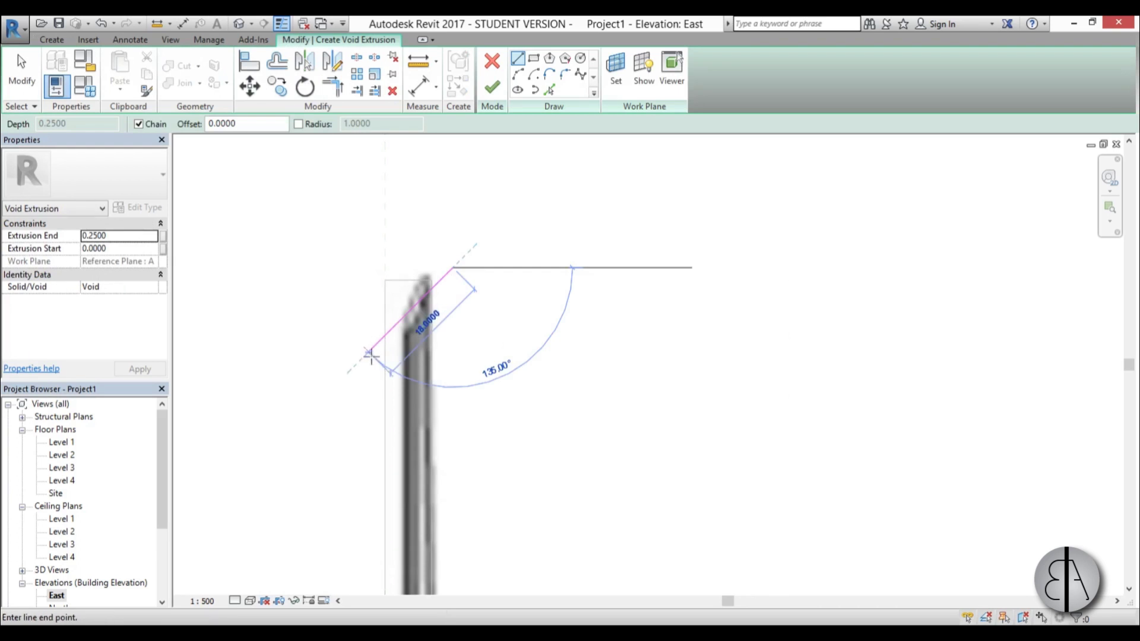
left_click(364, 390)
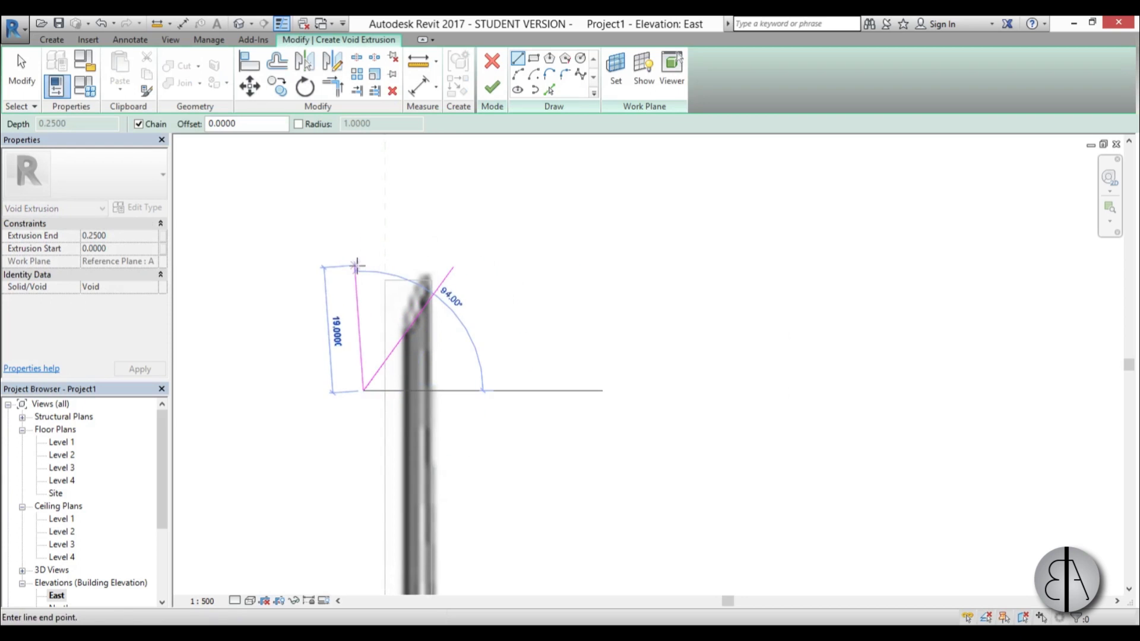
left_click(372, 265)
left_click(459, 265)
left_click(492, 87)
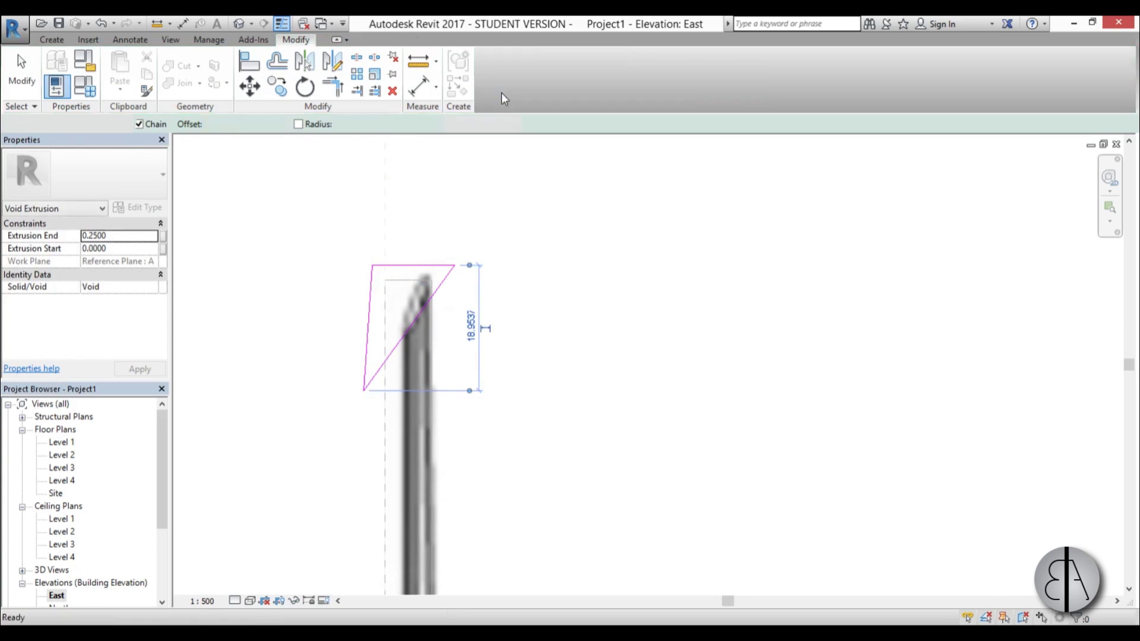
Stretch the new void in the 3D view through both sides of the mast, from about -18 to 16.
left_click(242, 24)
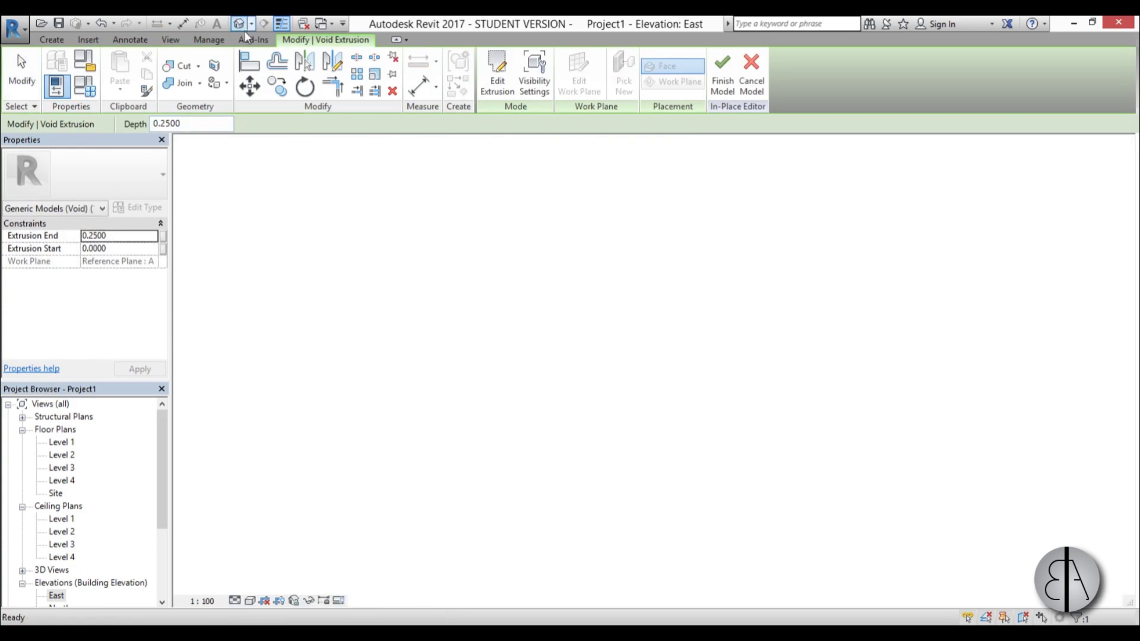
scroll(573, 234, "down", 3)
scroll(573, 234, "up", 5)
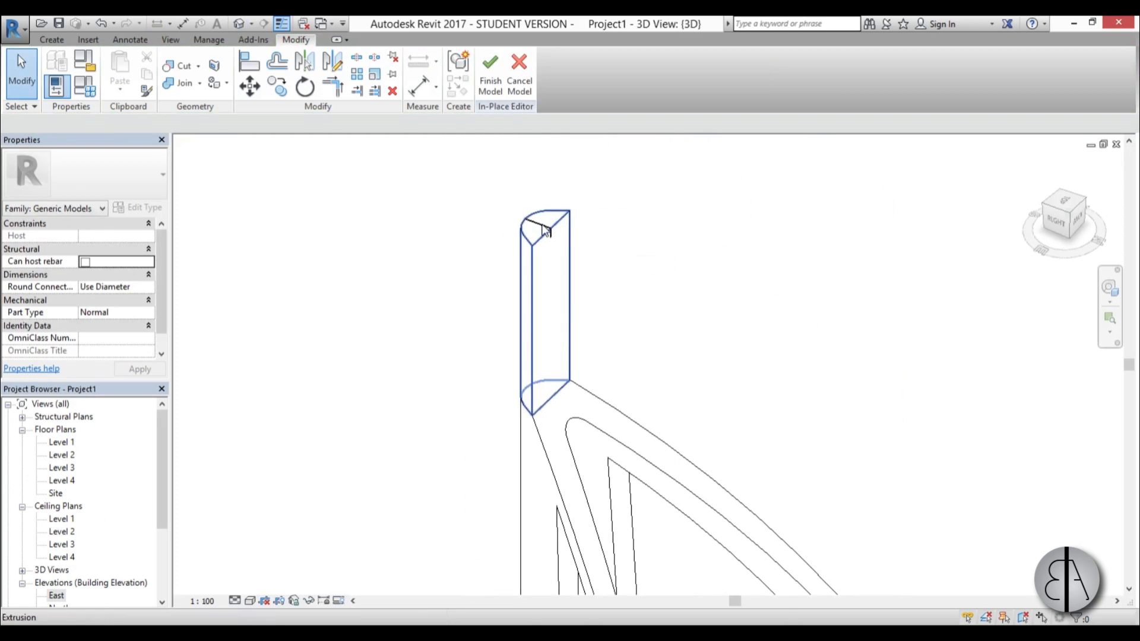
left_click(541, 229)
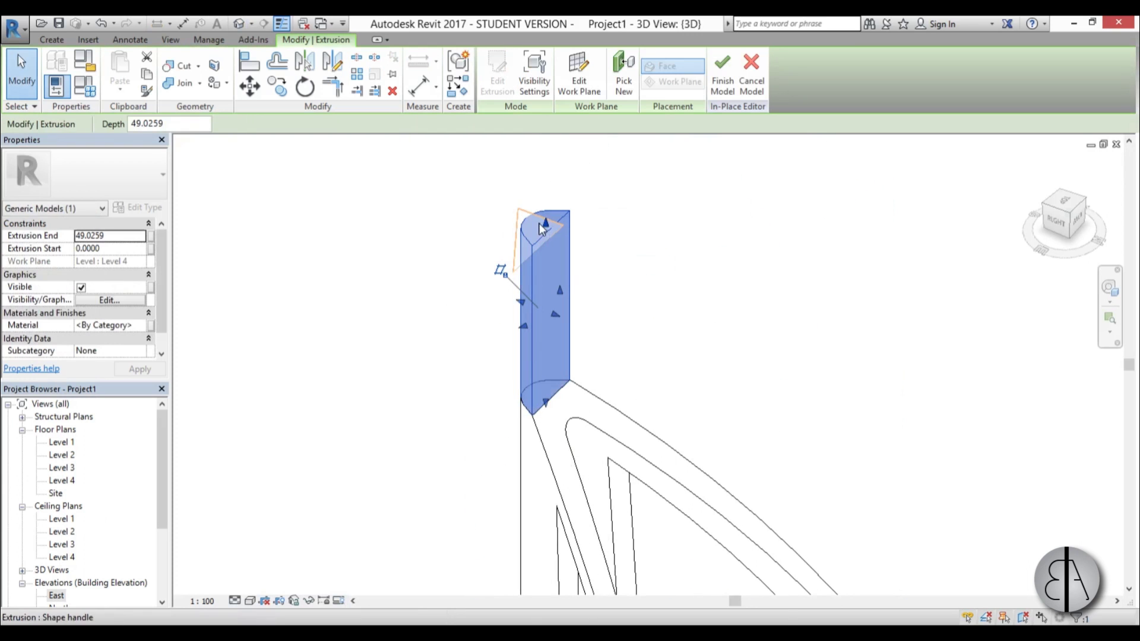
scroll(525, 235, "up", 2)
left_click(526, 238)
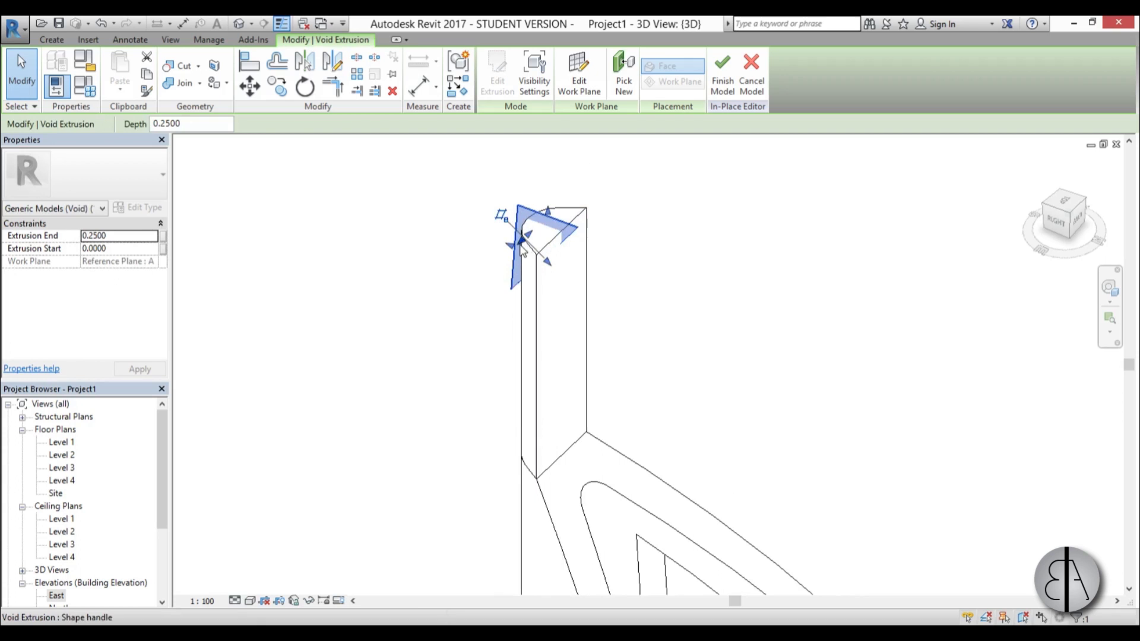
left_click_drag(521, 243, 475, 285)
left_click_drag(534, 233, 603, 214)
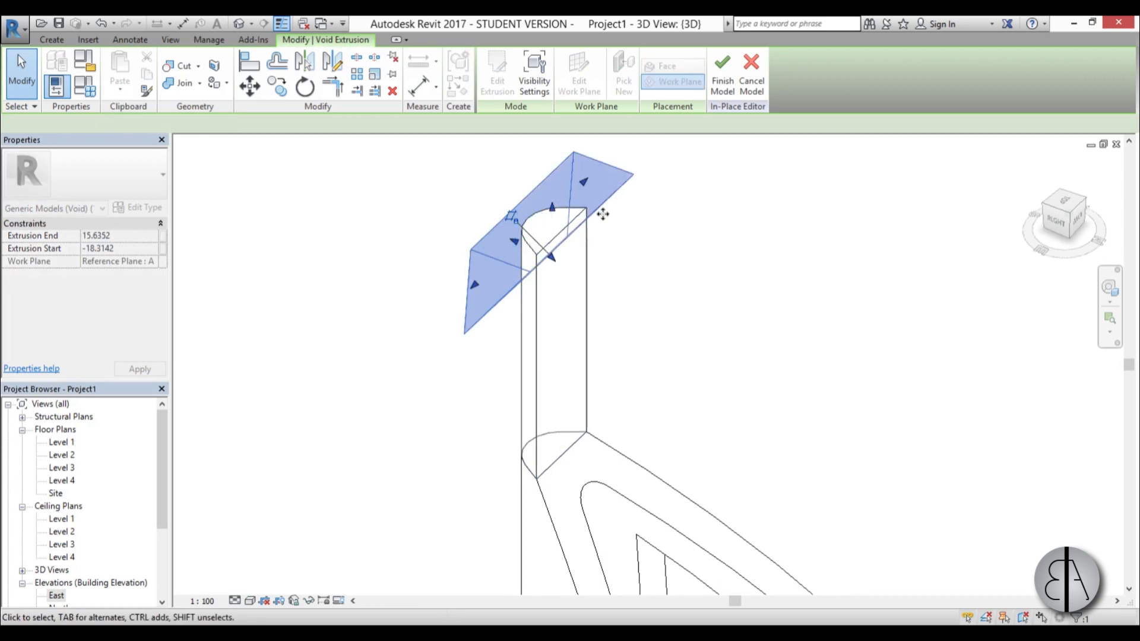
left_click(615, 249)
Join the mast extrusion with the main building solid in the 3D view.
scroll(570, 265, "down", 3)
middle_click_drag(570, 264, 753, 239, "shift")
scroll(510, 225, "down", 3)
middle_click_drag(675, 312, 460, 229, "shift")
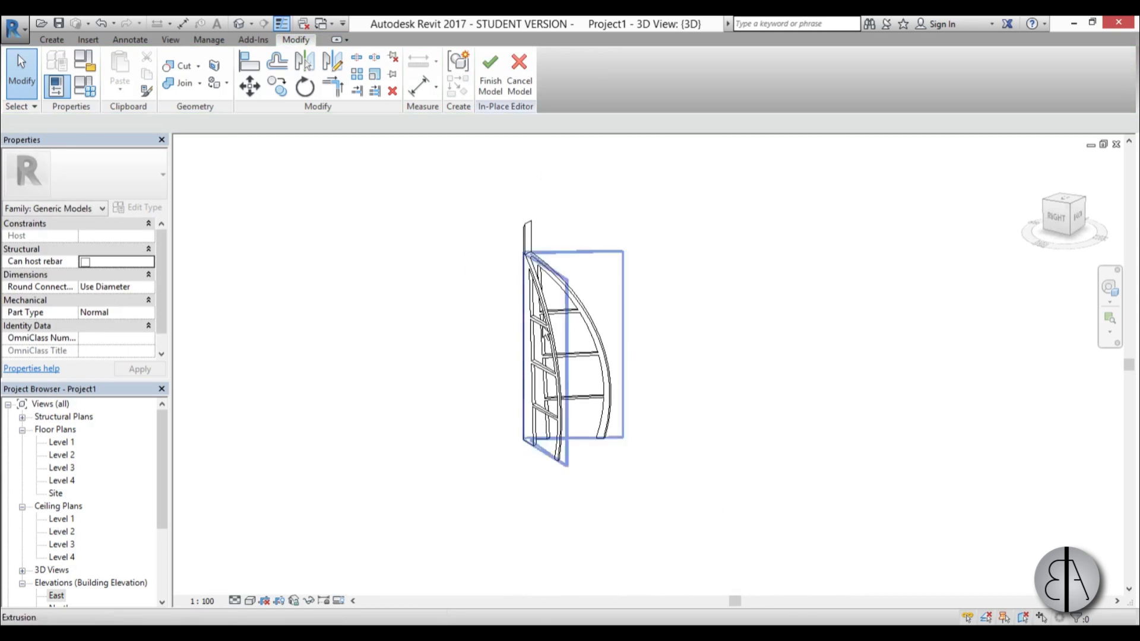
scroll(460, 229, "up", 3)
left_click(194, 90)
left_click(483, 253)
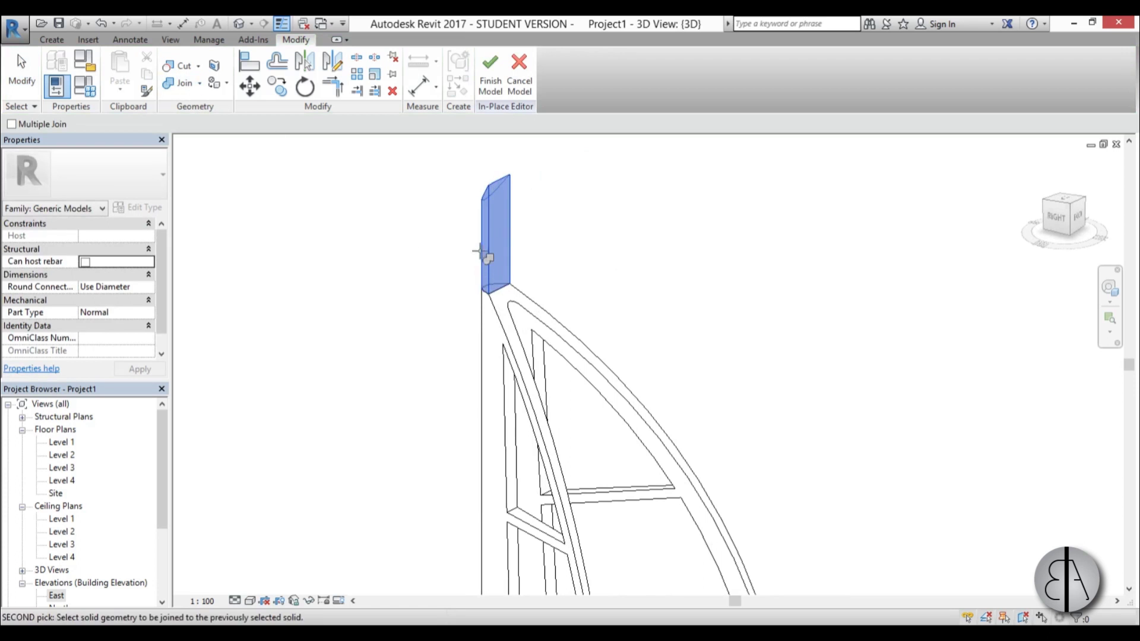
left_click(476, 303)
left_click(35, 88)
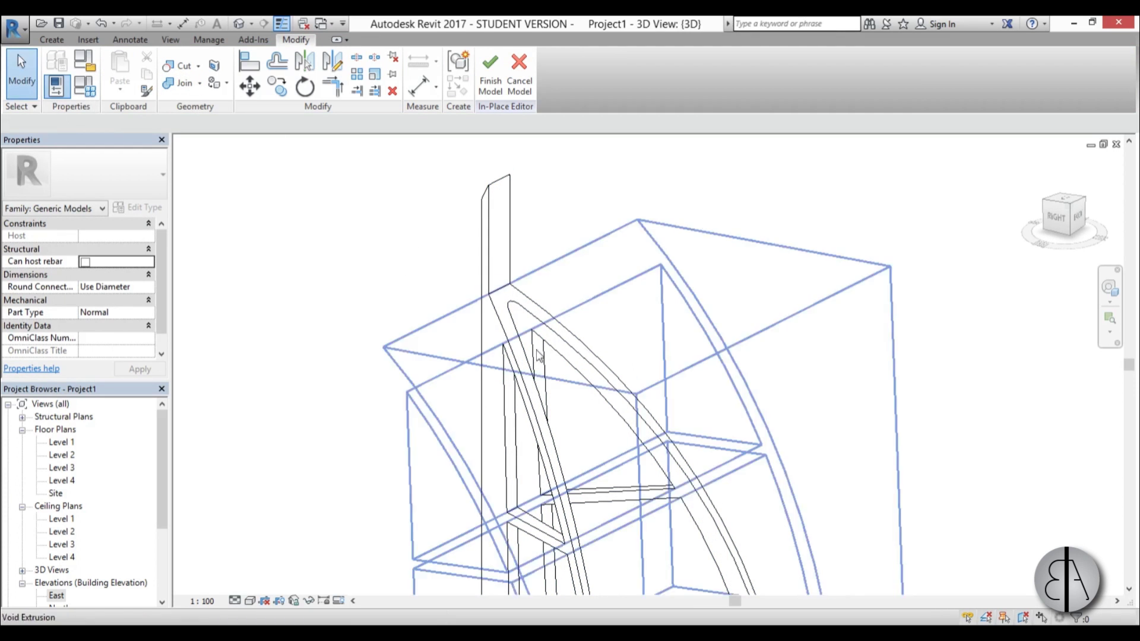
Assign the UHMW, White material to the joined sail frame and mast solid.
left_click(499, 326)
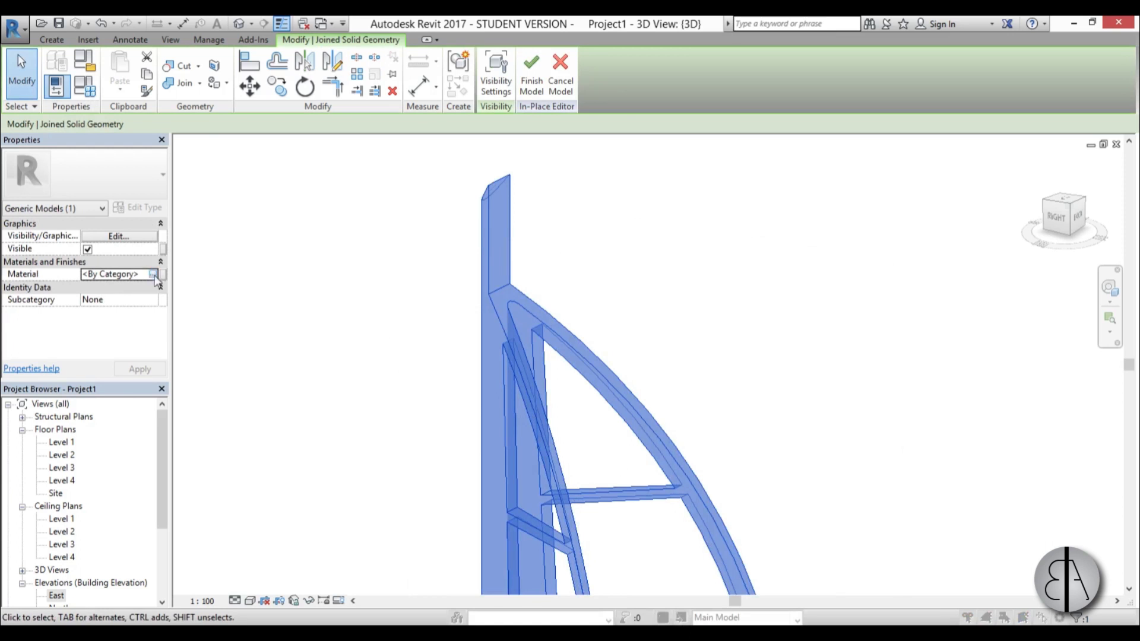
left_click(152, 274)
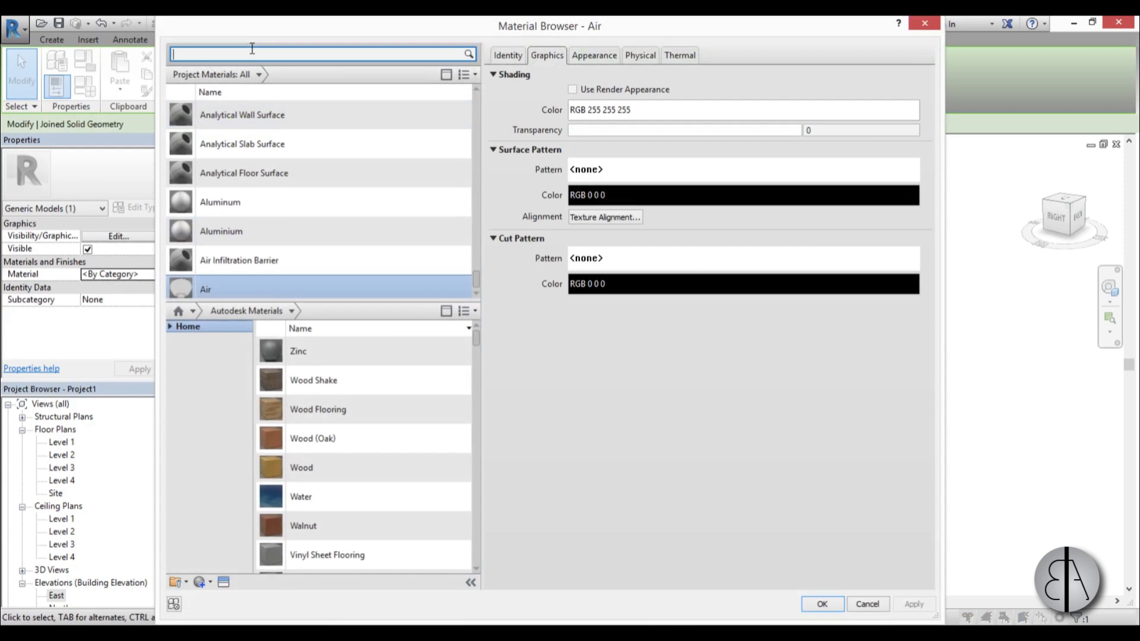
left_click(252, 48)
type("white")
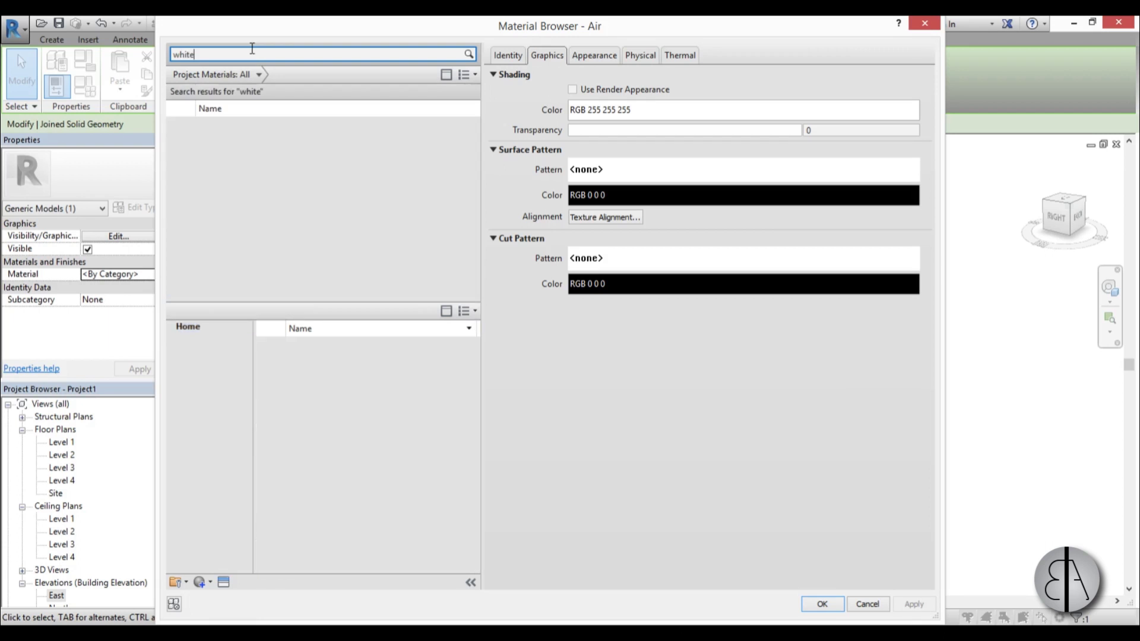
left_click(446, 381)
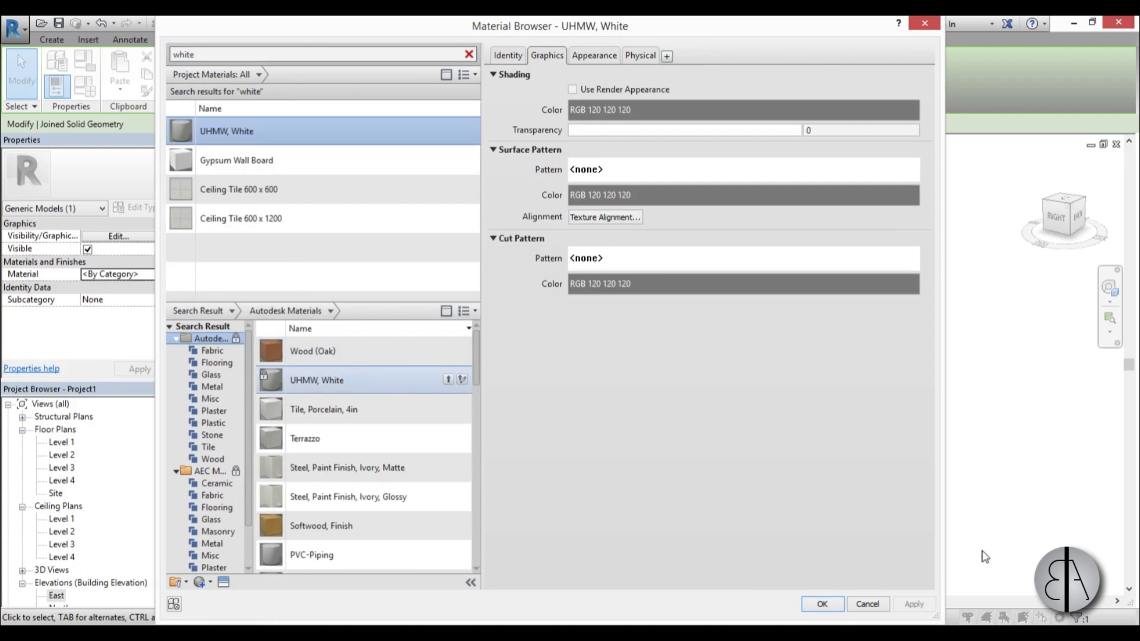
left_click(824, 607)
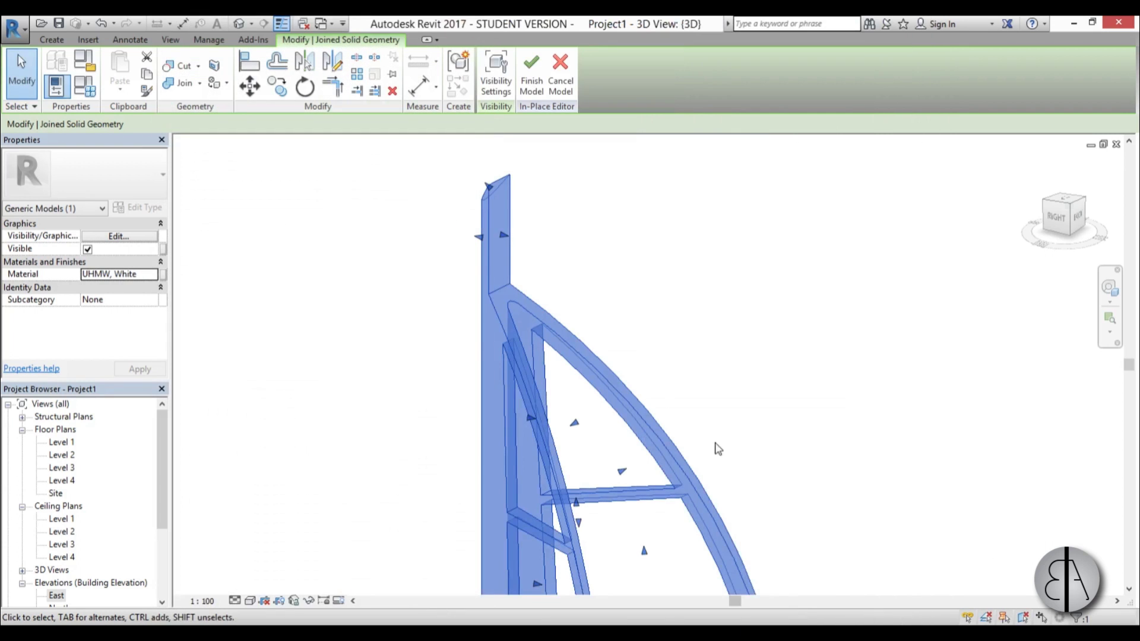
left_click(643, 336)
Finish the in-place model of the frame and start a new in-place mass.
scroll(404, 216, "down", 3)
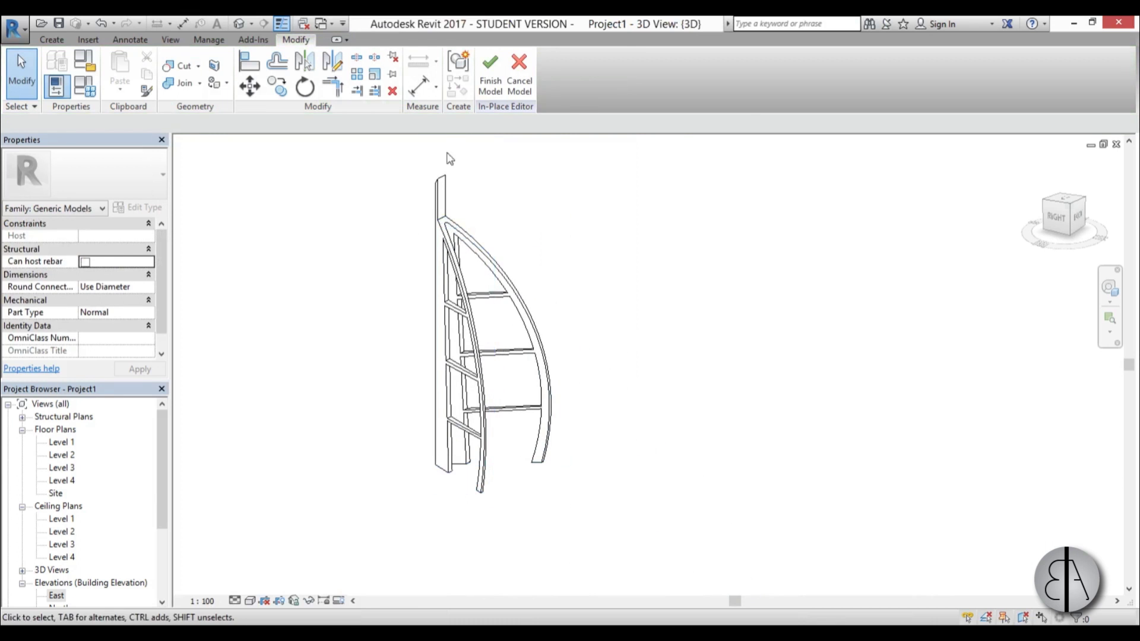
left_click(490, 78)
middle_click_drag(542, 284, 545, 299)
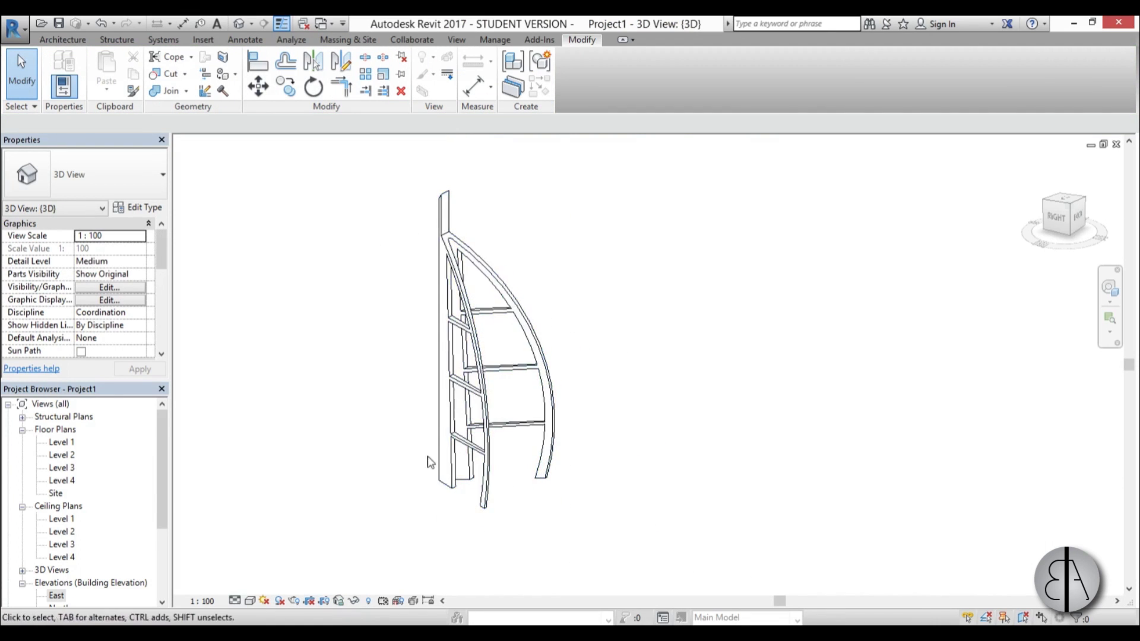
scroll(484, 463, "up", 2)
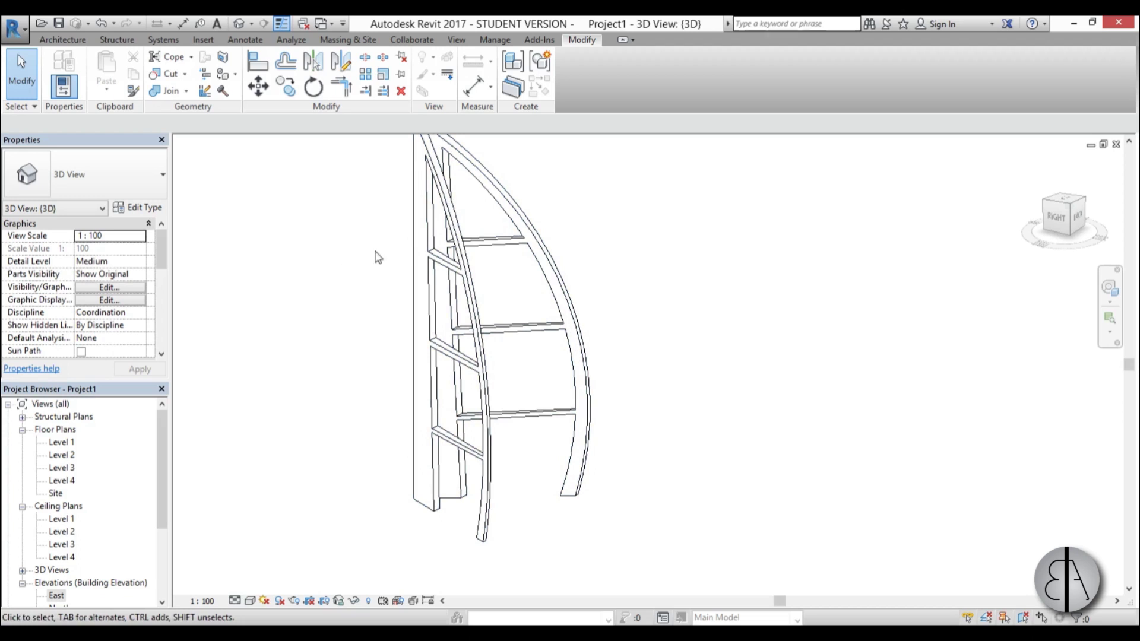
left_click(348, 39)
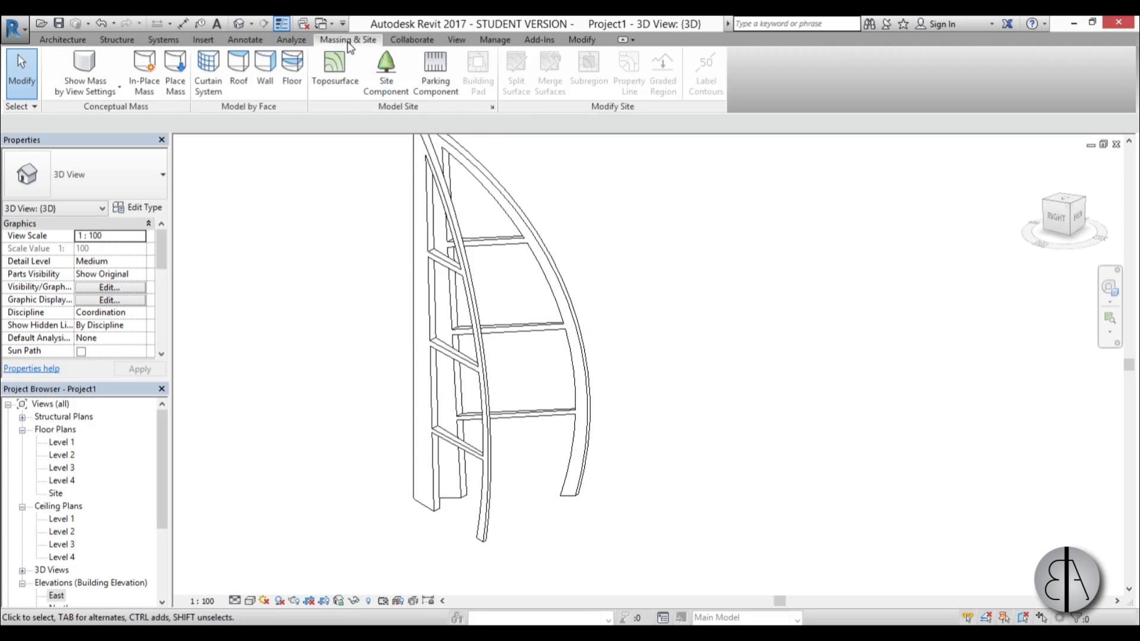
left_click(144, 91)
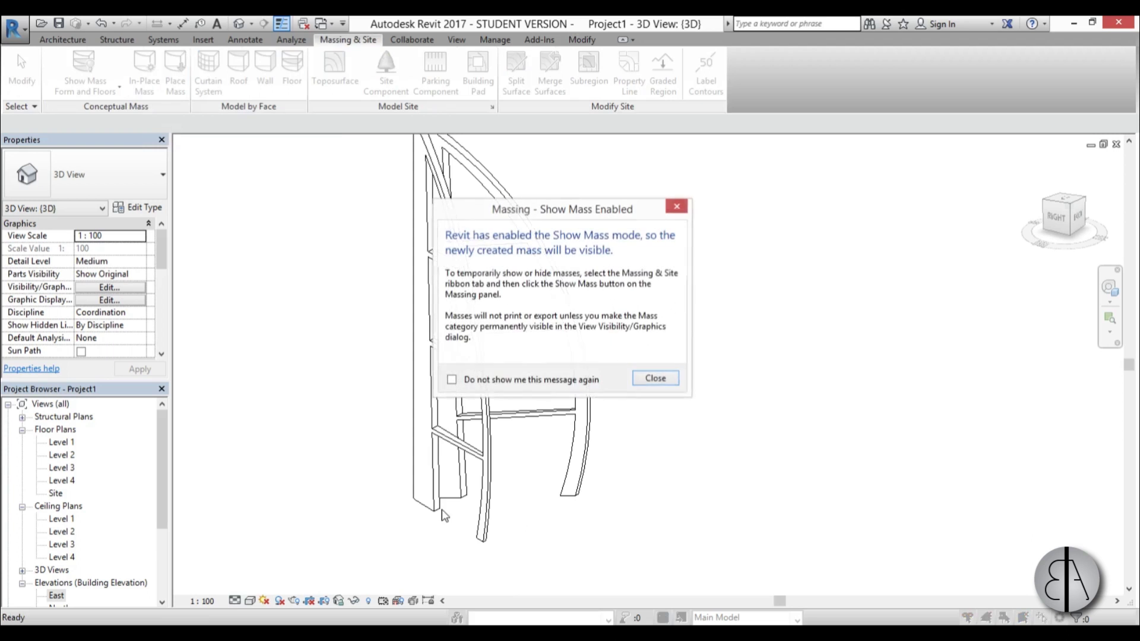
left_click(656, 379)
left_click(591, 418)
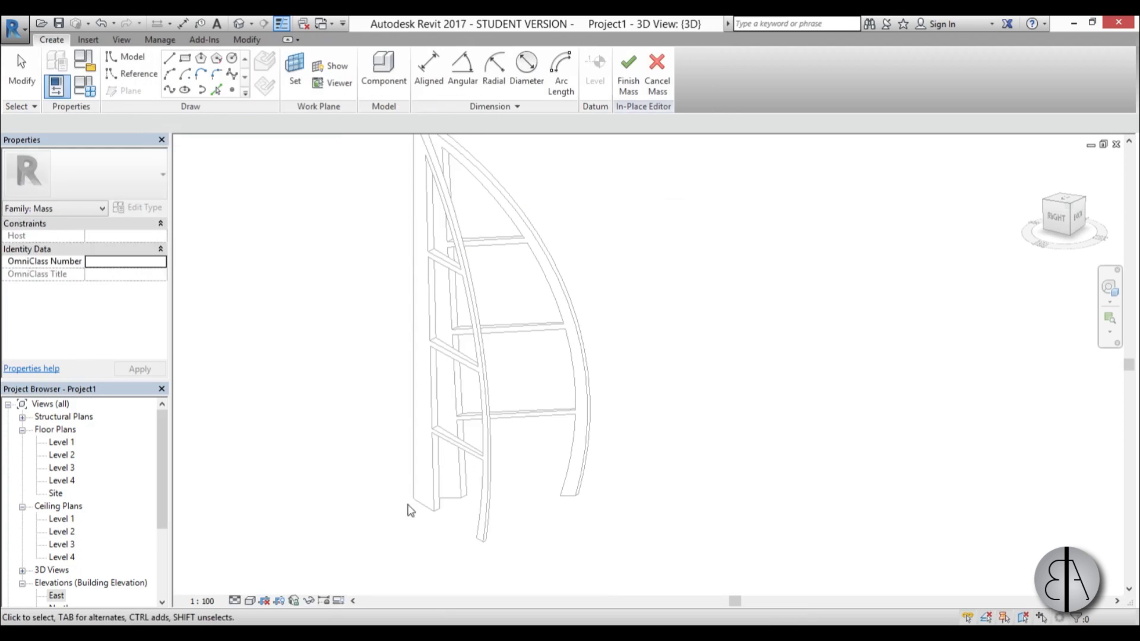
Open the Level 1 floor plan and set Level : Level 1 as the work plane.
double_click(59, 443)
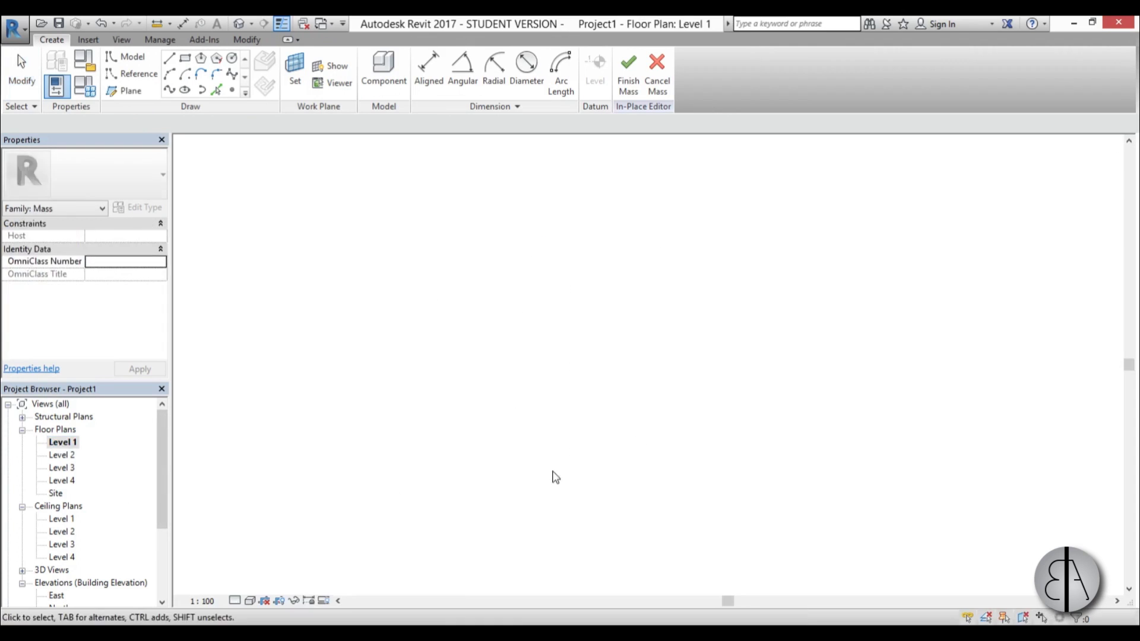
scroll(591, 372, "up", 5)
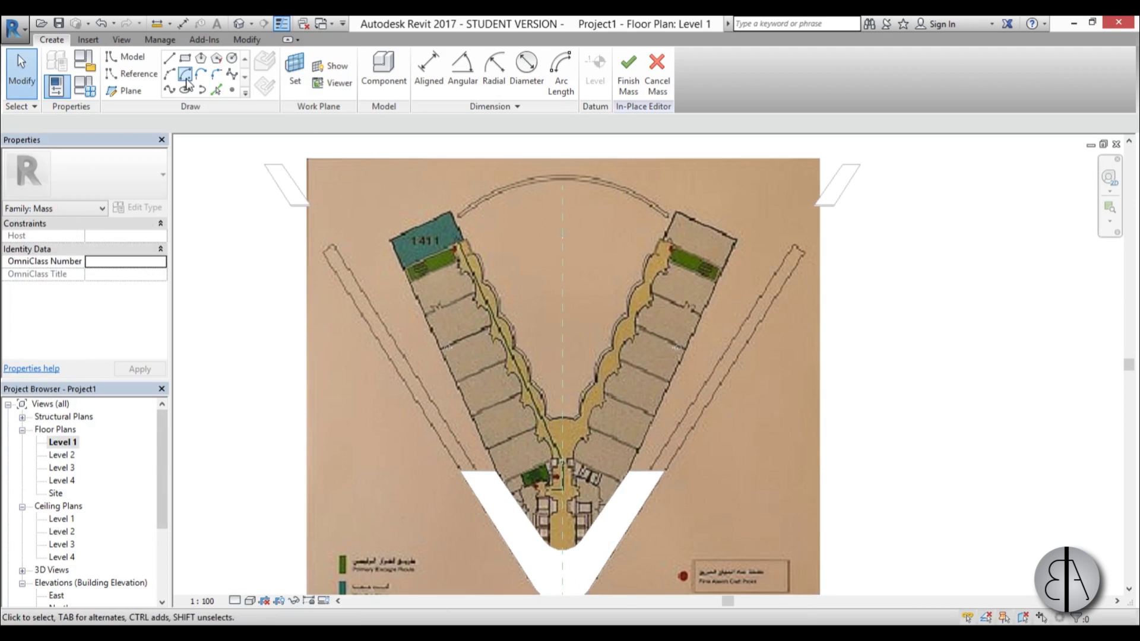
left_click(291, 73)
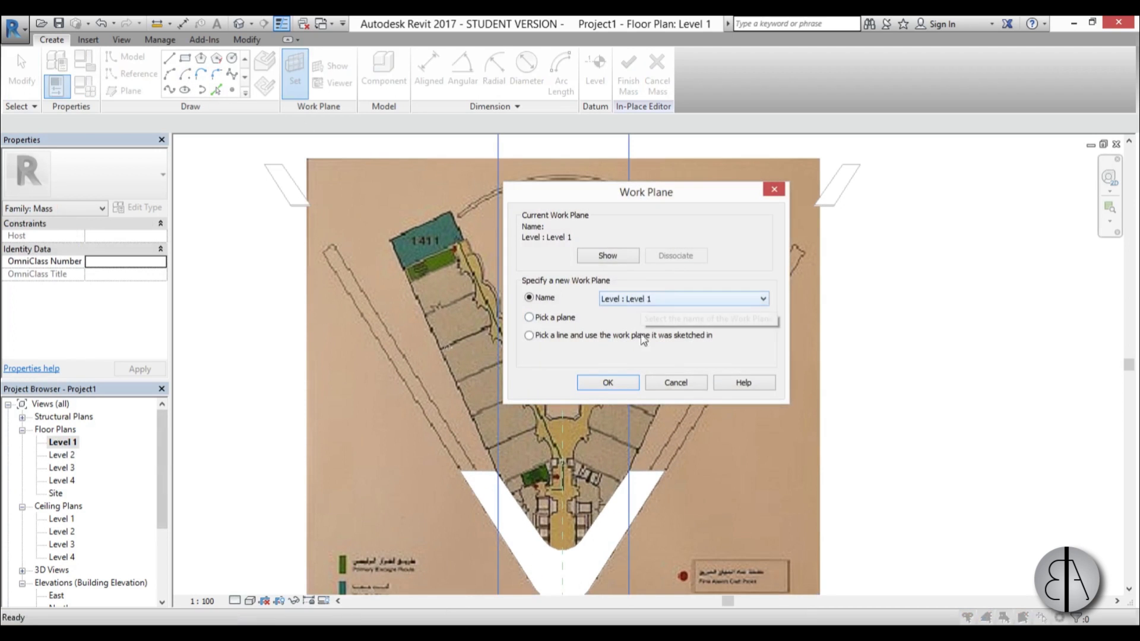
left_click(608, 382)
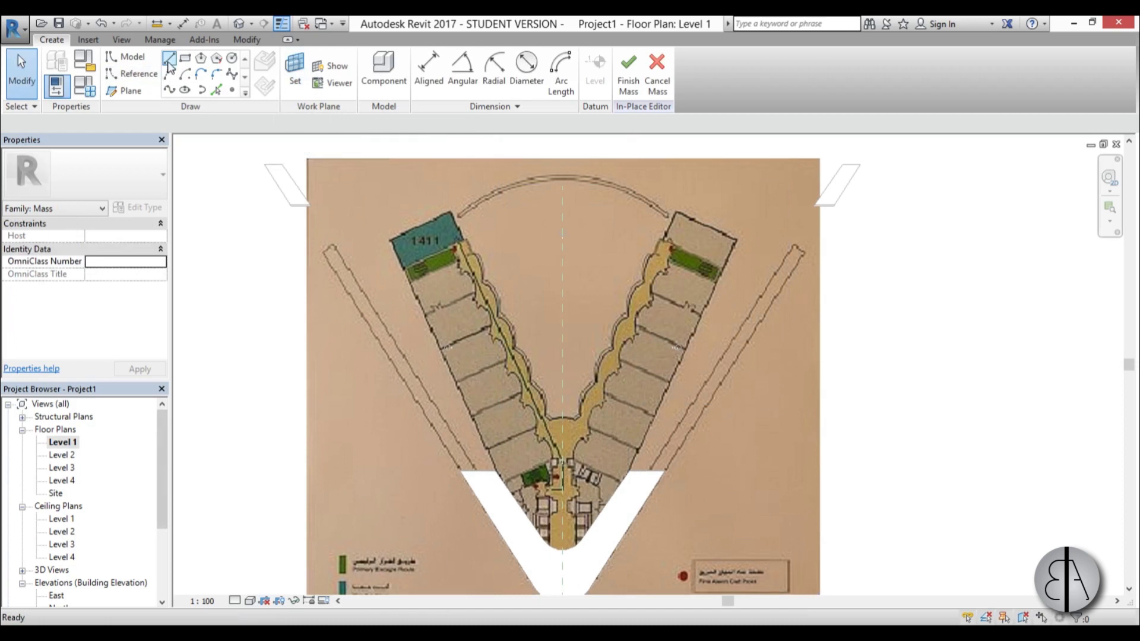
Trace the left wing's outer edge with two chained lines on the work plane, from its upper corner along the white frame to the V's rounded tip.
left_click(169, 59)
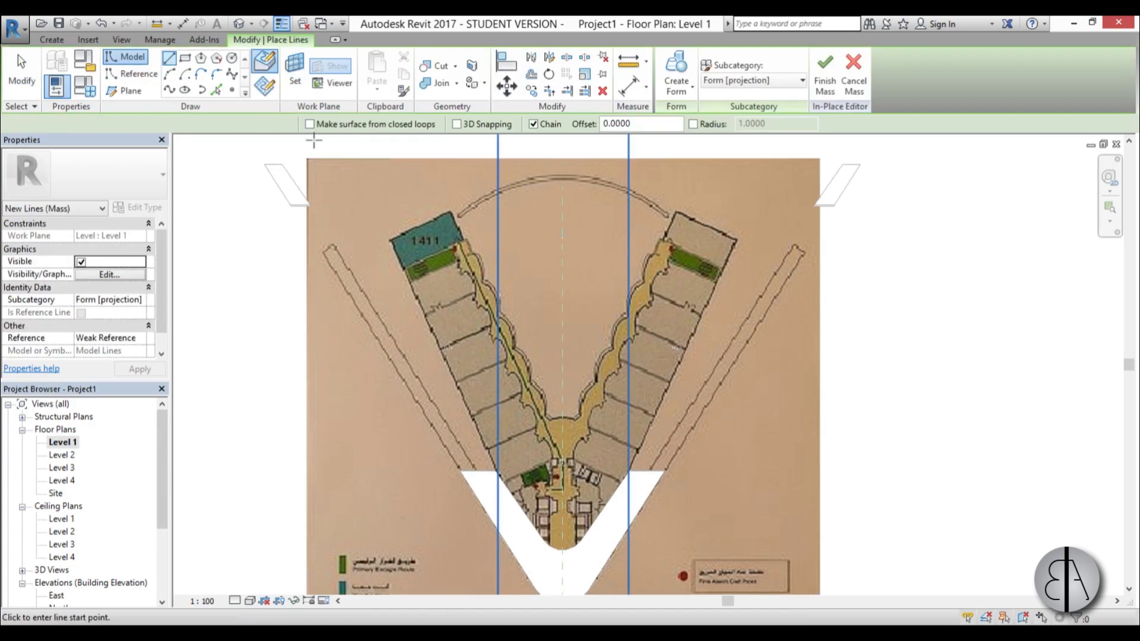
left_click(265, 88)
scroll(415, 258, "up", 3)
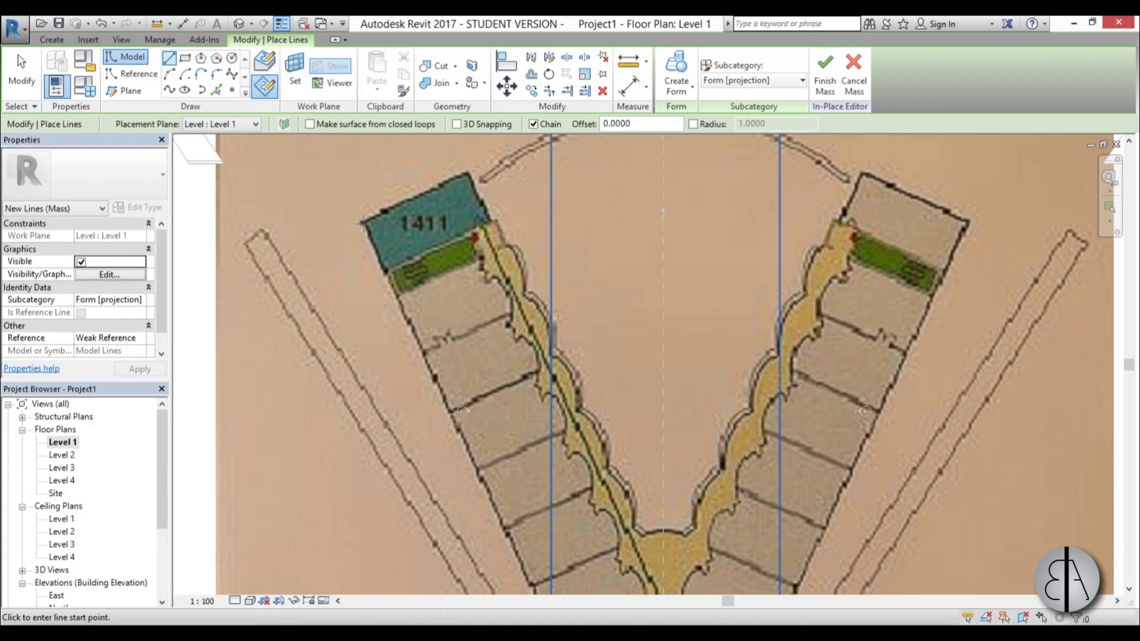
left_click(358, 221)
scroll(522, 223, "down", 4)
scroll(478, 445, "up", 4)
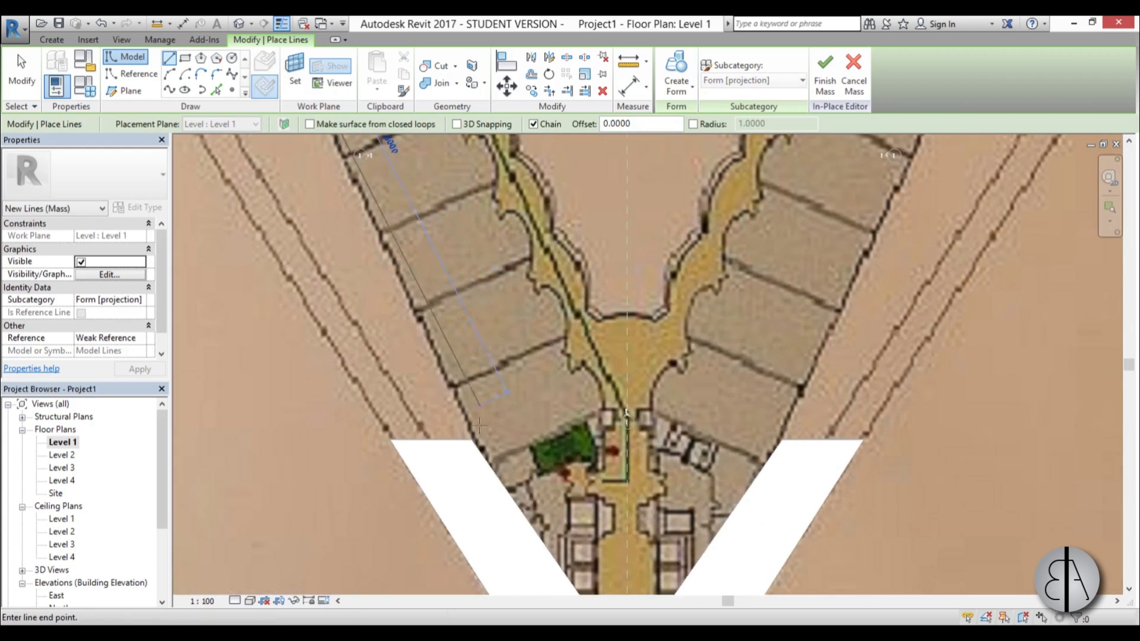
left_click(478, 444)
scroll(481, 439, "down", 3)
scroll(484, 419, "up", 4)
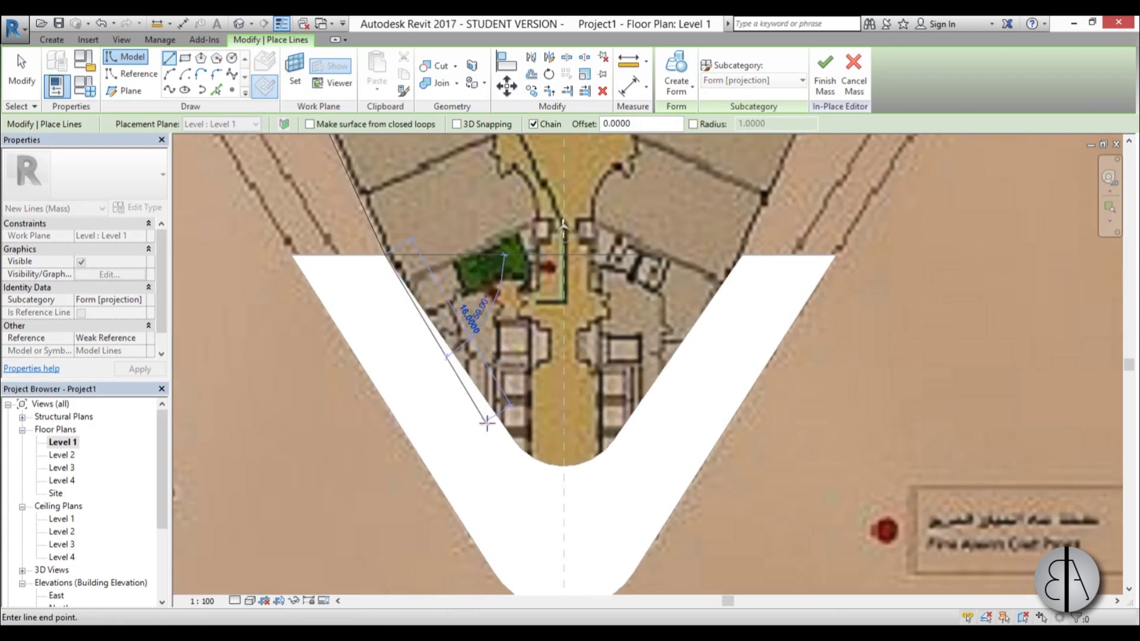
left_click(515, 444)
scroll(514, 442, "down", 4)
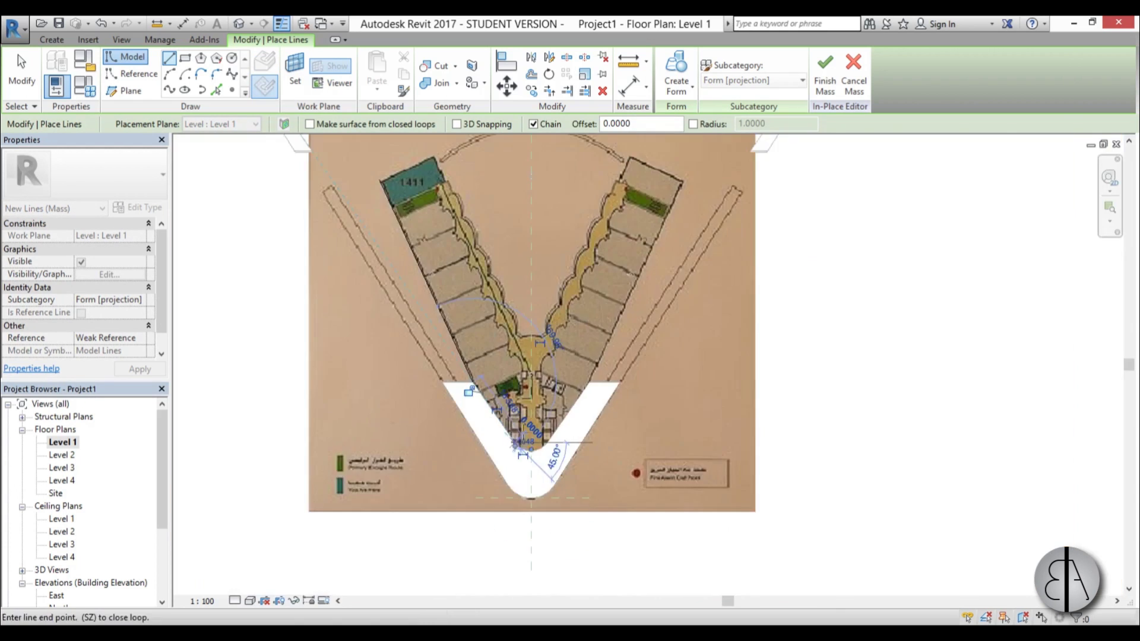
key("Escape")
Draw lines along the left wing's end edge and down its inner edge to the central lobby.
scroll(515, 365, "up", 3)
scroll(510, 385, "down", 2)
middle_click_drag(460, 315, 508, 401)
scroll(395, 264, "up", 2)
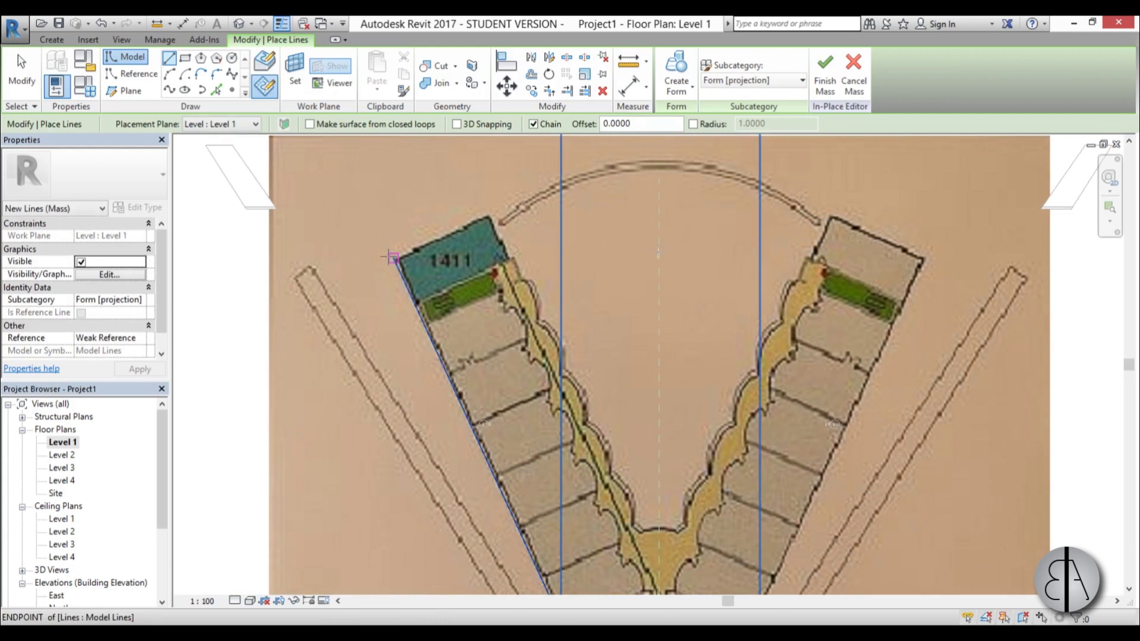
left_click(392, 257)
scroll(395, 259, "down", 2)
scroll(511, 214, "down", 1)
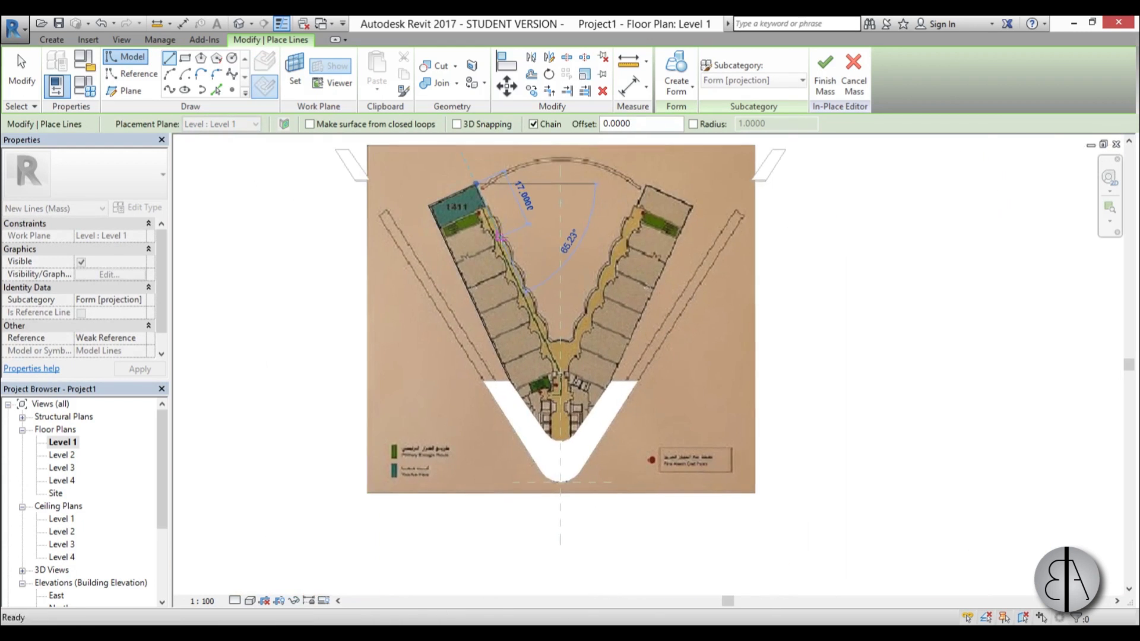
scroll(501, 237, "up", 3)
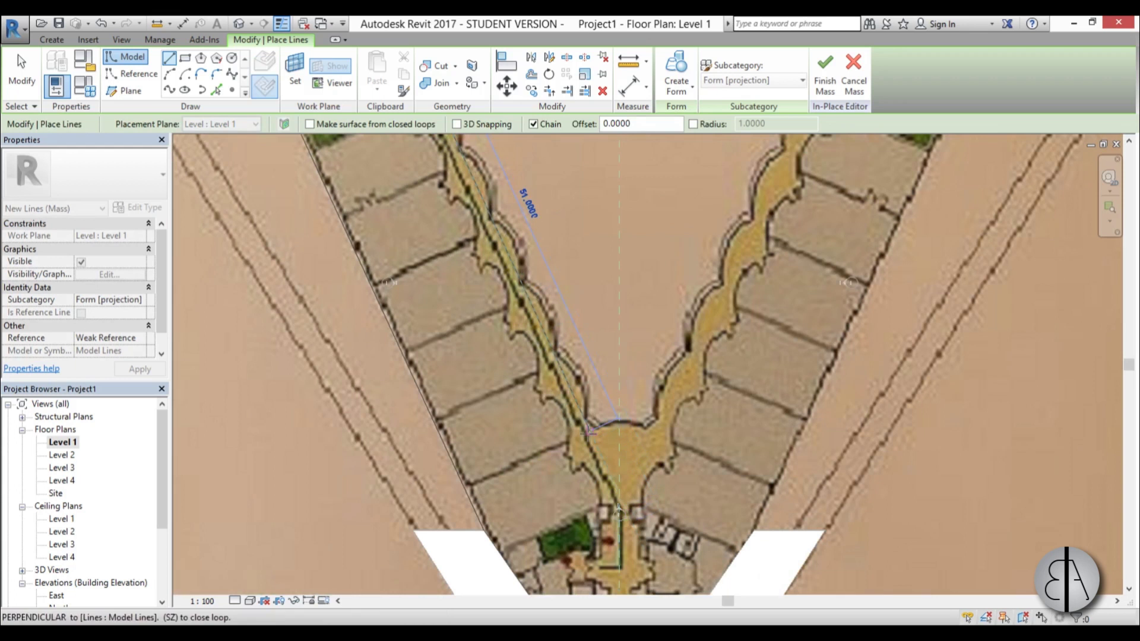
scroll(587, 433, "up", 3)
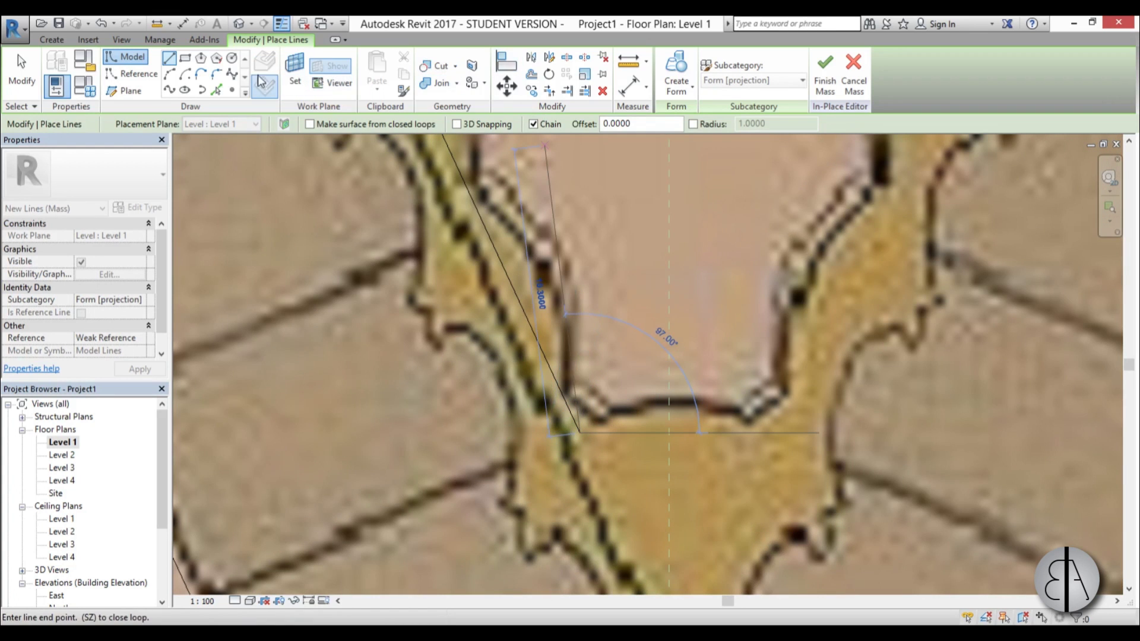
Draw a shallow arc along the lobby's edge from the left wing's inner line to the centre axis.
left_click(170, 76)
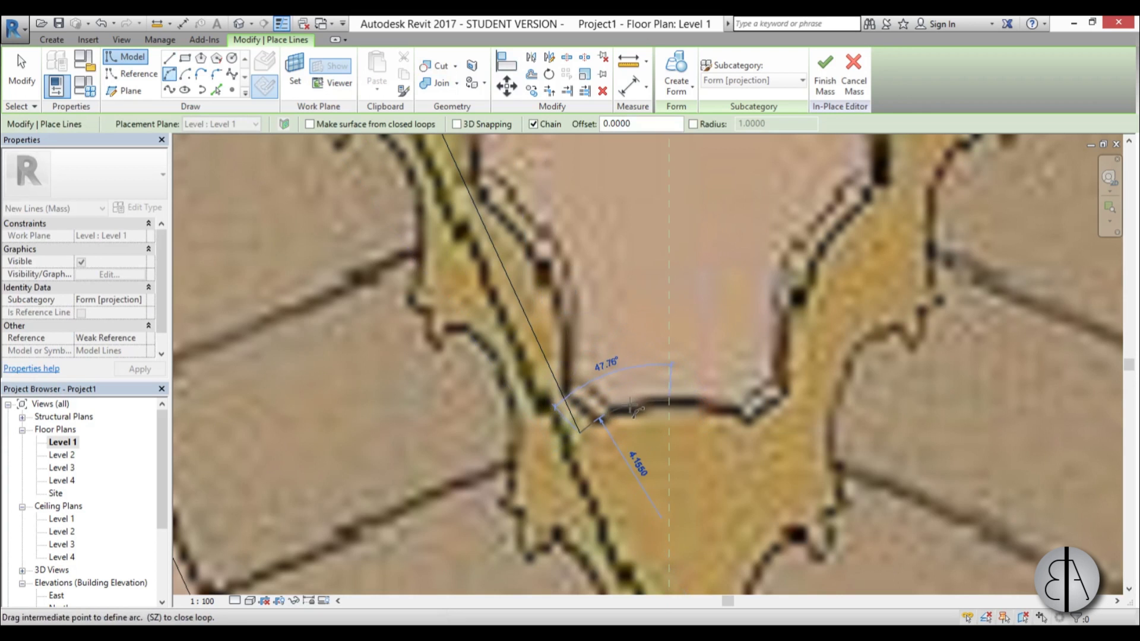
left_click(631, 408)
left_click(21, 71)
Mirror the left wing's chain of outline lines about Reference Plane : A.
scroll(510, 286, "down", 4)
key("Tab")
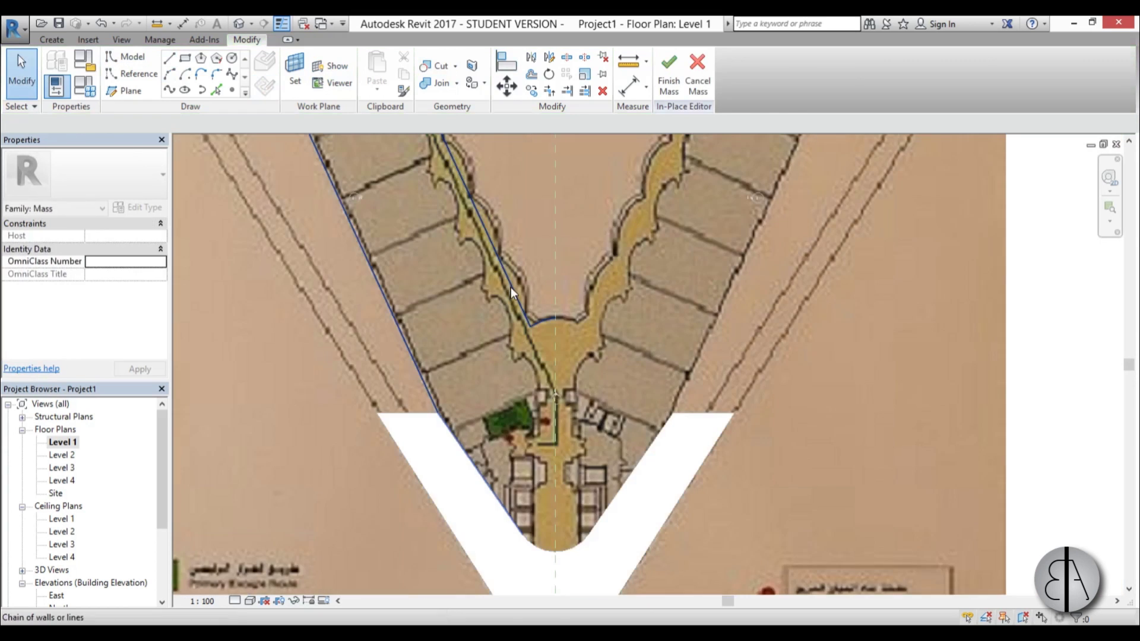
left_click(511, 287)
scroll(525, 380, "down", 2)
key("m")
key("m")
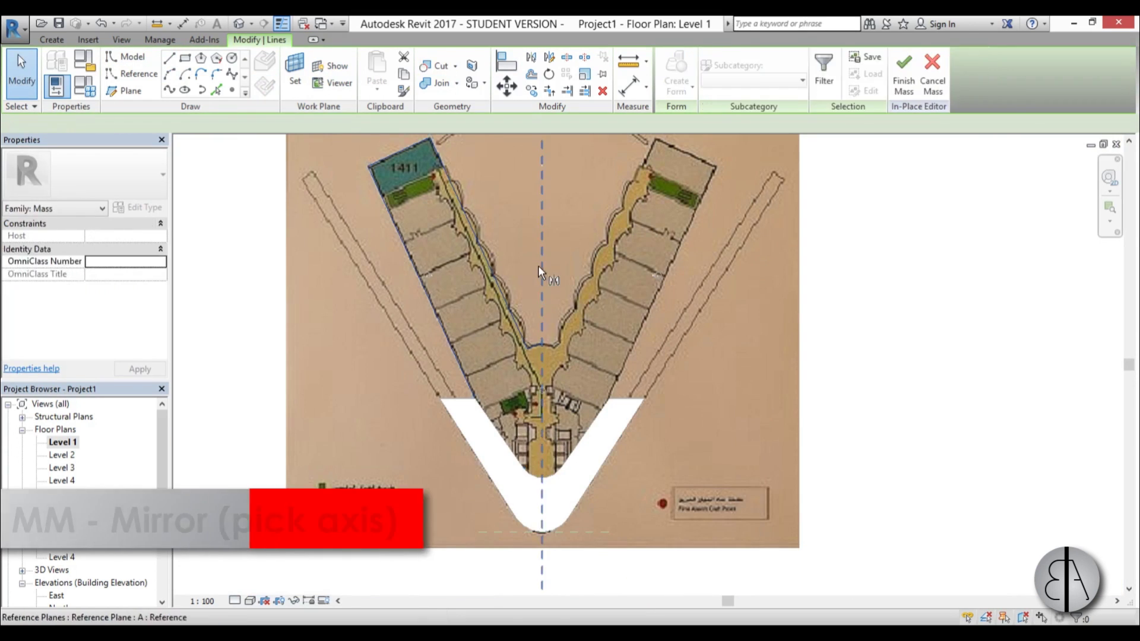
left_click(540, 269)
Close the outline at the V's rounded tip with an arc between the lower ends of both outer edges.
scroll(543, 432, "up", 4)
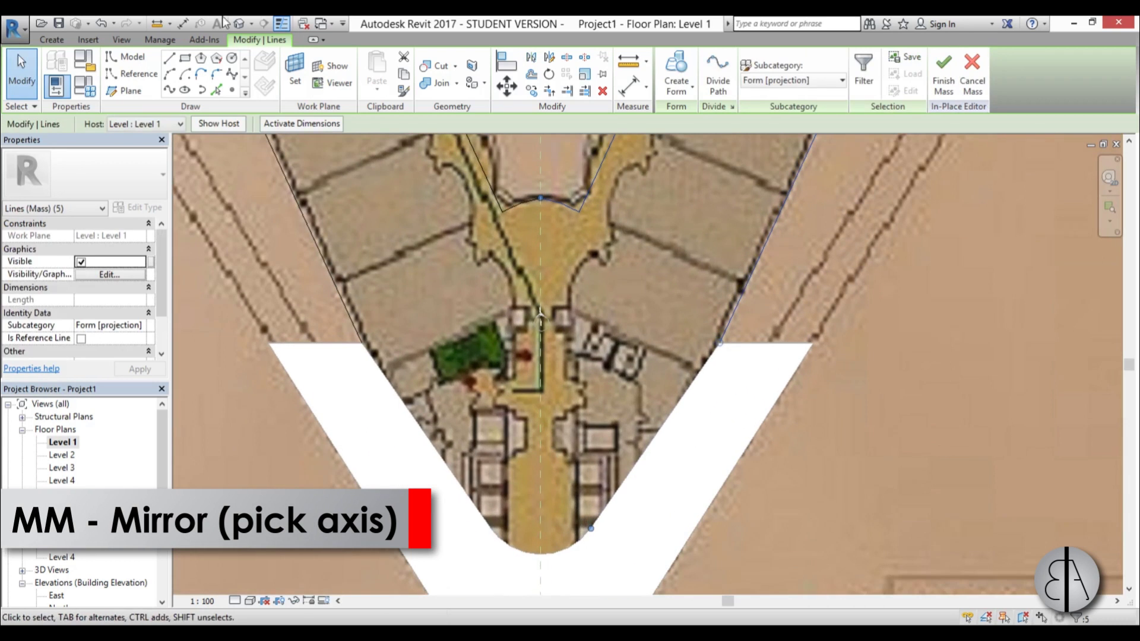
left_click(170, 75)
scroll(498, 523, "up", 2)
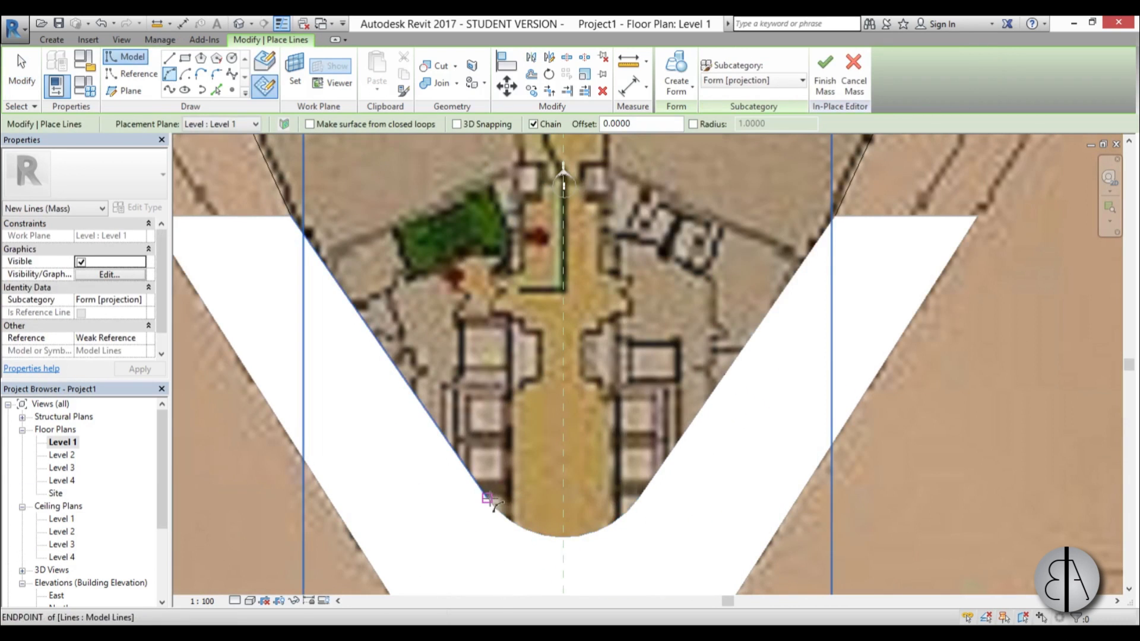
left_click(489, 502)
left_click(636, 504)
scroll(564, 543, "down", 3)
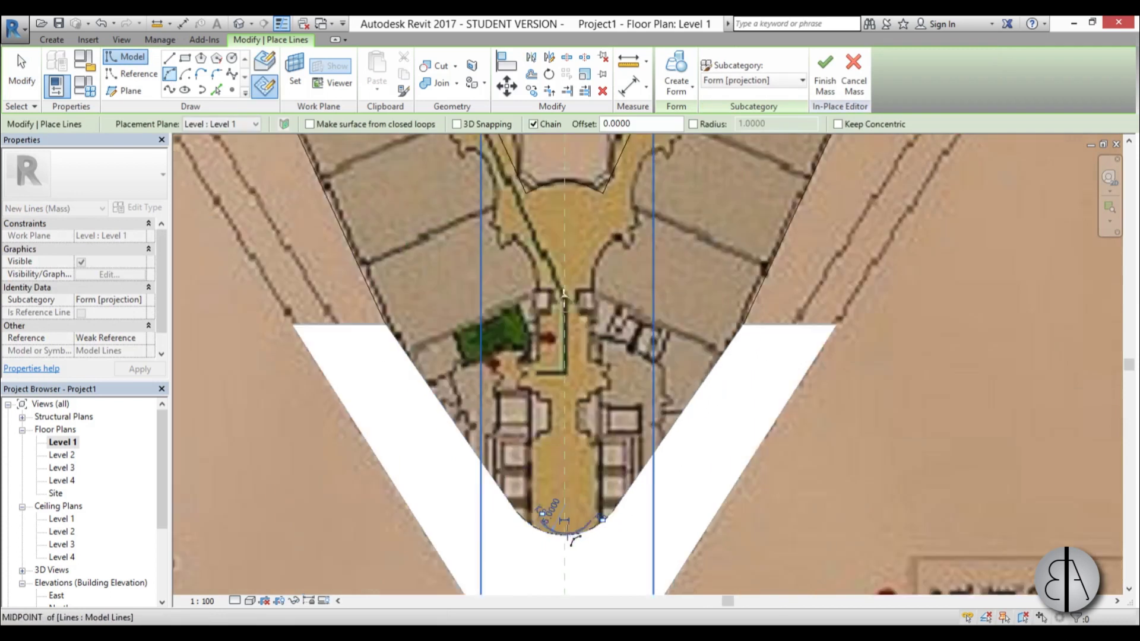
scroll(567, 534, "down", 4)
key("Escape")
key("Escape")
Check the V-shaped outline's continuity by selecting its whole line chain, and clear the selection.
key("Tab")
left_click(441, 304)
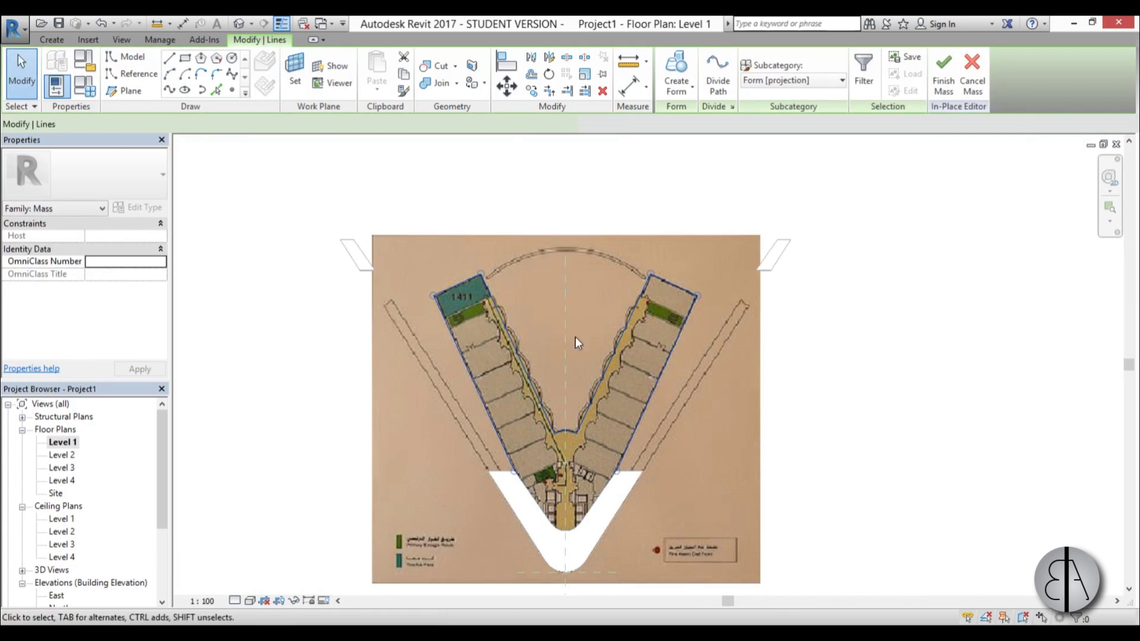
scroll(607, 257, "up", 2)
scroll(603, 373, "down", 1)
middle_click_drag(599, 389, 550, 390)
scroll(451, 219, "up", 2)
left_click(468, 261)
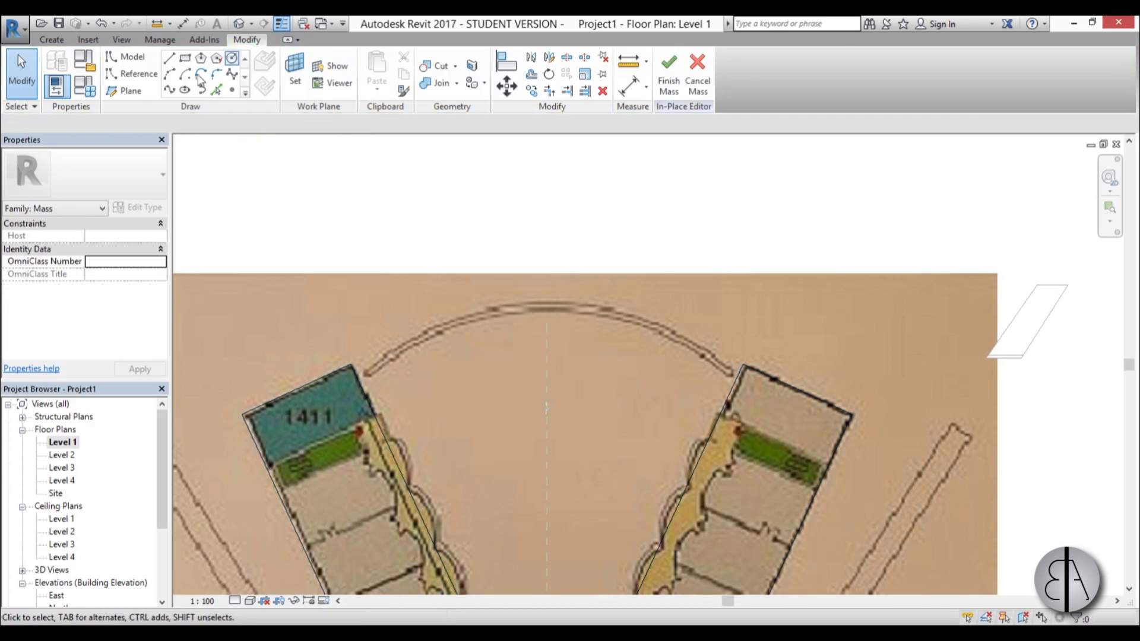
Draw an arc about 46 wide with a radius of about 36 between the two wing ends, tracing the curved facade's inner edge.
left_click(169, 72)
scroll(364, 374, "up", 2)
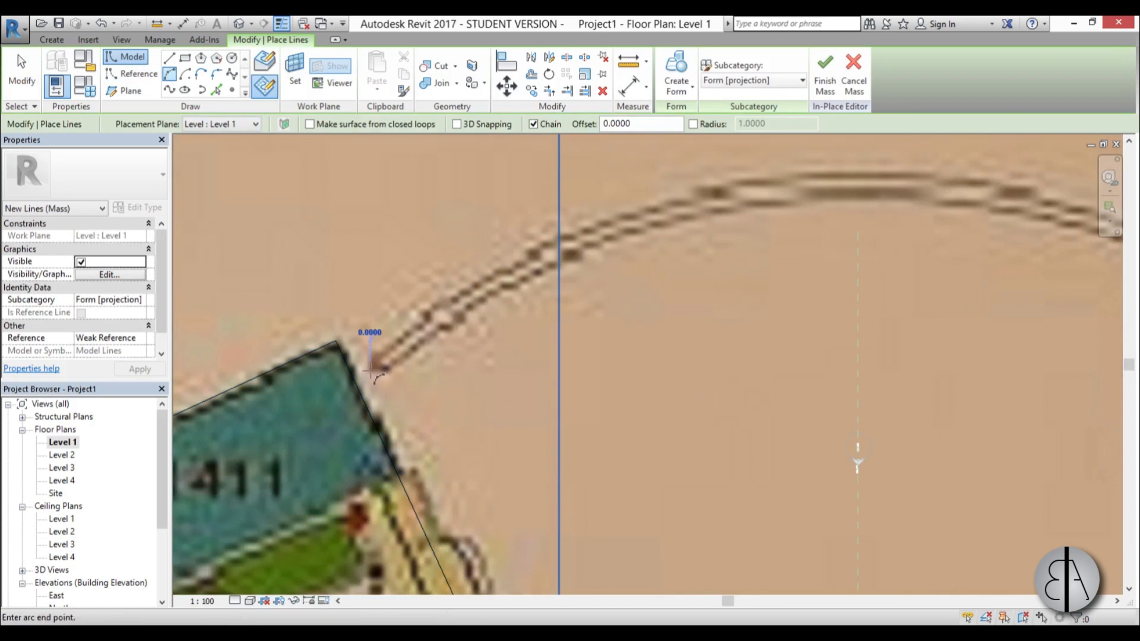
scroll(373, 371, "down", 3)
scroll(786, 380, "up", 3)
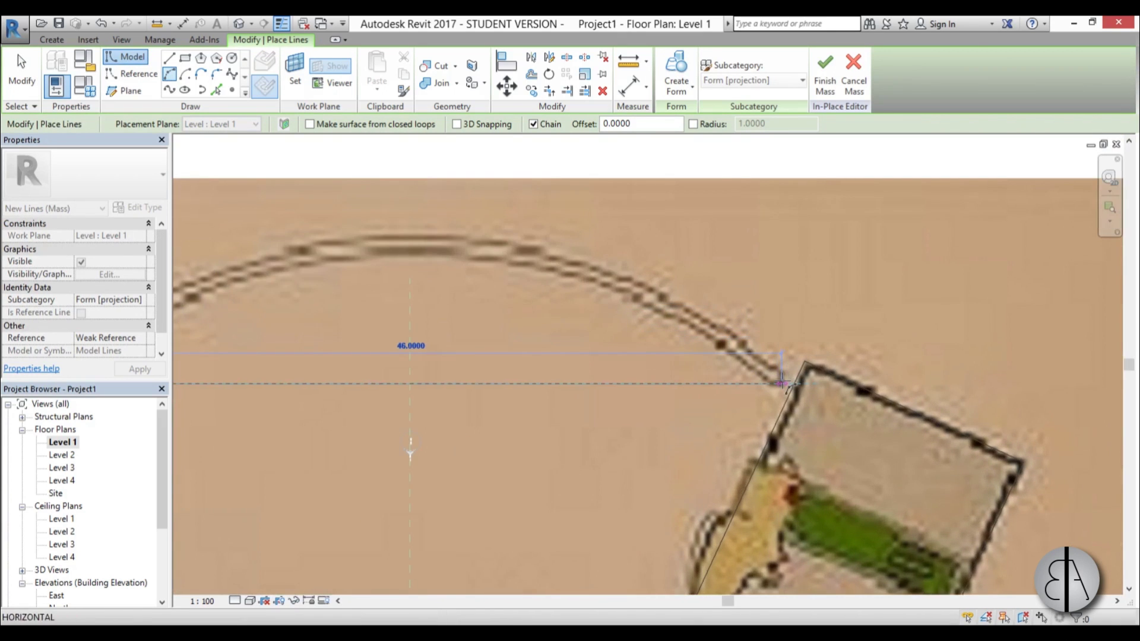
left_click(782, 383)
scroll(783, 383, "down", 3)
scroll(533, 291, "up", 2)
left_click(526, 283)
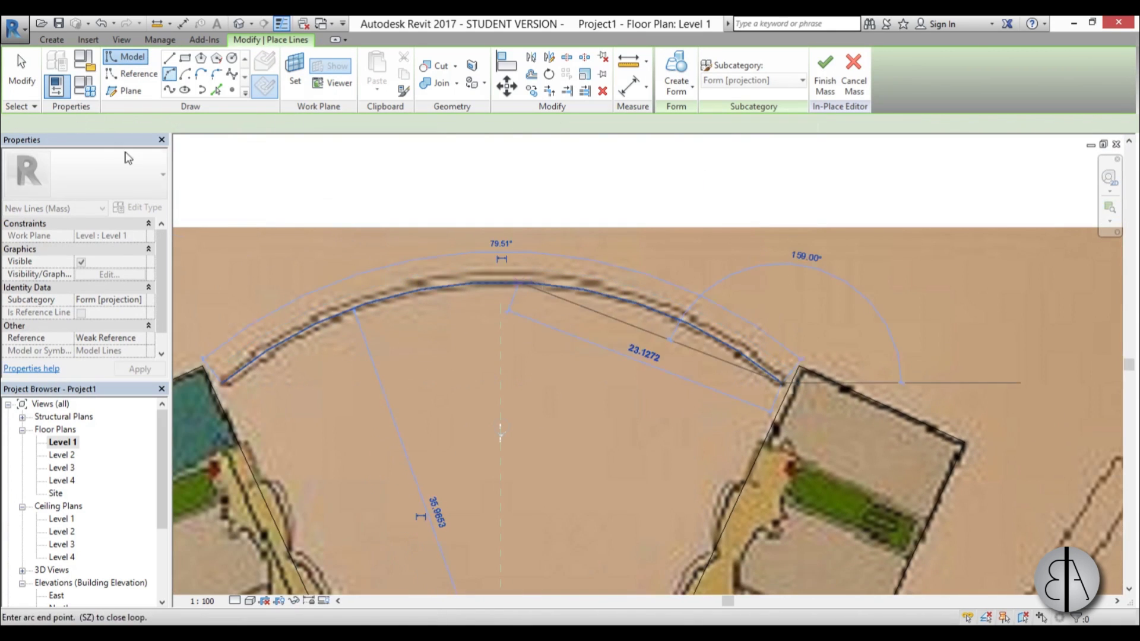
On Level 2, trace the left wing's outer and inner edges with chained lines, ending with an arc to the central reference plane.
key("Escape")
key("Escape")
scroll(582, 336, "down", 3)
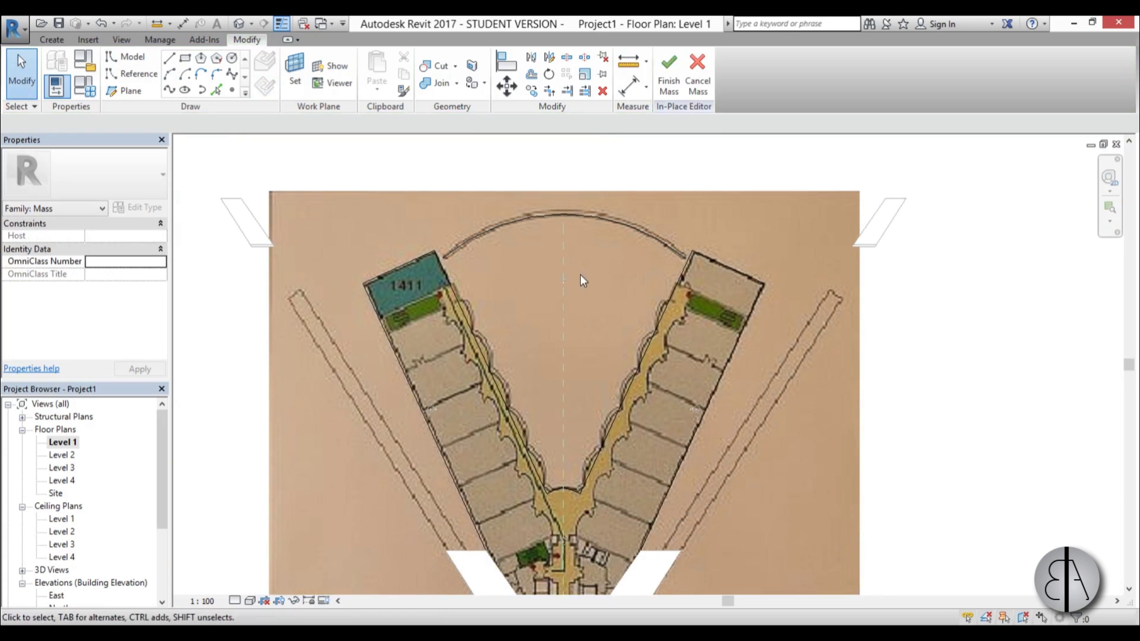
middle_click_drag(564, 356, 522, 330)
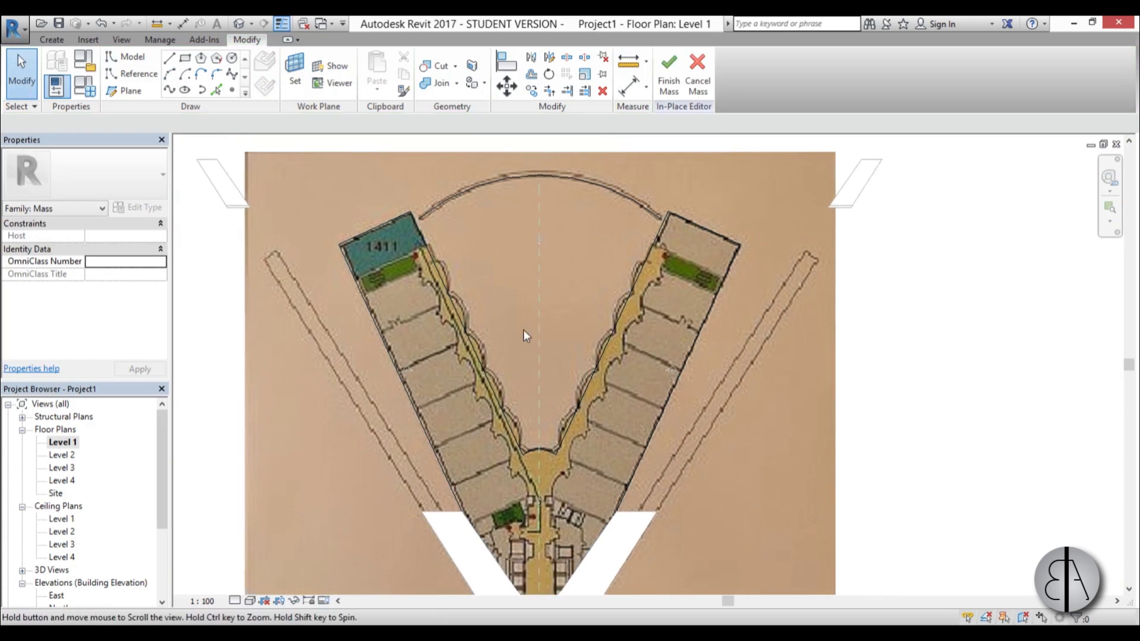
scroll(523, 329, "down", 1)
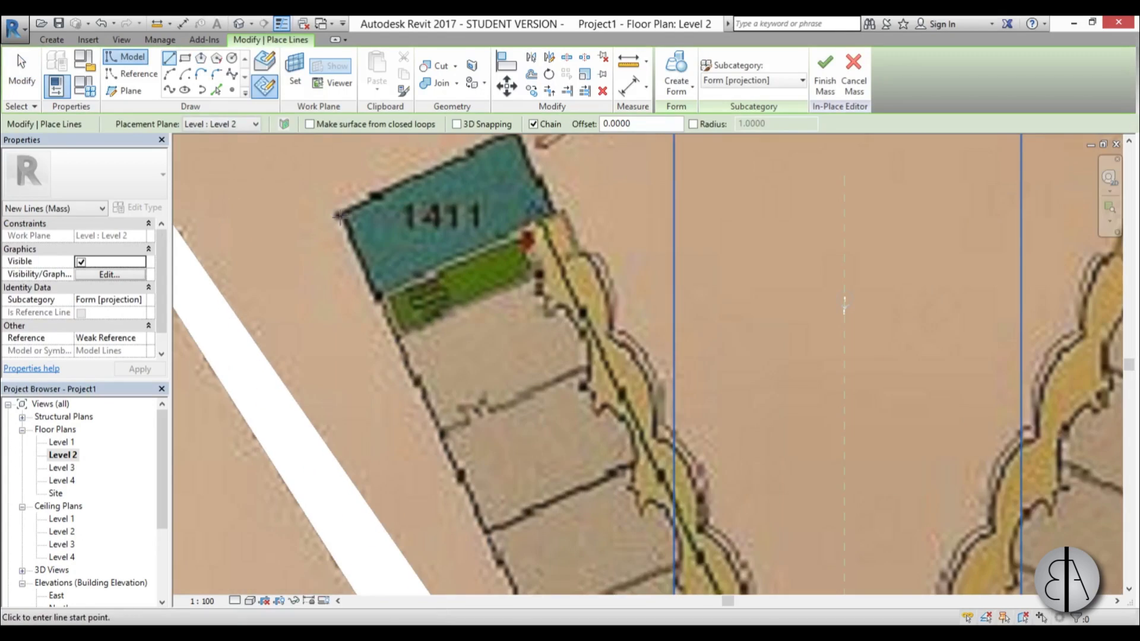
middle_click_drag(653, 535, 459, 152)
left_click(455, 377)
middle_click_drag(455, 377, 428, 142)
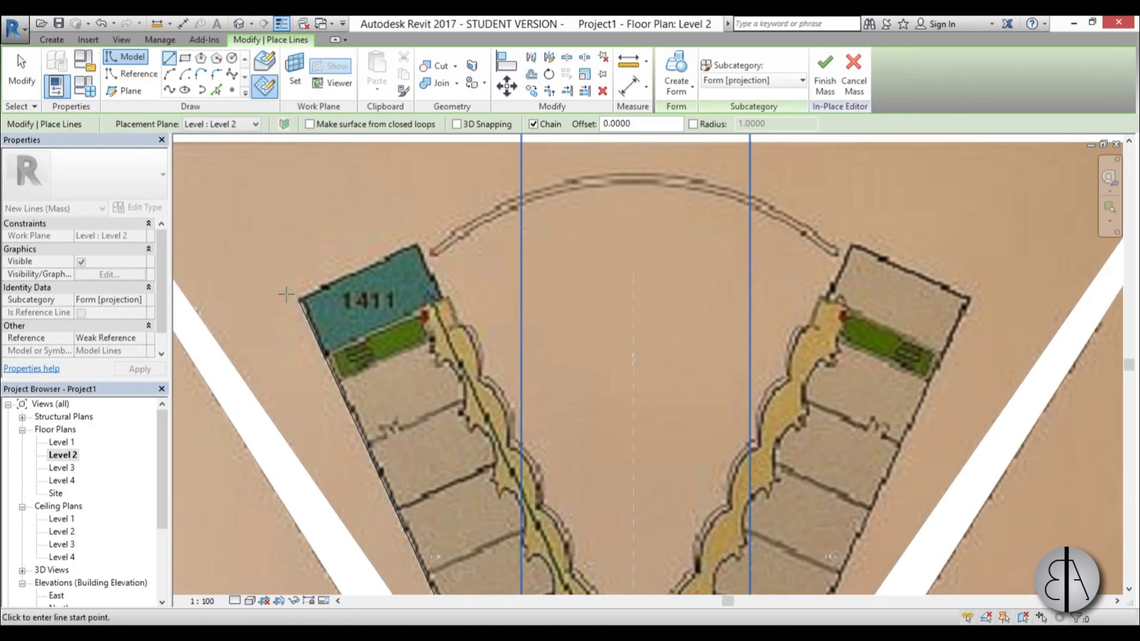
left_click(300, 303)
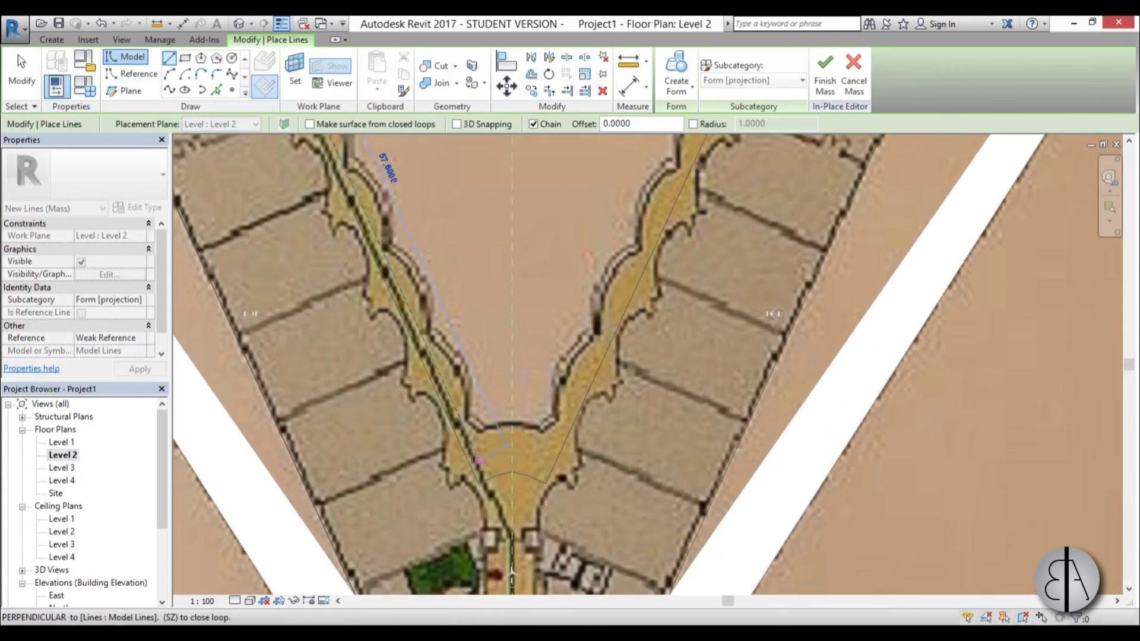
scroll(470, 338, "up", 3)
left_click(465, 409)
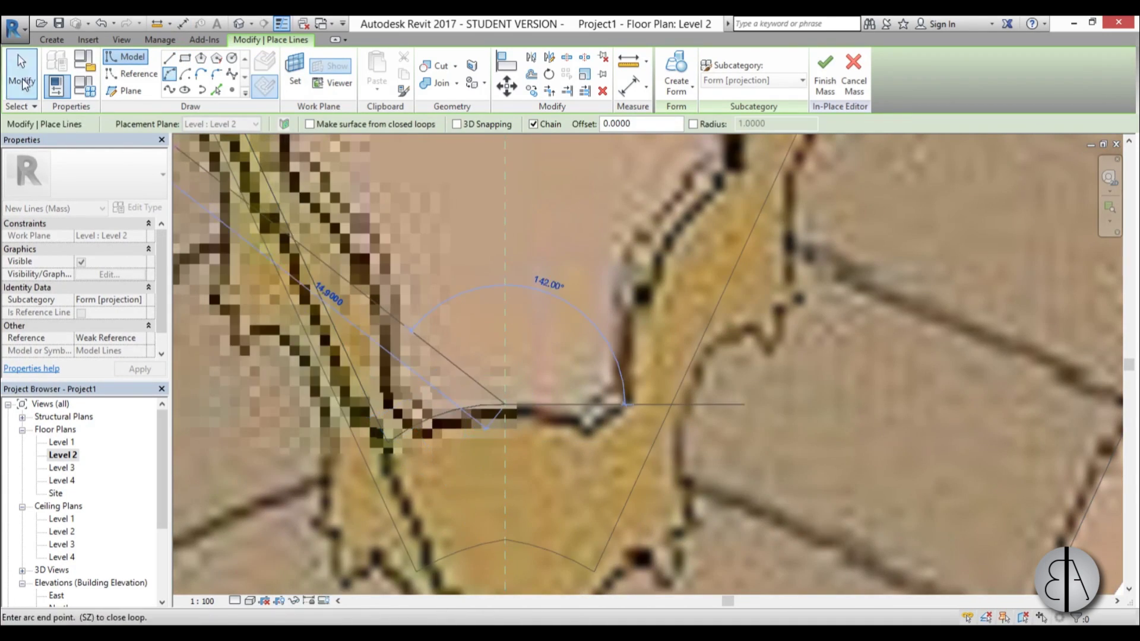
Mirror the left wing's Level 2 lines about the central reference plane and close the V's rounded tip with an arc.
left_click(22, 71)
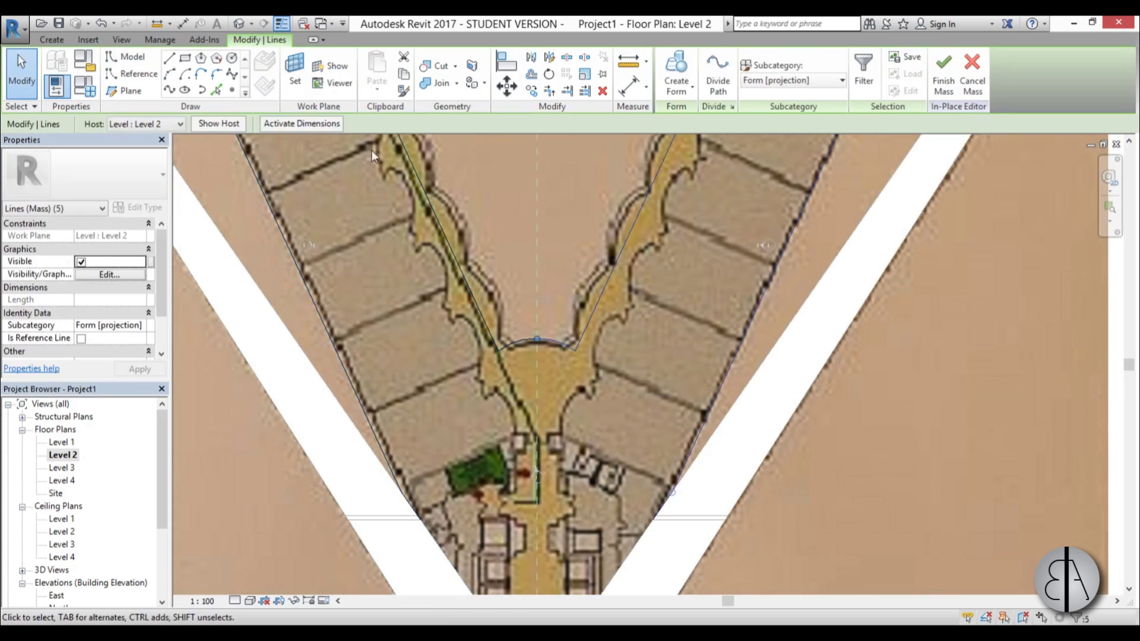
left_click(169, 74)
middle_click_drag(416, 449, 398, 302)
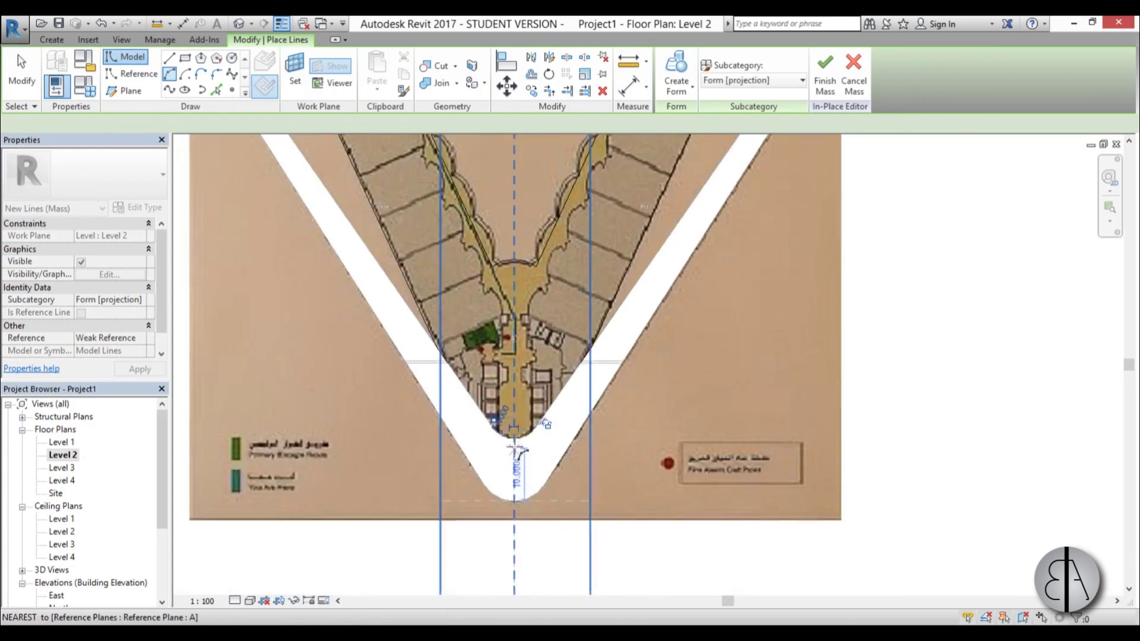
key("Escape")
key("Escape")
key("Return")
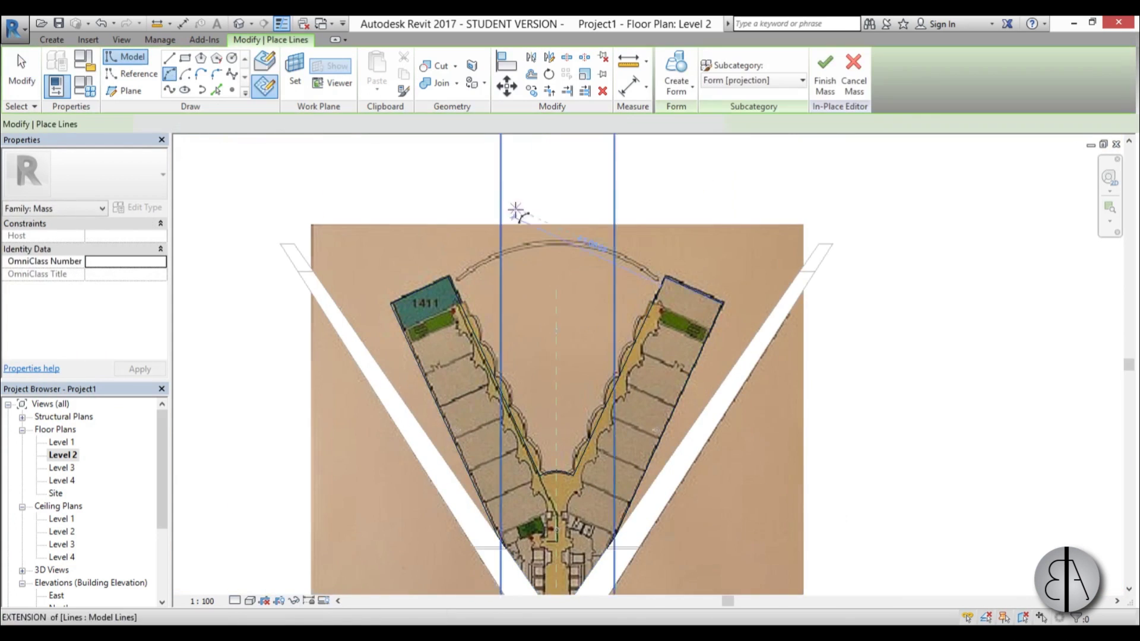
Draw an arc between the two wing ends on Level 2, tracing the curved facade on the plan image.
scroll(512, 212, "up", 2)
left_click(402, 348)
left_click(799, 348)
left_click(631, 270)
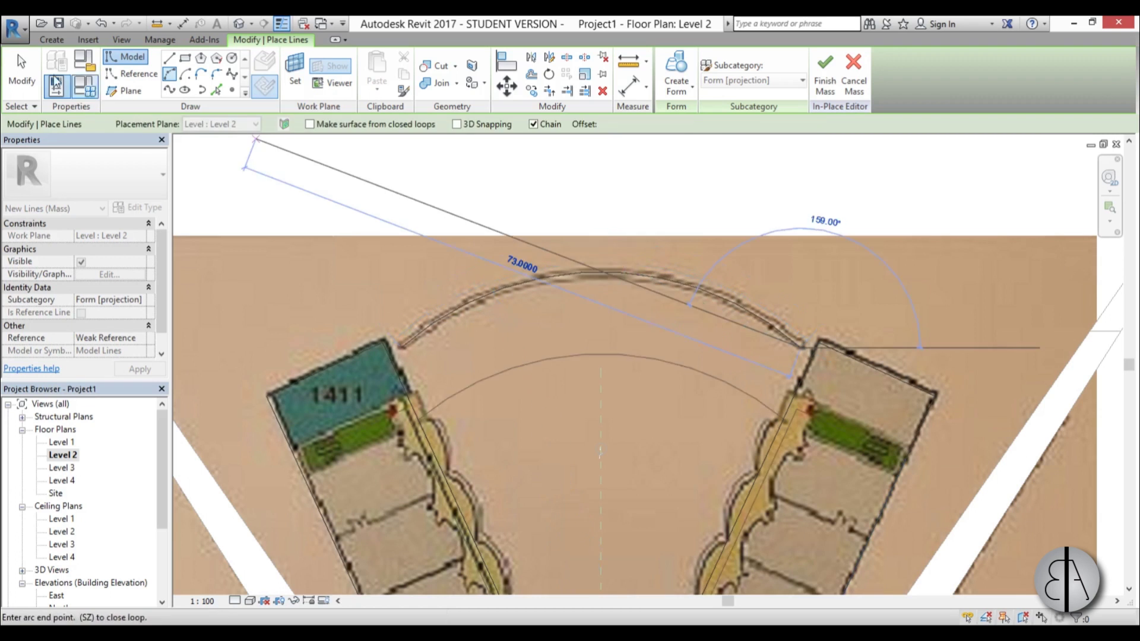
key("Escape")
key("Escape")
scroll(459, 230, "down", 5)
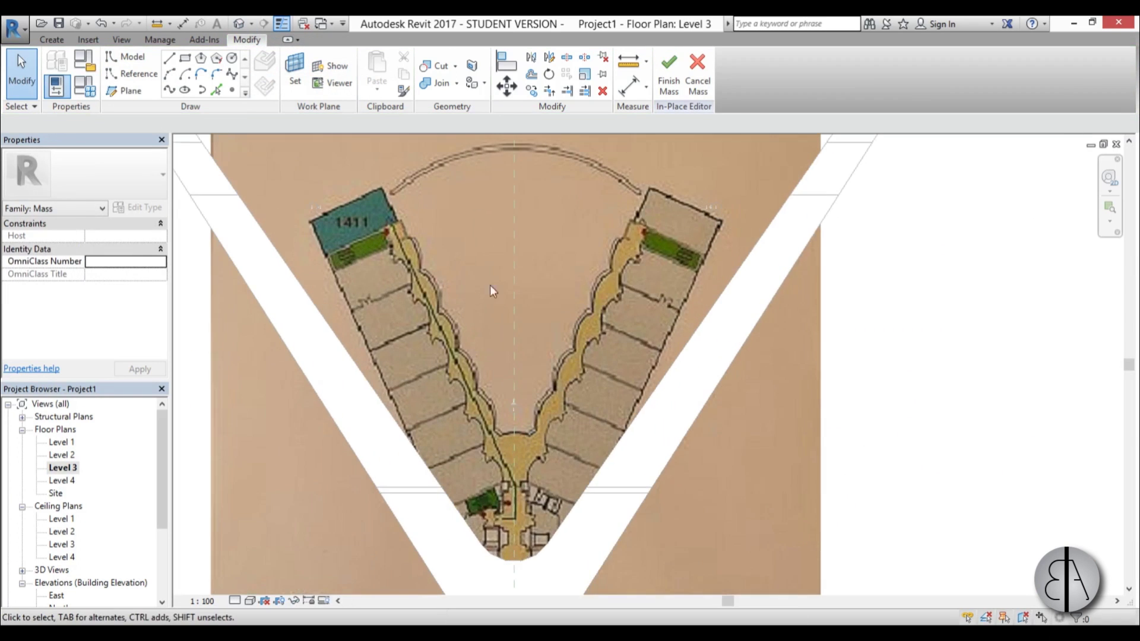
On Level 3, trace the left wing's outer edge with chained lines up to the wing's end.
key("l")
key("i")
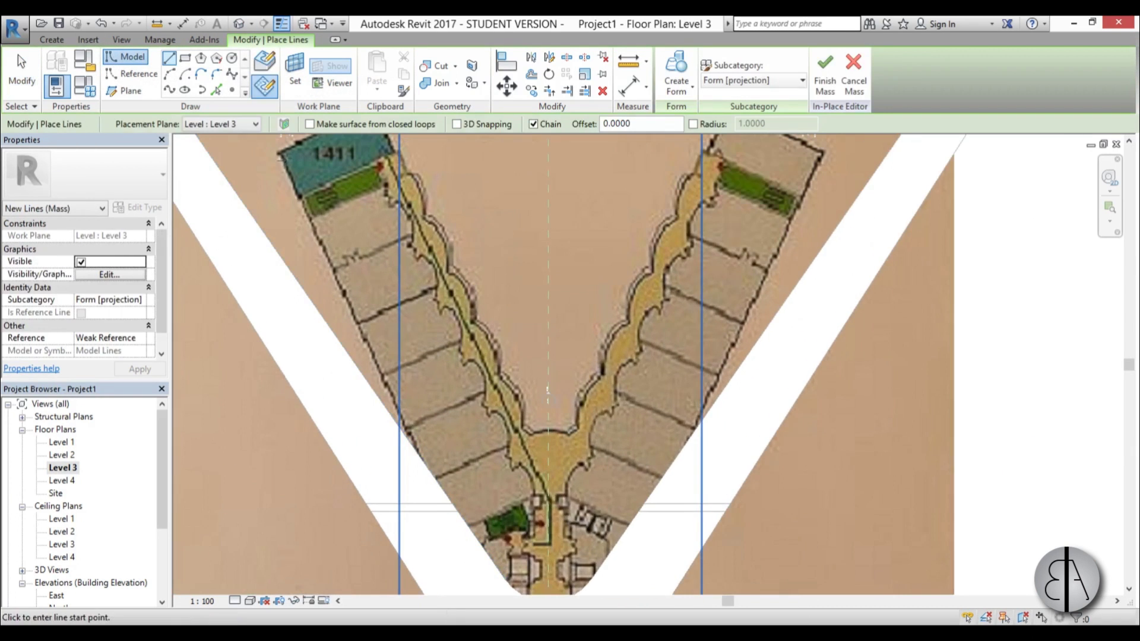
left_click(282, 155)
scroll(285, 356, "up", 2)
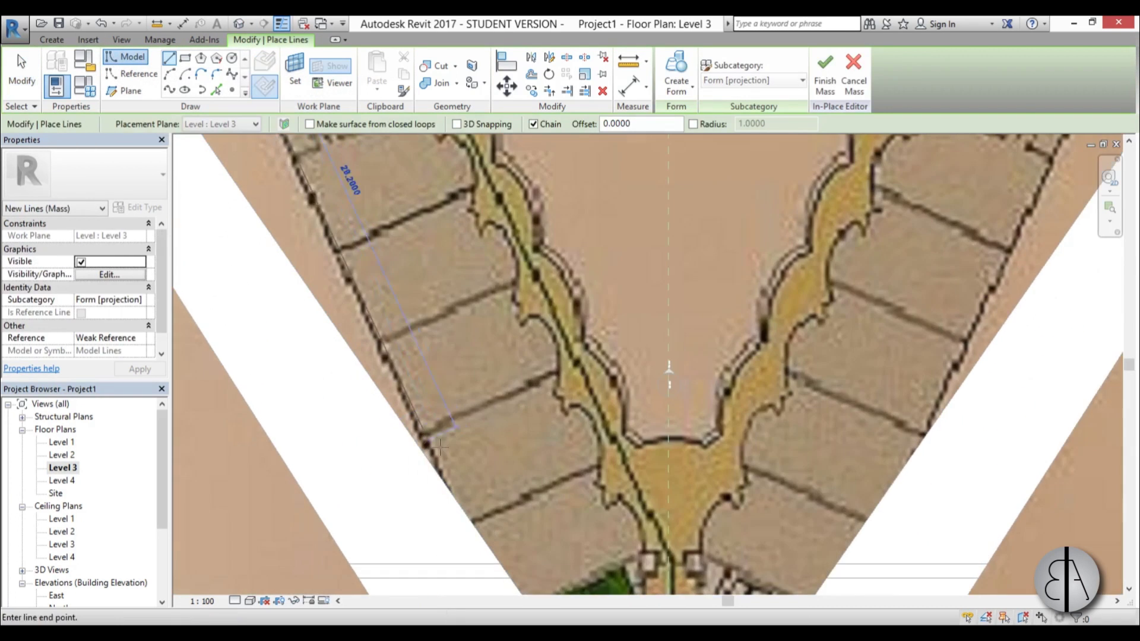
scroll(353, 353, "down", 2)
middle_click_drag(484, 471, 350, 277)
scroll(351, 277, "up", 3)
scroll(297, 196, "down", 4)
middle_click_drag(297, 196, 484, 403)
scroll(461, 302, "up", 2)
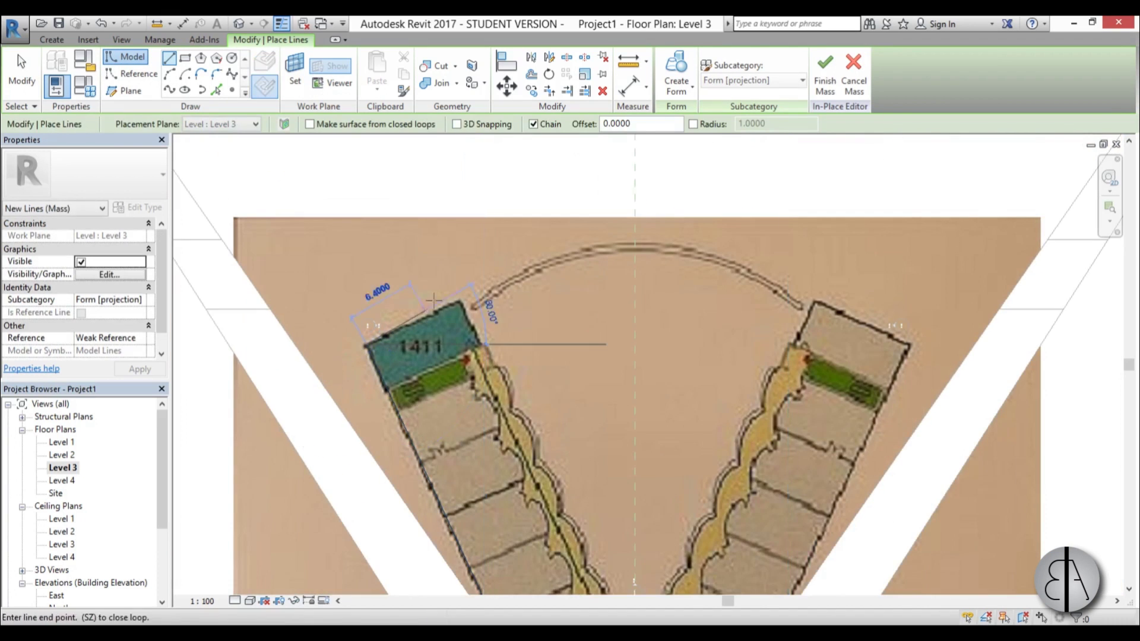
Add the left wing's end and inner edge on Level 3, and draw an arc from the inner corner to Reference Plane : A.
scroll(461, 302, "down", 3)
scroll(538, 441, "up", 4)
left_click(500, 438)
scroll(522, 433, "up", 5)
left_click(171, 75)
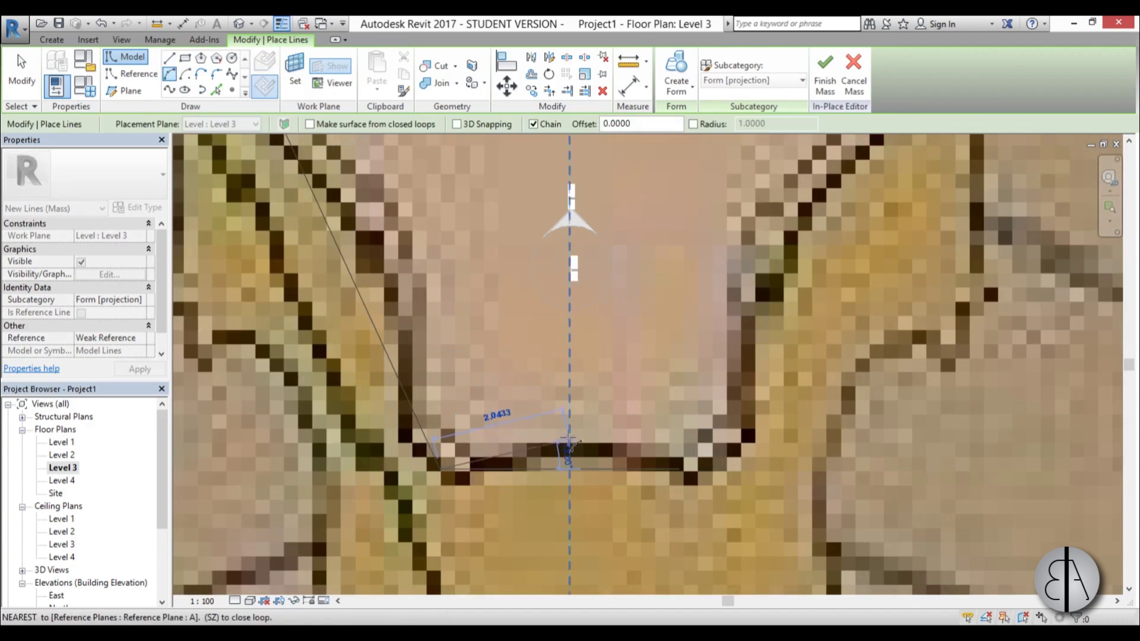
left_click(513, 429)
scroll(457, 297, "down", 6)
Mirror the left wing's Level 3 line chain about Reference Plane : A and close the V's rounded tip with an arc.
key("Escape")
key("Escape")
key("Tab")
left_click(429, 232)
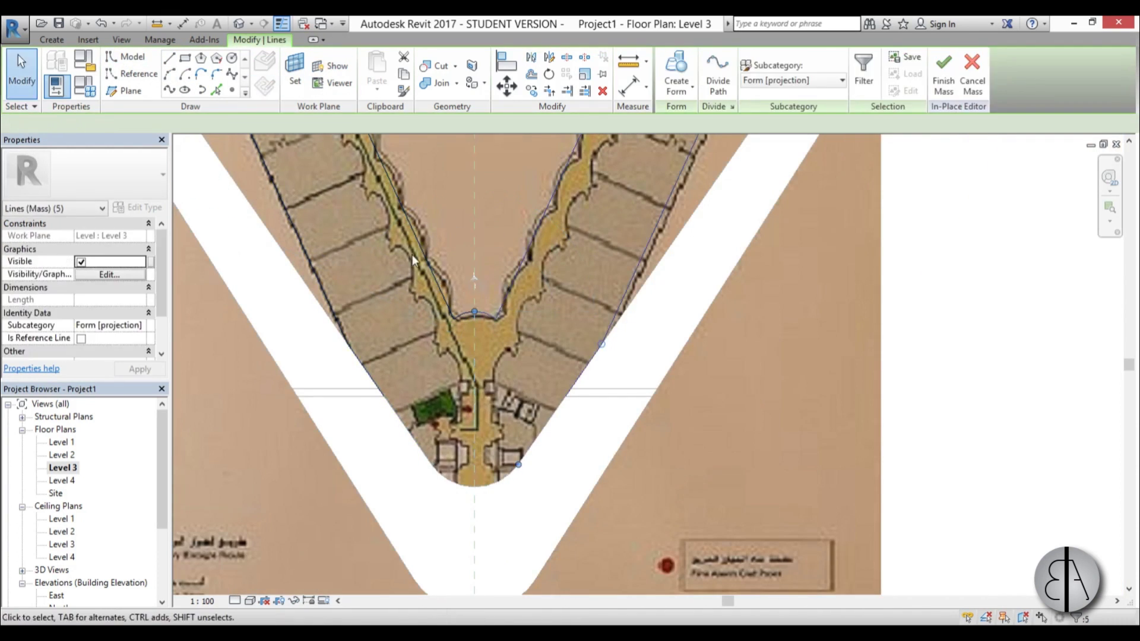
key("Return")
scroll(528, 500, "up", 3)
key("Escape")
key("Escape")
scroll(579, 585, "down", 5)
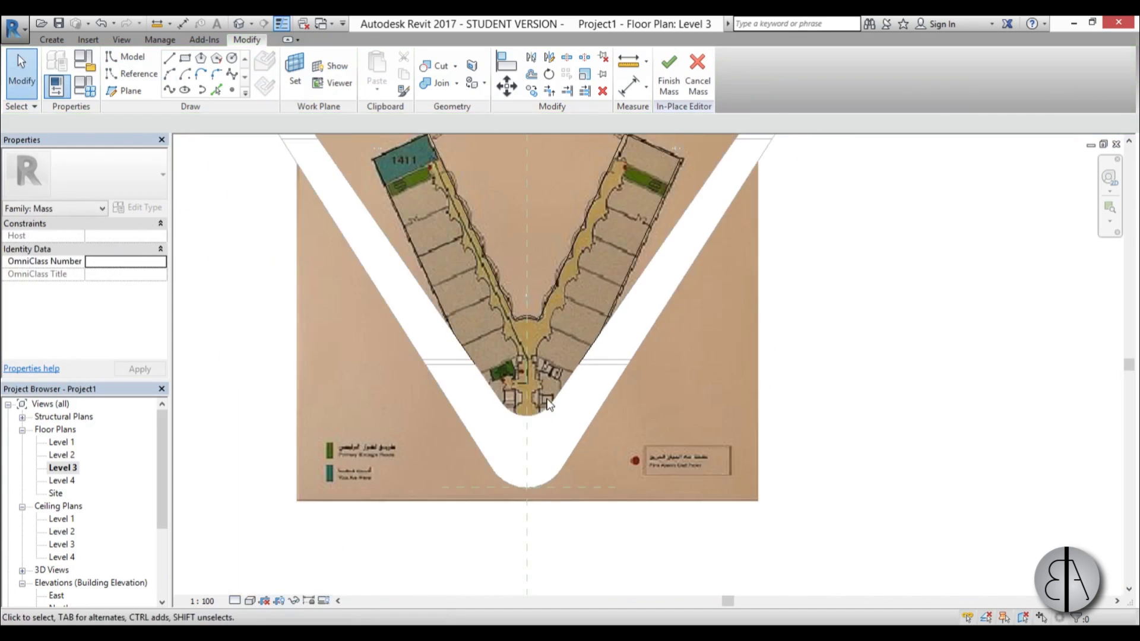
Draw the curved facade arc between the two wing ends on Level 3.
left_click(170, 73)
scroll(475, 295, "up", 8)
left_click(402, 253)
middle_click_drag(613, 253, 504, 252)
scroll(504, 252, "up", 1)
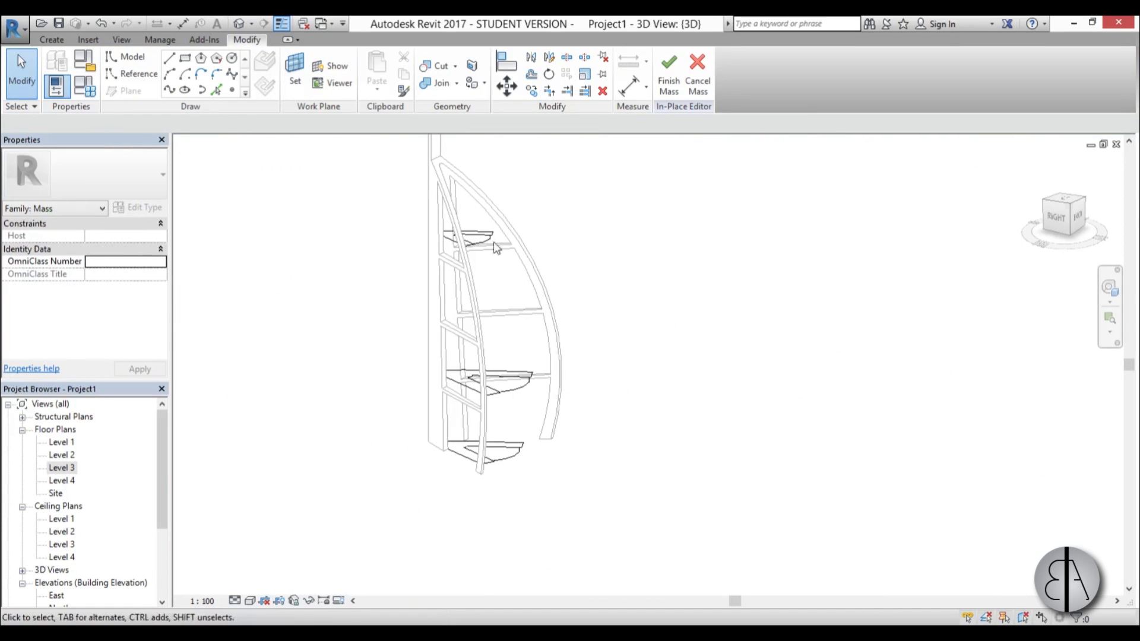
In the 3D view, create a lofted form from the V-shaped outline chains on Levels 1, 2 and 3.
scroll(479, 241, "up", 2)
left_click(461, 229)
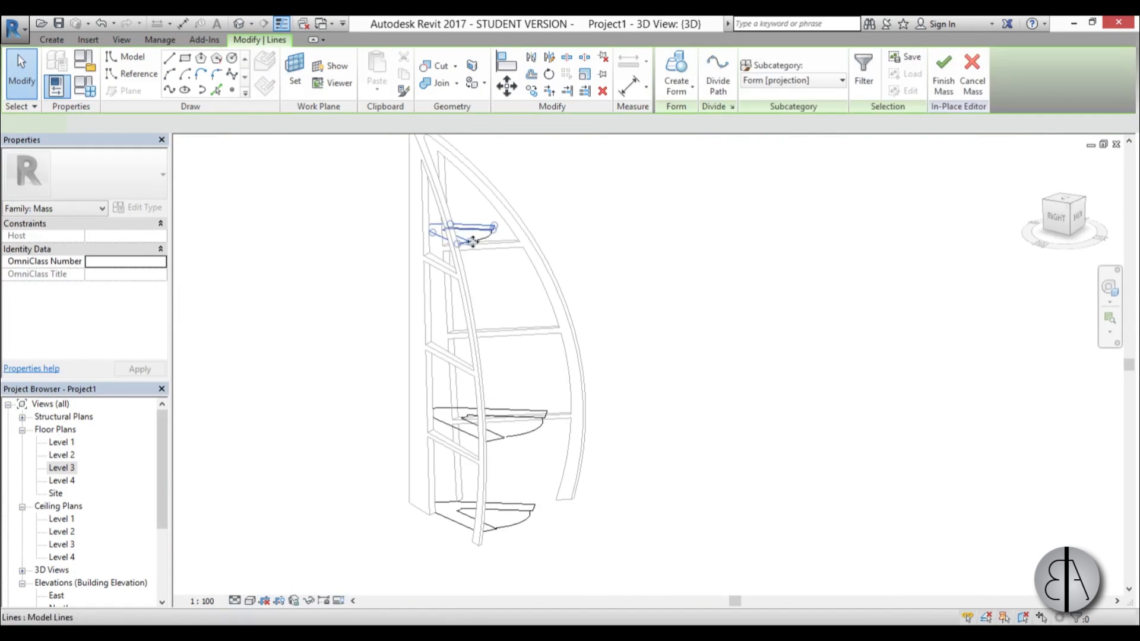
left_click(501, 425, "ctrl")
left_click(497, 514, "ctrl")
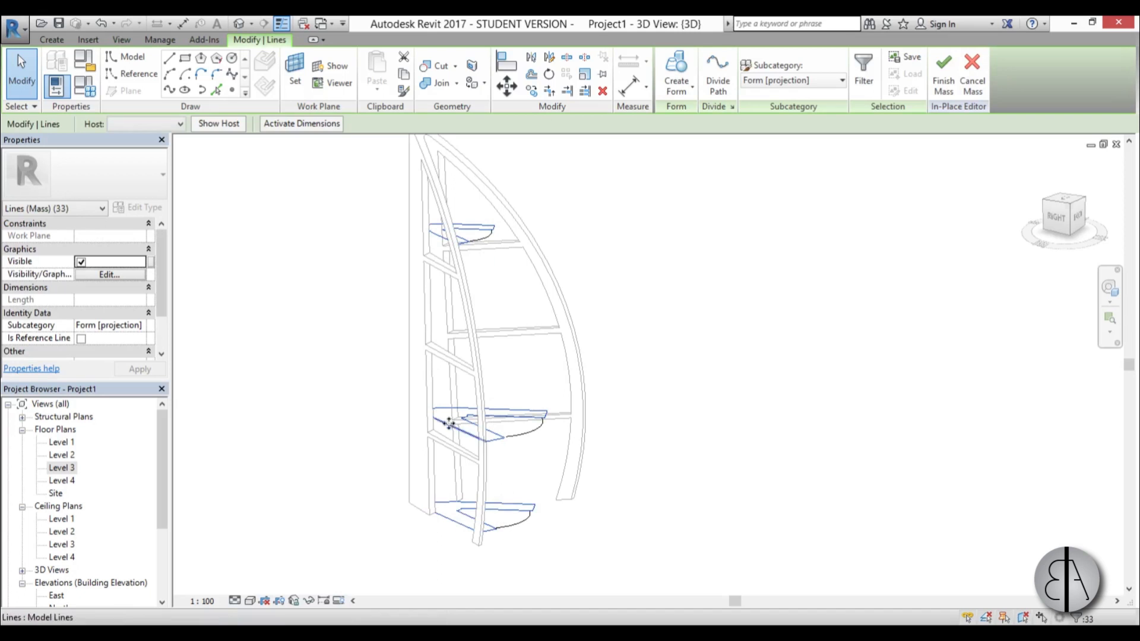
left_click(682, 67)
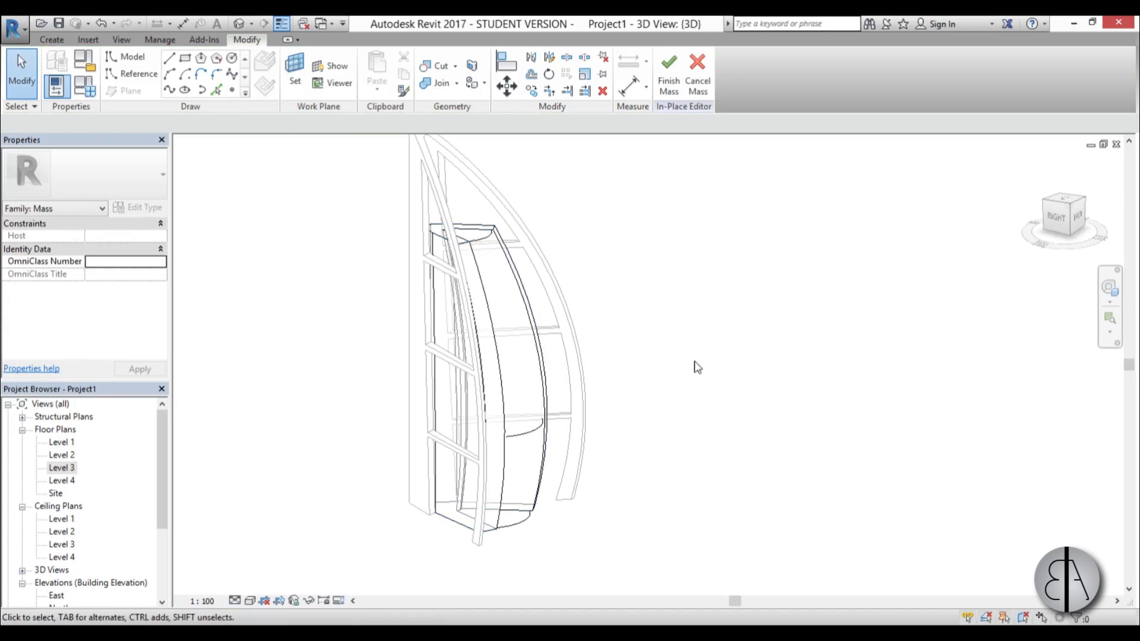
Create a curved facade form from the three arcs between the wing ends on Levels 1, 2 and 3.
middle_click_drag(749, 432, 554, 478, "shift")
left_click(466, 523)
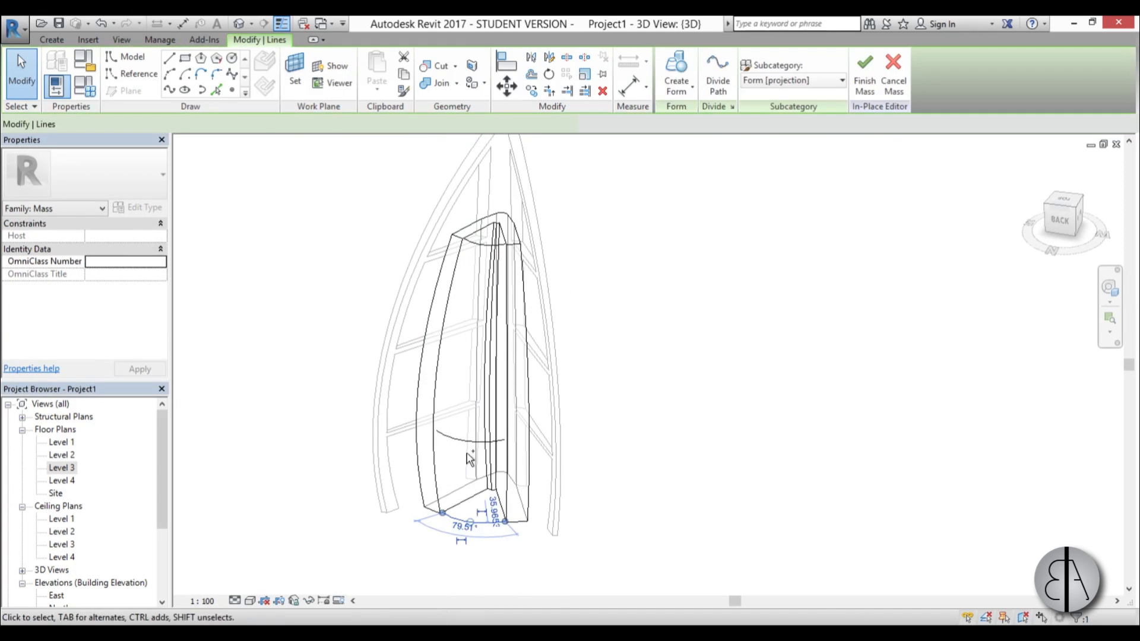
left_click(467, 441, "ctrl")
left_click(484, 244, "ctrl")
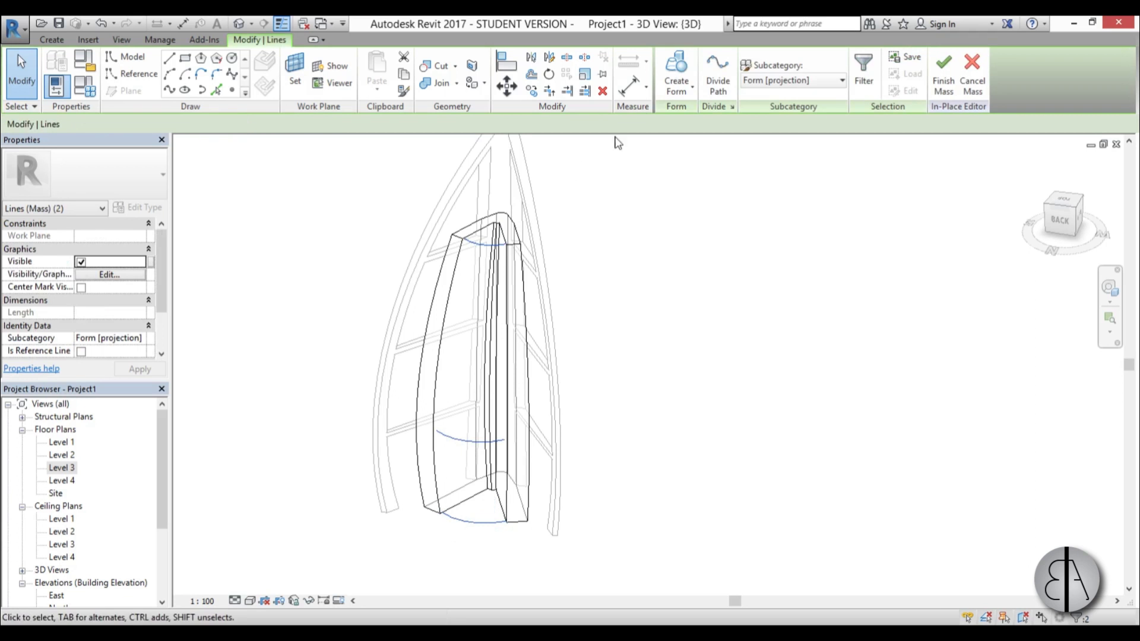
left_click(696, 65)
middle_click_drag(629, 336, 728, 454, "shift")
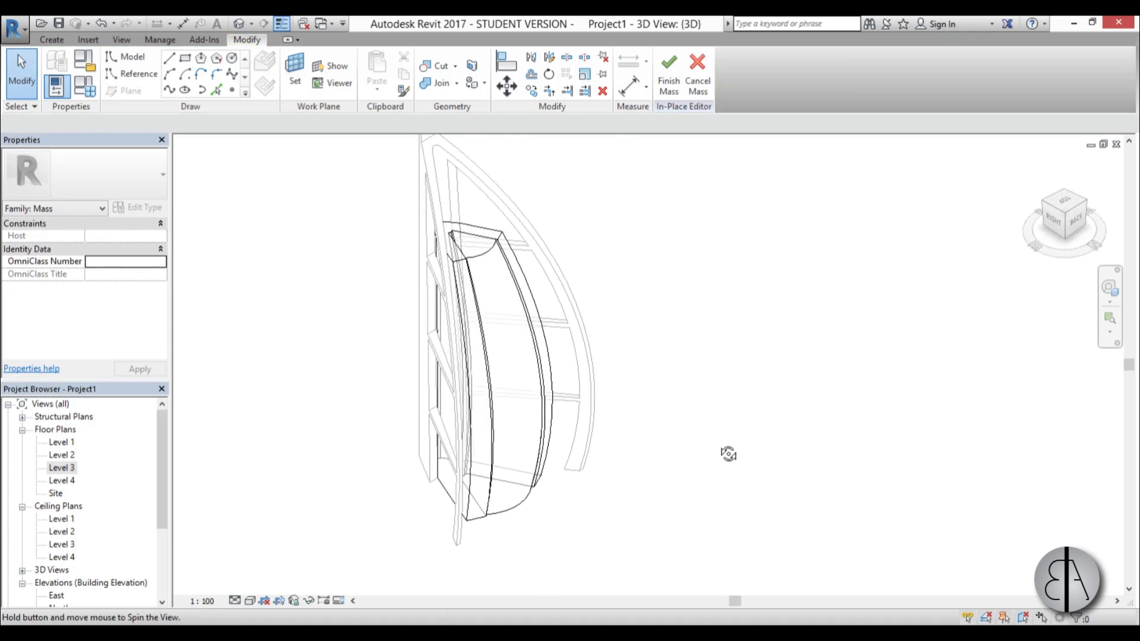
Finish the in-place building mass.
left_click(665, 88)
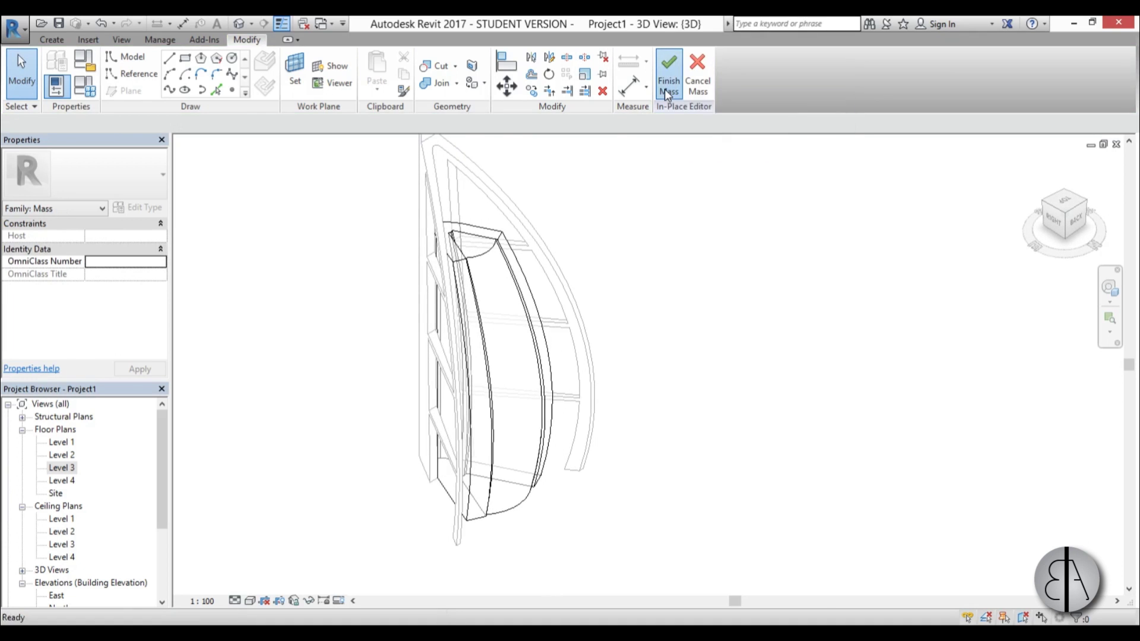
left_click(682, 371)
scroll(487, 248, "up", 5)
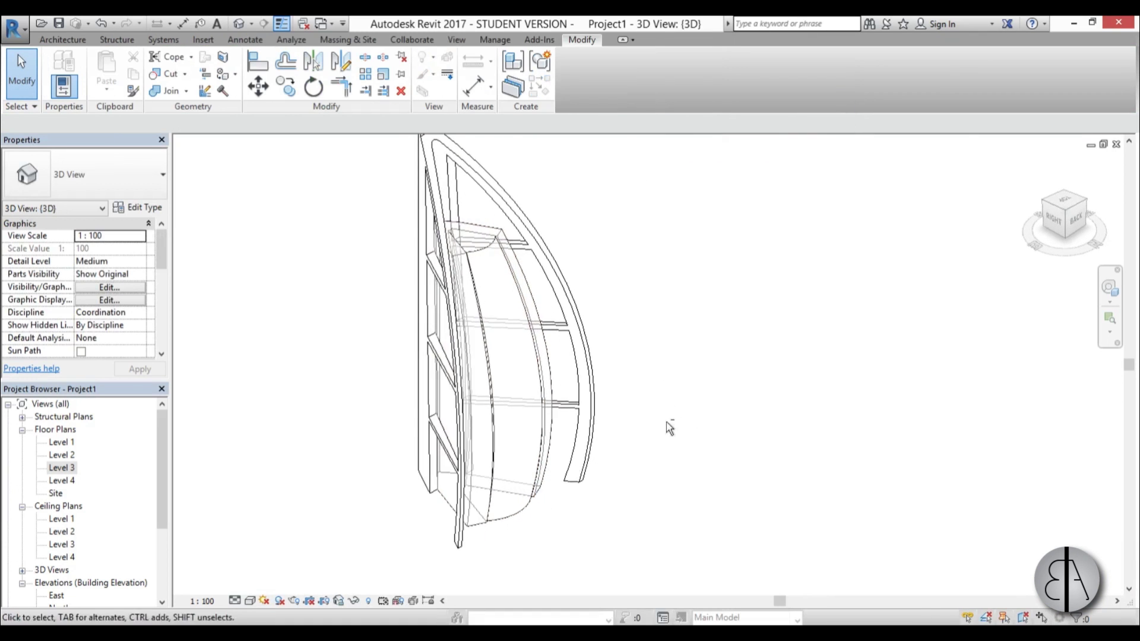
Inspect the building mass in the 3D view, checking its shape and fit inside the sail frame.
scroll(487, 248, "down", 2)
left_click(447, 217)
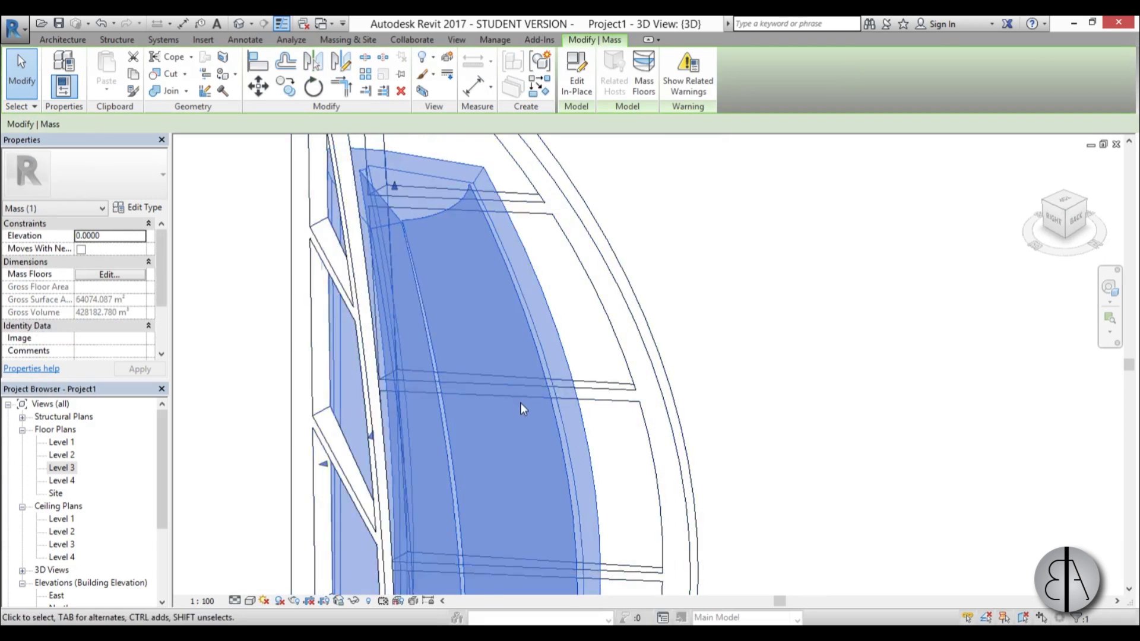
mouse_move(521, 404)
middle_mouse_down("shift")
mouse_move(522, 362)
mouse_move(525, 383)
middle_mouse_up("shift")
middle_click_drag(705, 478, 694, 361)
left_click(695, 361)
scroll(695, 361, "down", 3)
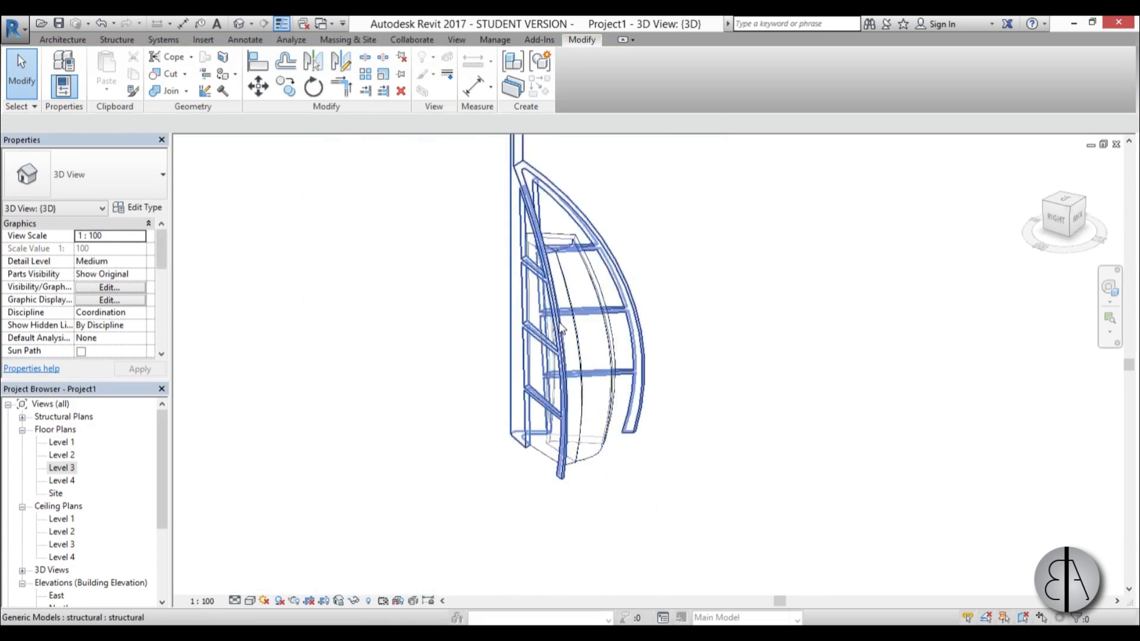
scroll(558, 323, "up", 3)
middle_click_drag(573, 389, 552, 391)
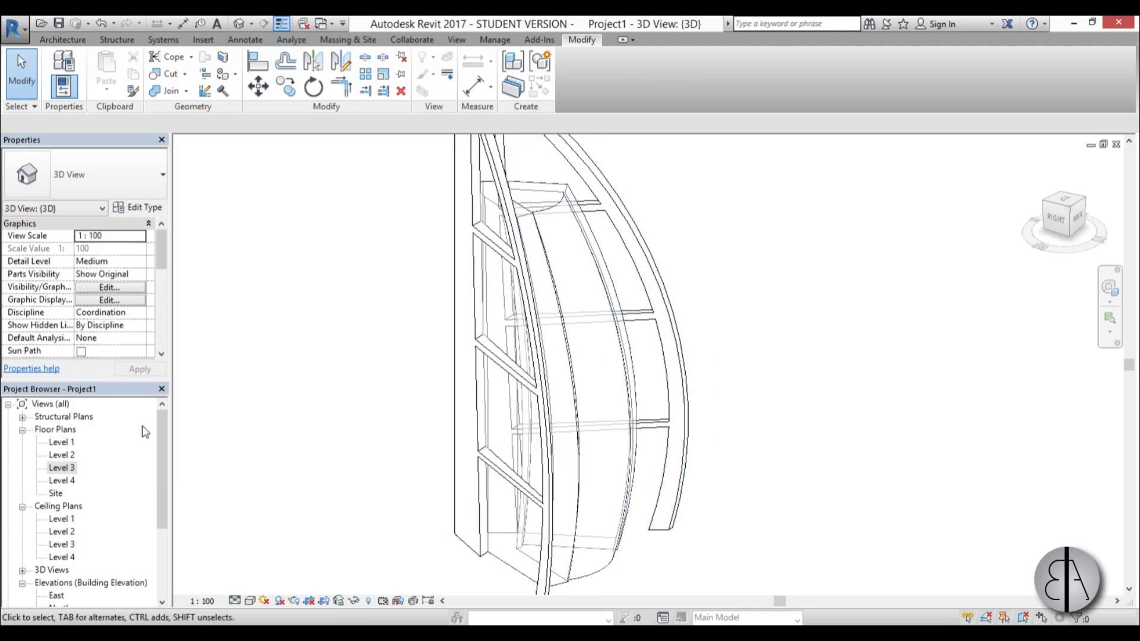
Open the East elevation view showing the building and its levels.
double_click(58, 595)
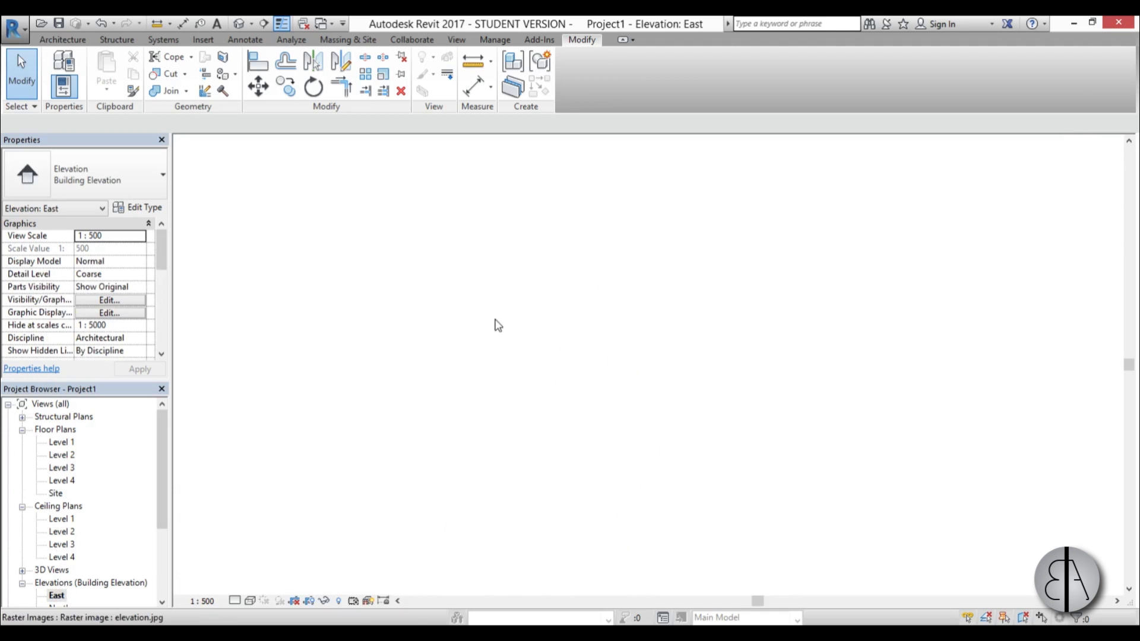
scroll(516, 329, "down", 4)
middle_click_drag(575, 423, 556, 299)
scroll(565, 347, "up", 3)
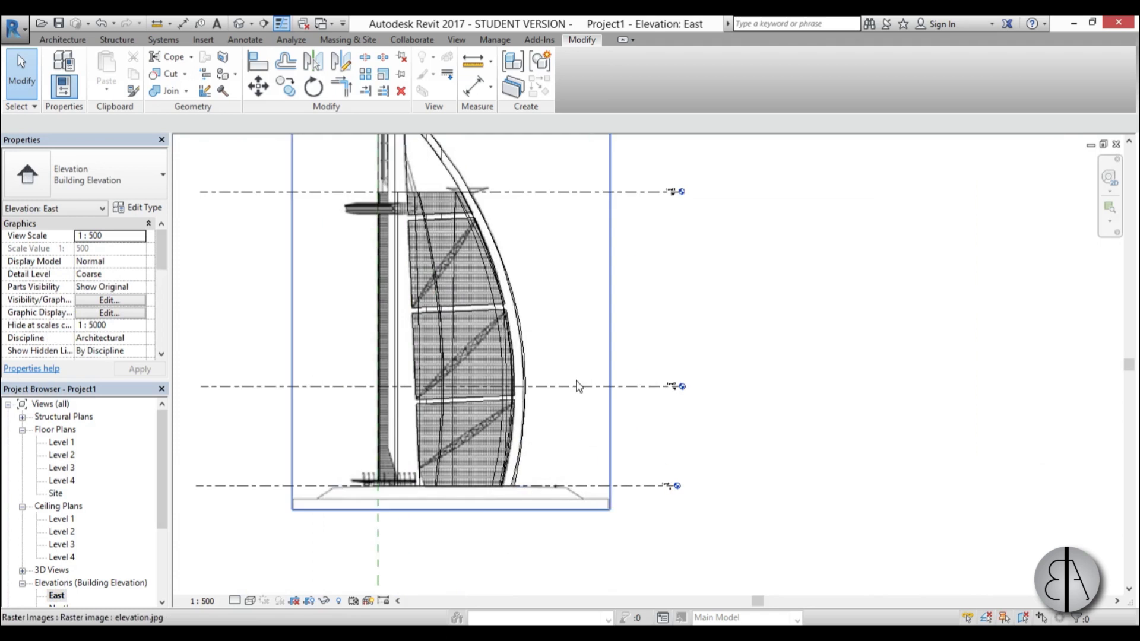
Check the elevation value of Level 2 in the East elevation.
left_click(580, 386)
scroll(670, 396, "up", 6)
left_click(694, 367)
scroll(639, 397, "down", 6)
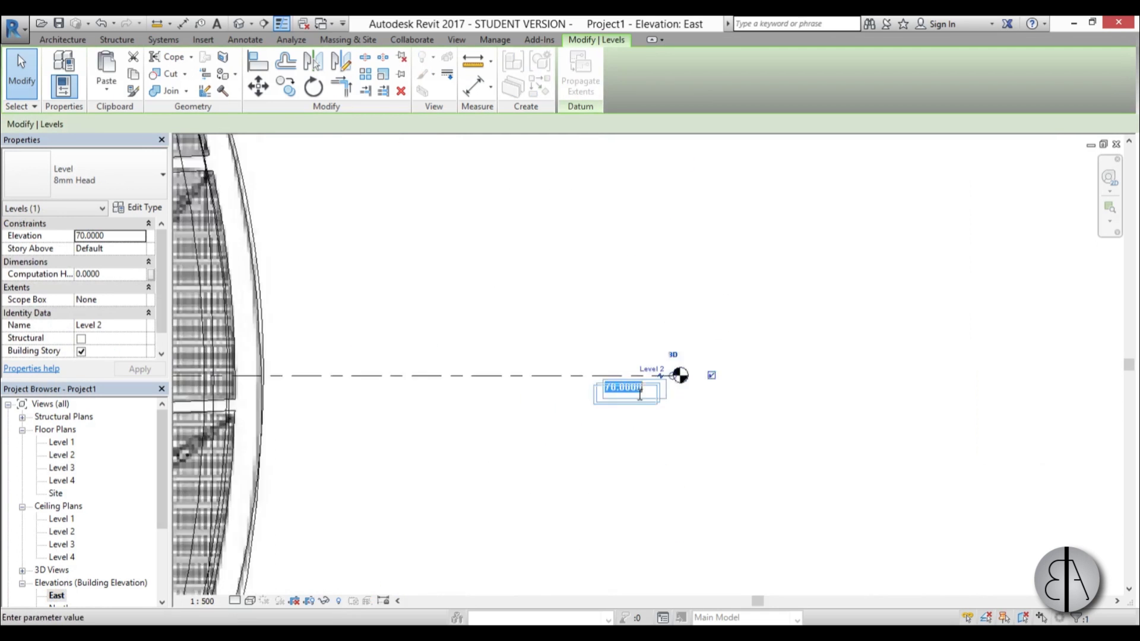
left_click(643, 243)
scroll(645, 248, "up", 3)
scroll(624, 267, "down", 4)
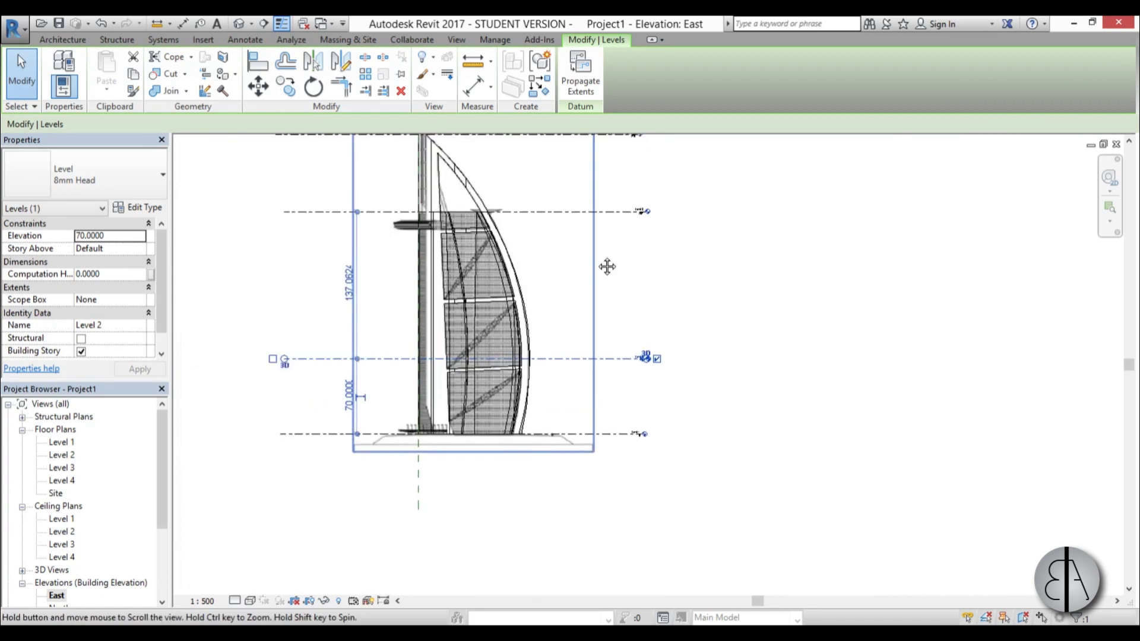
Create six levels stacked at a 10 m offset between Level 1 and Level 2, starting from Level 1.
scroll(614, 389, "up", 1)
left_click(613, 389)
scroll(613, 387, "up", 4)
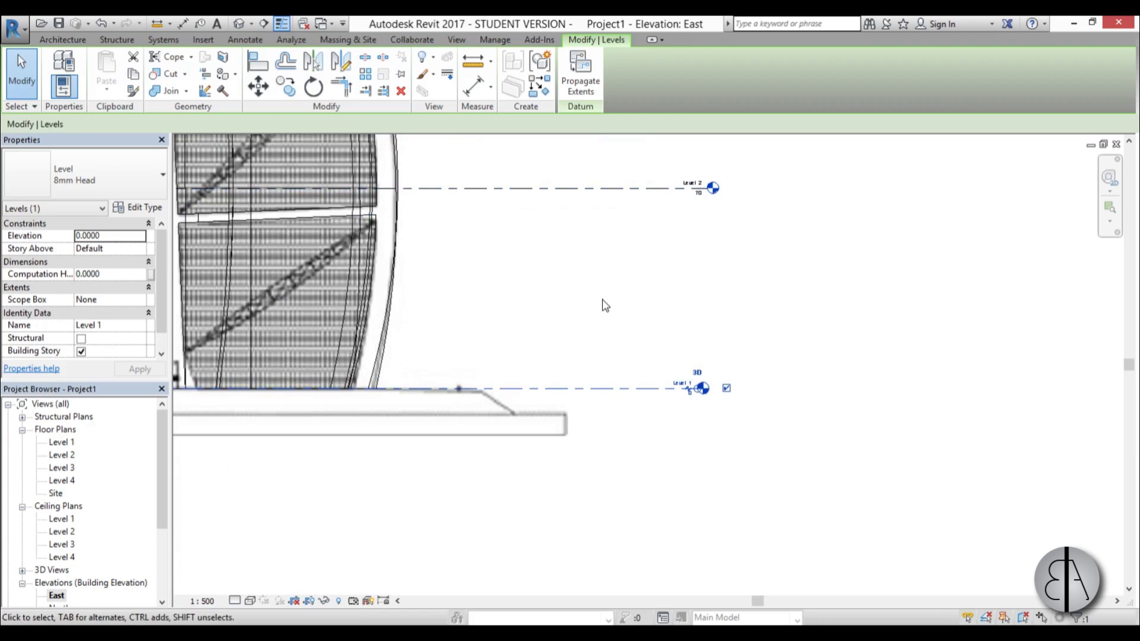
key("c")
key("s")
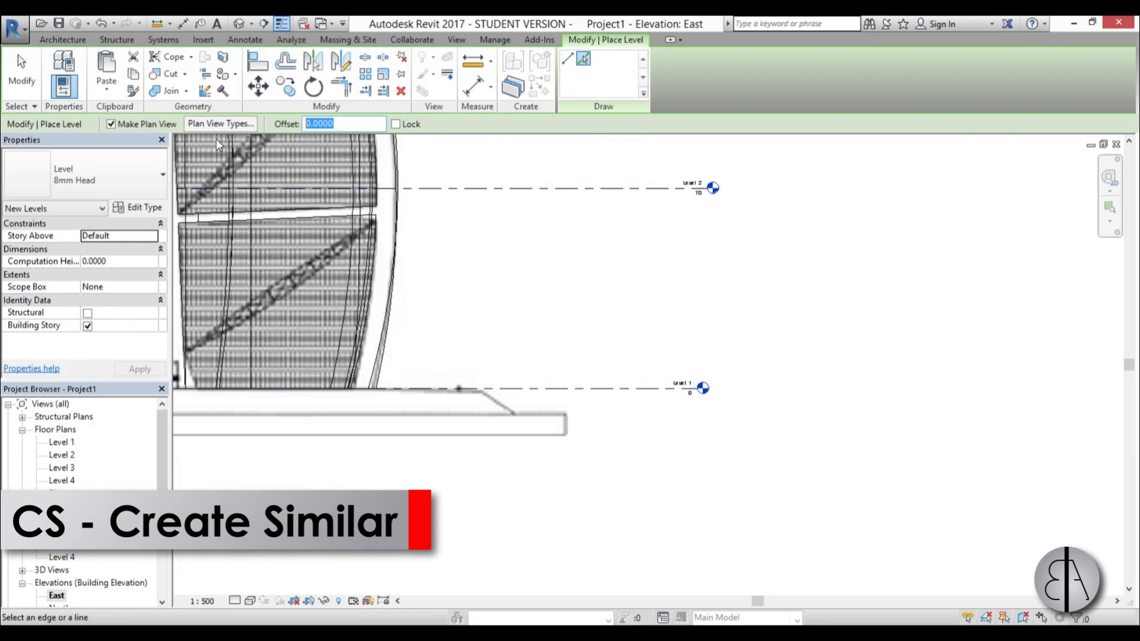
type("10")
key("Return")
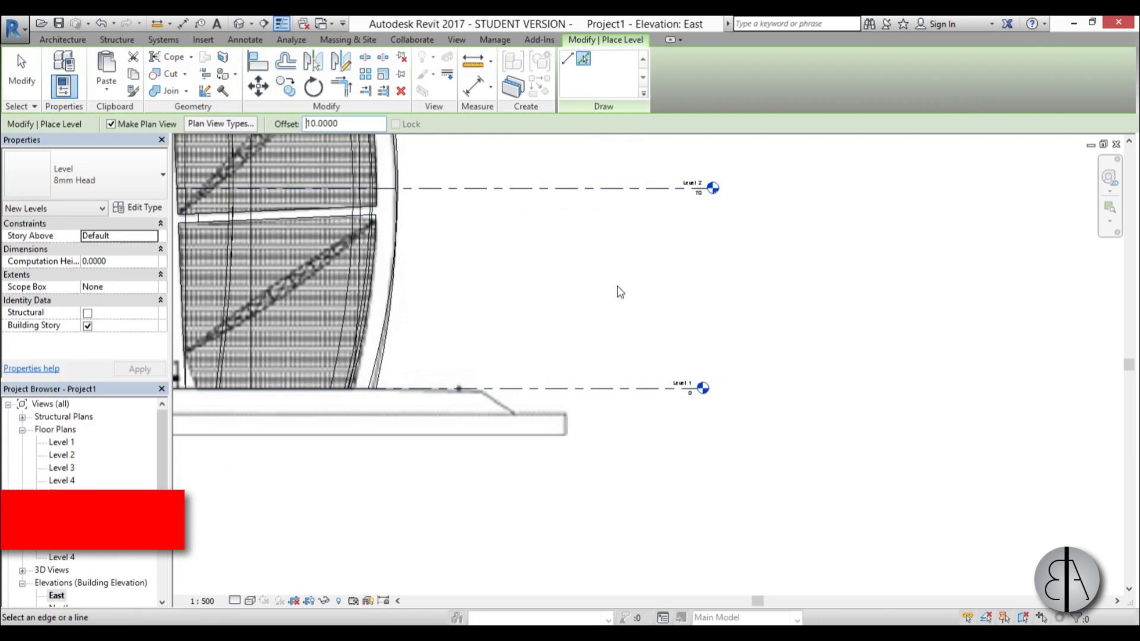
left_click(599, 384)
left_click(593, 358)
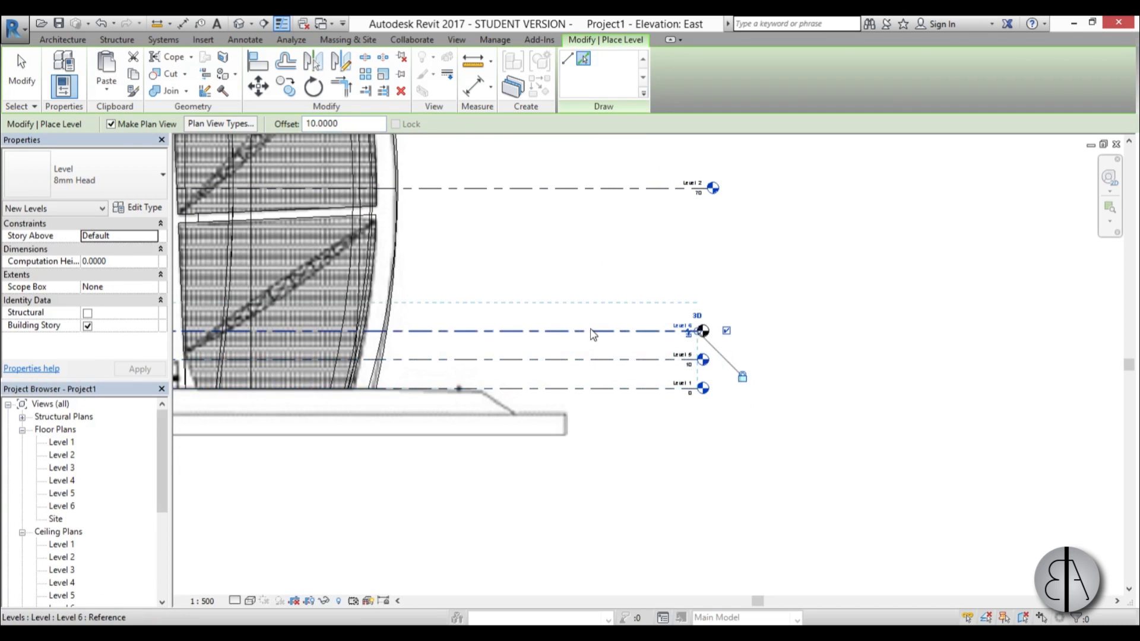
left_click(592, 330)
left_click(592, 303)
left_click(592, 272)
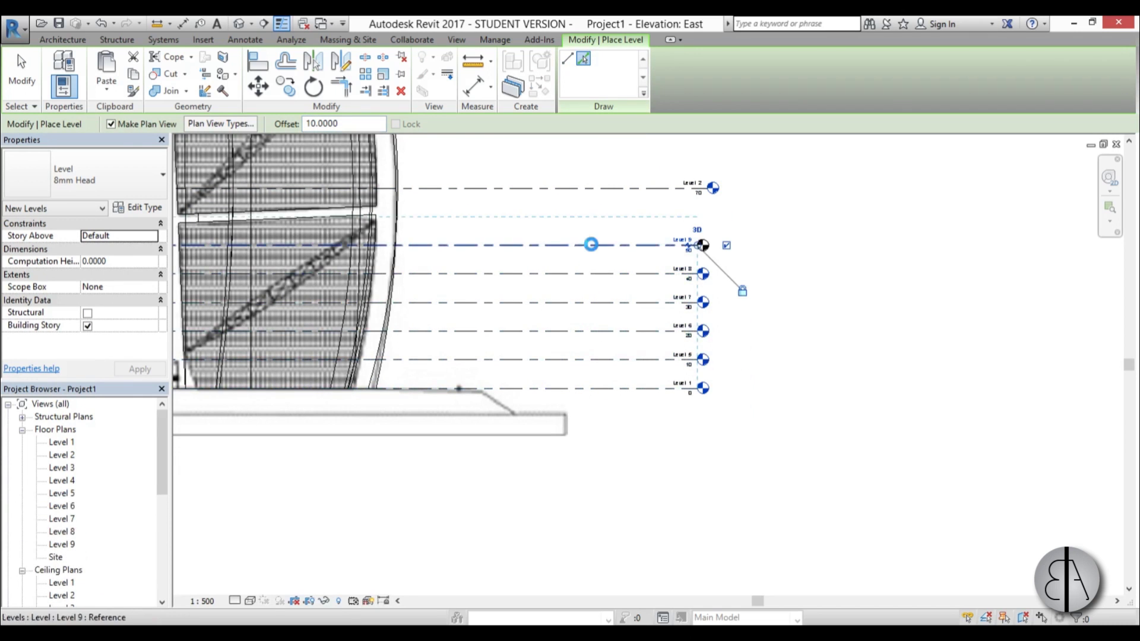
left_click(590, 243)
Add levels at a 10 m offset above Level 2, up to elevation 120.
scroll(594, 249, "down", 3)
scroll(633, 346, "up", 1)
left_click(633, 350)
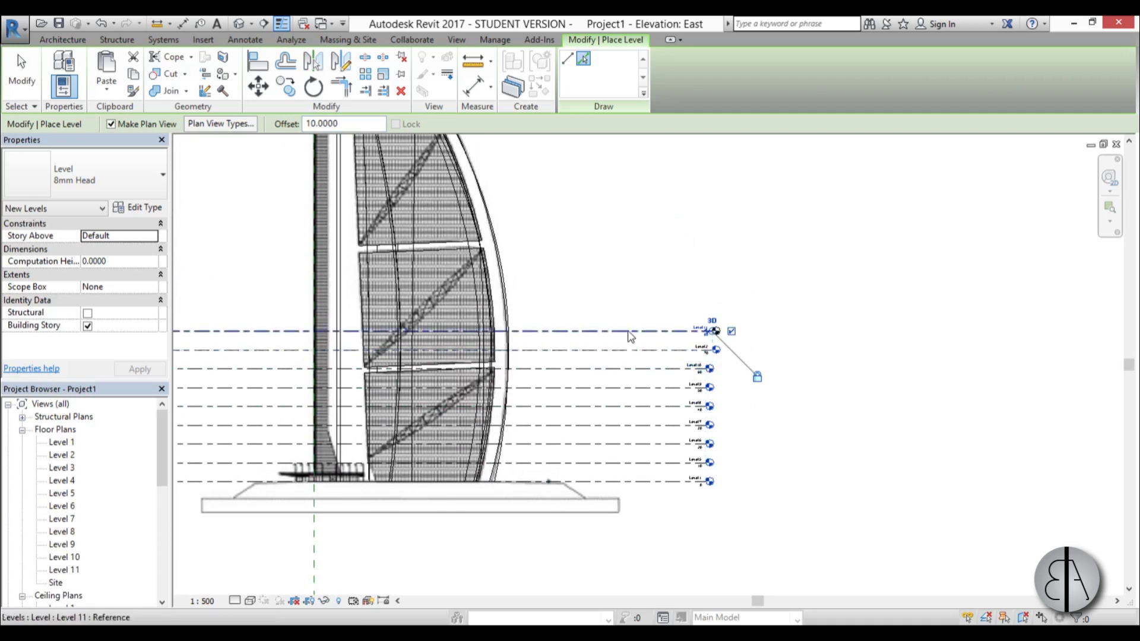
left_click(630, 332)
left_click(622, 312)
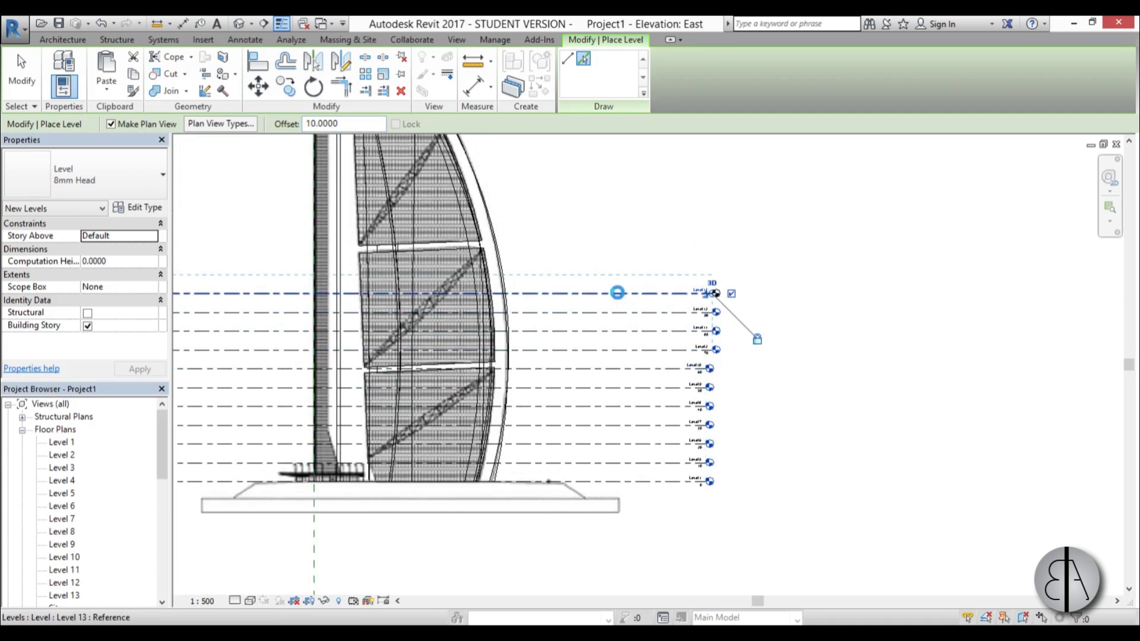
left_click(617, 293)
left_click(619, 274)
Continue adding levels every 10 m until just below the existing level at the building mass's top, and end level placement.
middle_click_drag(619, 259, 621, 364)
left_click(618, 364)
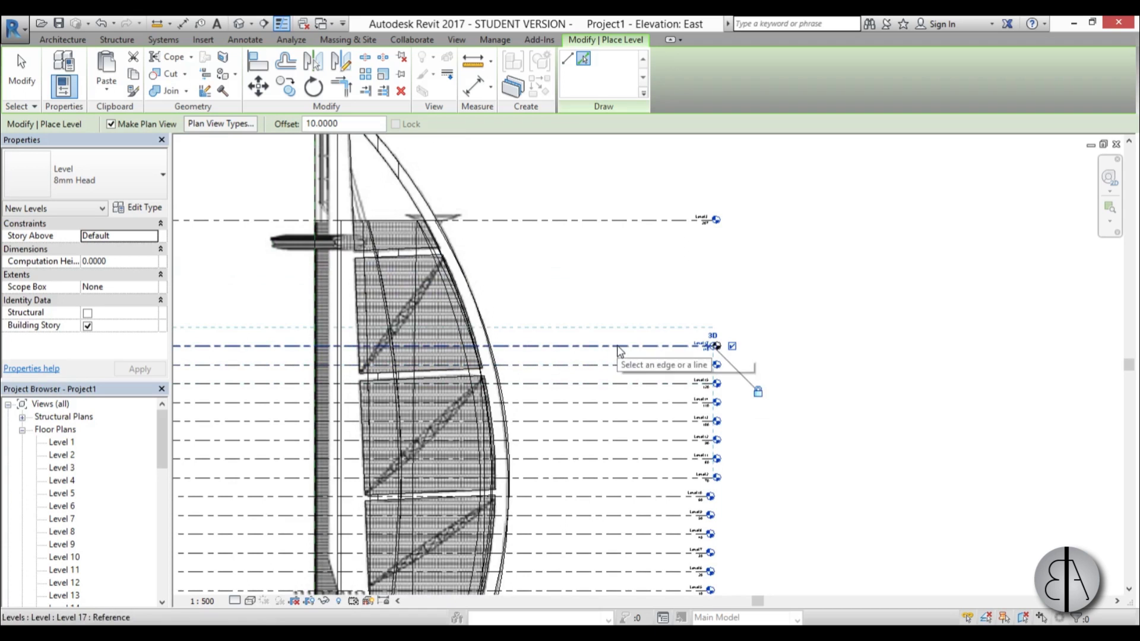
left_click(617, 349)
left_click(618, 326)
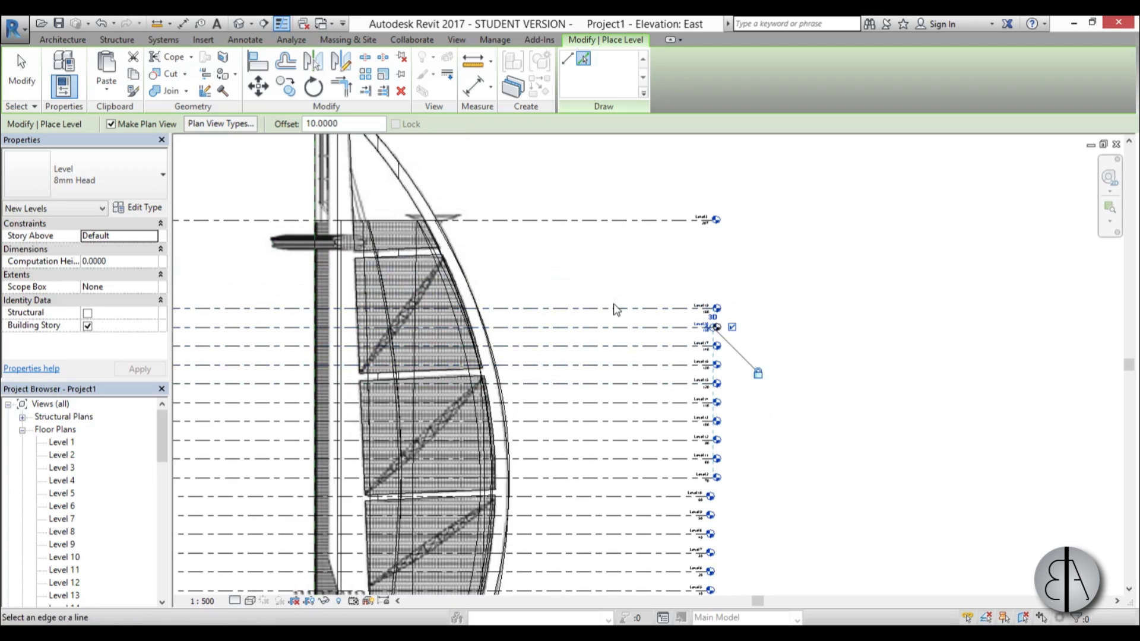
left_click(618, 307)
left_click(620, 290)
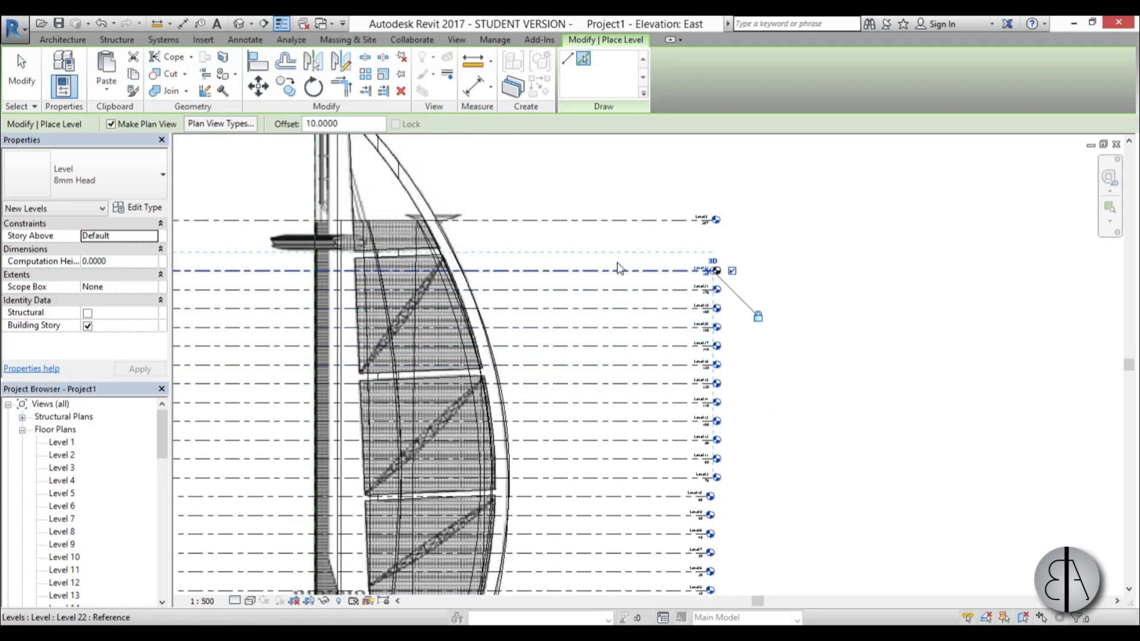
left_click(617, 263)
left_click(617, 253)
key("Escape")
key("Escape")
Delete the duplicate Level 20 at elevation 150 together with its view, and dismiss the save reminder without saving.
scroll(711, 349, "up", 4)
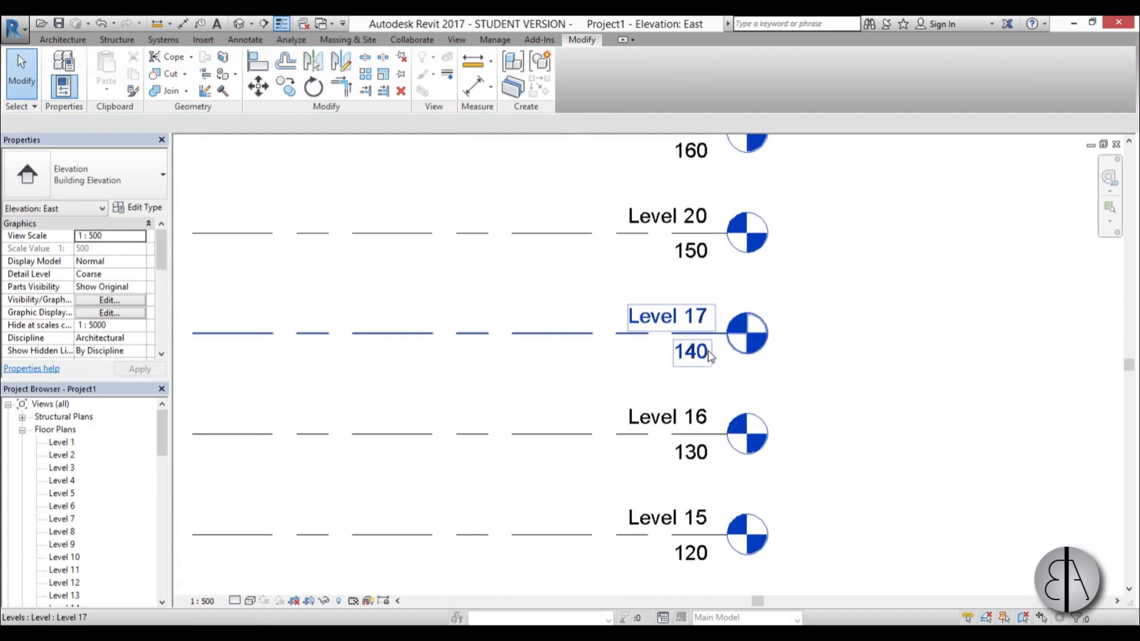
scroll(710, 355, "down", 2)
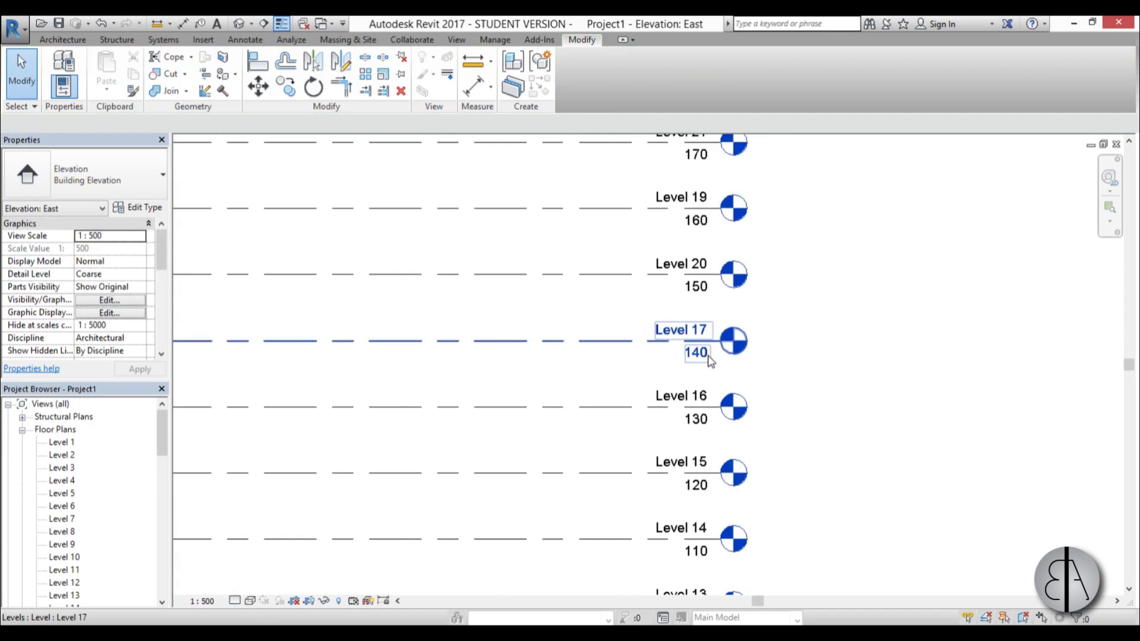
left_click(619, 275)
key("Delete")
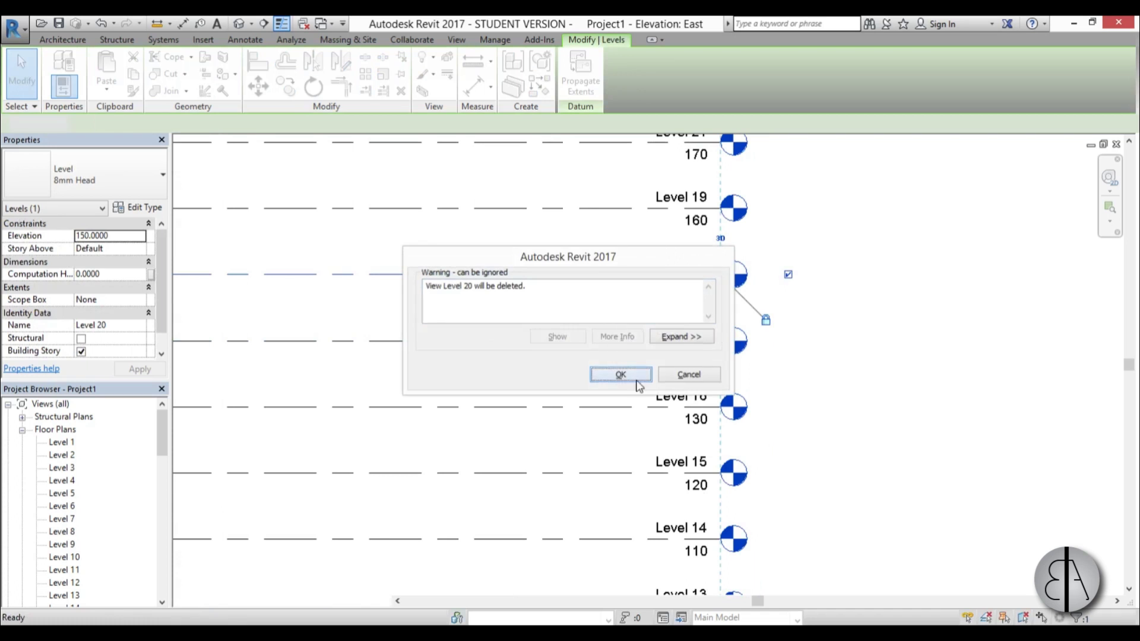
left_click(621, 374)
scroll(653, 332, "down", 5)
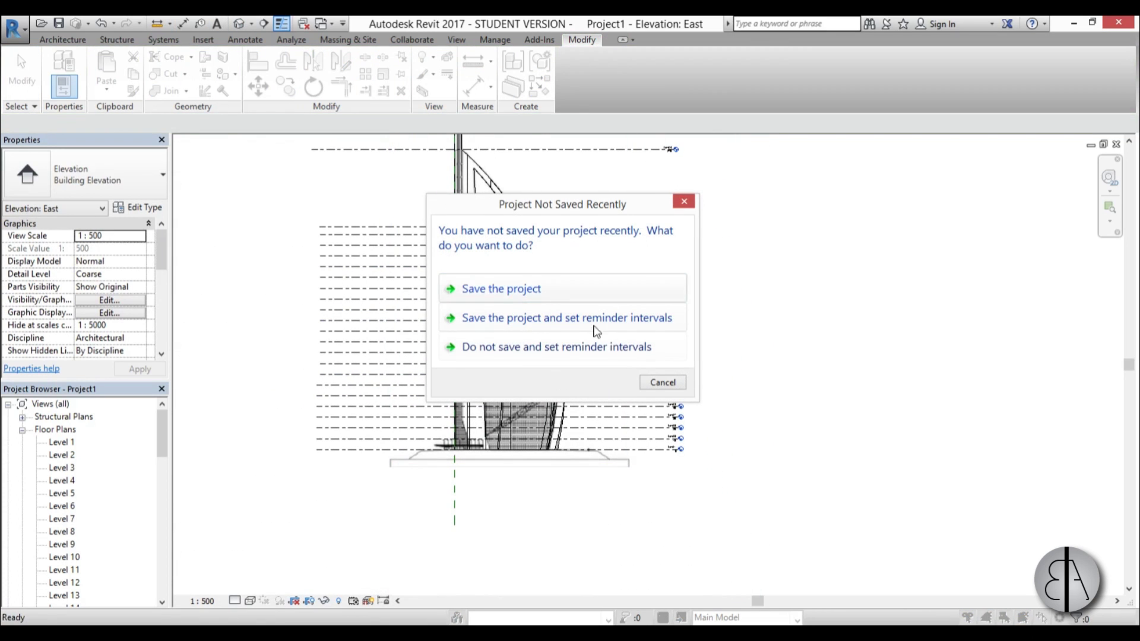
left_click(663, 383)
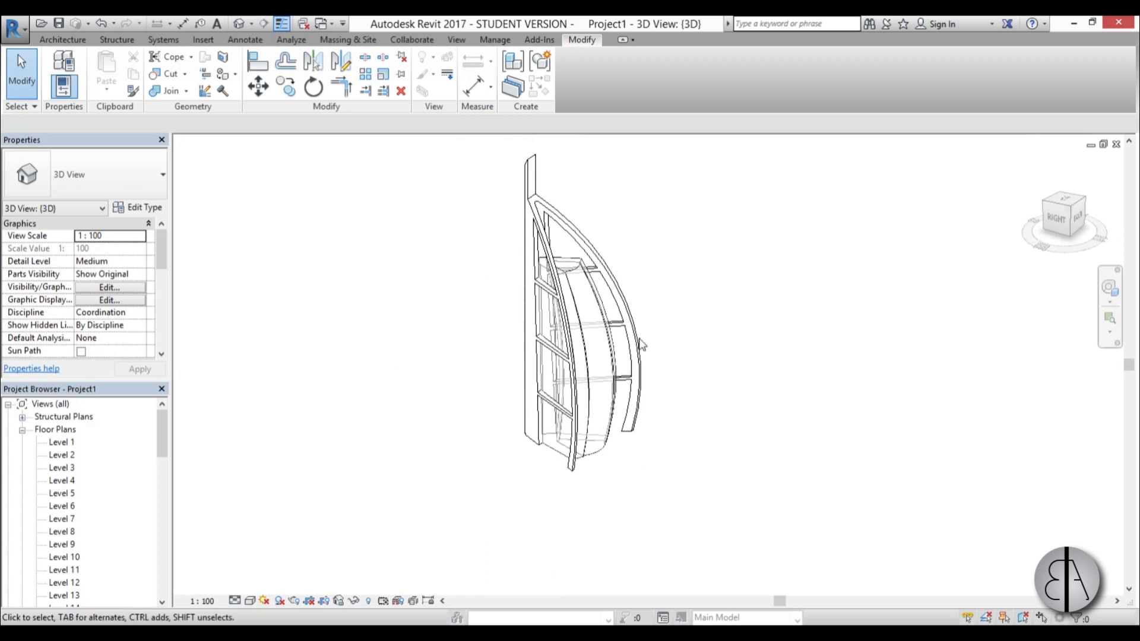
Generate mass floors in the building mass at all levels from Level 1 to Level 24.
scroll(558, 259, "up", 5)
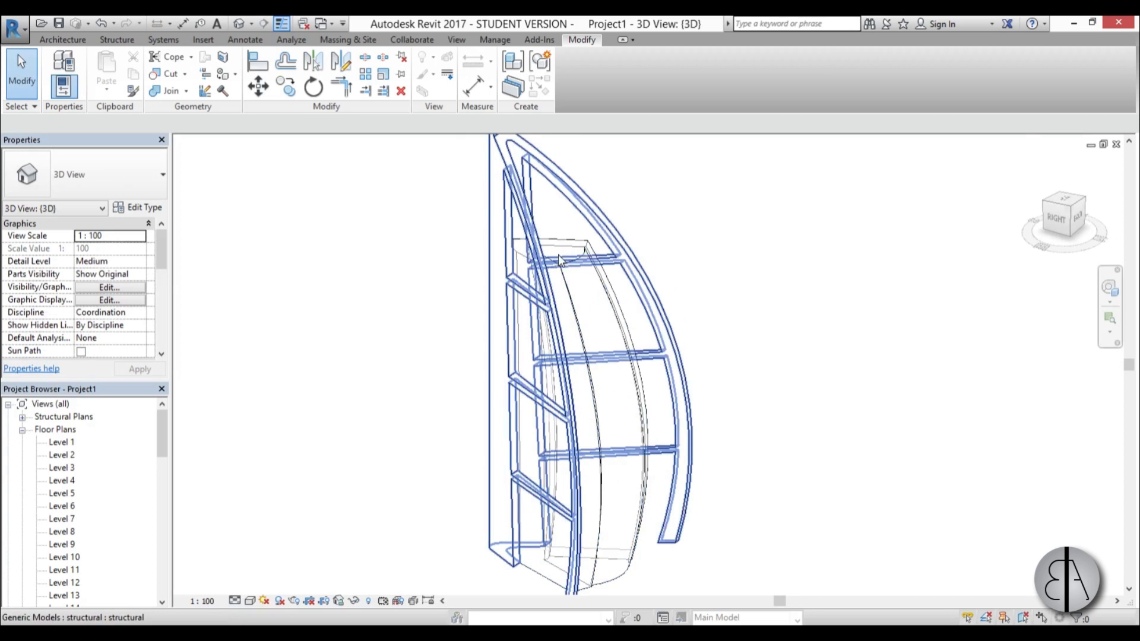
left_click(561, 269)
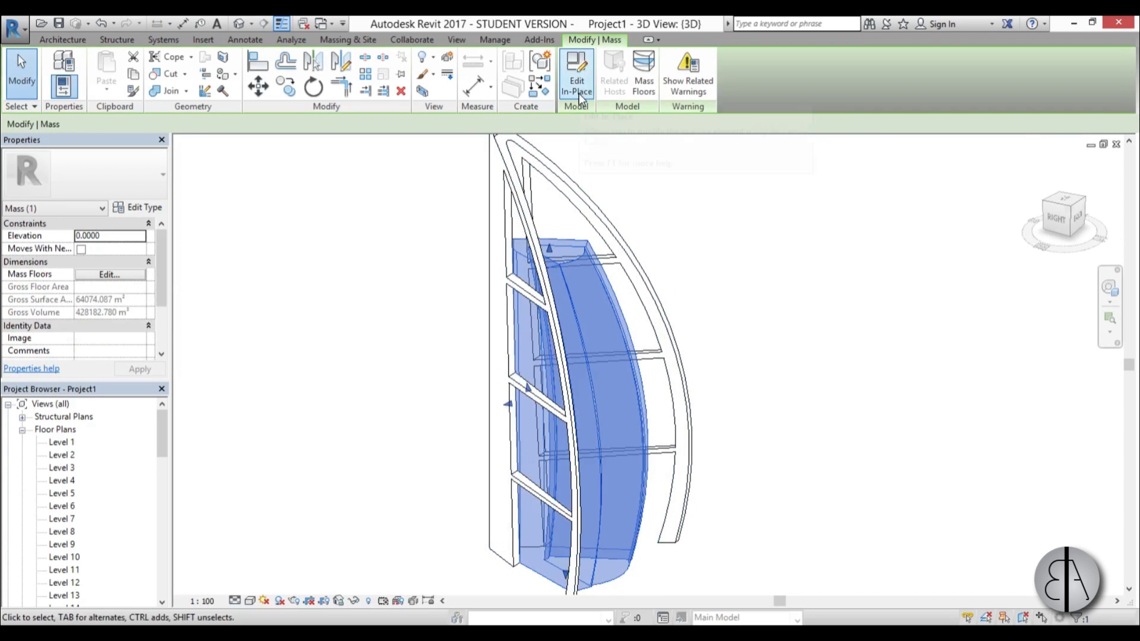
left_click(647, 89)
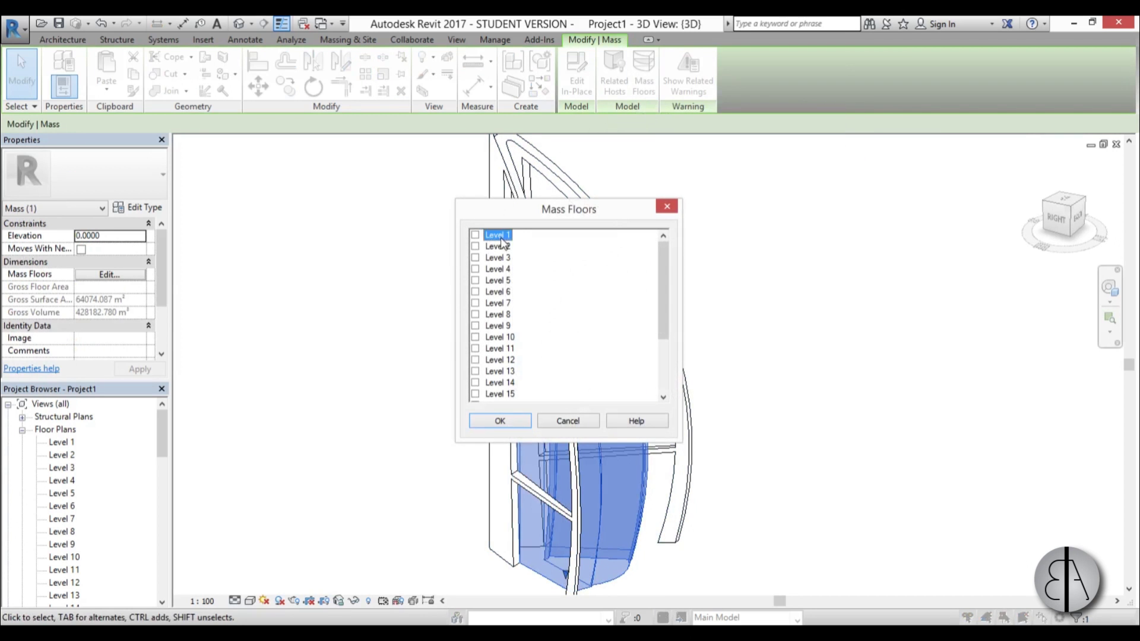
scroll(520, 337, "down", 3)
left_click(502, 394, "shift")
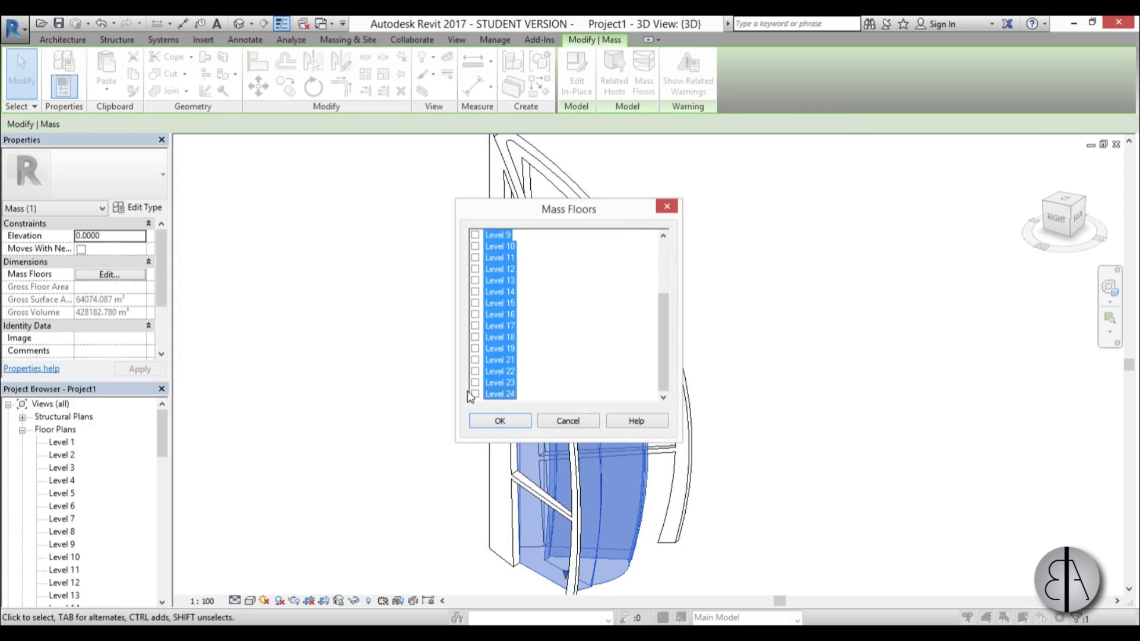
left_click(498, 421)
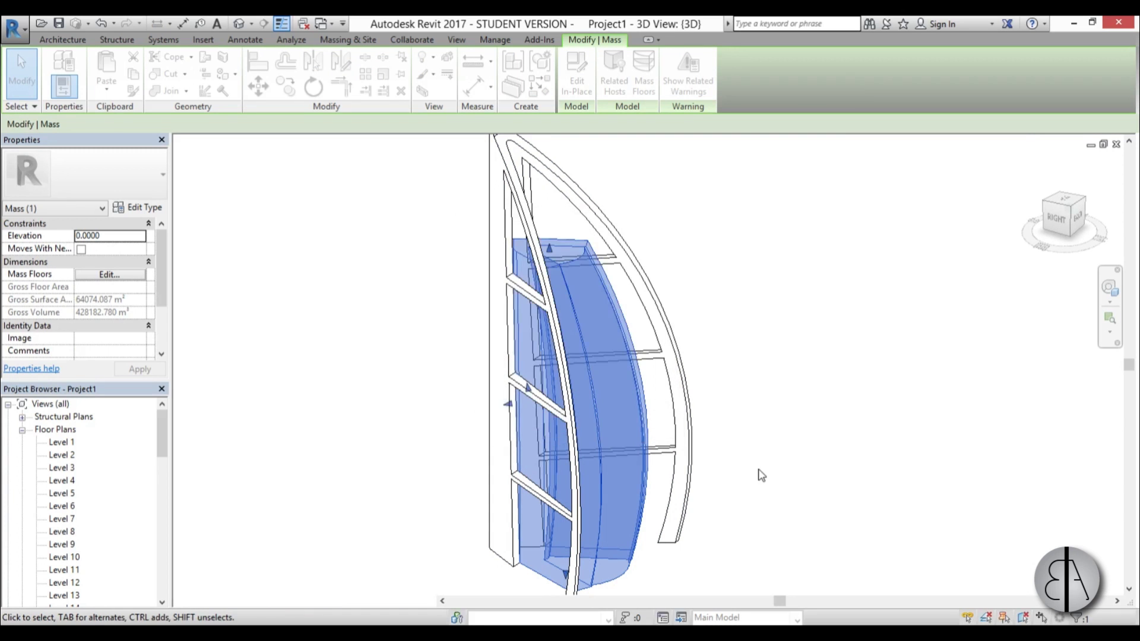
left_click(743, 483)
mouse_move(743, 483)
middle_mouse_down("shift")
mouse_move(742, 470)
mouse_move(727, 469)
middle_mouse_up("shift")
Create Generic 150mm floors by face from all the mass floors of the building mass, with zero offset.
left_click(348, 40)
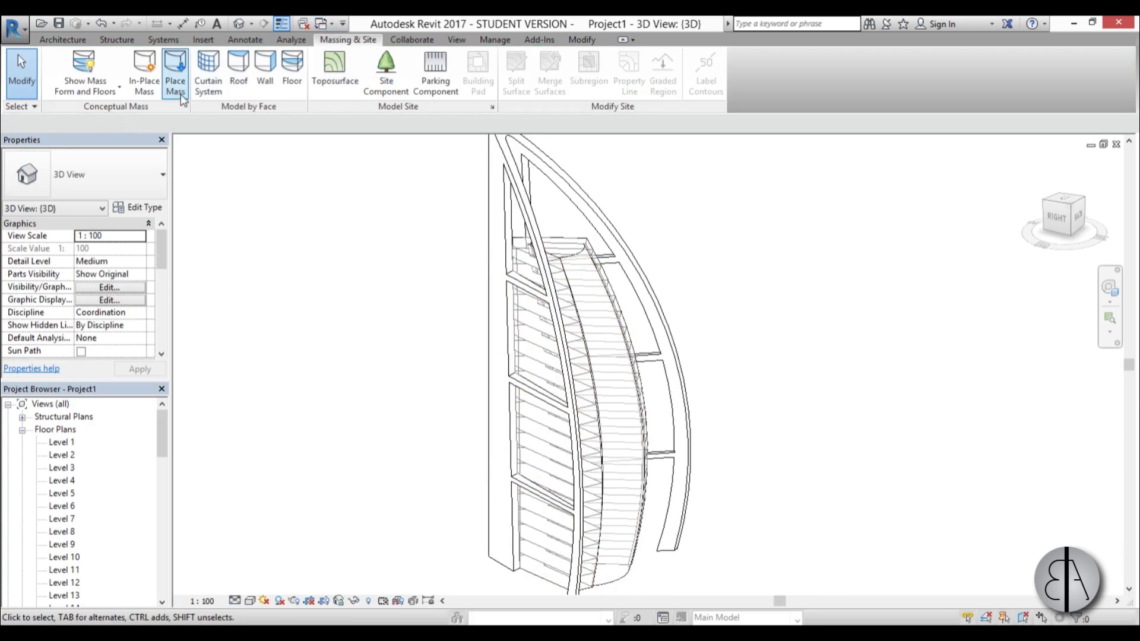
left_click(291, 71)
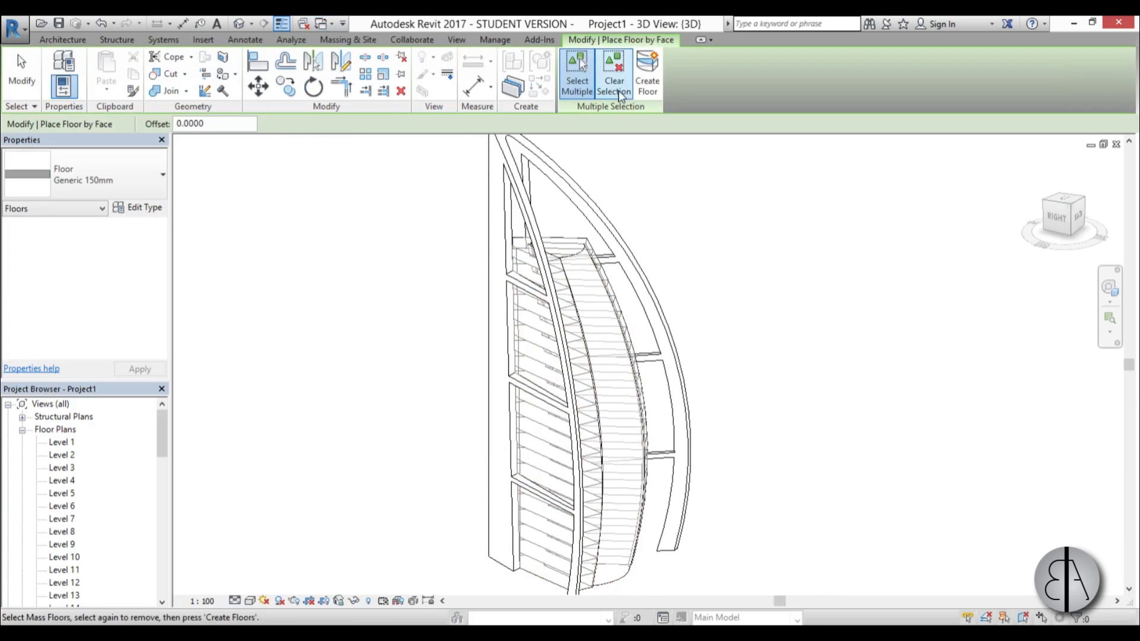
left_click_drag(371, 195, 731, 620)
left_click(742, 350)
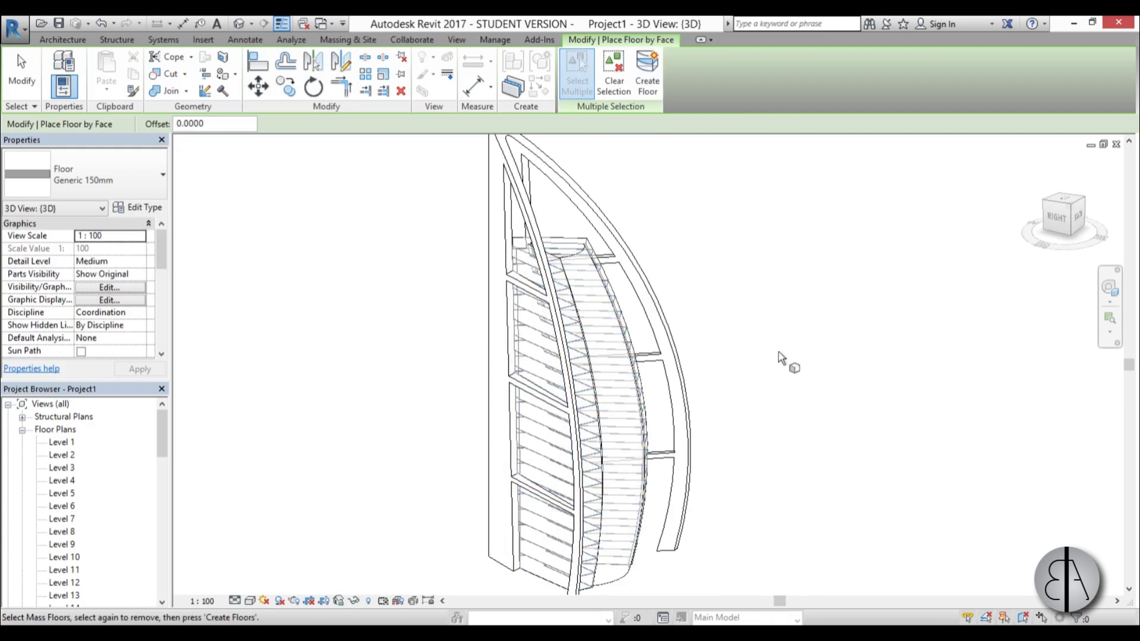
left_click(22, 74)
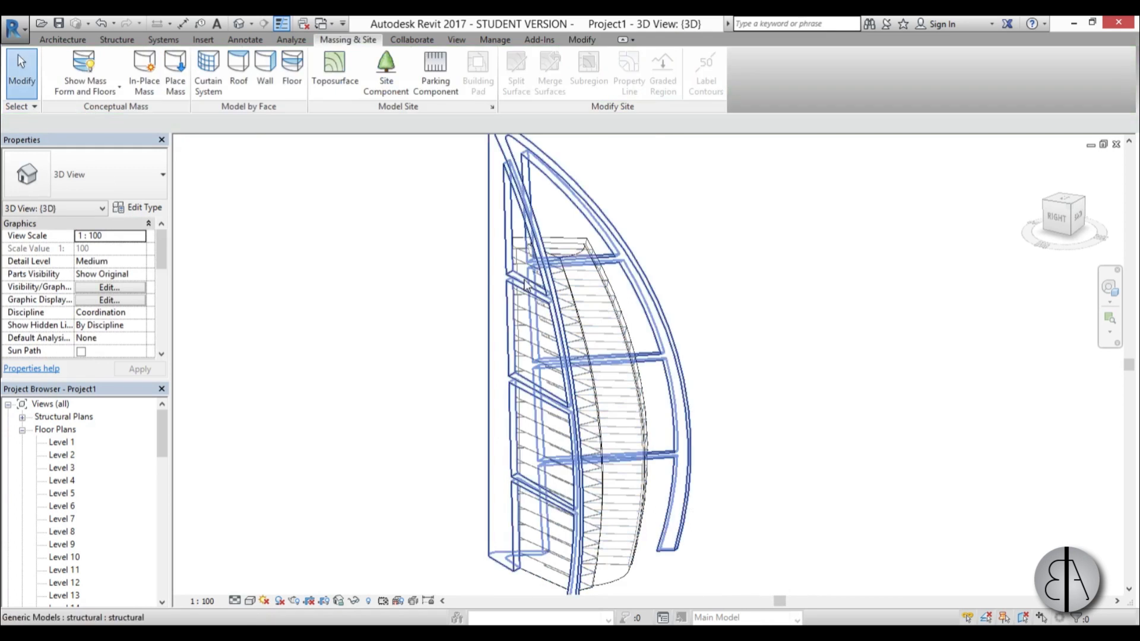
Set the 3D view's visual style to Realistic.
scroll(712, 303, "up", 6)
scroll(713, 303, "down", 5)
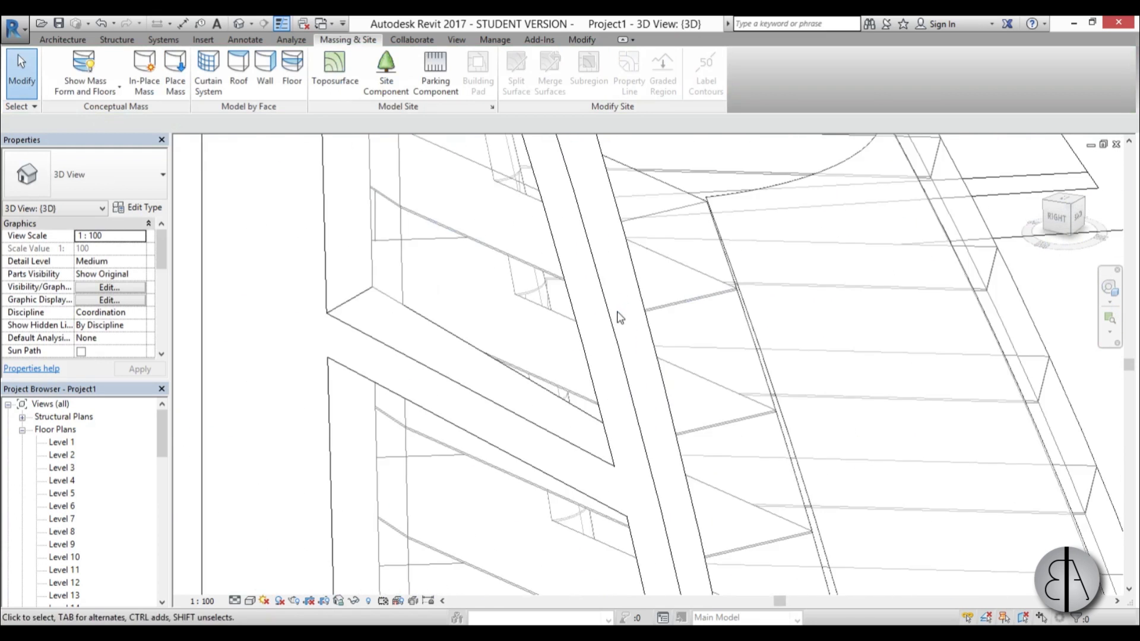
left_click(250, 600)
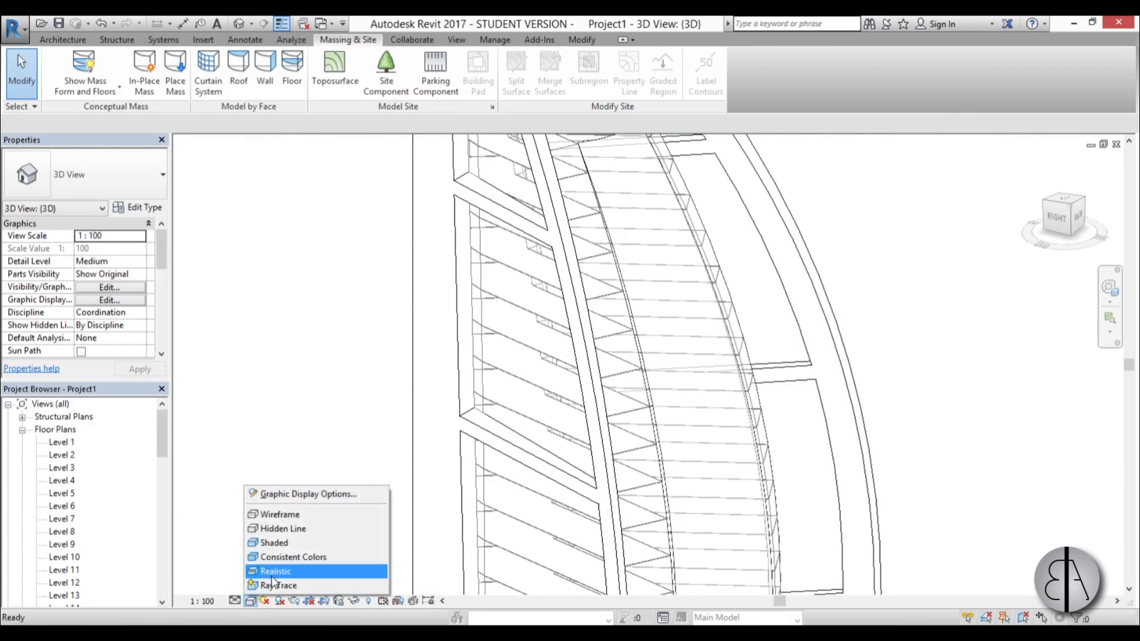
left_click(271, 576)
Inspect the floors inside the building mass and sail frame from several sides in the 3D view.
middle_click_drag(596, 377, 581, 359, "shift")
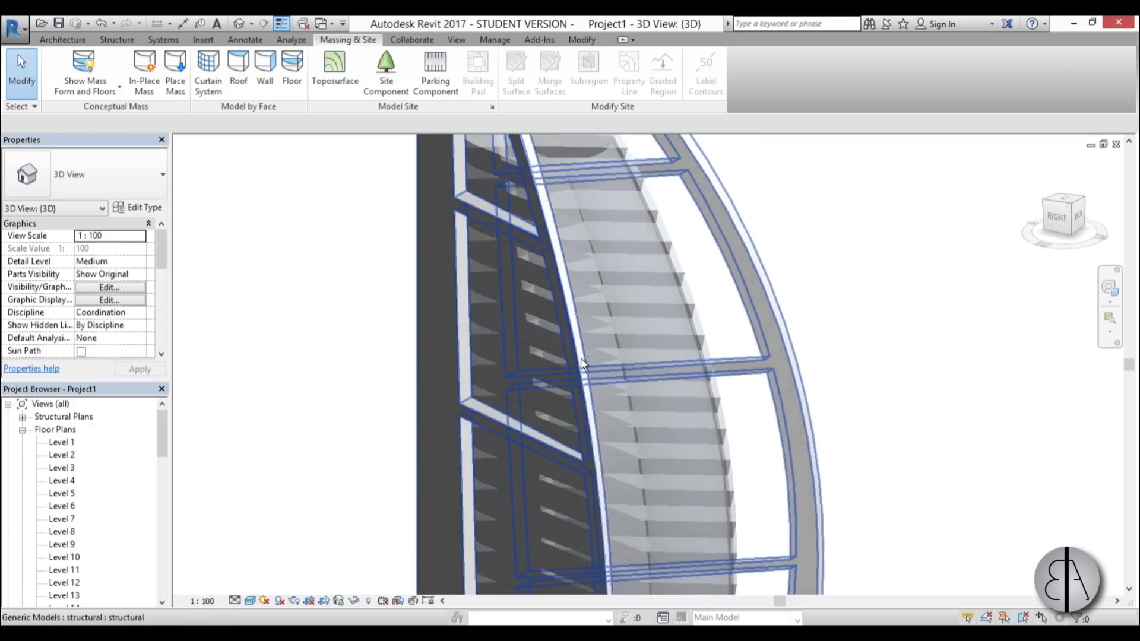
scroll(554, 290, "down", 6)
middle_click_drag(524, 465, 507, 478)
scroll(567, 214, "up", 5)
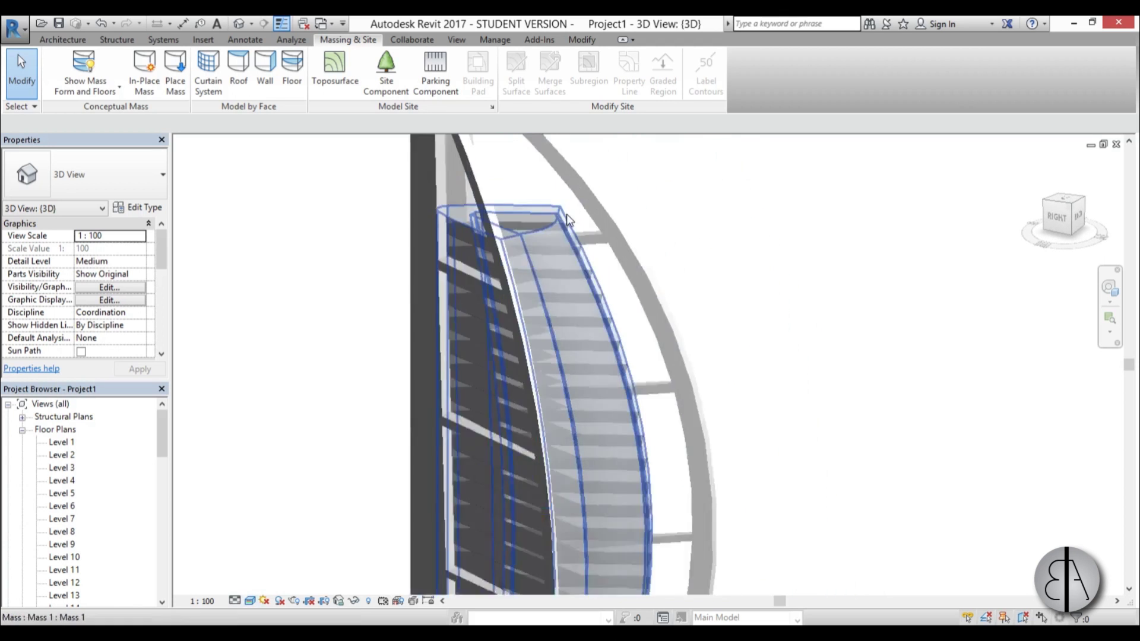
scroll(566, 215, "up", 2)
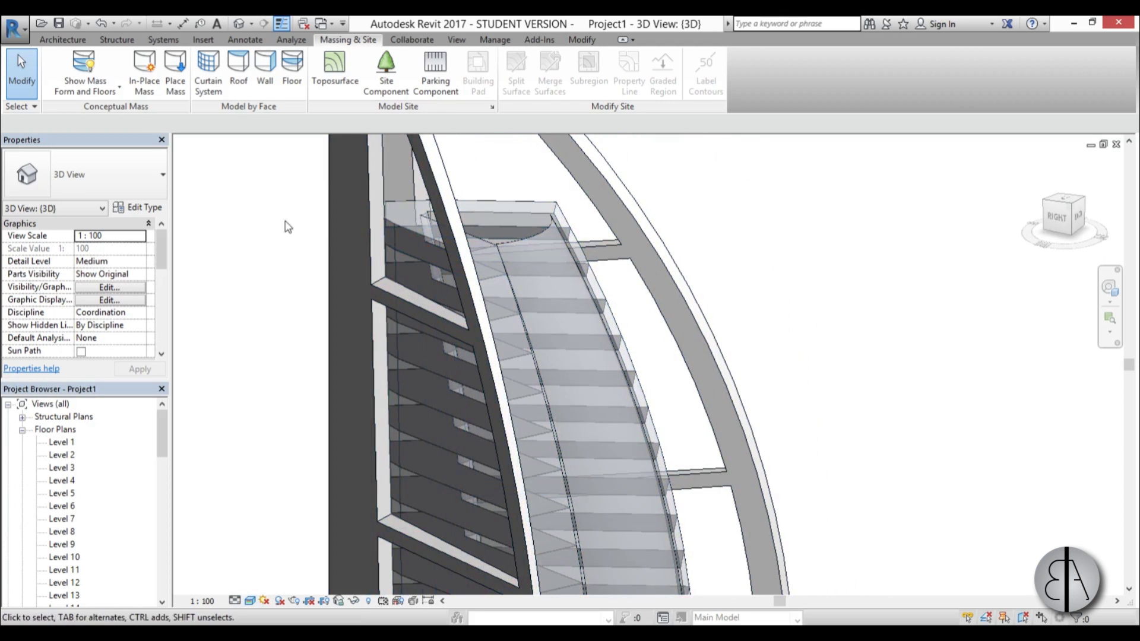
scroll(309, 221, "down", 5)
middle_click_drag(355, 385, 389, 234, "shift")
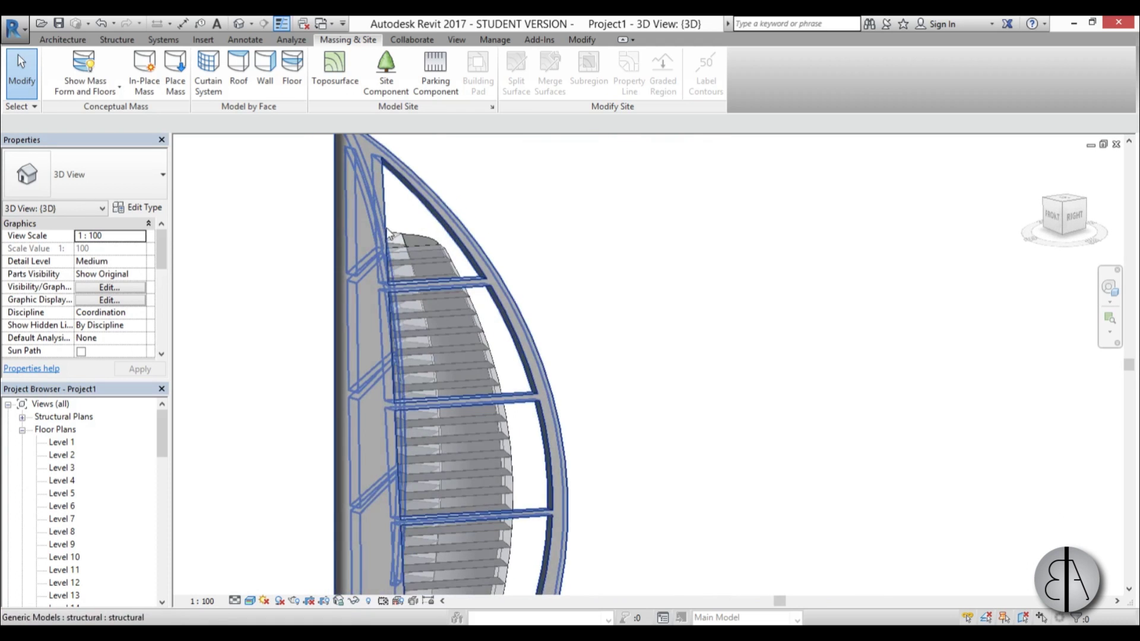
Open the structural sail frame for in-place editing and show it in the East elevation.
left_click(389, 234)
scroll(596, 282, "down", 3)
middle_click_drag(596, 282, 469, 339, "shift")
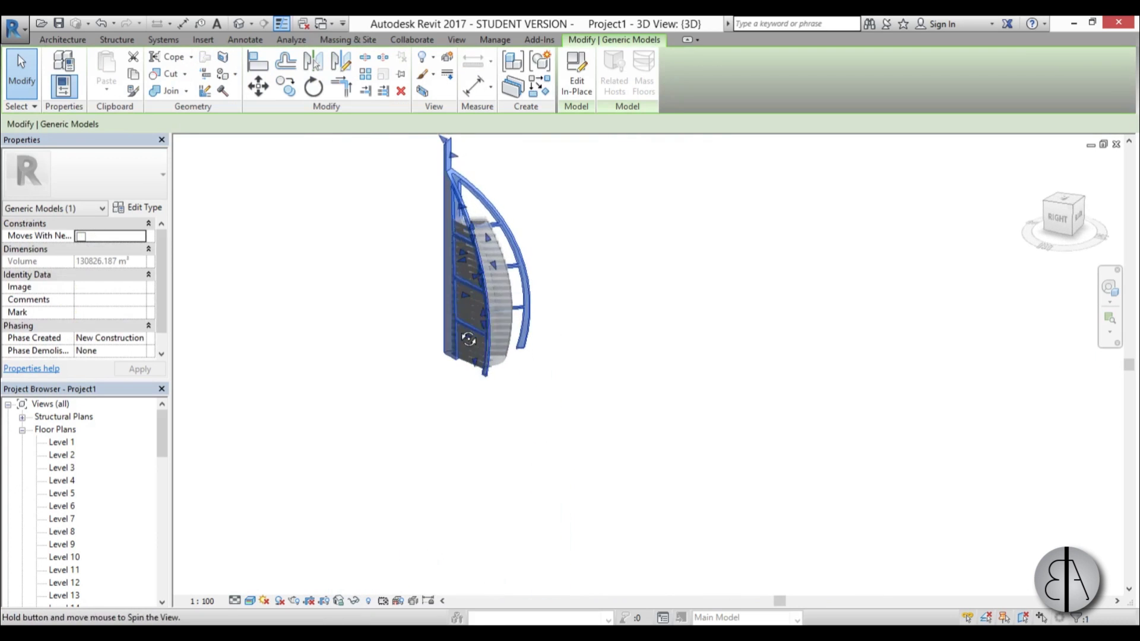
left_click(571, 88)
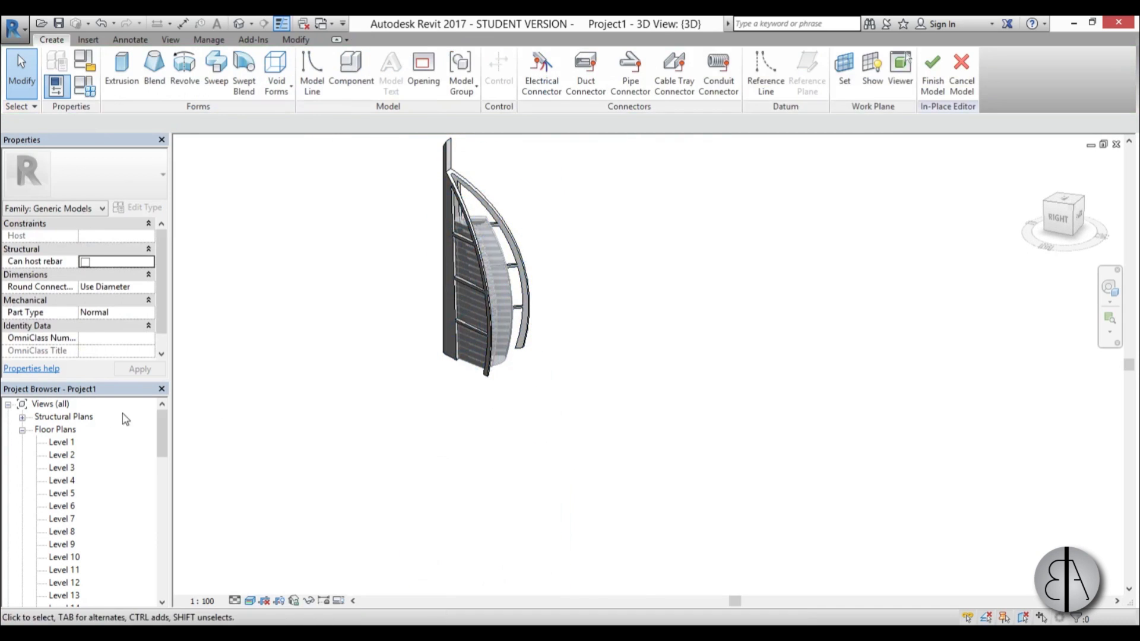
left_click_drag(165, 450, 165, 564)
left_click(57, 519)
double_click(57, 520)
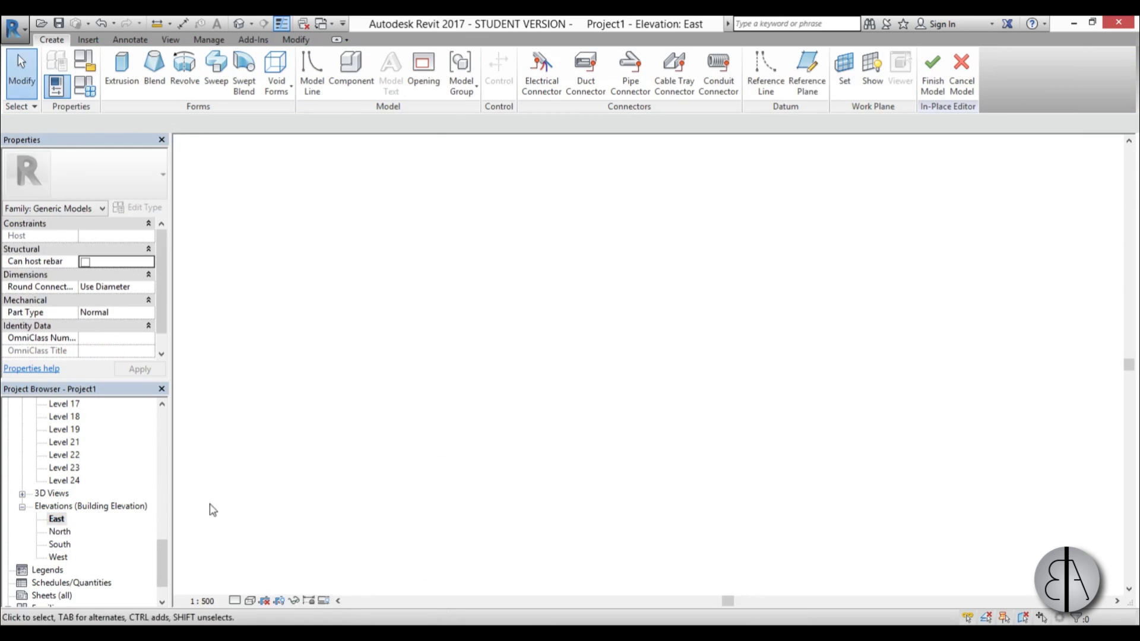
Start a revolve on Reference Plane : A and sketch a vertical axis line about 11.8 long down from the helipad's centre in the elevation image.
scroll(570, 293, "up", 6)
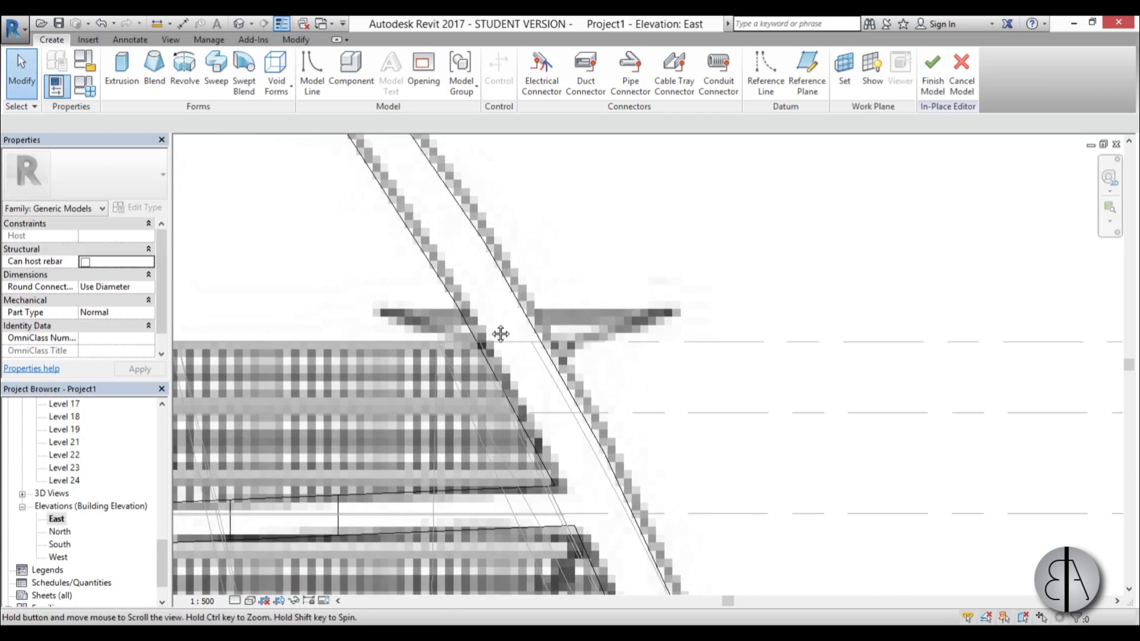
left_click(184, 70)
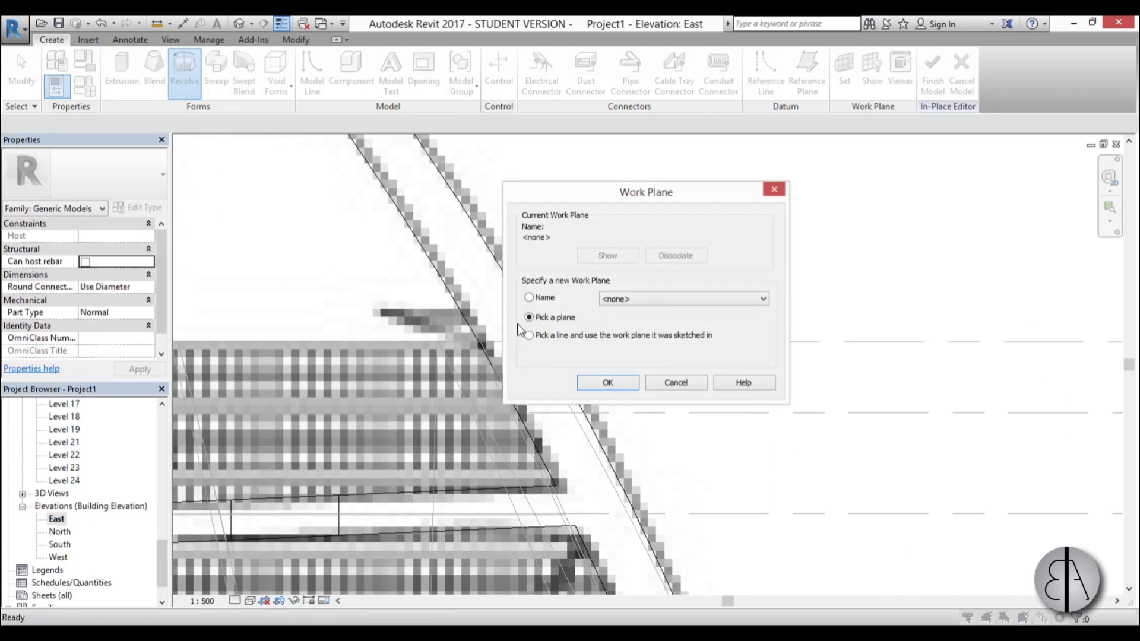
left_click(648, 302)
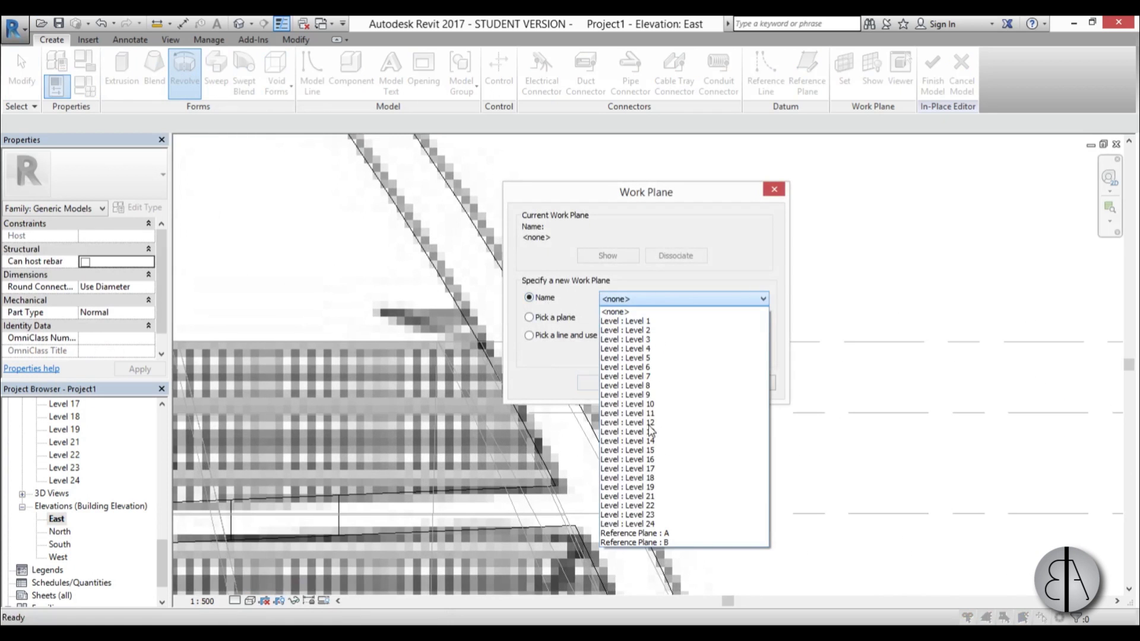
left_click(662, 533)
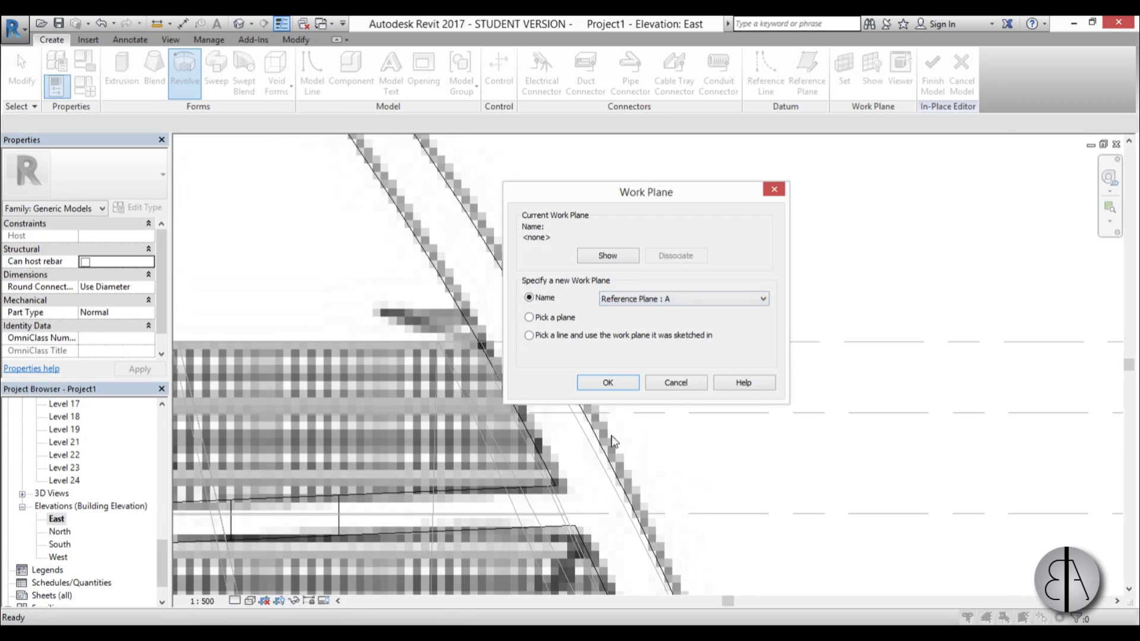
left_click(606, 383)
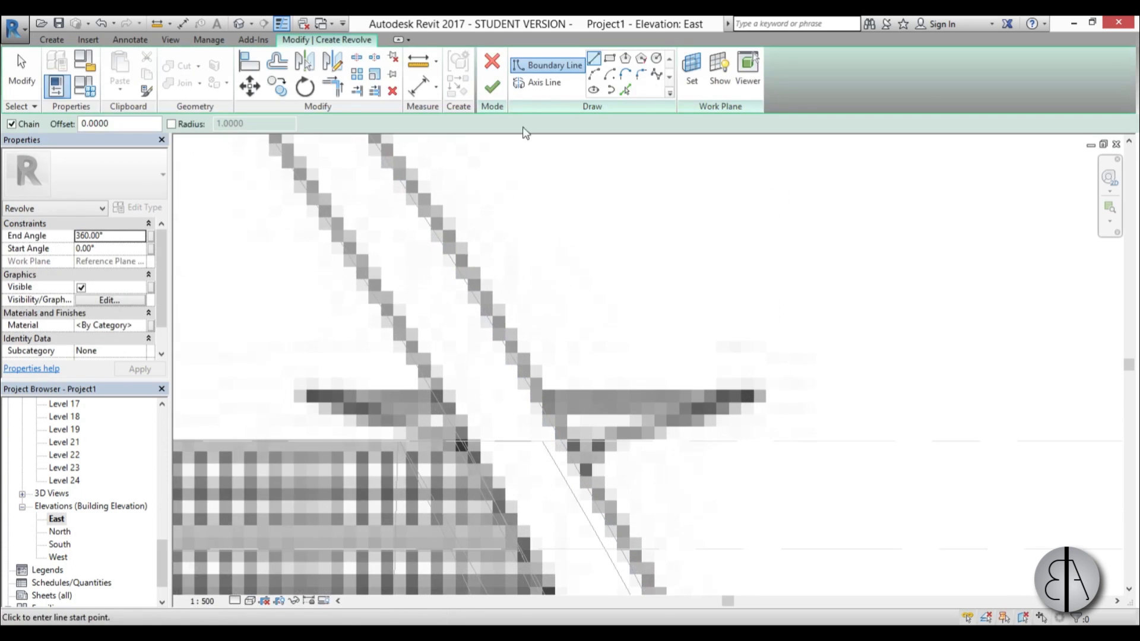
left_click(541, 85)
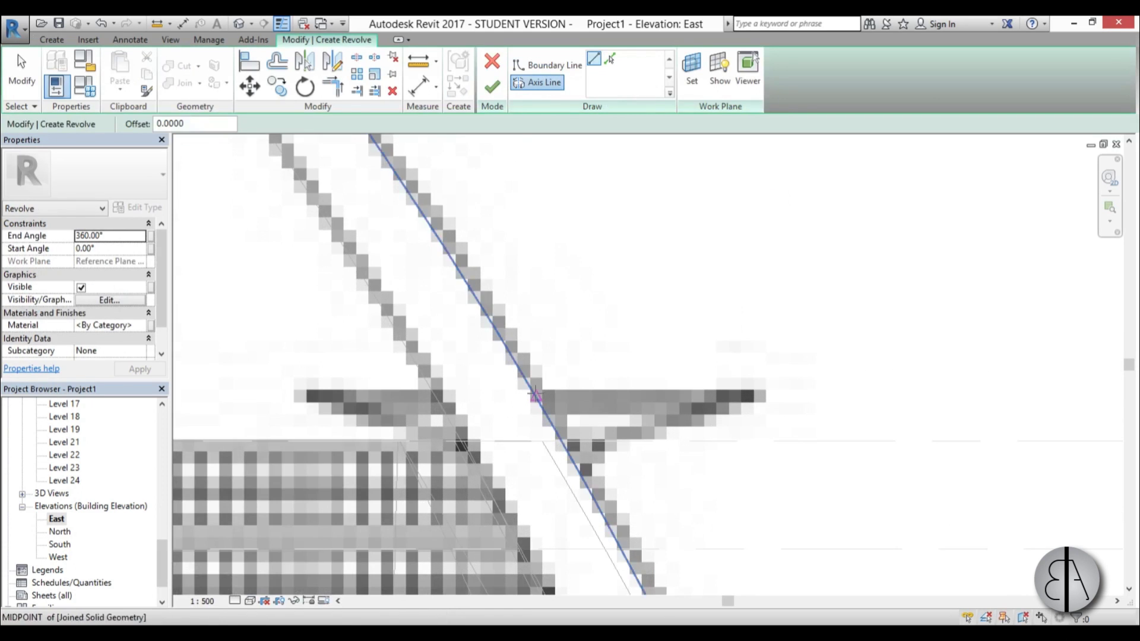
left_click(535, 395)
scroll(535, 394, "down", 3)
left_click(535, 465)
scroll(544, 452, "up", 3)
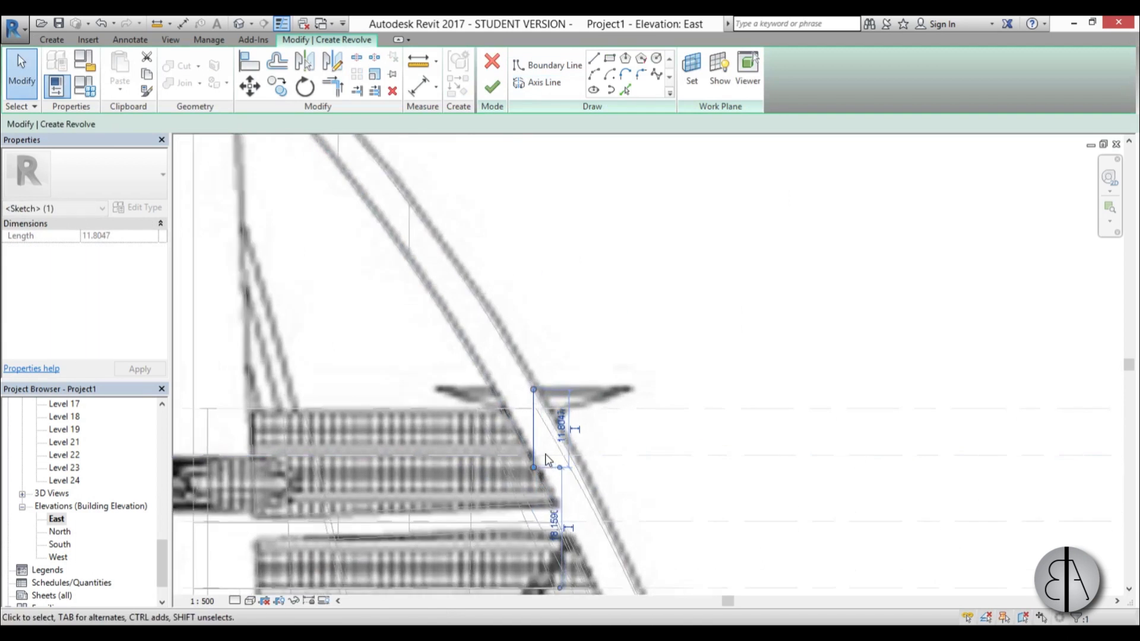
key("Escape")
Trace half of the helipad section as a closed boundary against the axis, with a rim about 1.0 high, and finish the 360° revolve.
left_click(534, 65)
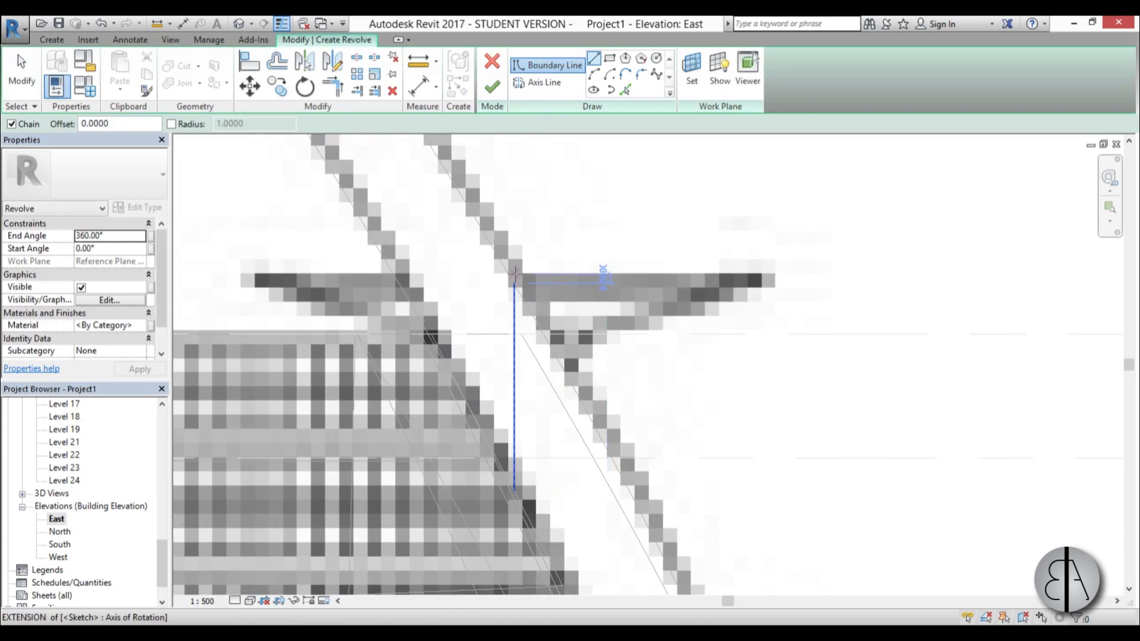
left_click(515, 275)
left_click(252, 274)
scroll(252, 279, "up", 3)
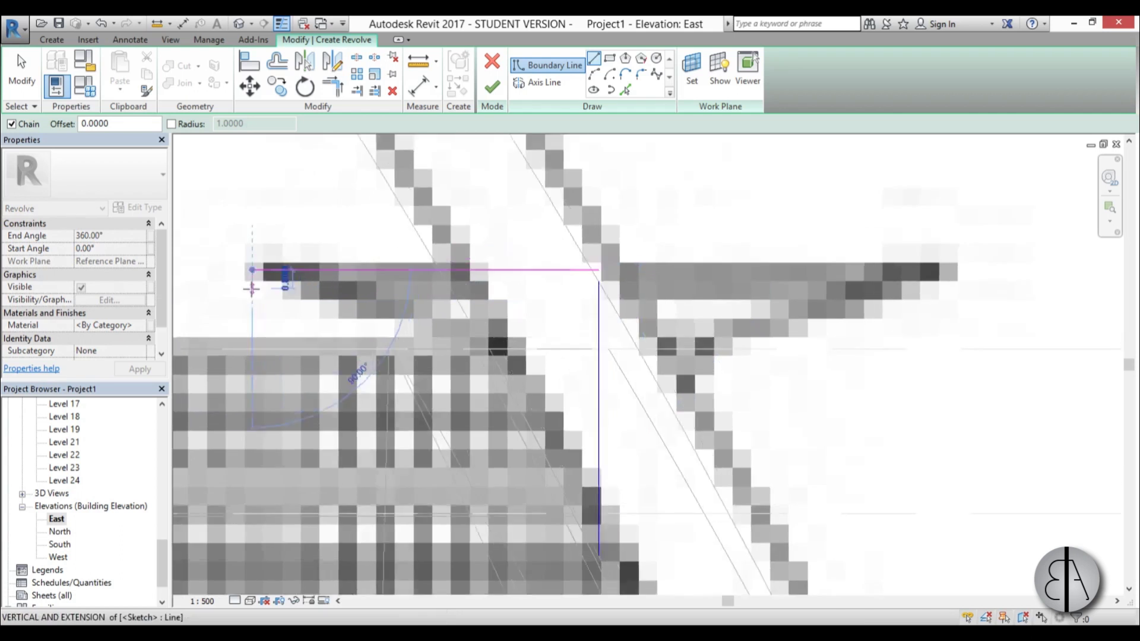
left_click(253, 293)
left_click(377, 300)
scroll(380, 299, "down", 3)
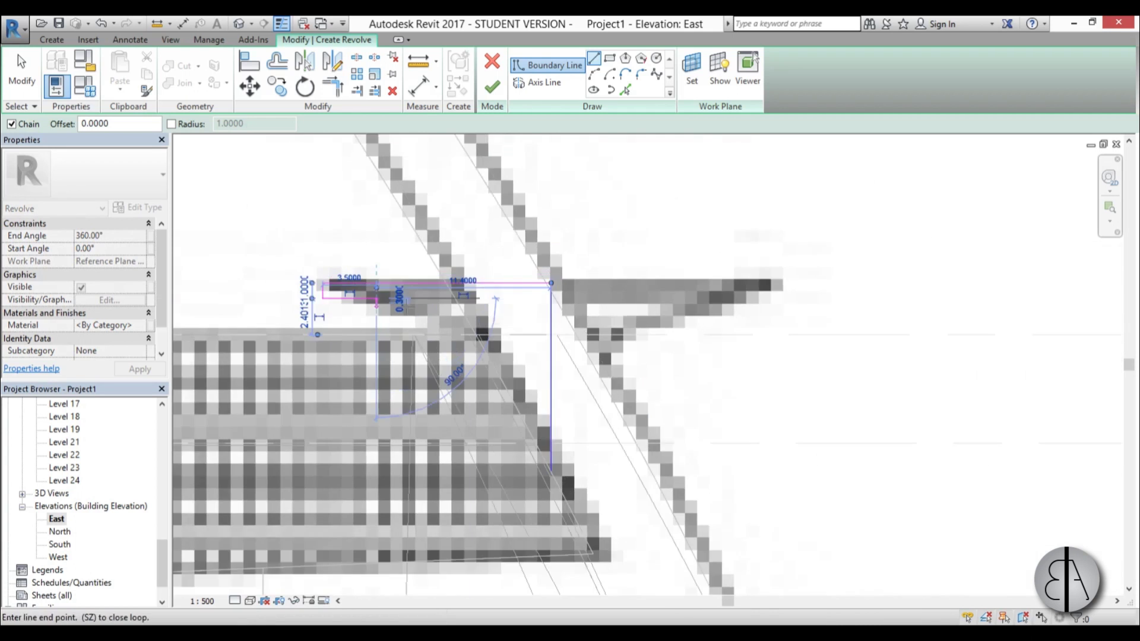
scroll(455, 317, "up", 3)
left_click(484, 345)
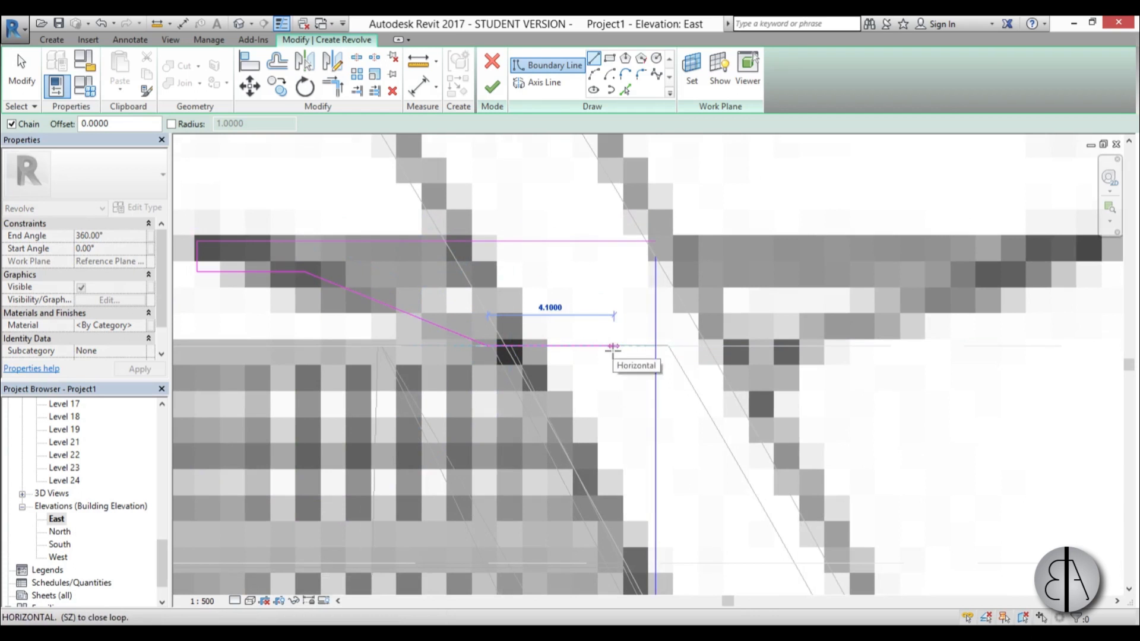
left_click(655, 346)
scroll(600, 382, "down", 3)
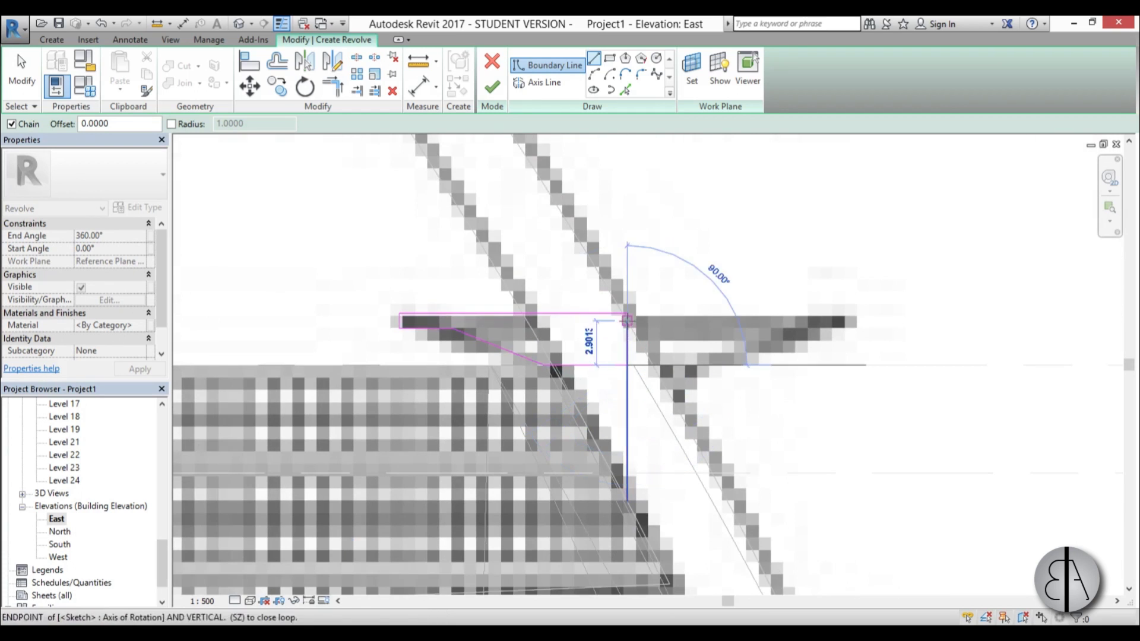
left_click(626, 320)
left_click(501, 88)
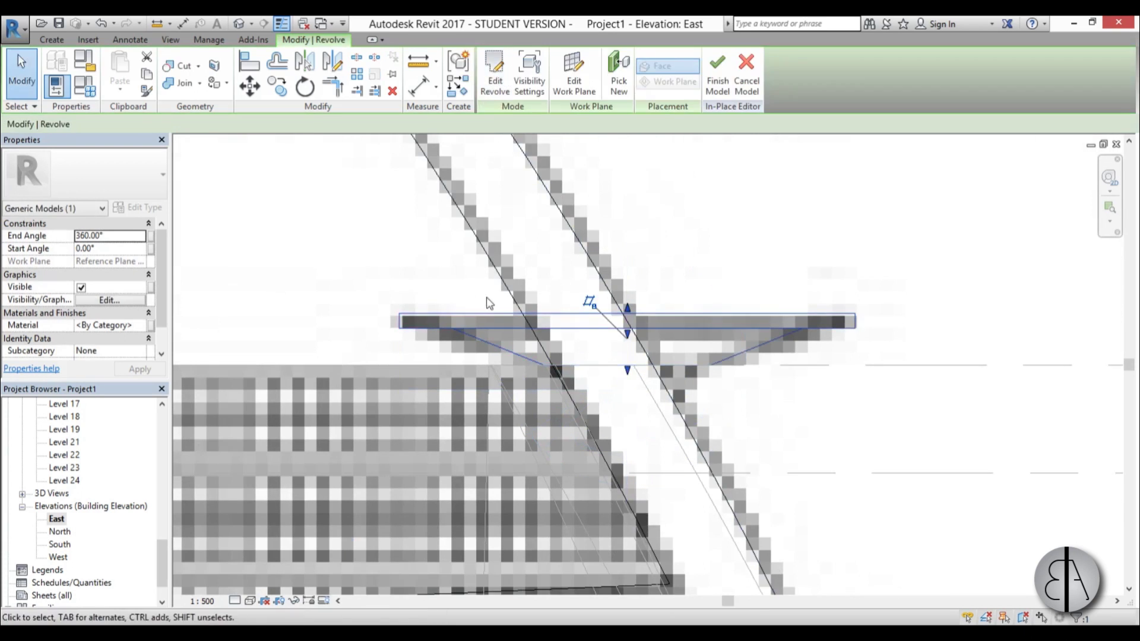
scroll(537, 315, "down", 3)
middle_click_drag(530, 311, 639, 288)
scroll(542, 295, "down", 3)
scroll(458, 301, "up", 3)
scroll(556, 293, "up", 1)
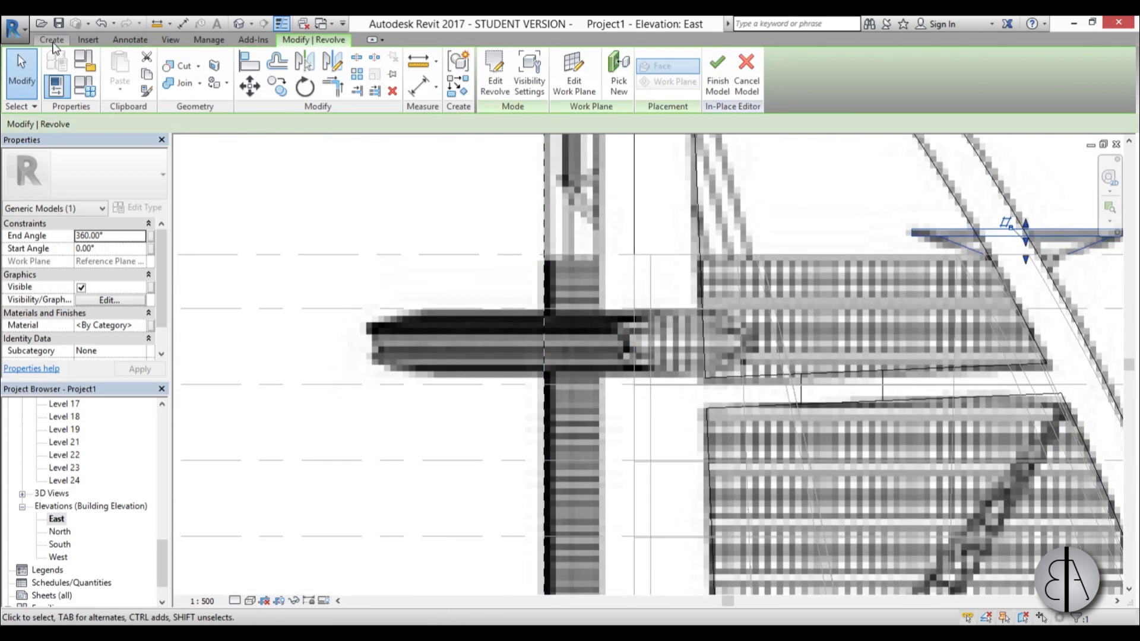
left_click(52, 40)
left_click(125, 77)
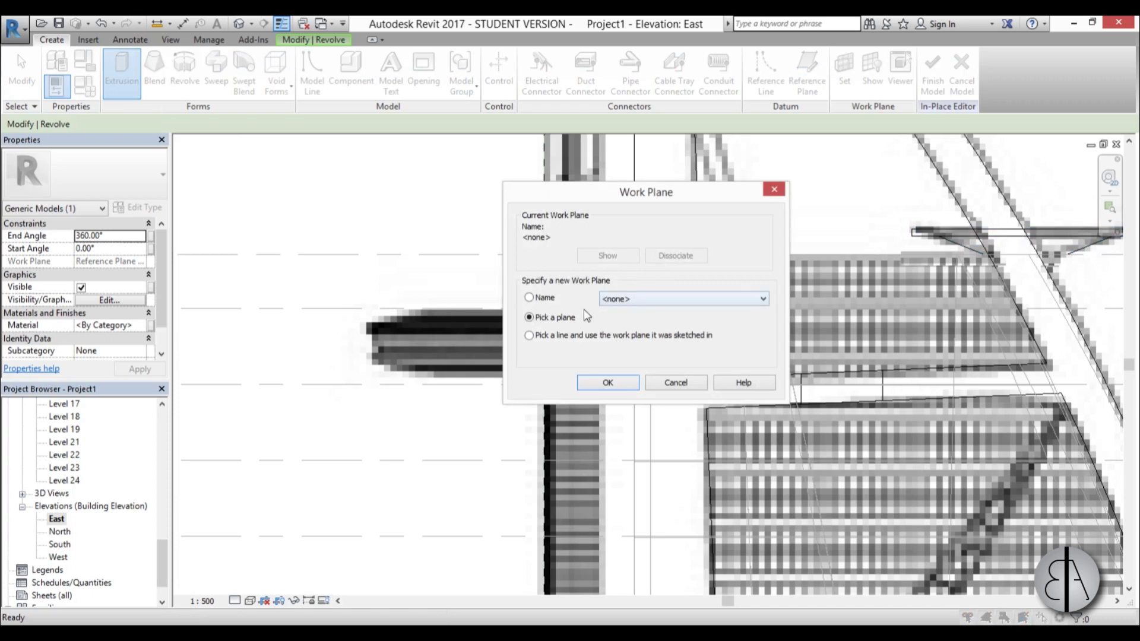
left_click(556, 298)
left_click(689, 298)
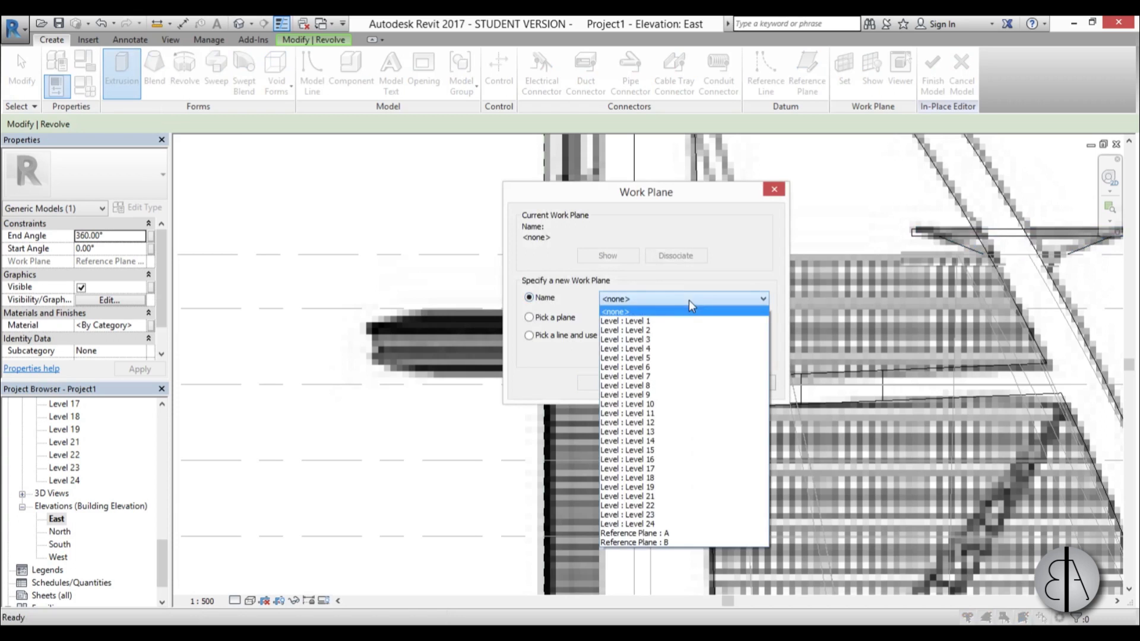
left_click(655, 534)
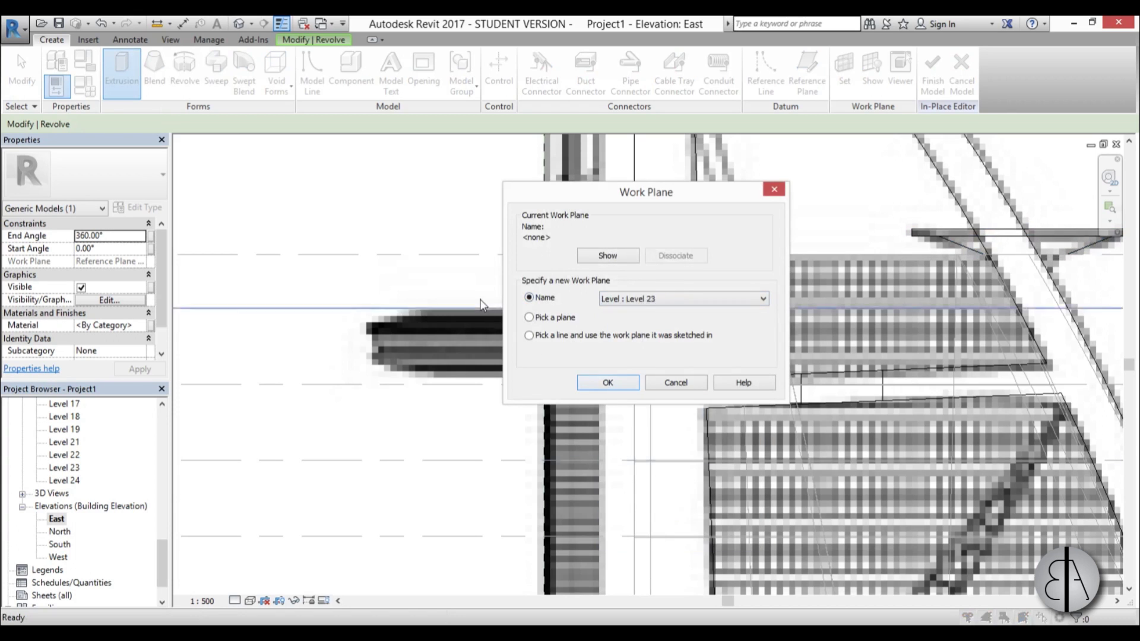
left_click(604, 383)
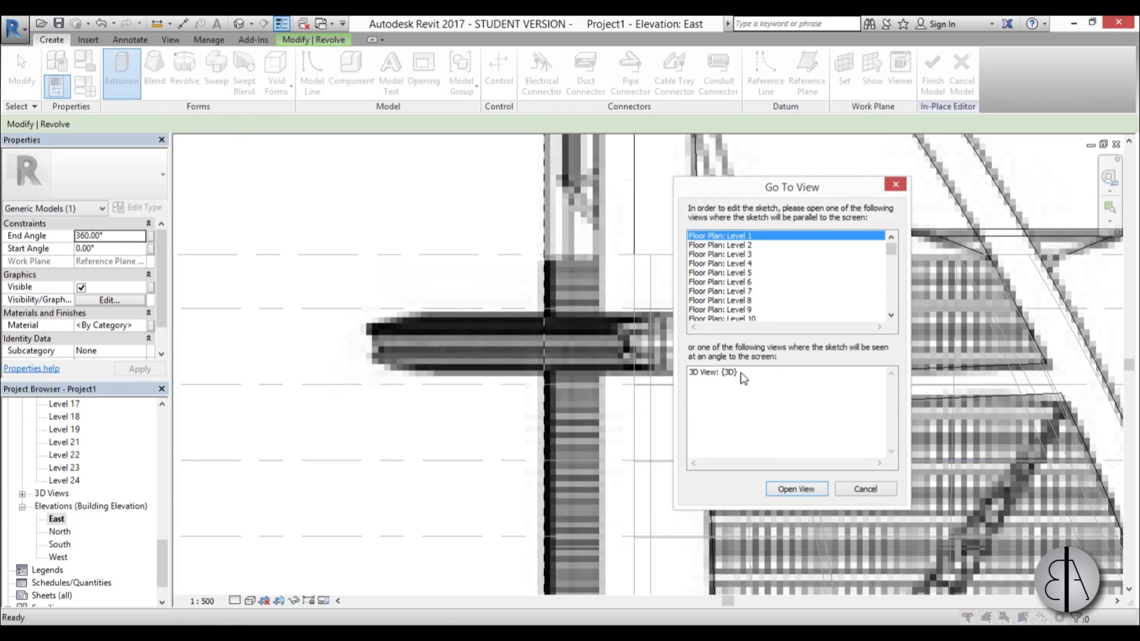
left_click(857, 491)
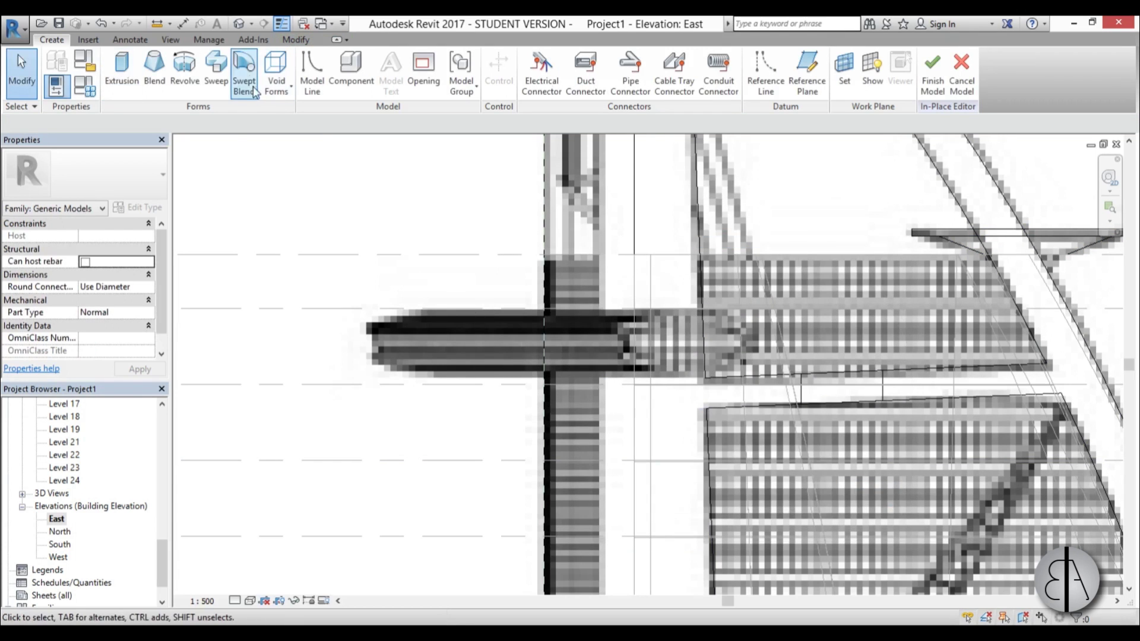
Start an extrusion on Reference Plane : A and sketch a horizontal ellipse beside the projecting capsule in the elevation image.
left_click(122, 70)
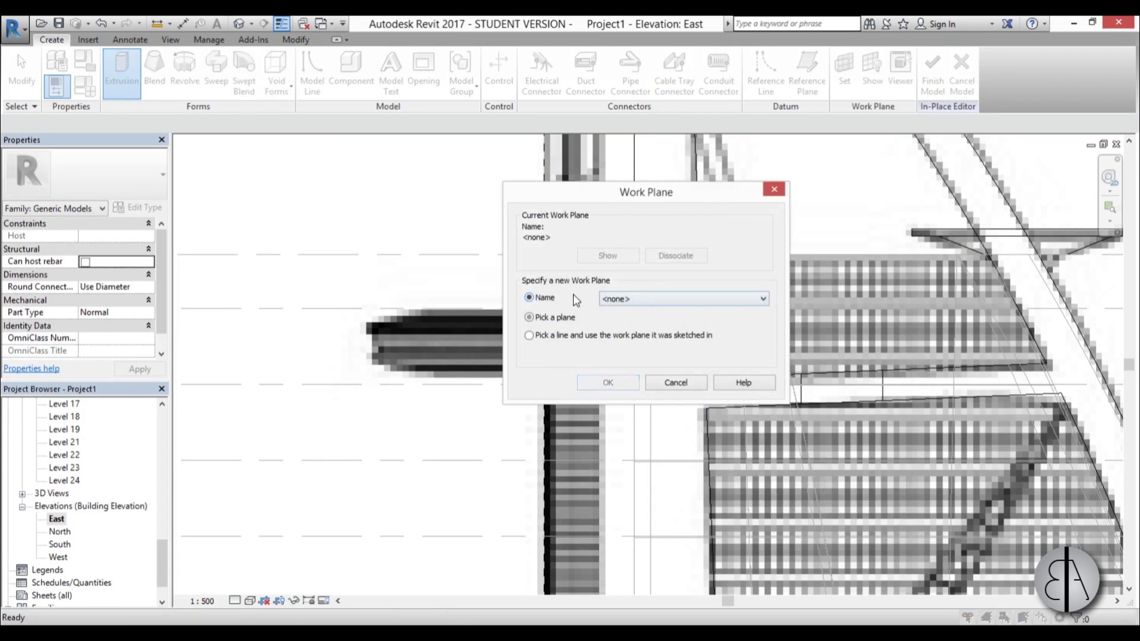
left_click(604, 301)
left_click(664, 534)
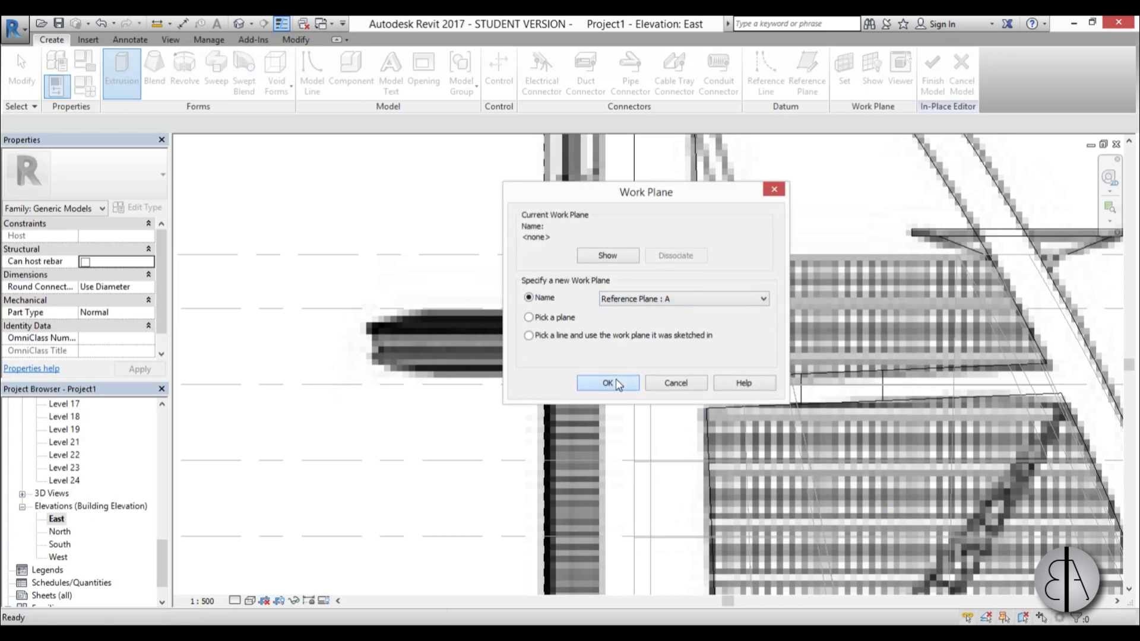
left_click(608, 383)
scroll(479, 140, "up", 3)
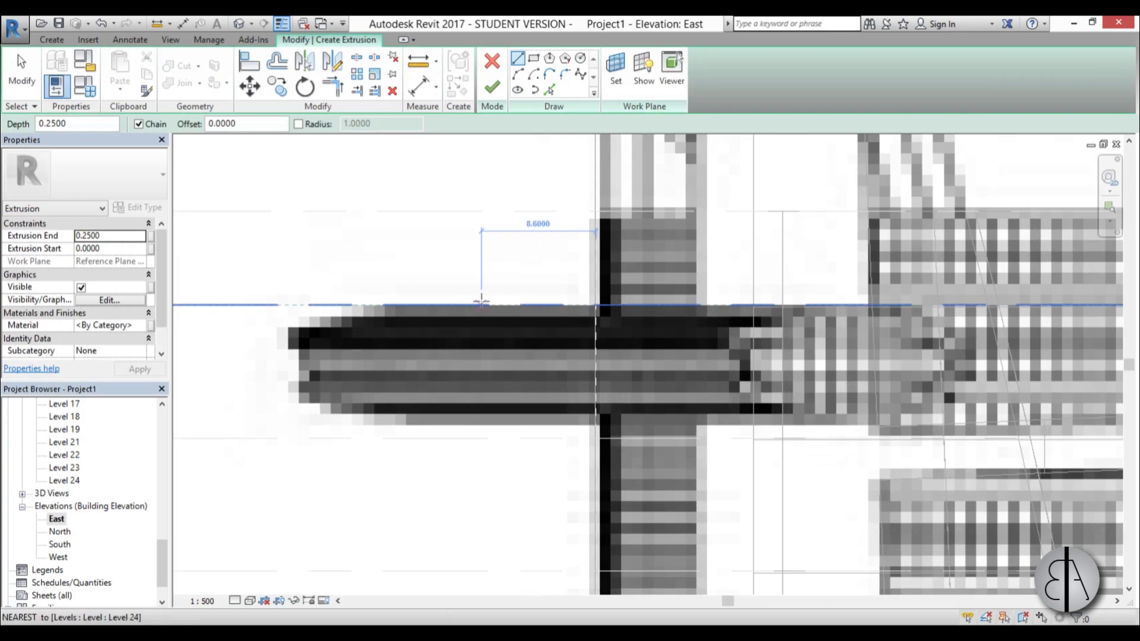
left_click(519, 90)
left_click(253, 365)
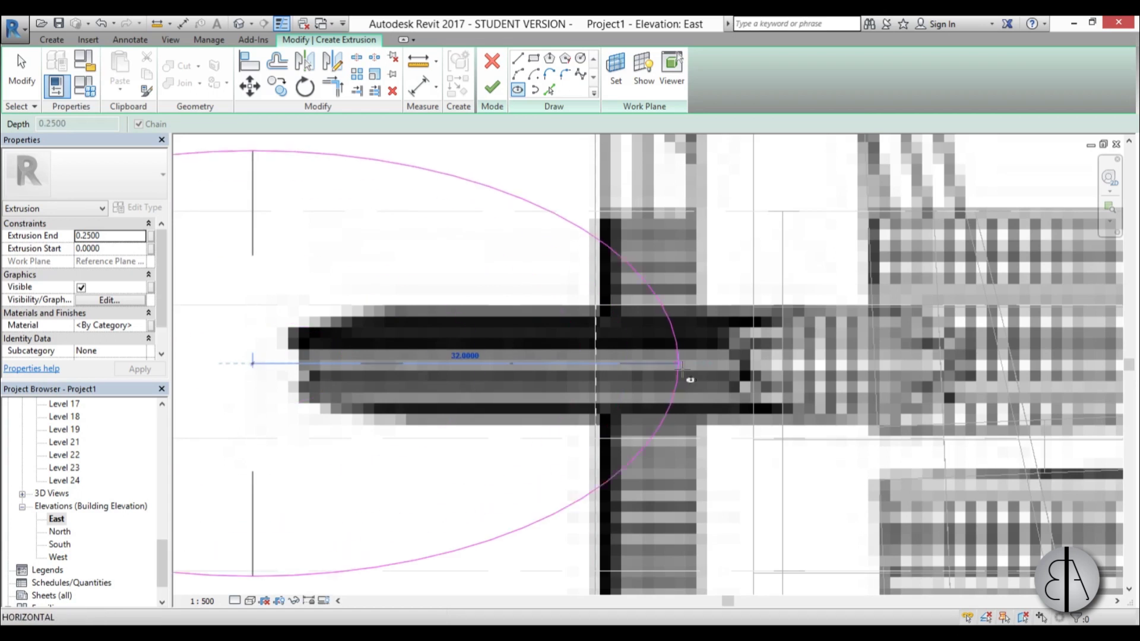
scroll(644, 368, "down", 3)
left_click(639, 364)
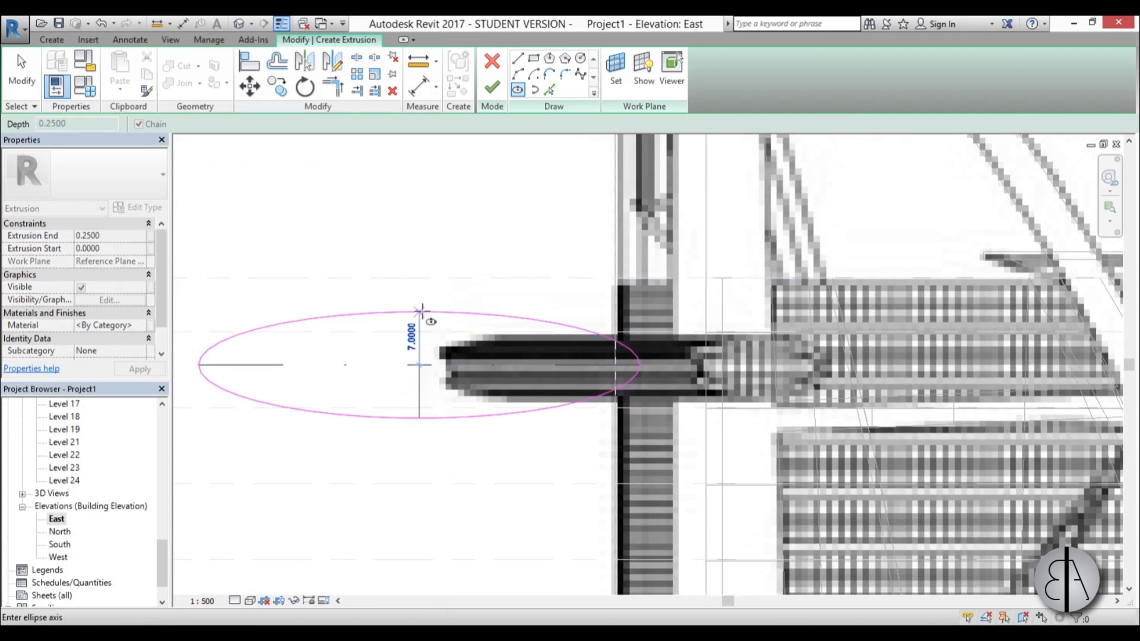
left_click(423, 315)
key("Escape")
Move the ellipse over the projecting capsule in the elevation image and adjust its axes to surround the capsule's outline.
mouse_move(374, 318)
left_mouse_down()
mouse_move(601, 323)
mouse_move(469, 333)
mouse_move(545, 328)
left_mouse_up()
scroll(633, 401, "up", 2)
left_click(569, 449)
left_click(570, 446)
mouse_move(571, 447)
left_mouse_down()
mouse_move(570, 418)
mouse_move(570, 427)
left_mouse_up()
left_click_drag(236, 363, 268, 365)
left_click_drag(363, 314, 354, 301)
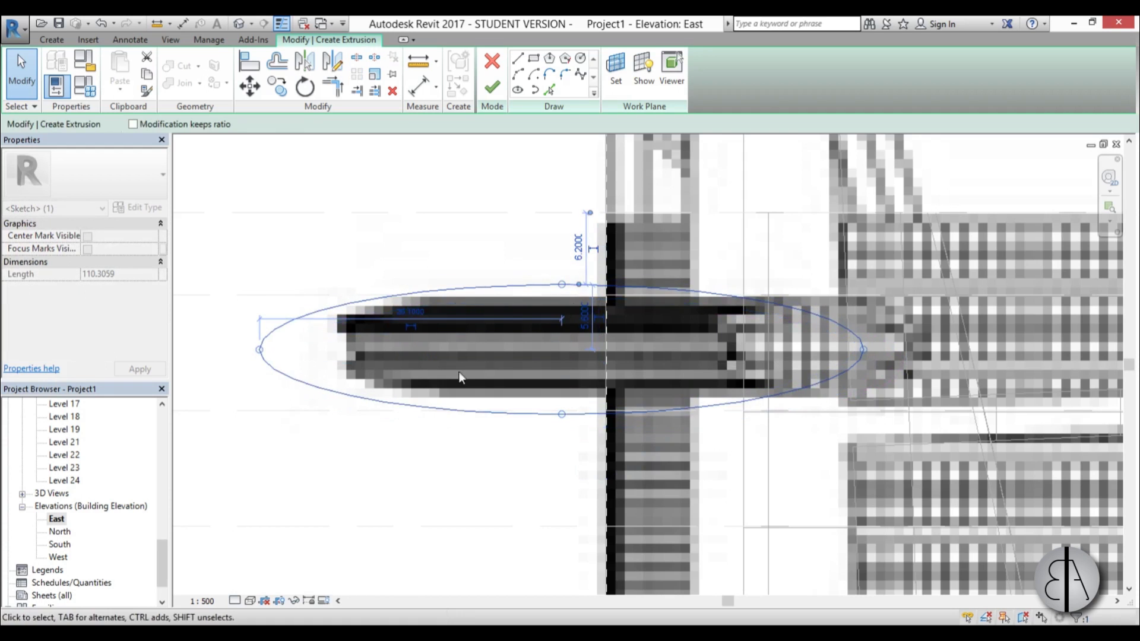
scroll(526, 343, "up", 2)
left_click(460, 223)
Sketch a vertical line about 18.7 long across the outer part of the ellipse, beyond its upper and lower edges.
left_click(517, 58)
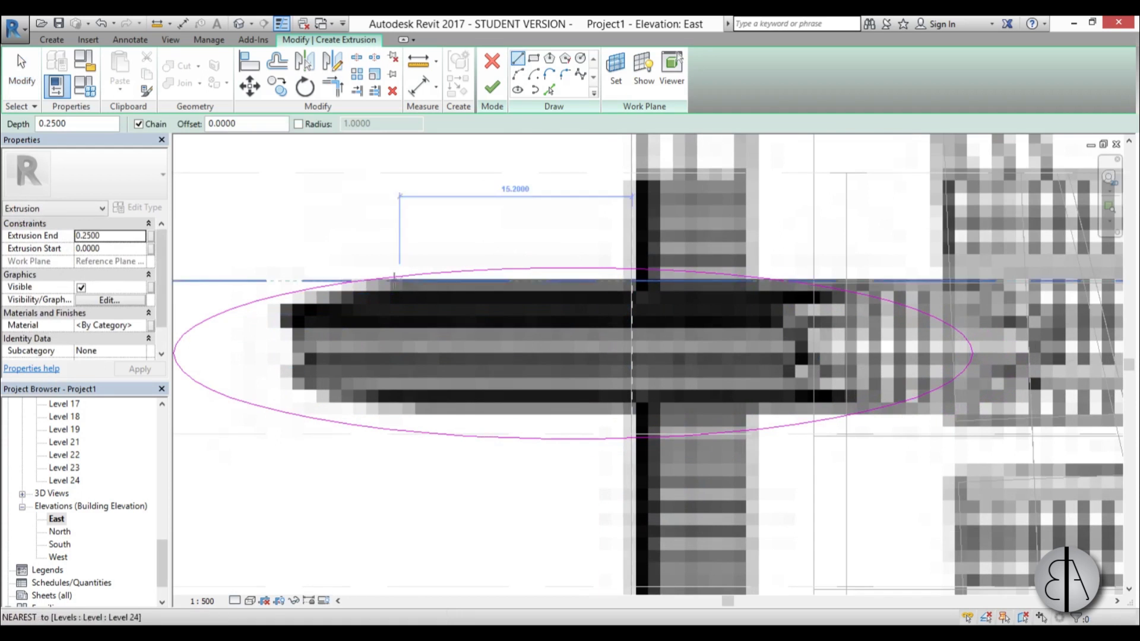
left_click(391, 196)
left_click(391, 481)
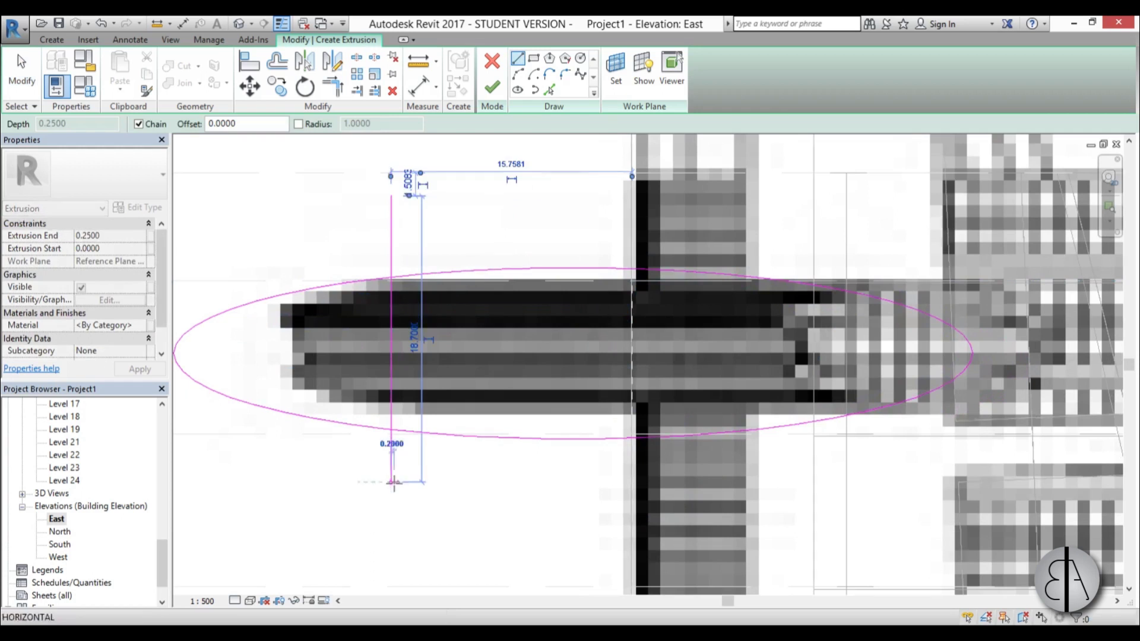
key("Escape")
key("Escape")
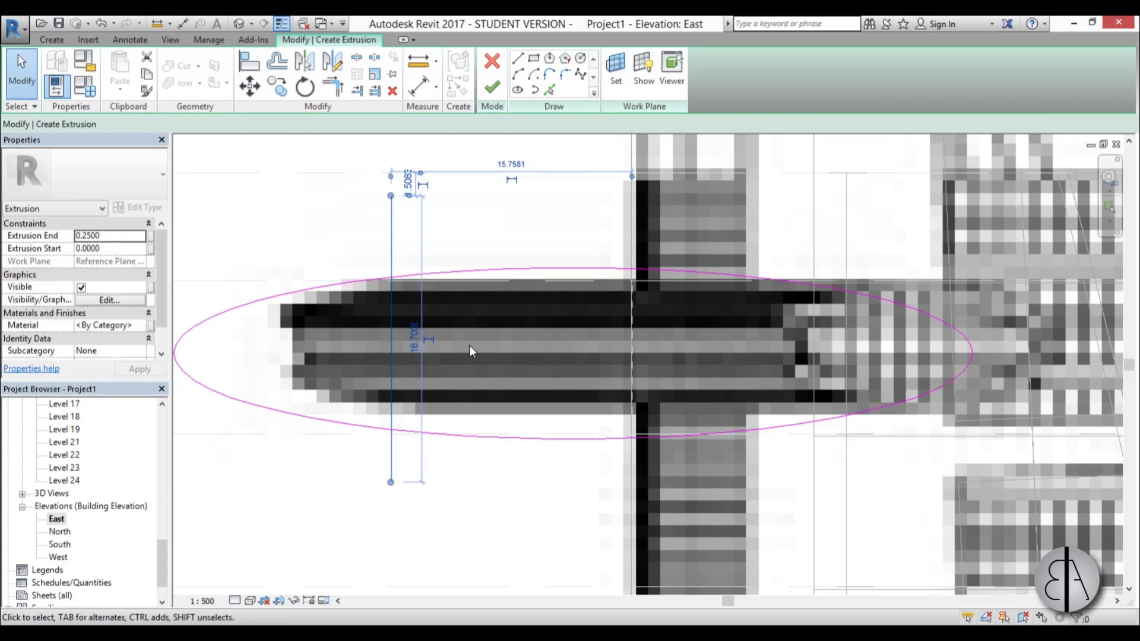
Split the vertical line near mid-height and trim both halves with the ellipse, keeping the part of the ellipse toward the building.
key("s")
key("l")
left_click(392, 354)
key("Escape")
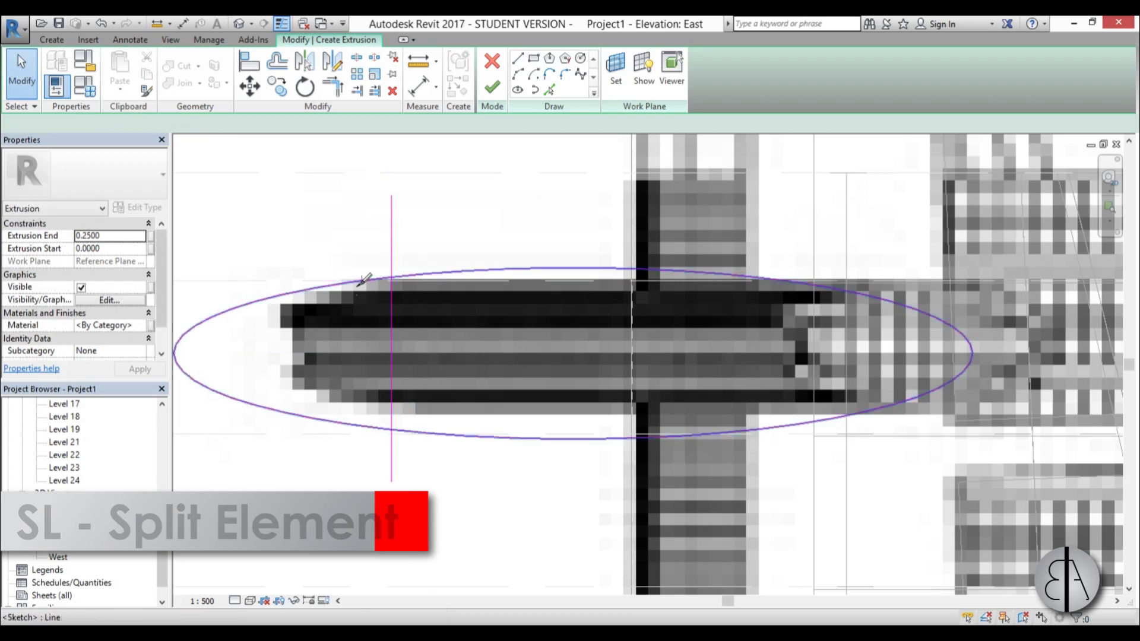
key("s")
key("l")
key("t")
key("r")
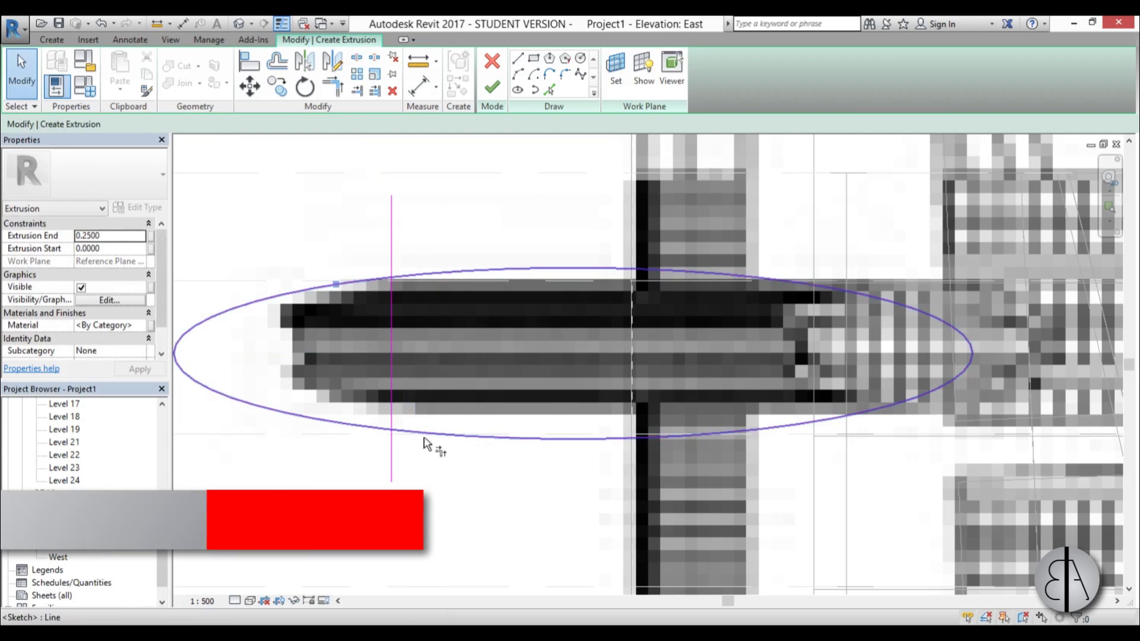
left_click(431, 435)
left_click(393, 356)
left_click(397, 291)
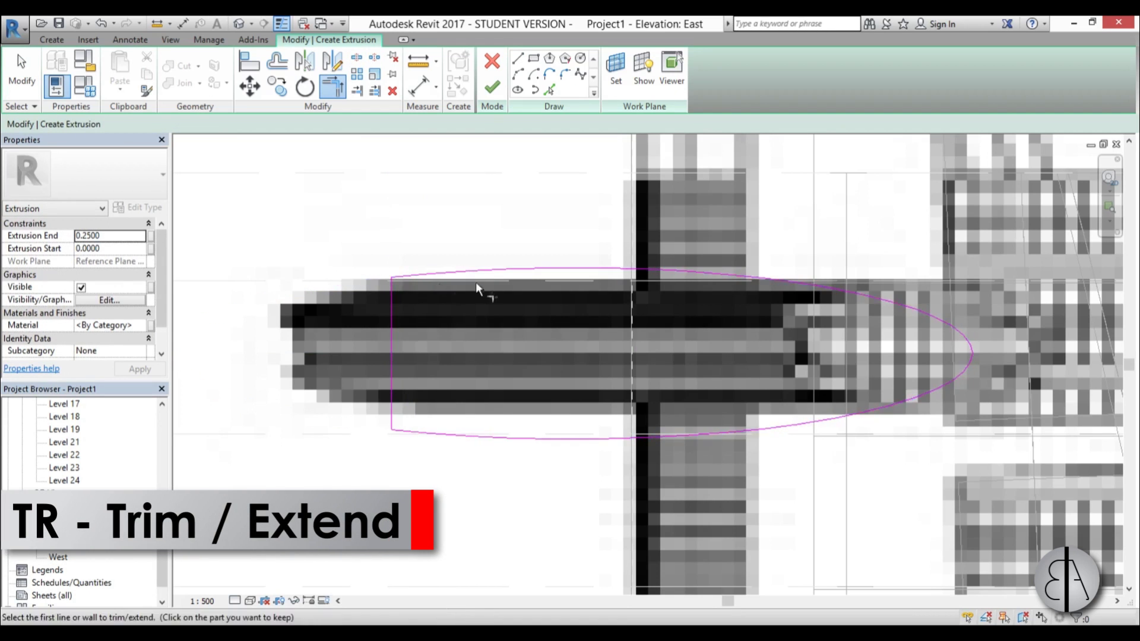
Offset the trimmed ellipse 1.0 inward using Pick Lines.
left_click(547, 86)
left_click_drag(208, 128, 159, 132)
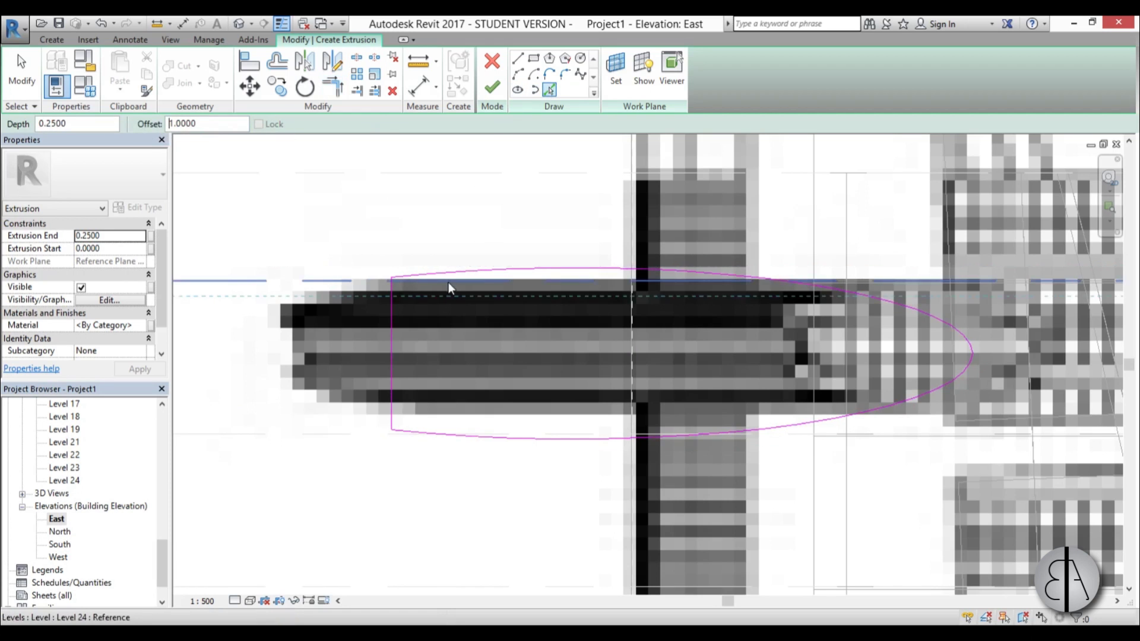
left_click(504, 273)
key("Escape")
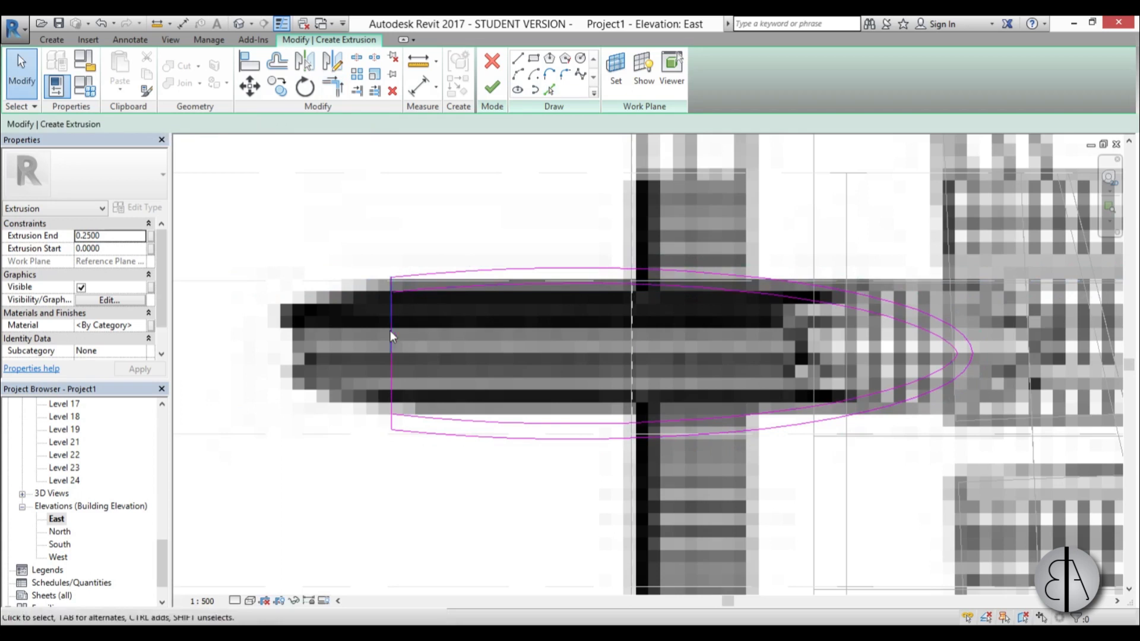
Shorten the two vertical line halves to join the outer and inner curve ends, and finish the capsule's extrusion sketch.
scroll(390, 279, "up", 4)
left_click(393, 308)
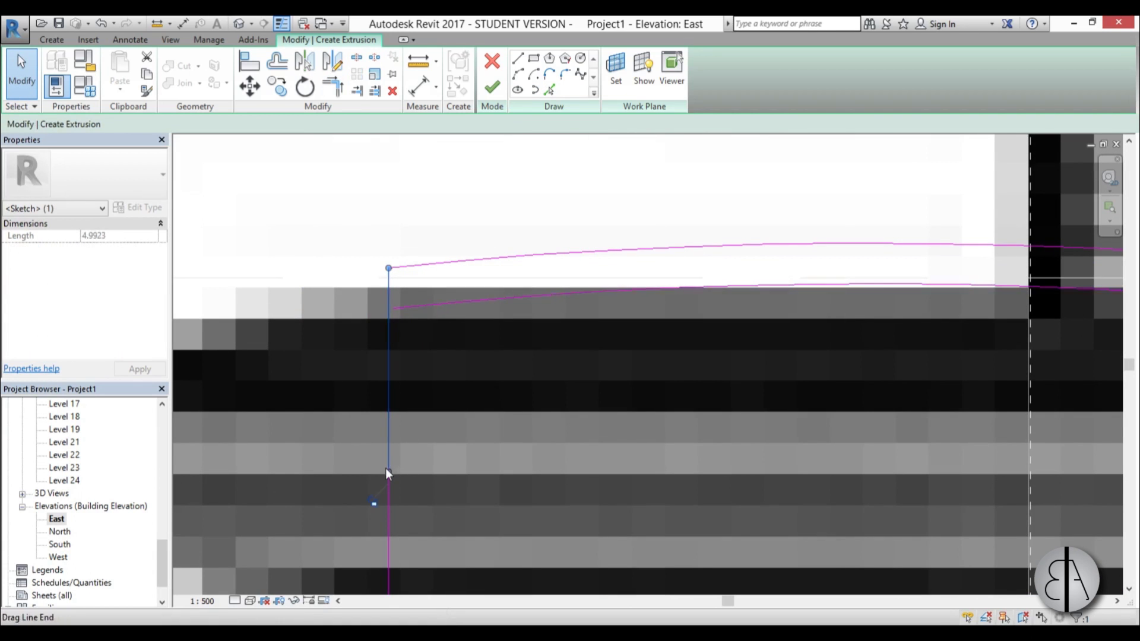
mouse_move(387, 473)
left_mouse_down()
mouse_move(384, 340)
mouse_move(392, 310)
mouse_move(407, 315)
left_mouse_up()
scroll(385, 304, "up", 3)
scroll(412, 259, "up", 6)
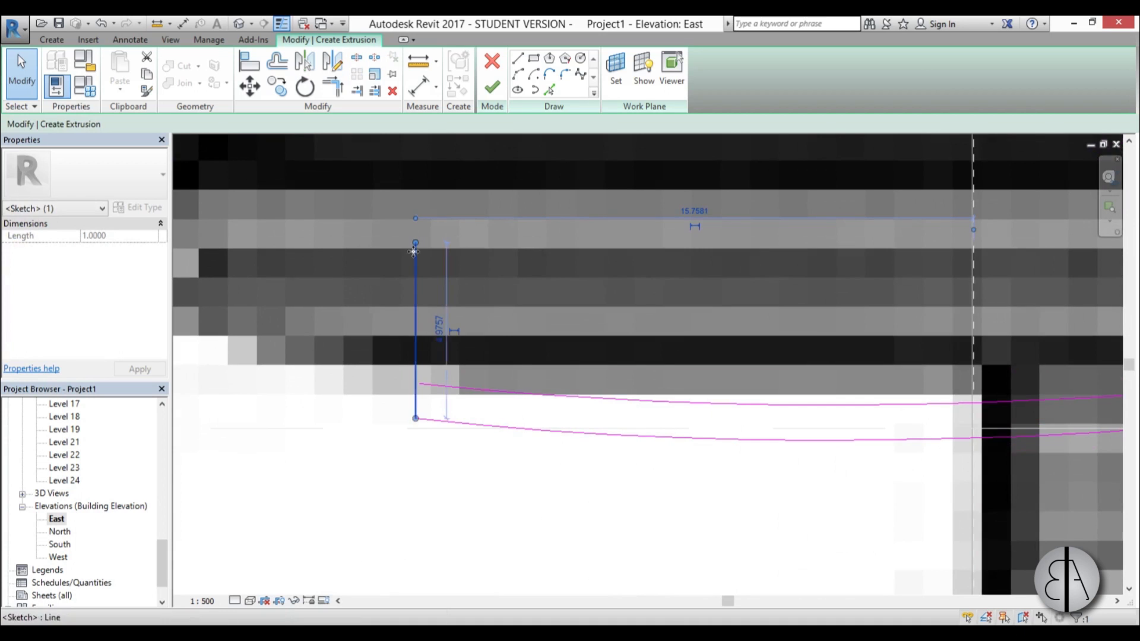
key("Escape")
scroll(417, 356, "down", 3)
left_click(424, 385)
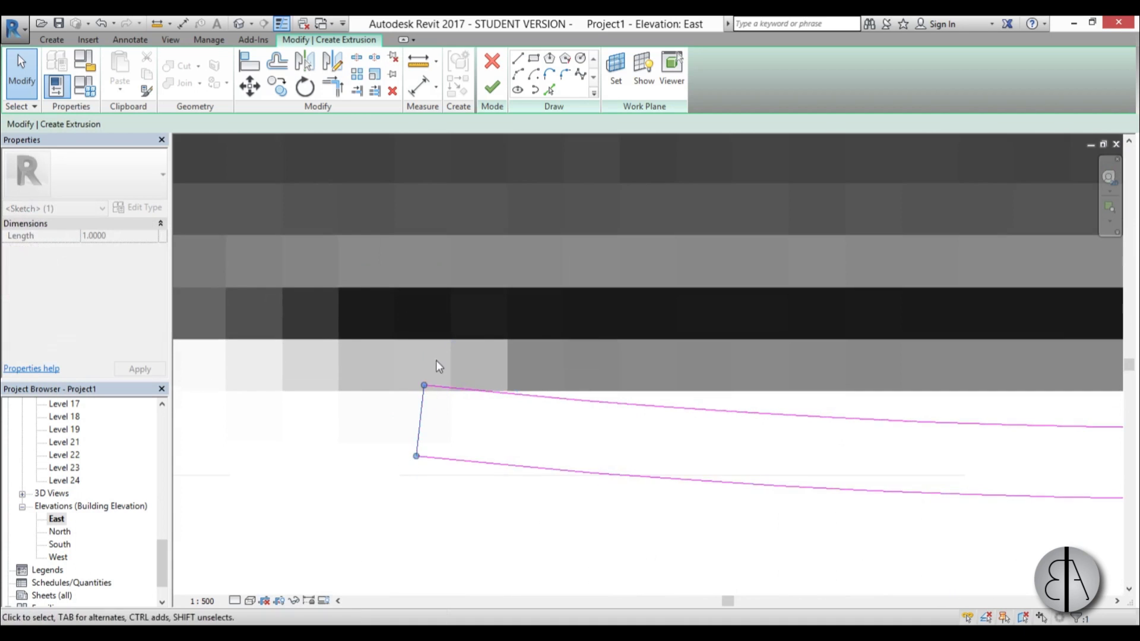
scroll(437, 364, "down", 5)
left_click(491, 88)
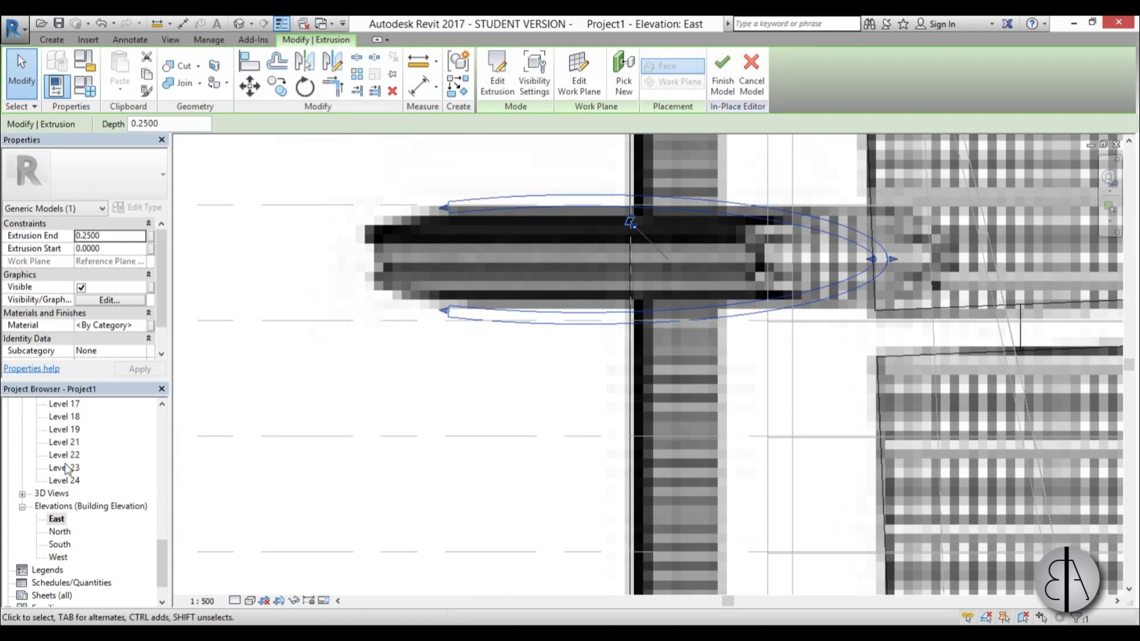
Stretch the capsule extrusion to both sides beyond the sail frame in the North elevation, from about -62.6 to 65.5.
double_click(59, 544)
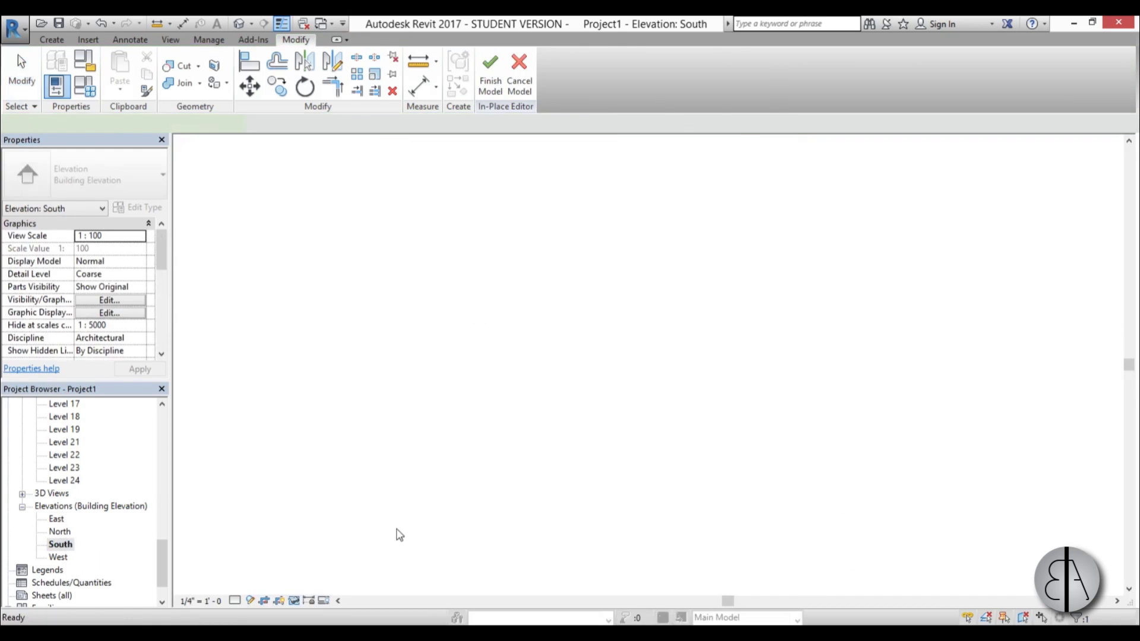
scroll(643, 285, "up", 3)
scroll(623, 292, "down", 3)
scroll(643, 217, "up", 4)
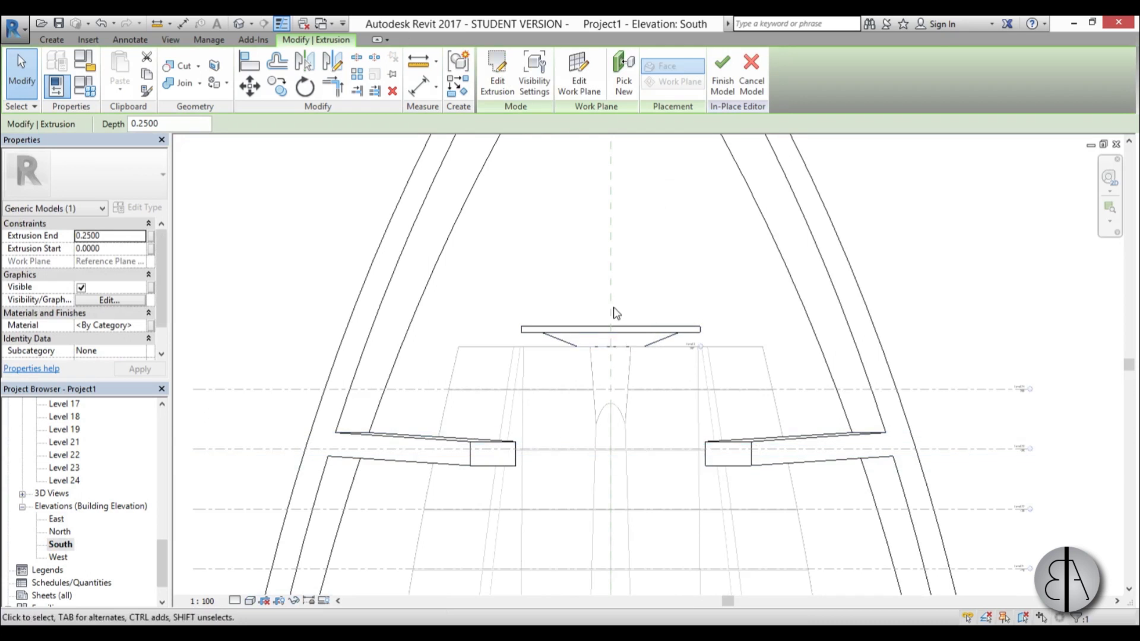
double_click(59, 532)
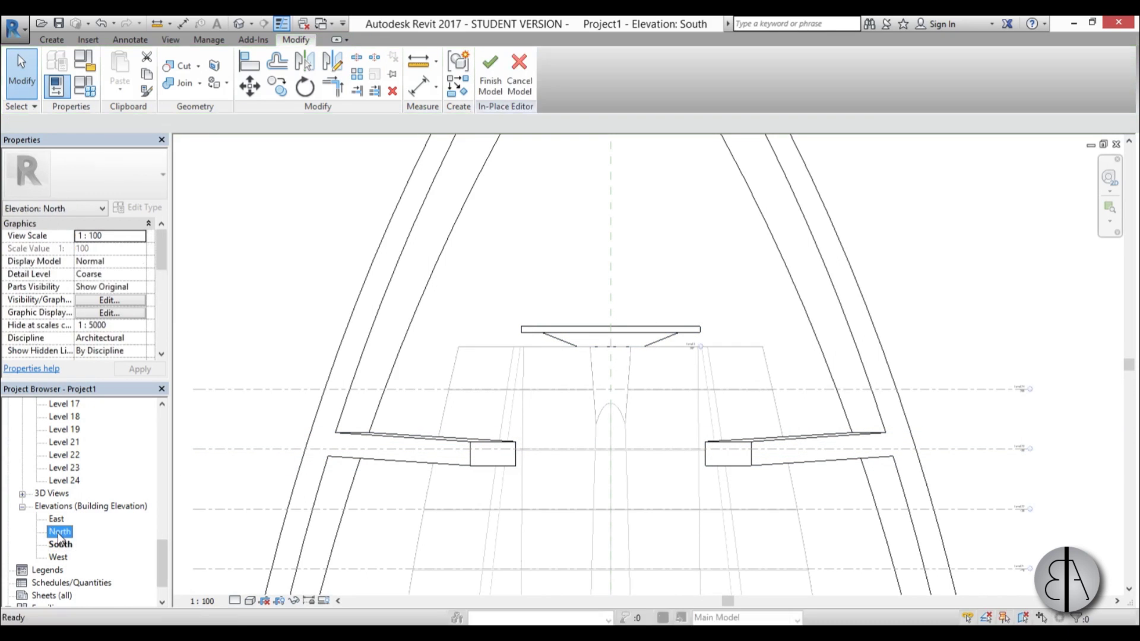
scroll(713, 321, "up", 3)
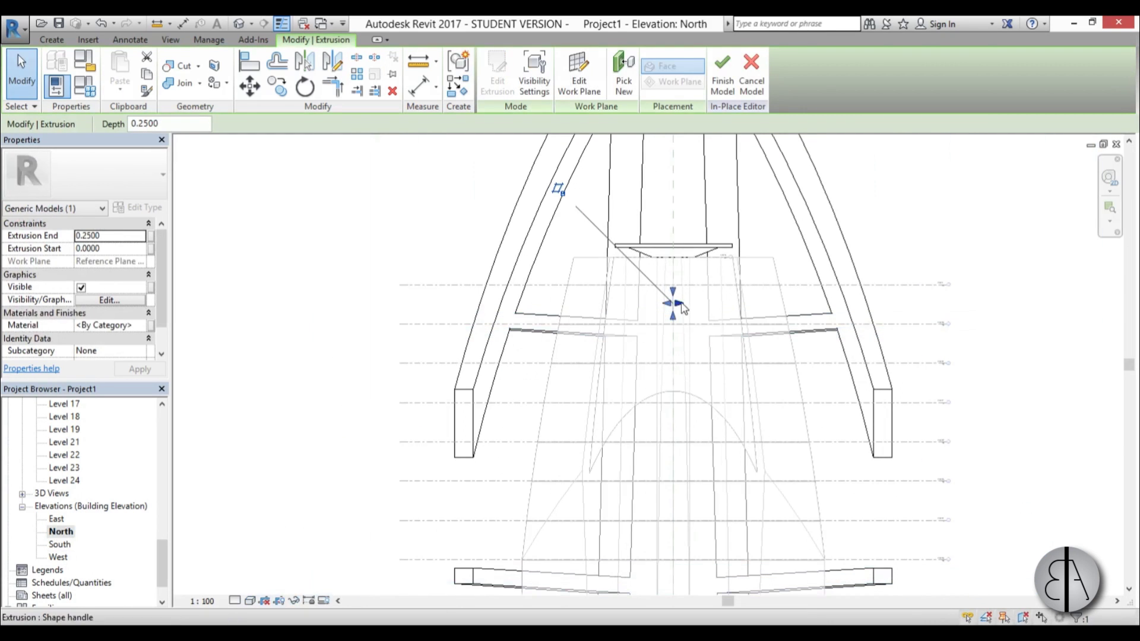
left_click_drag(677, 303, 920, 303)
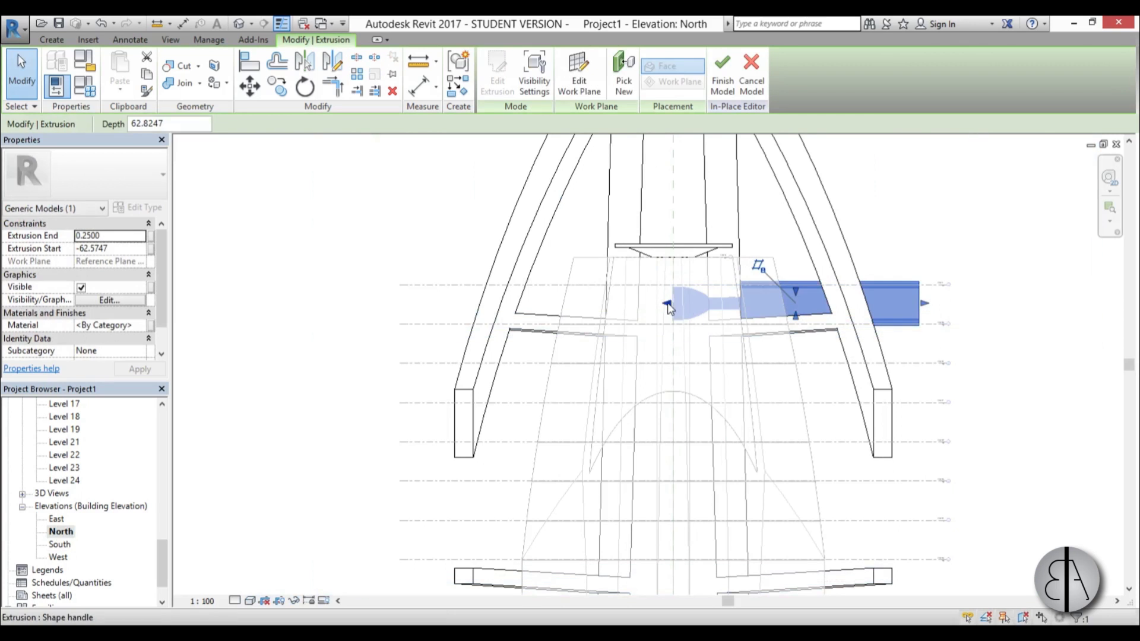
left_click_drag(666, 303, 415, 313)
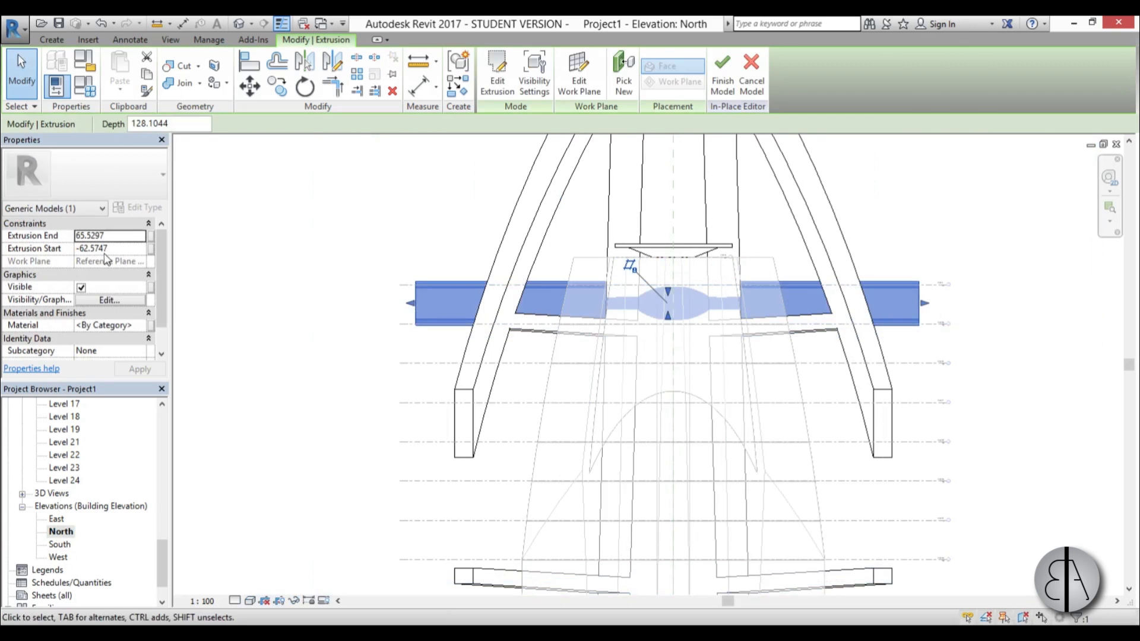
Set the capsule's extrusion end to 30 and its extrusion start to -30.
left_click(126, 235)
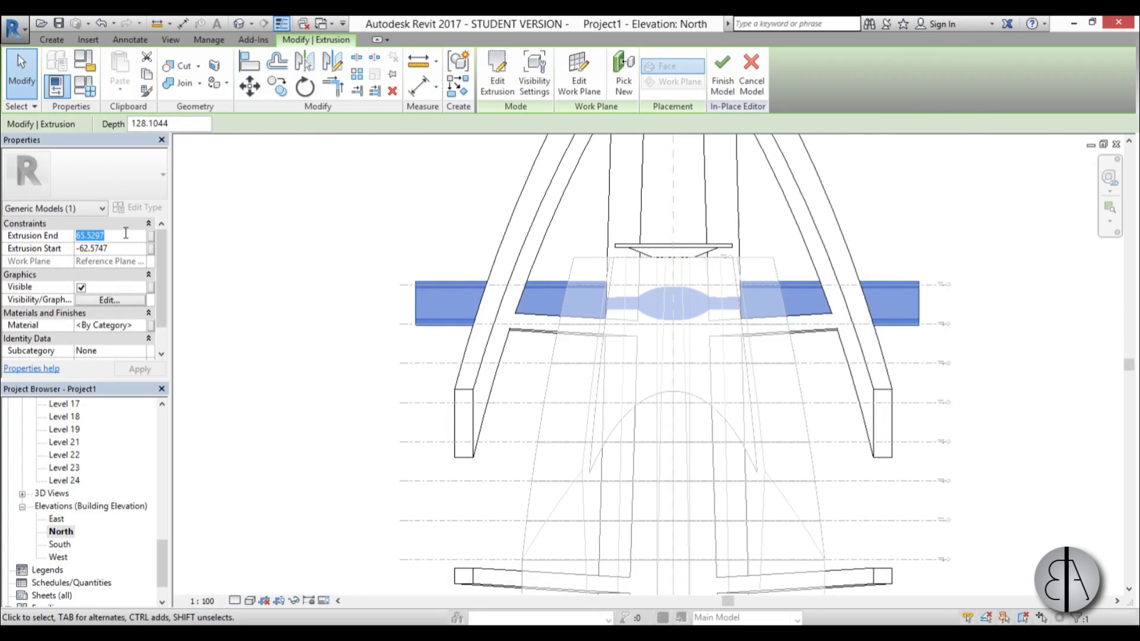
type("30")
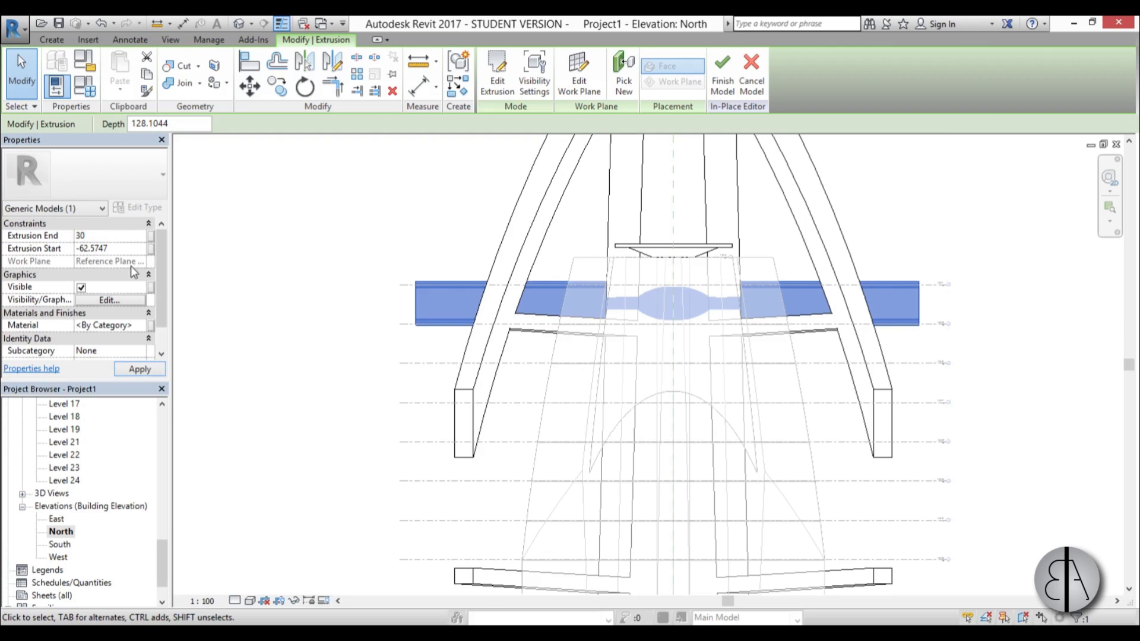
left_click(122, 249)
type("-30")
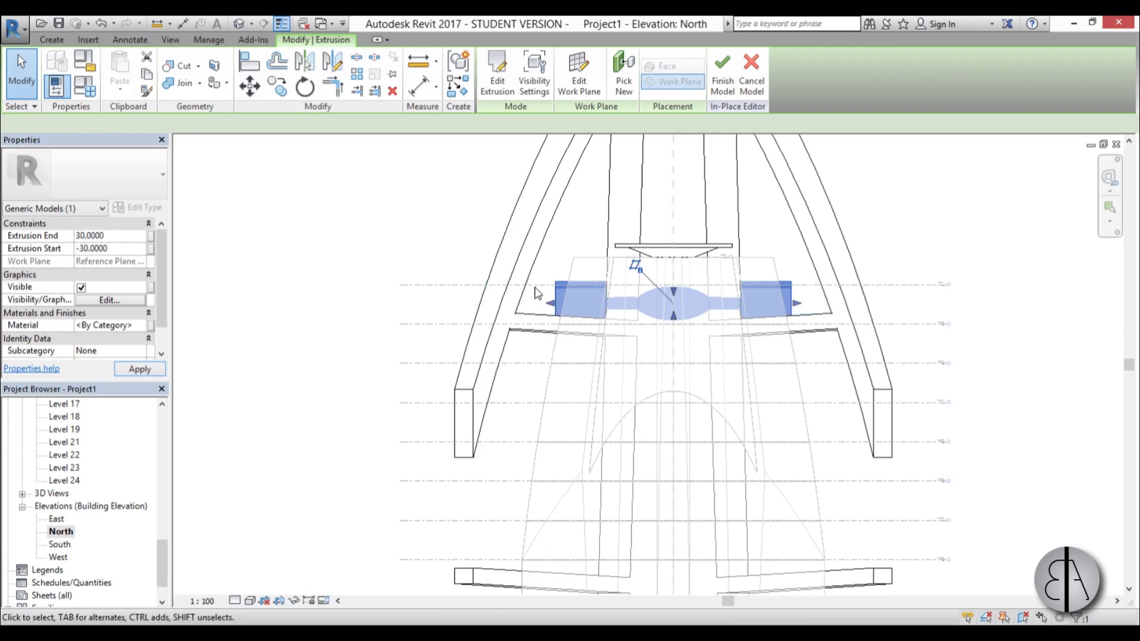
Assign the UHMW, White material to the capsule extrusion in the 3D view.
left_click(238, 24)
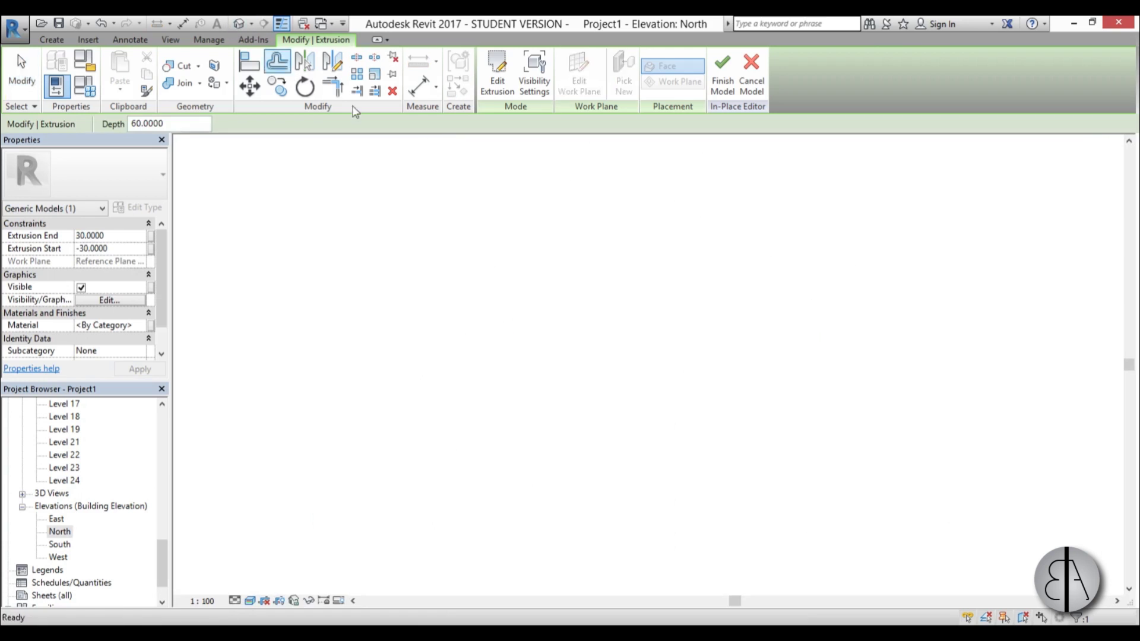
middle_click_drag(629, 338, 655, 409, "shift")
scroll(422, 259, "up", 5)
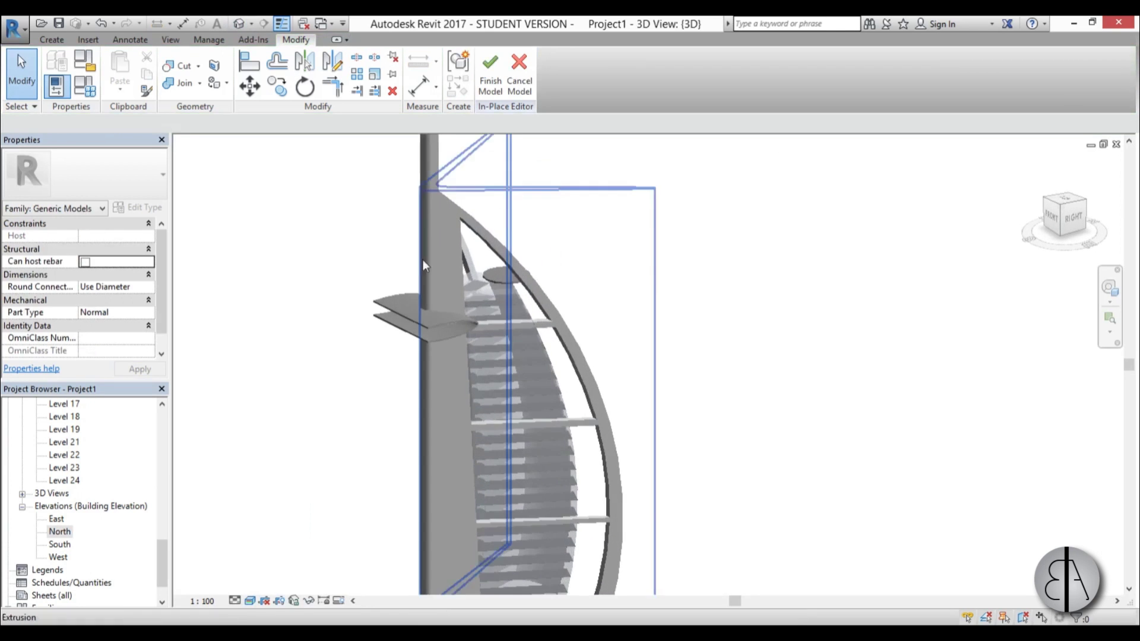
left_click(402, 293)
scroll(479, 287, "up", 3)
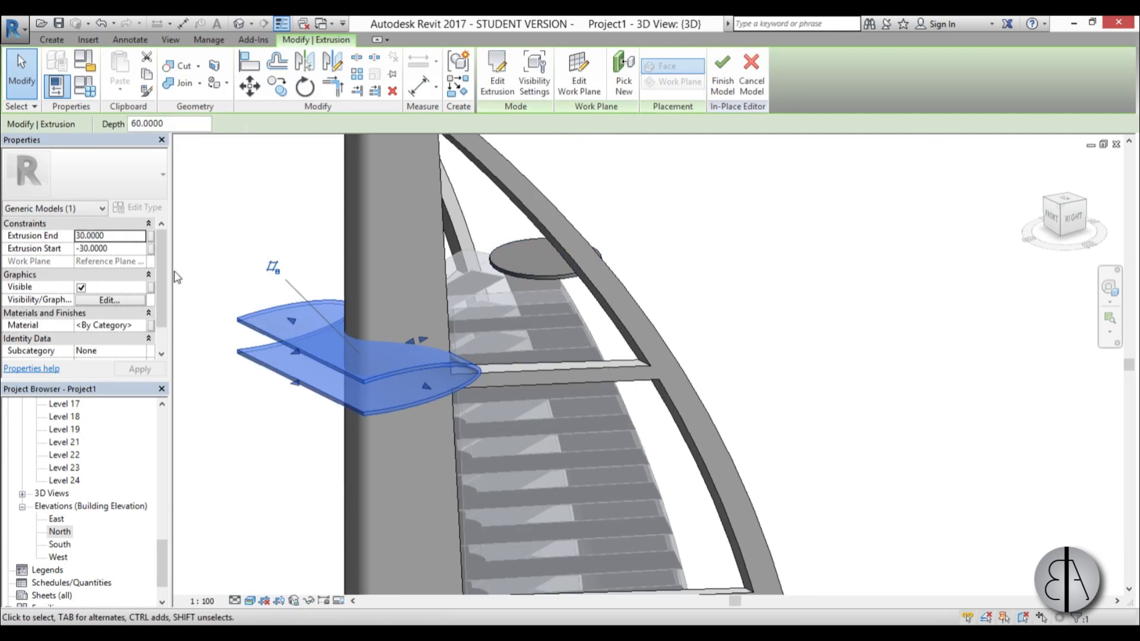
left_click(143, 326)
left_click(138, 327)
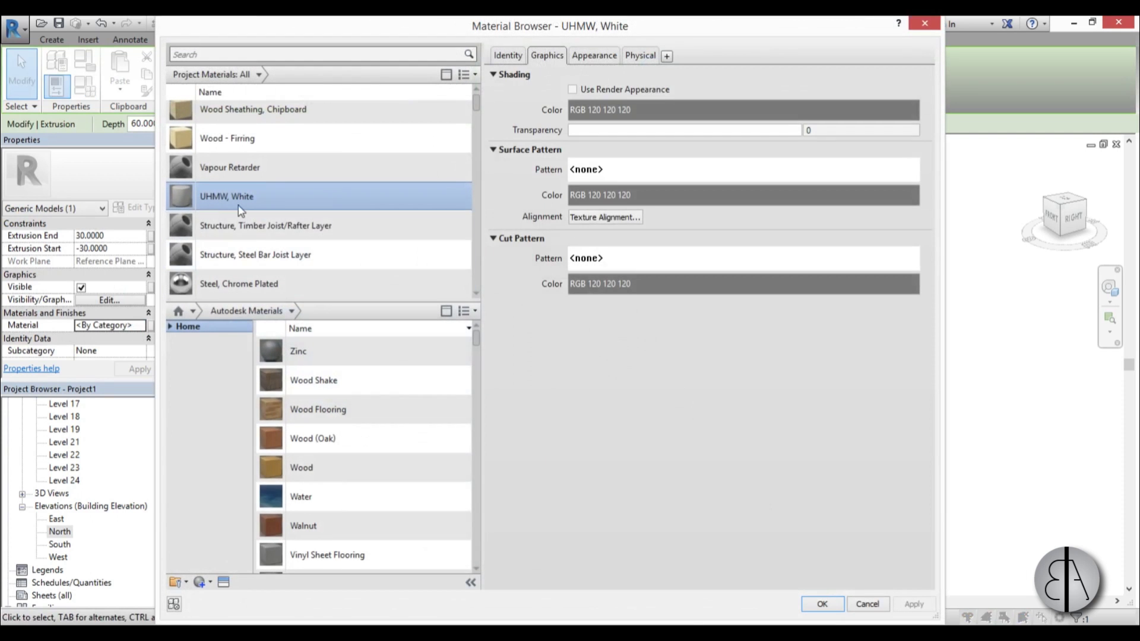
left_click(822, 605)
left_click(832, 438)
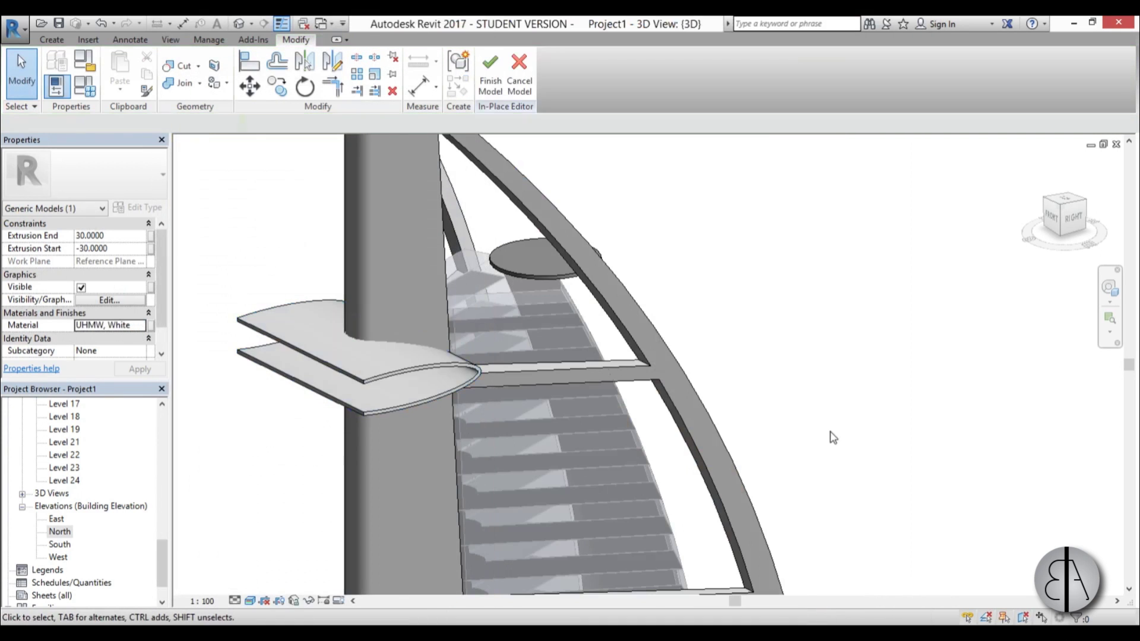
Finish the in-place model that holds the new capsule extrusion and return to the project's 3D view.
scroll(616, 321, "down", 3)
middle_click_drag(685, 441, 570, 478, "shift")
left_click(492, 74)
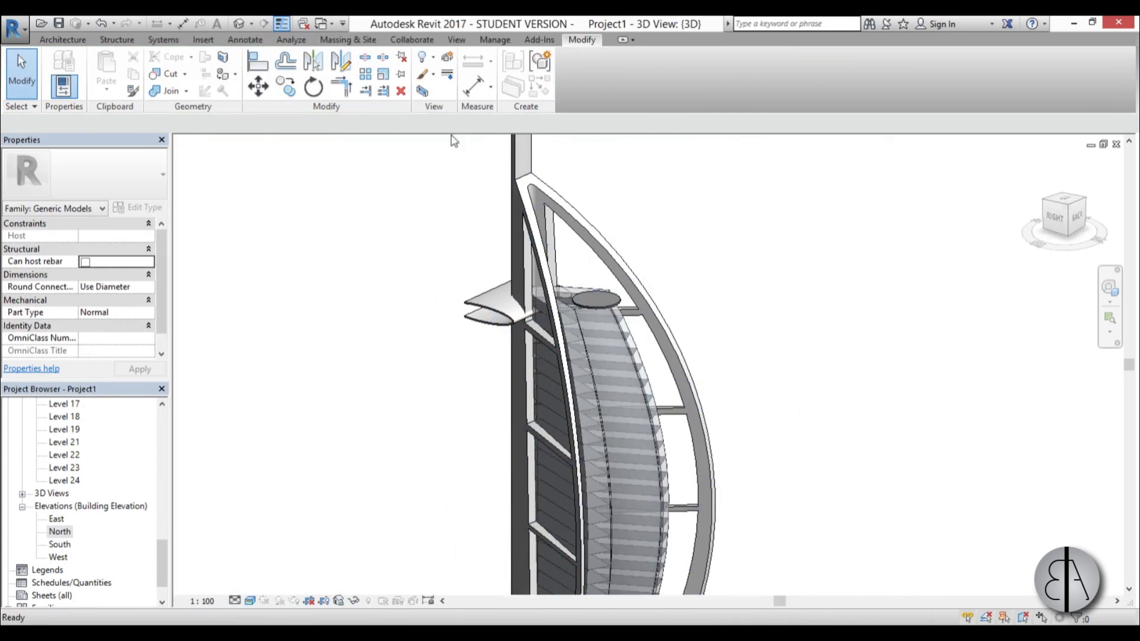
scroll(429, 185, "down", 4)
middle_click_drag(671, 457, 626, 422, "shift")
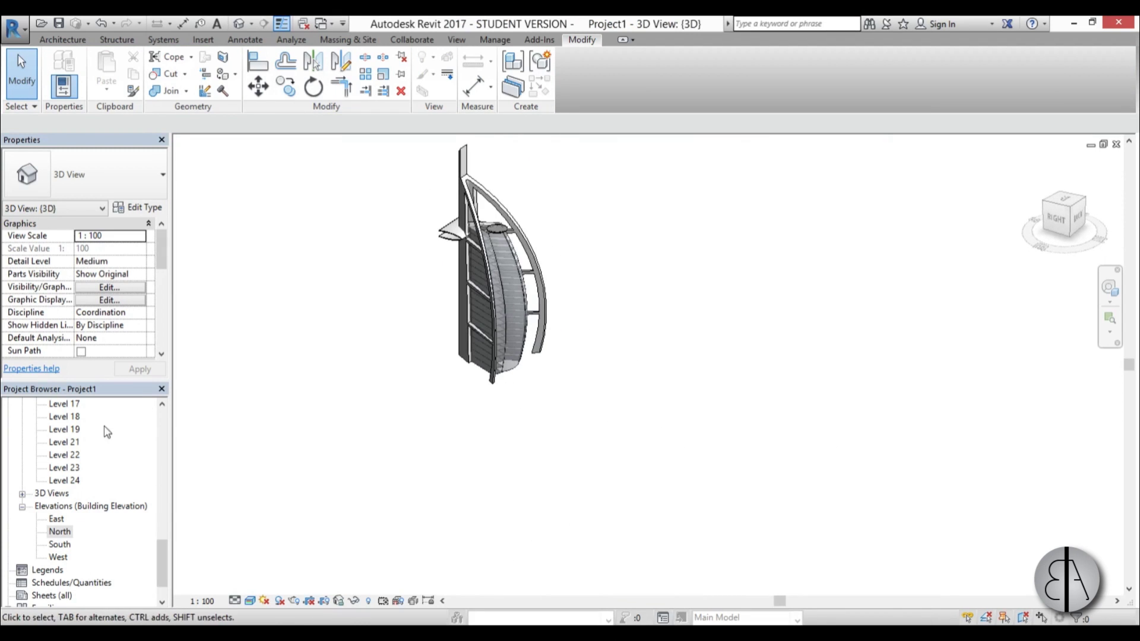
scroll(574, 453, "up", 3)
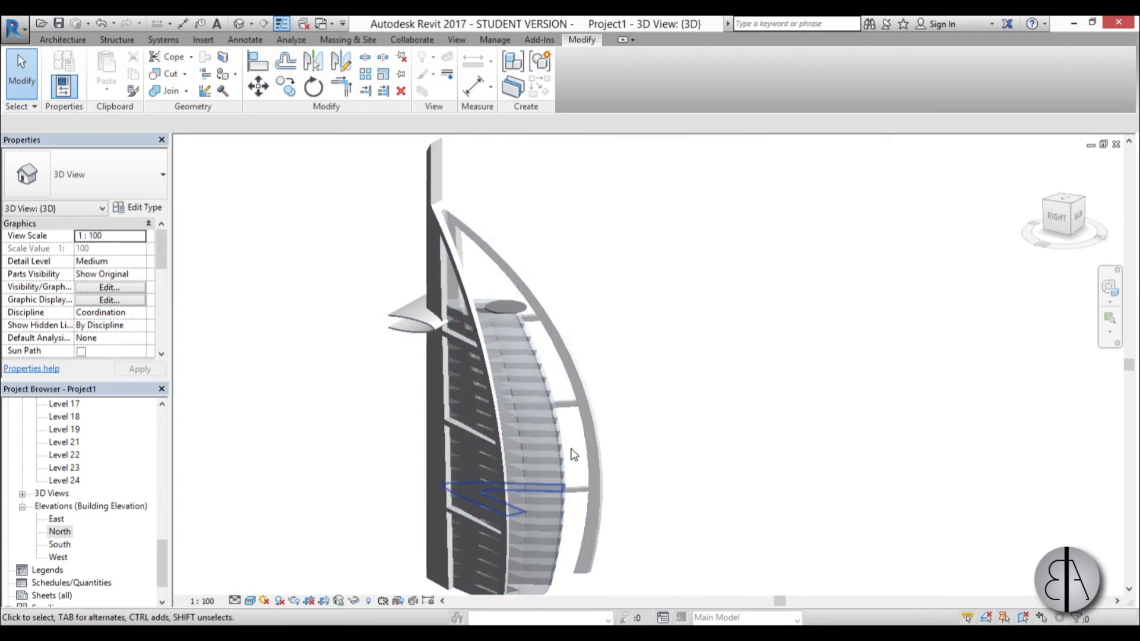
middle_click_drag(598, 487, 622, 503, "shift")
scroll(627, 509, "down", 2)
scroll(626, 508, "up", 1)
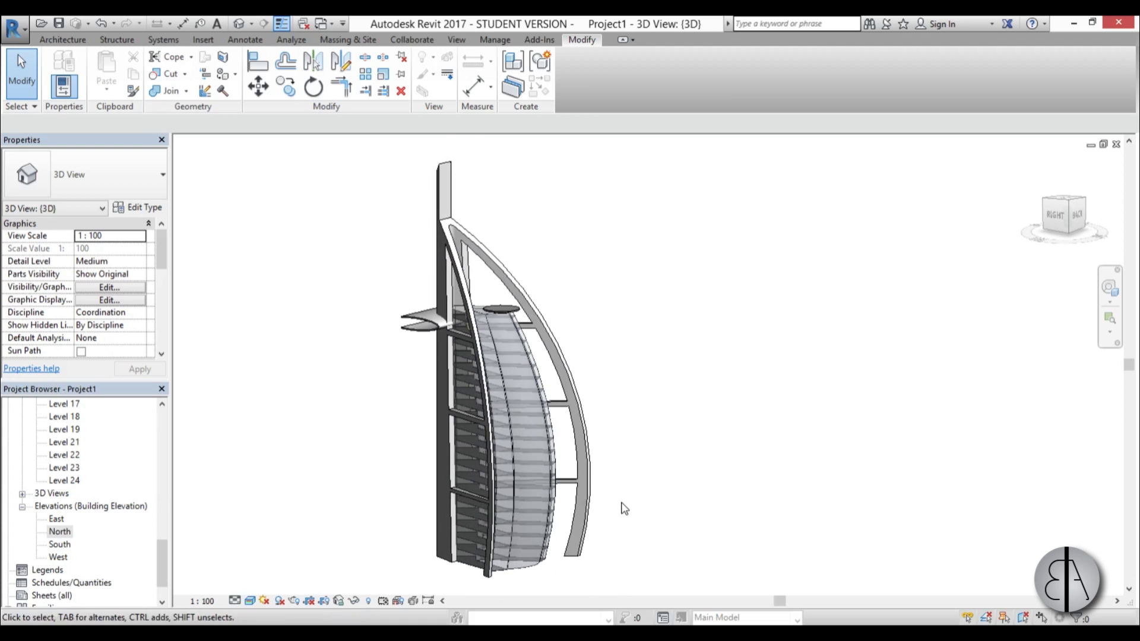